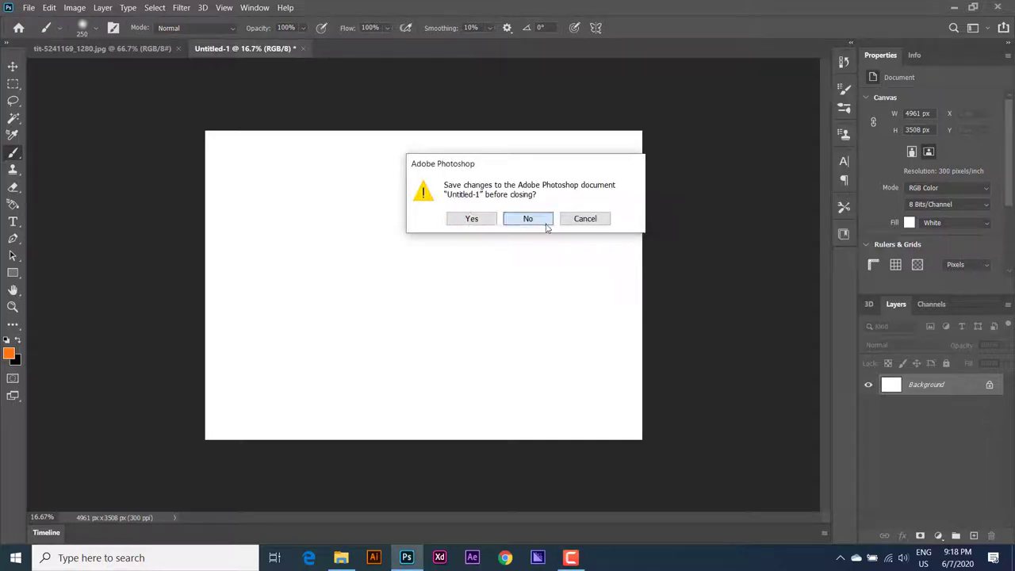
Keep Untitled-1 open and add an empty Layer 1 above the white Background.
{"action": "left_click", "coordinate": [586, 220]}
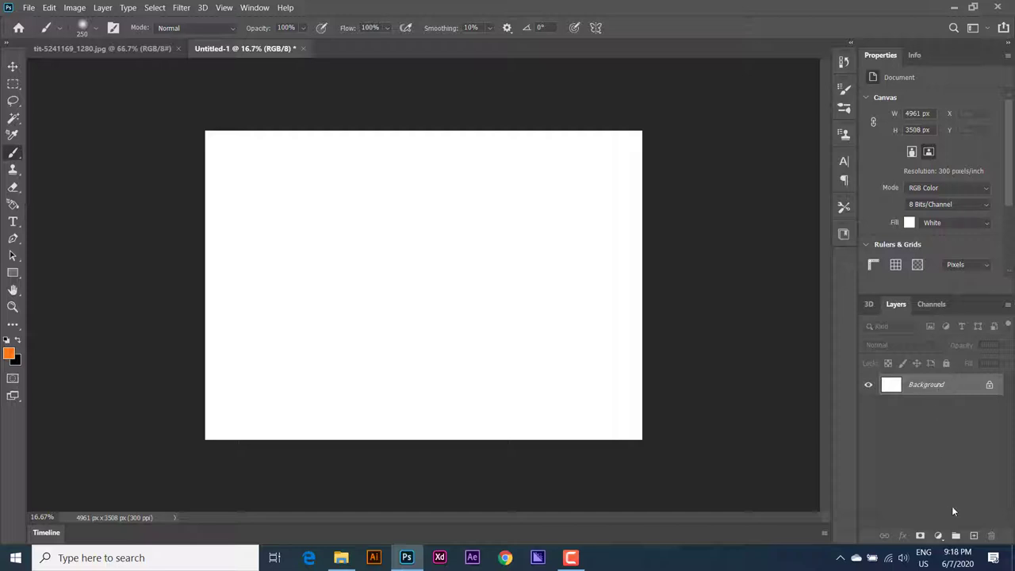
{"action": "left_click", "coordinate": [974, 536]}
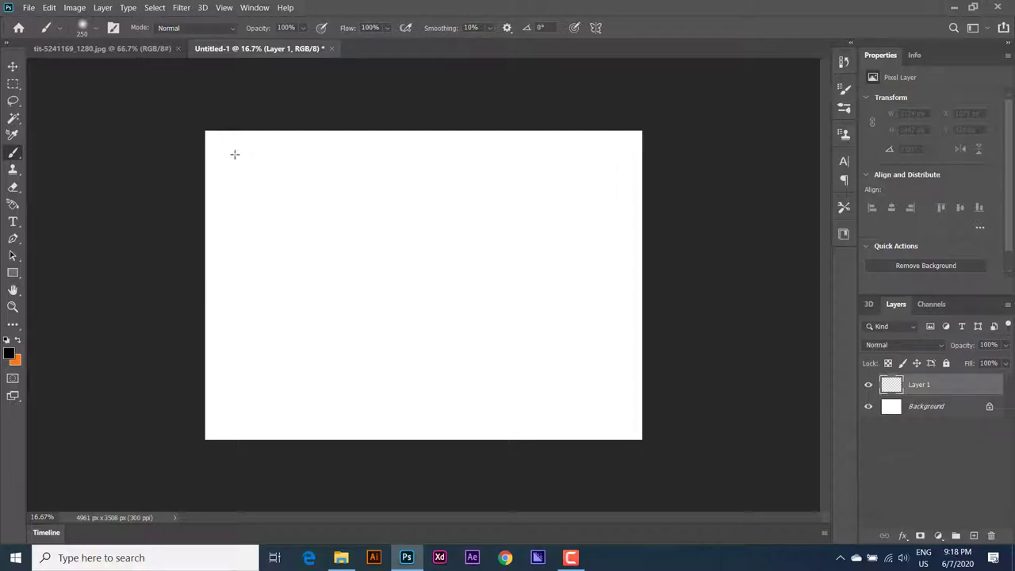
{"action": "left_click", "coordinate": [87, 28]}
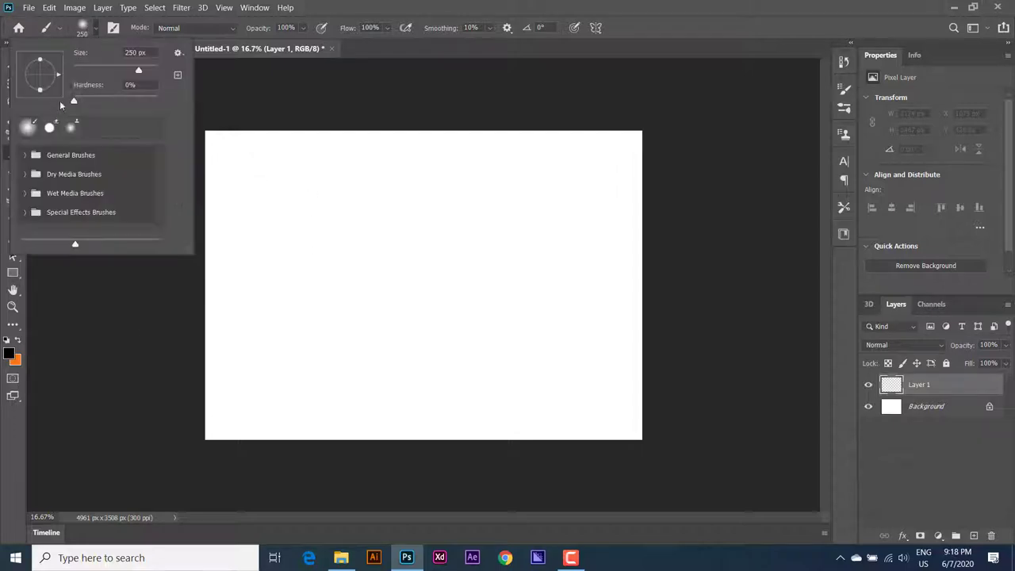
{"action": "key", "text": "e"}
{"action": "left_click", "coordinate": [268, 224]}
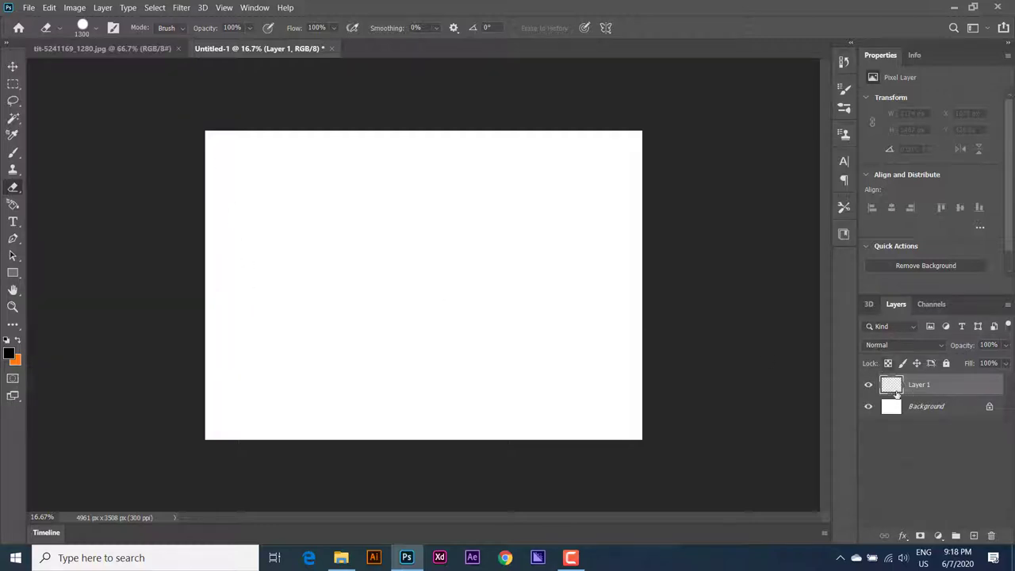
Paint a thick soft black Z stroke and orange loops across Layer 1.
{"action": "left_click", "coordinate": [13, 153]}
{"action": "mouse_move", "coordinate": [405, 191]}
{"action": "left_mouse_down"}
{"action": "mouse_move", "coordinate": [476, 346]}
{"action": "mouse_move", "coordinate": [634, 397]}
{"action": "mouse_move", "coordinate": [280, 193]}
{"action": "mouse_move", "coordinate": [277, 119]}
{"action": "mouse_move", "coordinate": [193, 136]}
{"action": "left_mouse_up"}
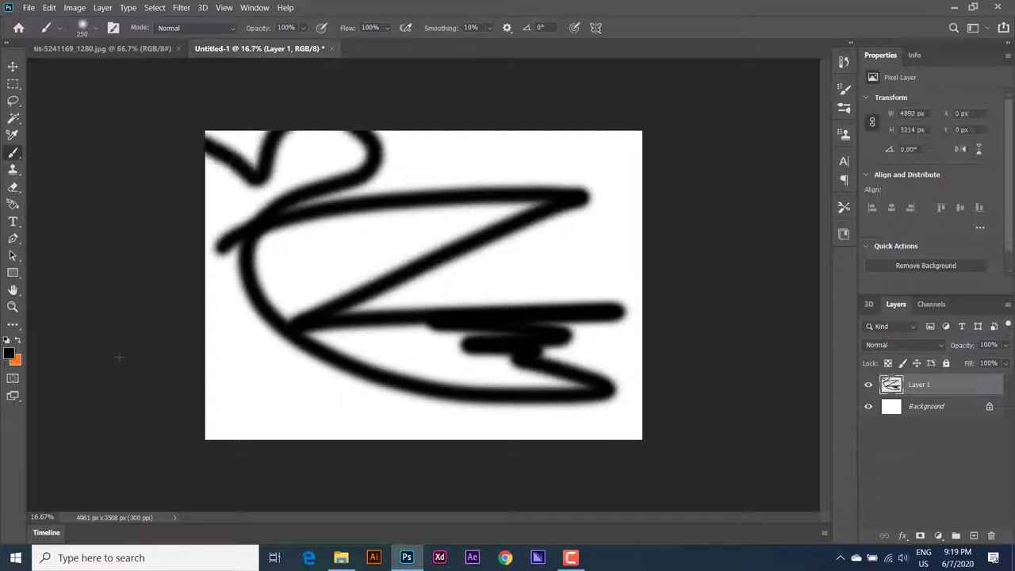
{"action": "mouse_move", "coordinate": [198, 362]}
{"action": "left_mouse_down"}
{"action": "mouse_move", "coordinate": [247, 274]}
{"action": "mouse_move", "coordinate": [362, 426]}
{"action": "mouse_move", "coordinate": [702, 302]}
{"action": "mouse_move", "coordinate": [591, 238]}
{"action": "mouse_move", "coordinate": [497, 133]}
{"action": "mouse_move", "coordinate": [325, 141]}
{"action": "mouse_move", "coordinate": [564, 255]}
{"action": "mouse_move", "coordinate": [307, 284]}
{"action": "left_mouse_up"}
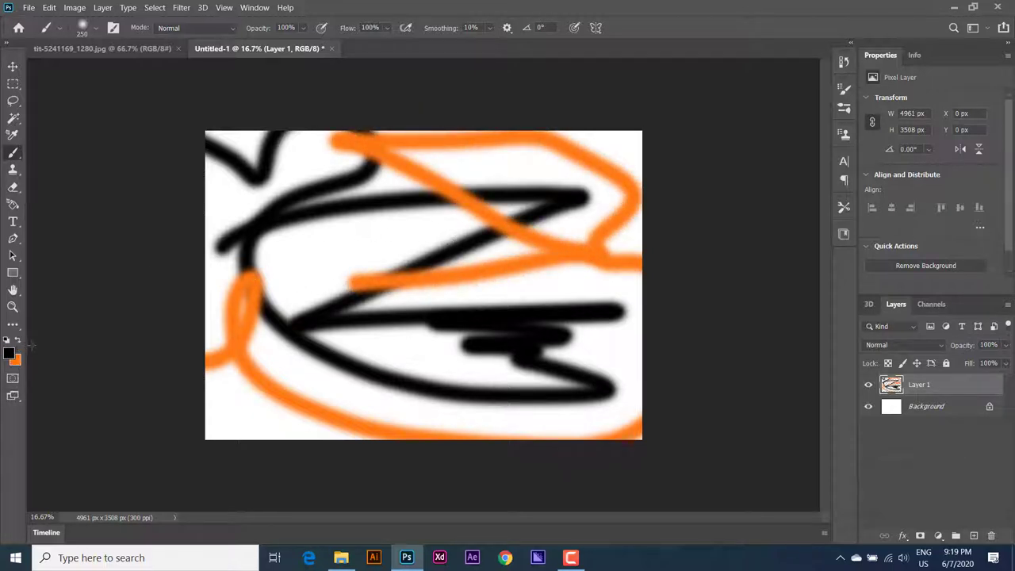
{"action": "left_click", "coordinate": [85, 28]}
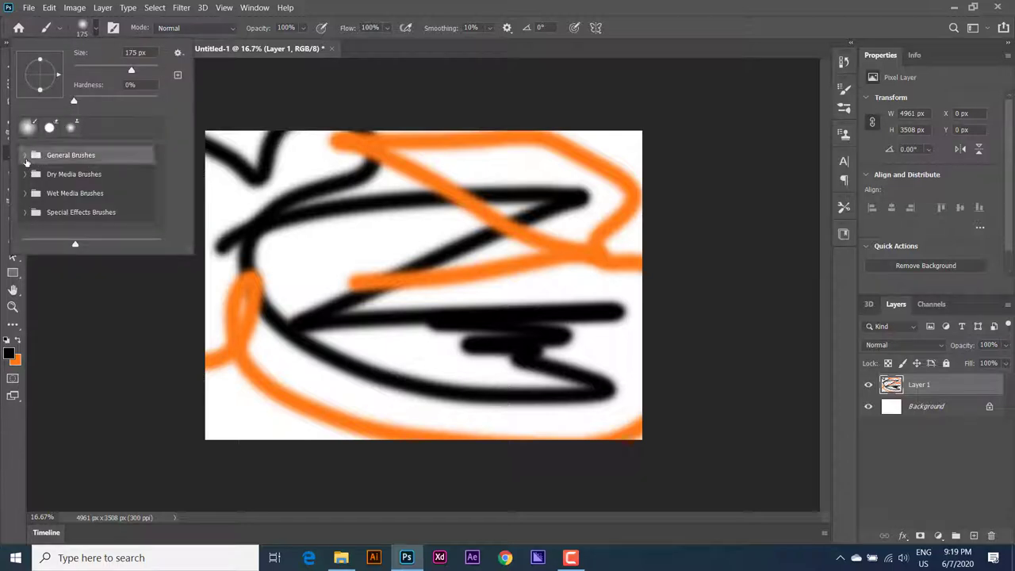
Switch to the Hard Round brush from the General Brushes set.
{"action": "left_click", "coordinate": [25, 155]}
{"action": "left_click", "coordinate": [83, 218]}
{"action": "scroll", "coordinate": [80, 222], "scroll_direction": "down", "scroll_amount": 1}
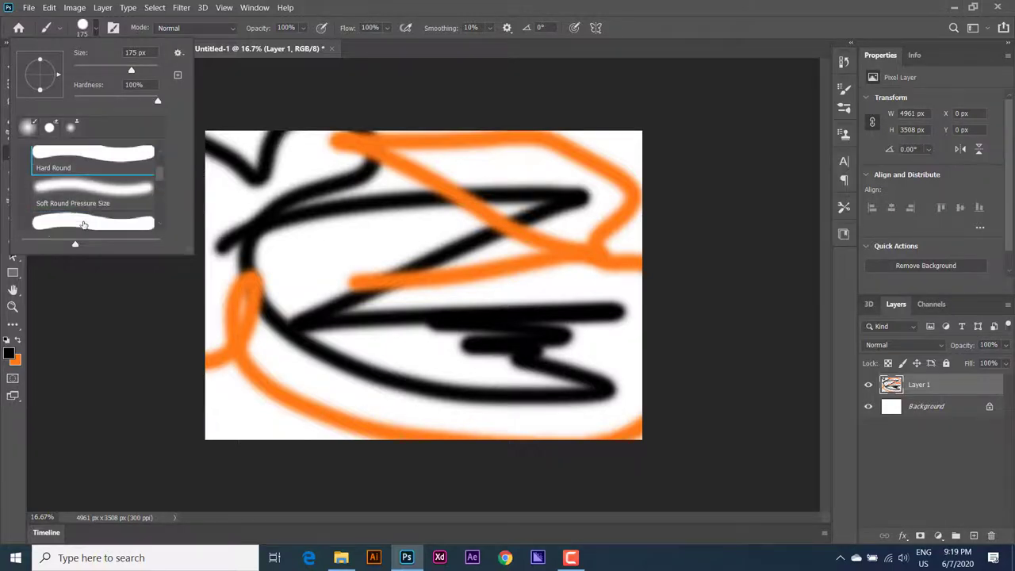
{"action": "double_click", "coordinate": [81, 222]}
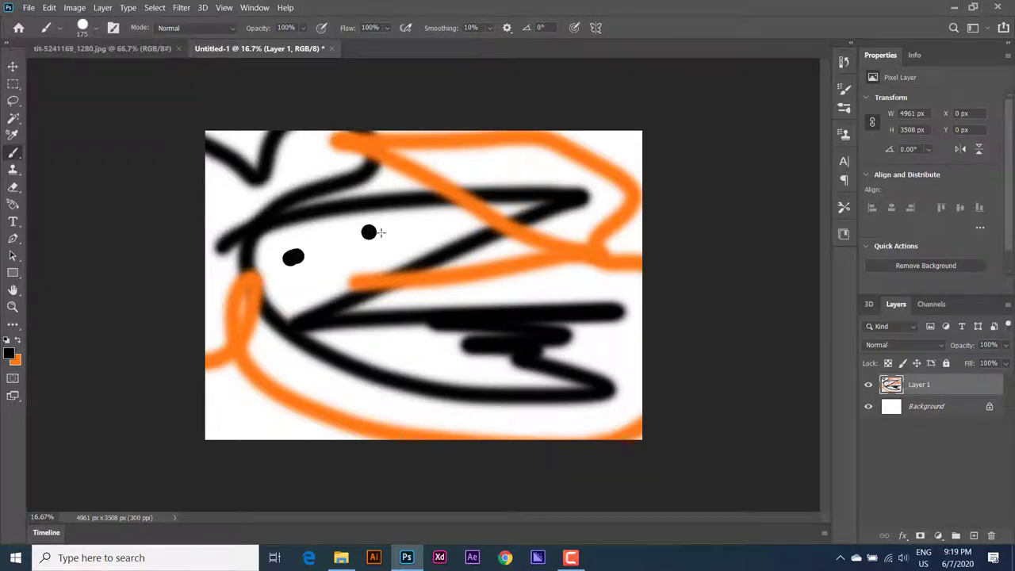
Paint crisp black 175 px strokes looping across the canvas, edges and lower middle.
{"action": "mouse_move", "coordinate": [370, 231]}
{"action": "left_mouse_down"}
{"action": "mouse_move", "coordinate": [610, 195]}
{"action": "mouse_move", "coordinate": [306, 158]}
{"action": "mouse_move", "coordinate": [299, 250]}
{"action": "mouse_move", "coordinate": [420, 366]}
{"action": "left_mouse_up"}
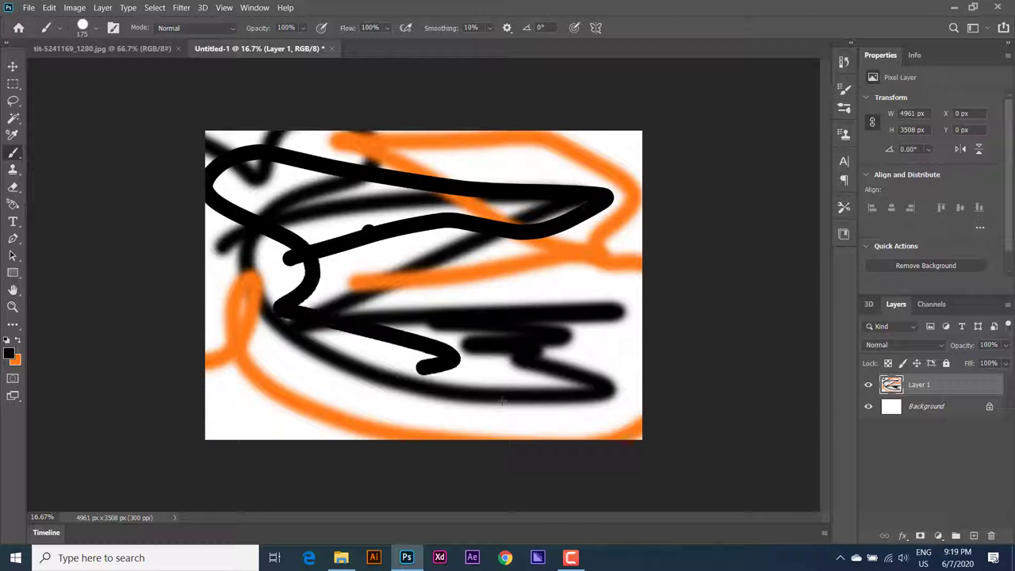
{"action": "mouse_move", "coordinate": [501, 401]}
{"action": "left_mouse_down"}
{"action": "mouse_move", "coordinate": [253, 408]}
{"action": "mouse_move", "coordinate": [400, 397]}
{"action": "mouse_move", "coordinate": [642, 321]}
{"action": "mouse_move", "coordinate": [634, 229]}
{"action": "mouse_move", "coordinate": [579, 171]}
{"action": "mouse_move", "coordinate": [634, 135]}
{"action": "mouse_move", "coordinate": [607, 351]}
{"action": "mouse_move", "coordinate": [325, 326]}
{"action": "left_mouse_up"}
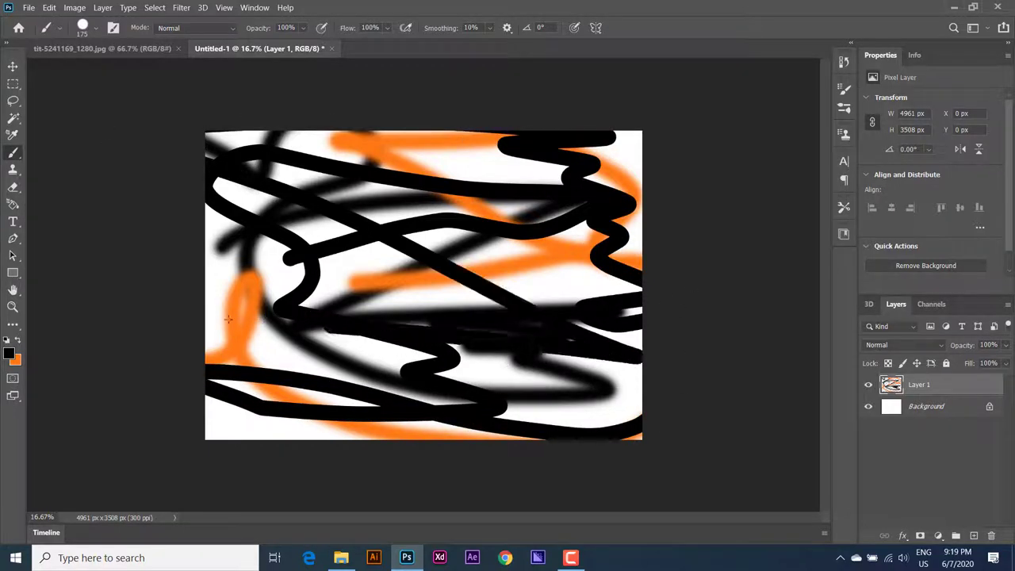
{"action": "left_click_drag", "start_coordinate": [227, 319], "coordinate": [694, 304]}
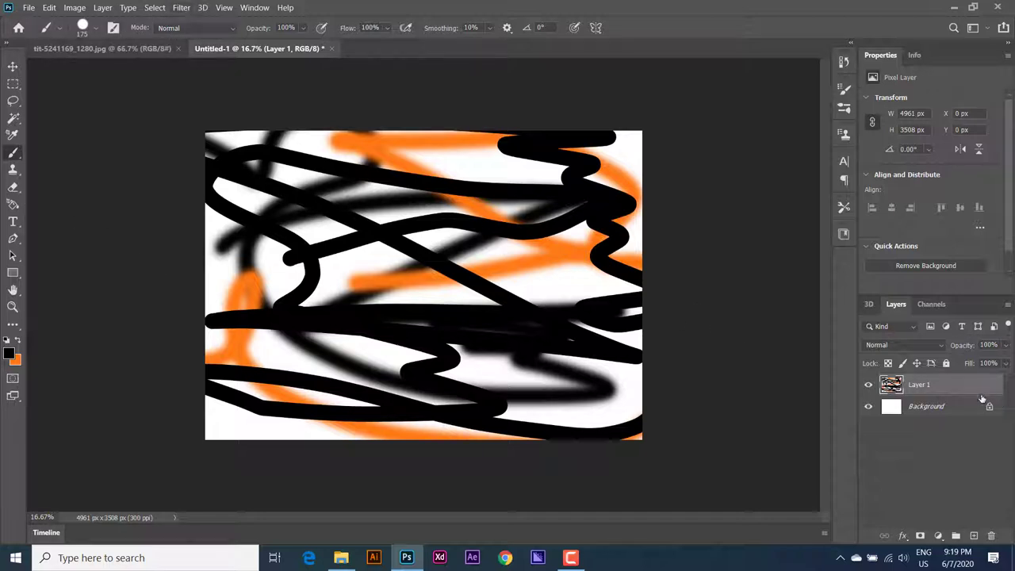
Give Layer 1 a red colour label and test-move it, undoing back to 0 px, 0 px.
{"action": "right_click", "coordinate": [922, 385]}
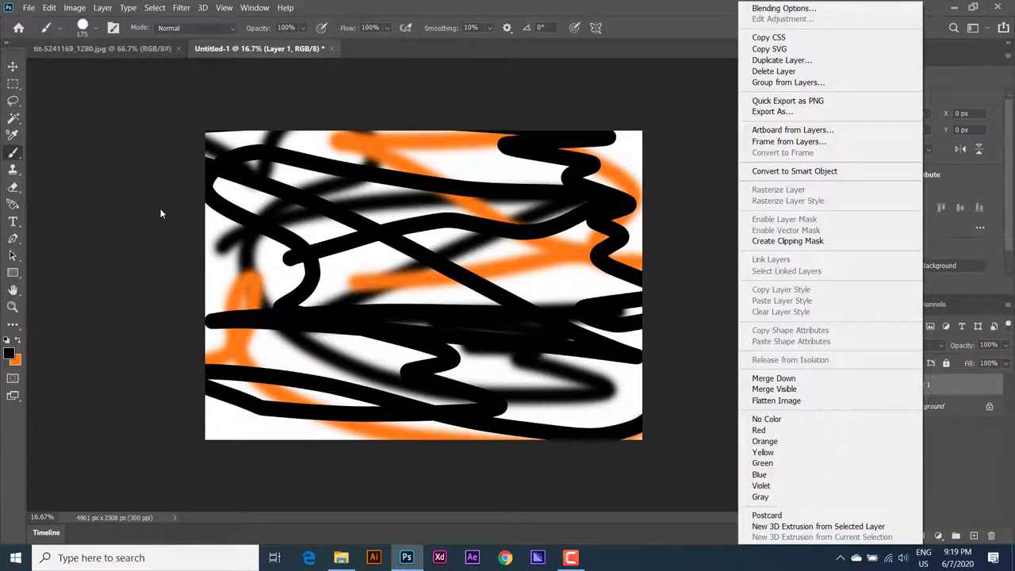
{"action": "left_click", "coordinate": [761, 430]}
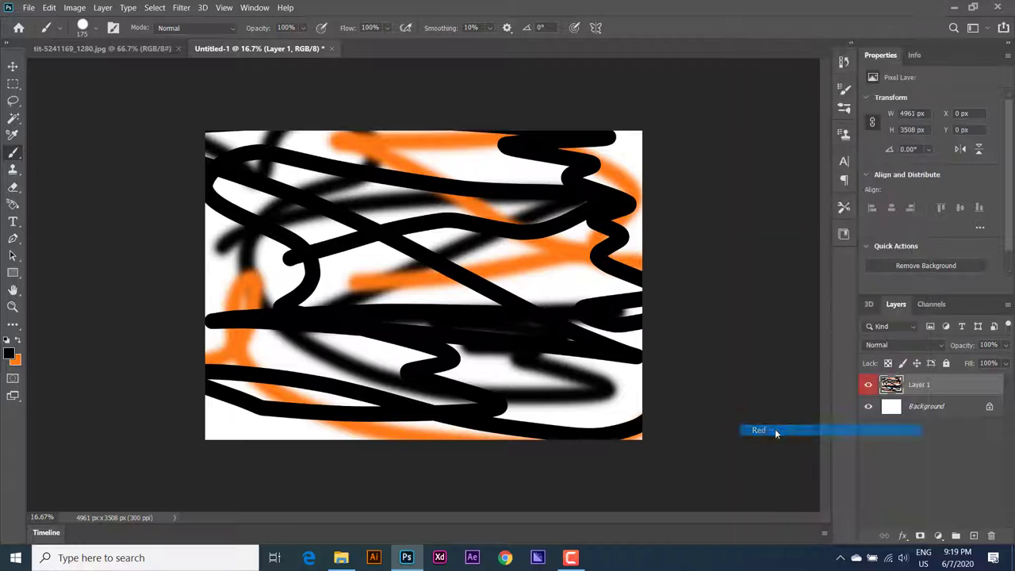
{"action": "left_click", "coordinate": [12, 68]}
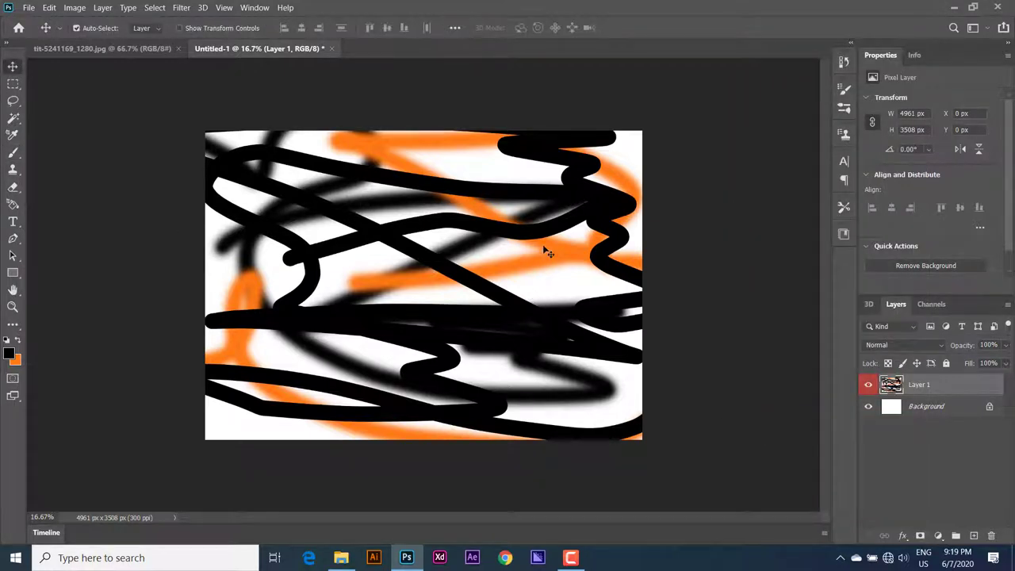
{"action": "left_click", "coordinate": [376, 225]}
{"action": "left_click_drag", "start_coordinate": [485, 274], "coordinate": [469, 271]}
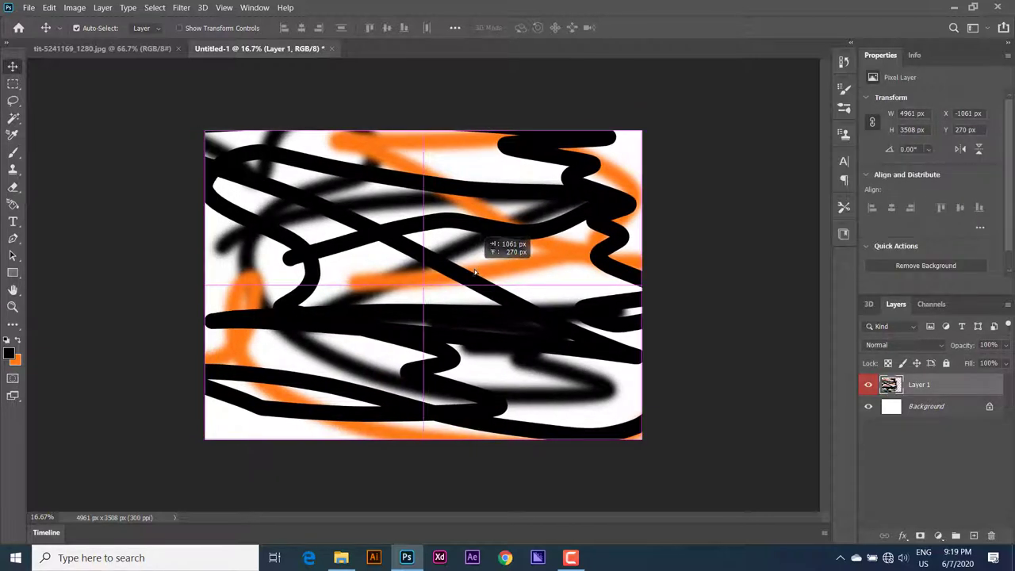
{"action": "key", "text": "ctrl+z"}
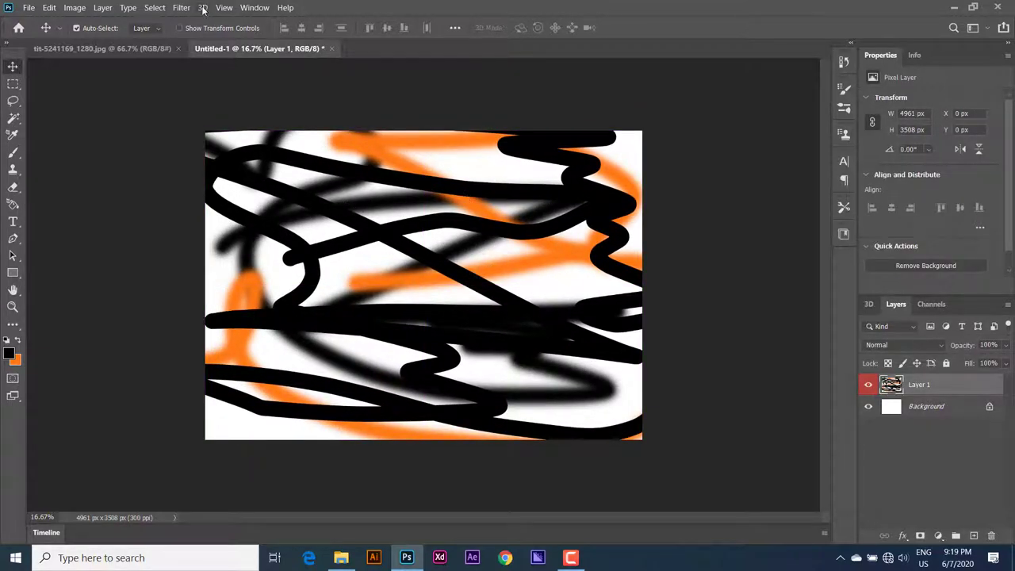
{"action": "left_click", "coordinate": [182, 8]}
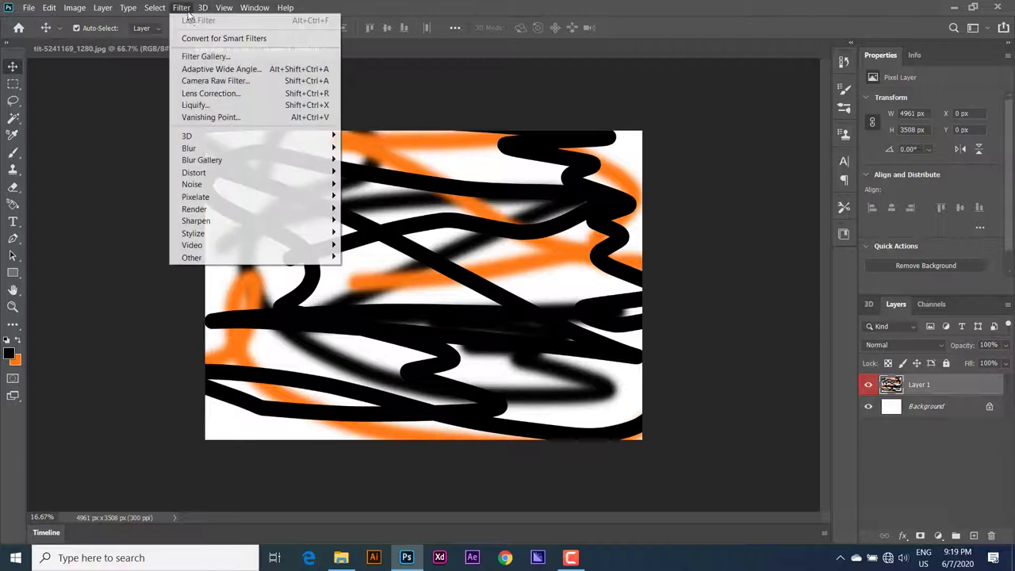
Open Liquify on the painted strokes, trying Actual Pixels then returning to Fit on Screen.
{"action": "left_click", "coordinate": [205, 106]}
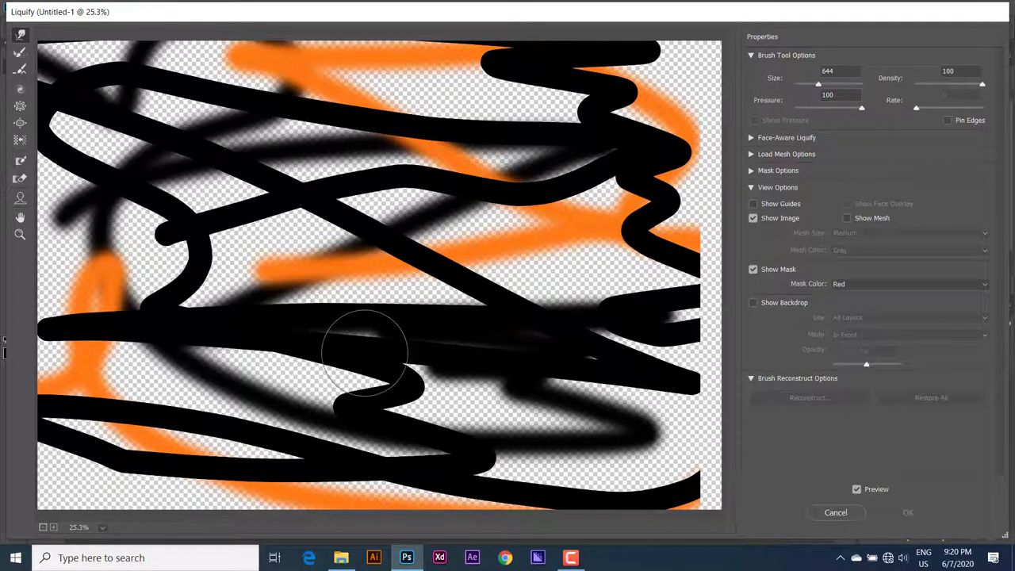
{"action": "left_click", "coordinate": [100, 528]}
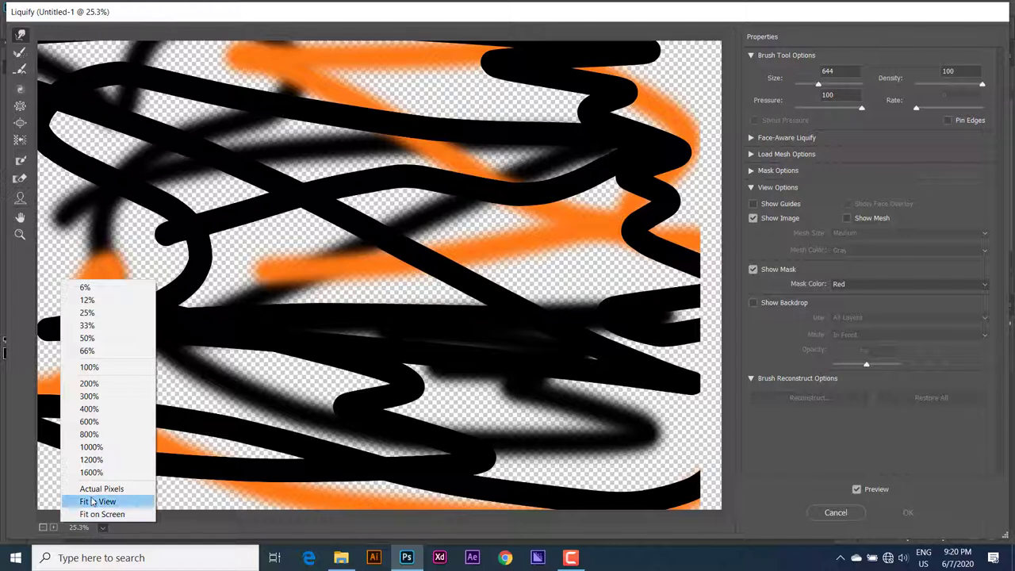
{"action": "left_click", "coordinate": [91, 501]}
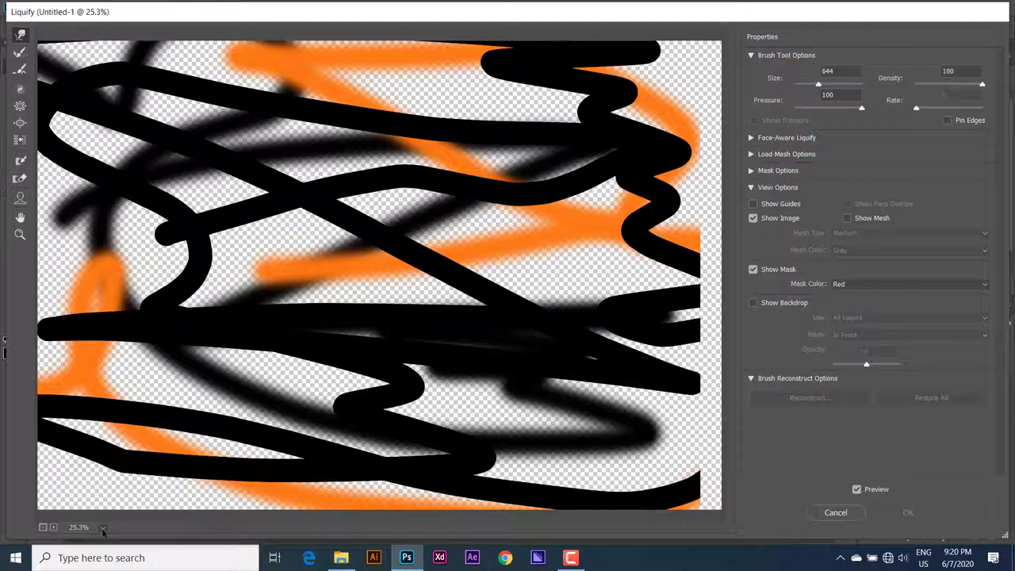
{"action": "left_click", "coordinate": [102, 528]}
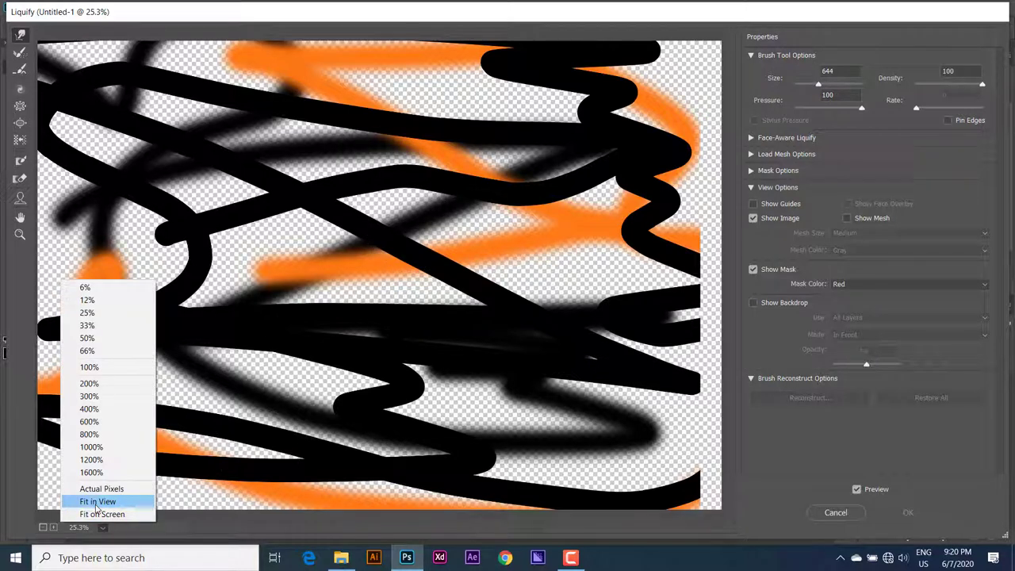
{"action": "left_click", "coordinate": [100, 490]}
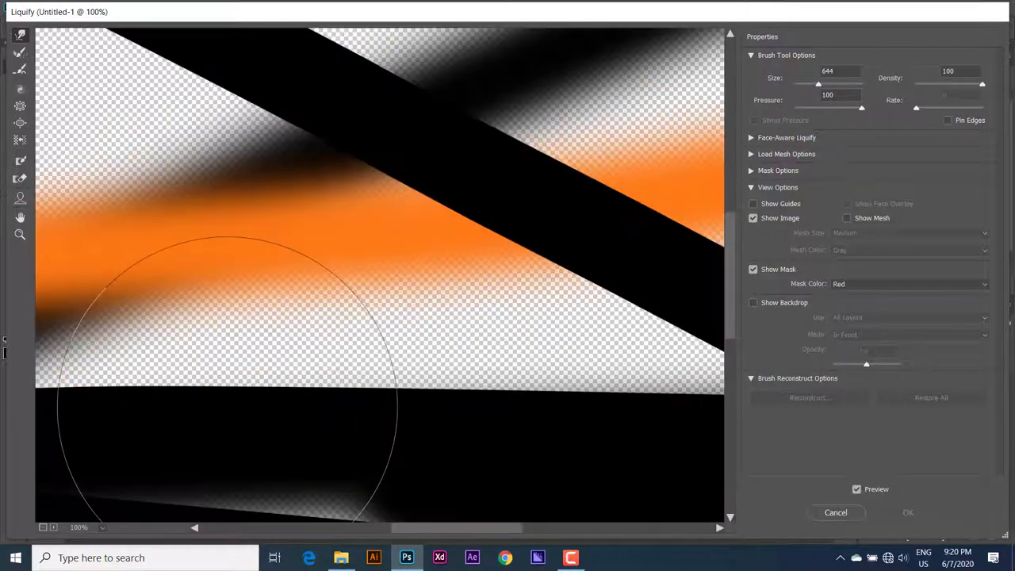
{"action": "left_click", "coordinate": [101, 528]}
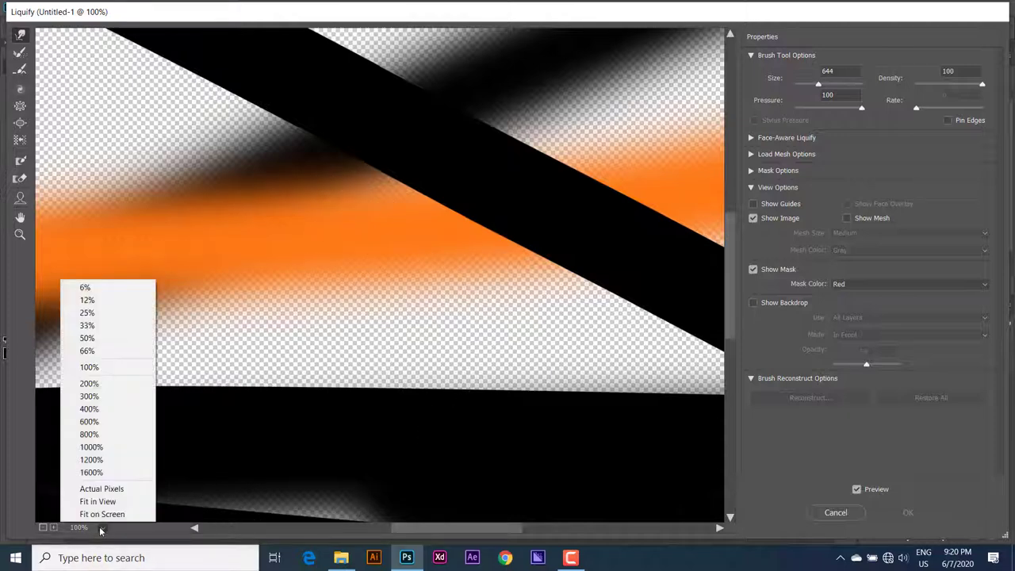
{"action": "left_click", "coordinate": [100, 513]}
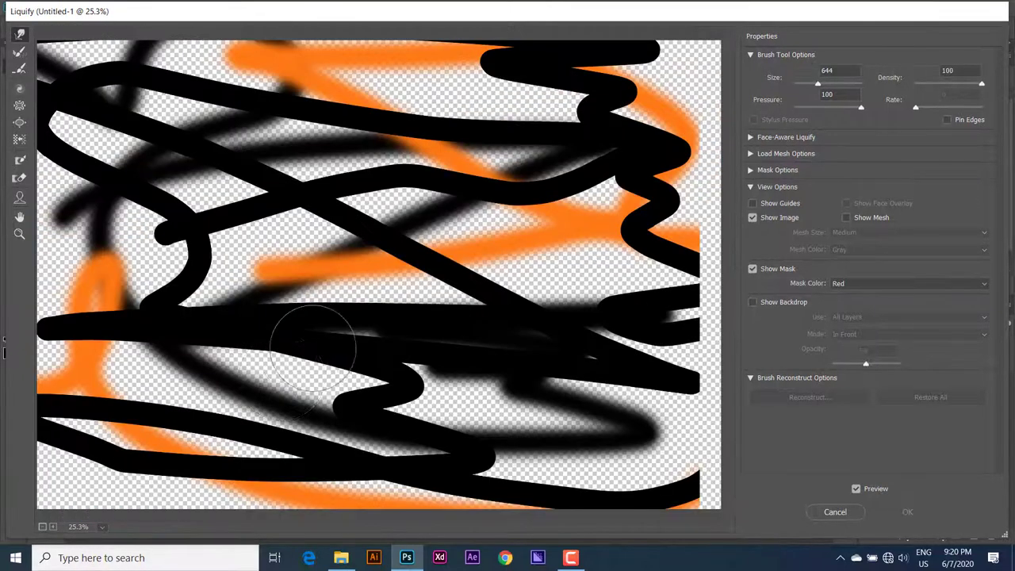
Warp the strokes with the 644 brush, smearing the orange band along the edges.
{"action": "mouse_move", "coordinate": [214, 345]}
{"action": "left_mouse_down"}
{"action": "mouse_move", "coordinate": [587, 79]}
{"action": "mouse_move", "coordinate": [686, 396]}
{"action": "mouse_move", "coordinate": [333, 103]}
{"action": "left_mouse_up"}
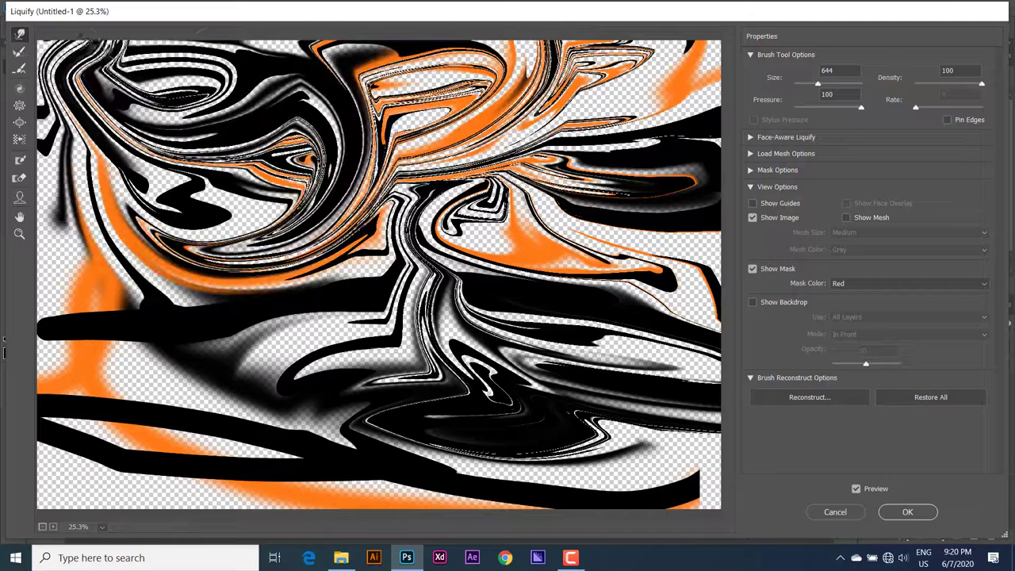
{"action": "left_click_drag", "start_coordinate": [333, 103], "coordinate": [151, 381]}
{"action": "mouse_move", "coordinate": [214, 413]}
{"action": "left_mouse_down"}
{"action": "mouse_move", "coordinate": [237, 444]}
{"action": "mouse_move", "coordinate": [539, 483]}
{"action": "mouse_move", "coordinate": [635, 333]}
{"action": "mouse_move", "coordinate": [460, 286]}
{"action": "mouse_move", "coordinate": [88, 333]}
{"action": "mouse_move", "coordinate": [48, 357]}
{"action": "left_mouse_up"}
{"action": "mouse_move", "coordinate": [72, 261]}
{"action": "left_mouse_down"}
{"action": "mouse_move", "coordinate": [79, 159]}
{"action": "mouse_move", "coordinate": [79, 333]}
{"action": "mouse_move", "coordinate": [72, 151]}
{"action": "mouse_move", "coordinate": [55, 127]}
{"action": "left_mouse_up"}
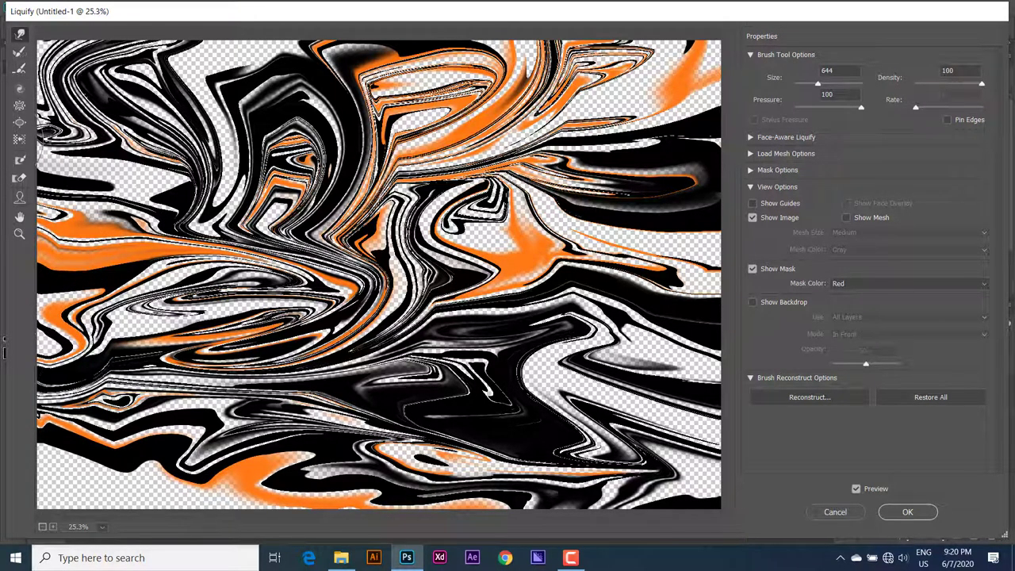
{"action": "mouse_move", "coordinate": [491, 238]}
{"action": "left_mouse_down"}
{"action": "mouse_move", "coordinate": [652, 187]}
{"action": "mouse_move", "coordinate": [666, 119]}
{"action": "mouse_move", "coordinate": [365, 87]}
{"action": "mouse_move", "coordinate": [214, 103]}
{"action": "mouse_move", "coordinate": [301, 87]}
{"action": "left_mouse_up"}
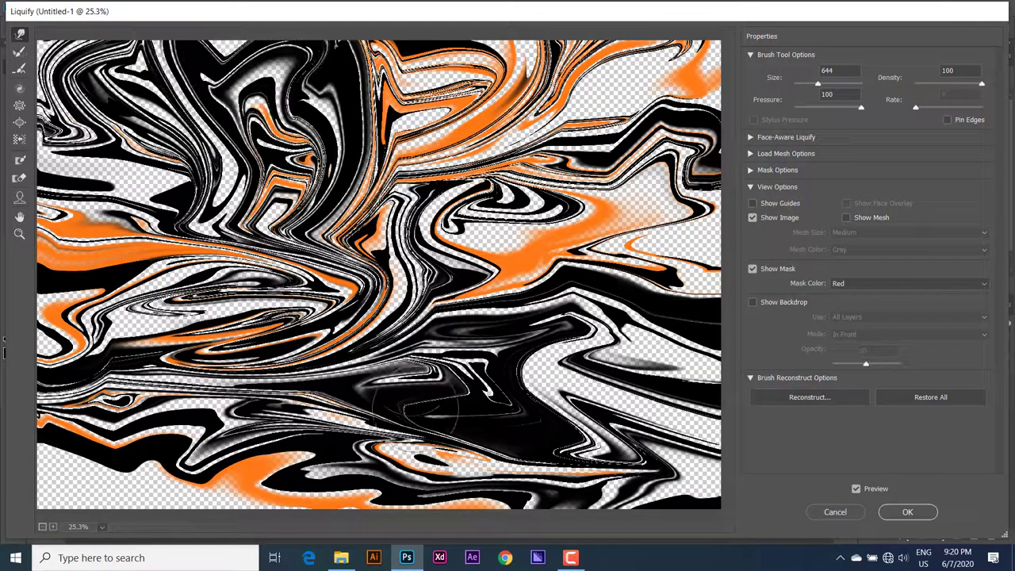
{"action": "mouse_move", "coordinate": [413, 404]}
{"action": "left_mouse_down"}
{"action": "mouse_move", "coordinate": [87, 484]}
{"action": "mouse_move", "coordinate": [567, 547]}
{"action": "mouse_move", "coordinate": [674, 476]}
{"action": "mouse_move", "coordinate": [690, 428]}
{"action": "mouse_move", "coordinate": [555, 365]}
{"action": "left_mouse_up"}
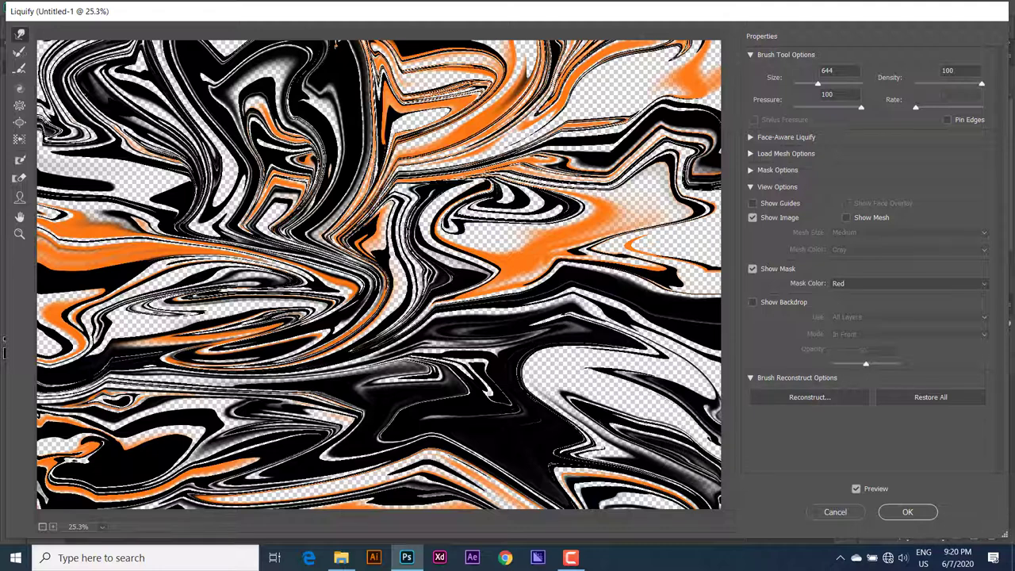
{"action": "mouse_move", "coordinate": [444, 270]}
{"action": "left_mouse_down"}
{"action": "mouse_move", "coordinate": [206, 333]}
{"action": "mouse_move", "coordinate": [143, 302]}
{"action": "mouse_move", "coordinate": [199, 246]}
{"action": "mouse_move", "coordinate": [87, 190]}
{"action": "mouse_move", "coordinate": [158, 47]}
{"action": "left_mouse_up"}
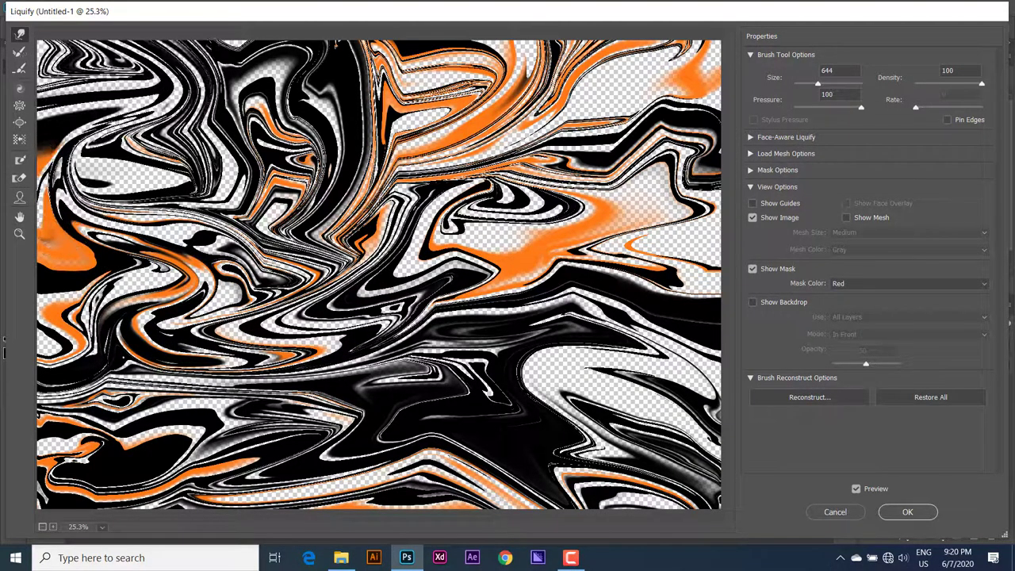
Push the central and lower swirls around and twirl the lower right into a curled hook.
{"action": "mouse_move", "coordinate": [302, 373]}
{"action": "left_mouse_down"}
{"action": "mouse_move", "coordinate": [444, 373]}
{"action": "mouse_move", "coordinate": [492, 428]}
{"action": "mouse_move", "coordinate": [626, 460]}
{"action": "left_mouse_up"}
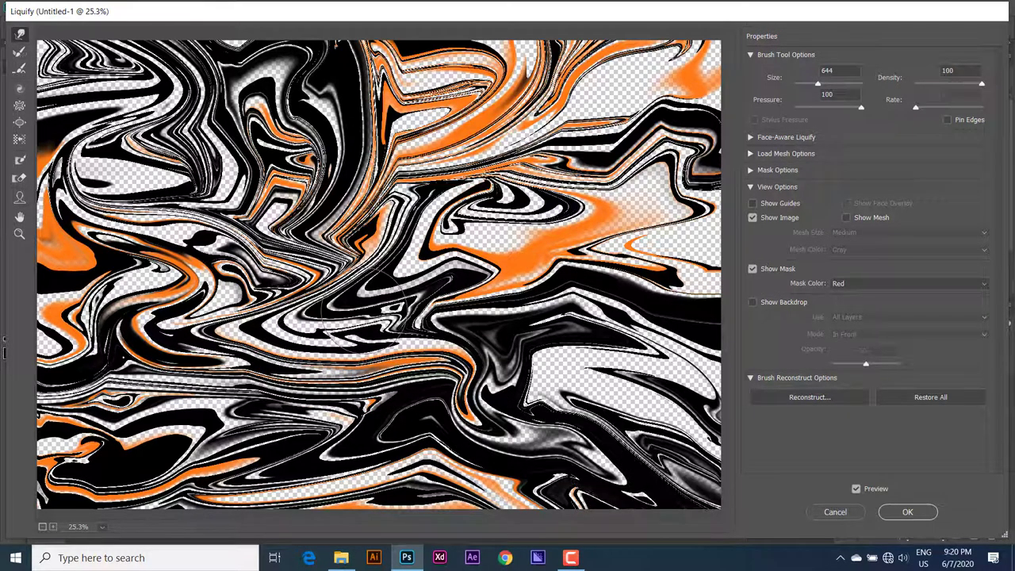
{"action": "mouse_move", "coordinate": [380, 309]}
{"action": "left_mouse_down"}
{"action": "mouse_move", "coordinate": [392, 242]}
{"action": "mouse_move", "coordinate": [604, 152]}
{"action": "mouse_move", "coordinate": [666, 95]}
{"action": "left_mouse_up"}
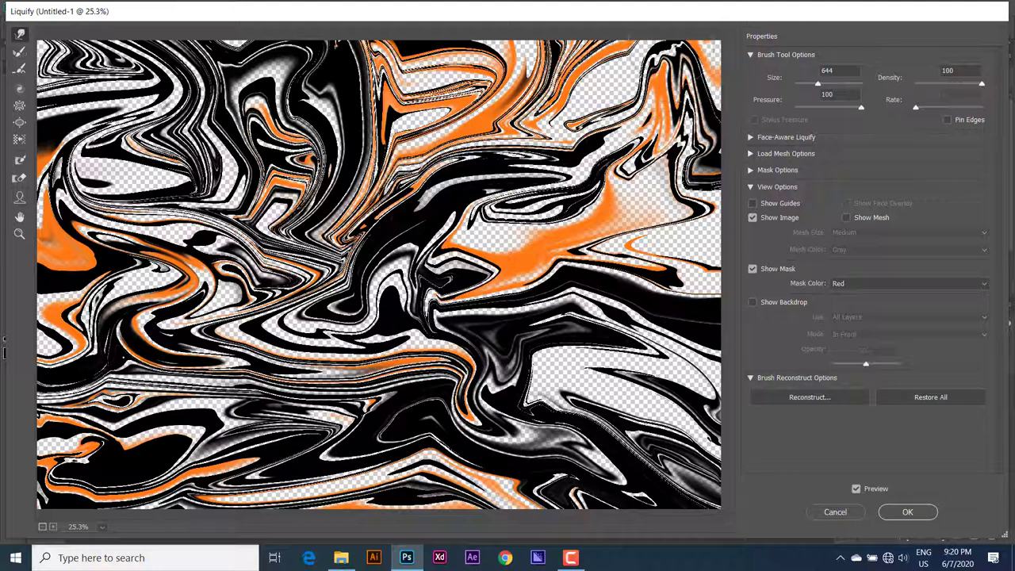
{"action": "mouse_move", "coordinate": [515, 79]}
{"action": "left_mouse_down"}
{"action": "mouse_move", "coordinate": [421, 151]}
{"action": "mouse_move", "coordinate": [238, 373]}
{"action": "mouse_move", "coordinate": [103, 436]}
{"action": "left_mouse_up"}
{"action": "left_click_drag", "start_coordinate": [408, 321], "coordinate": [442, 294]}
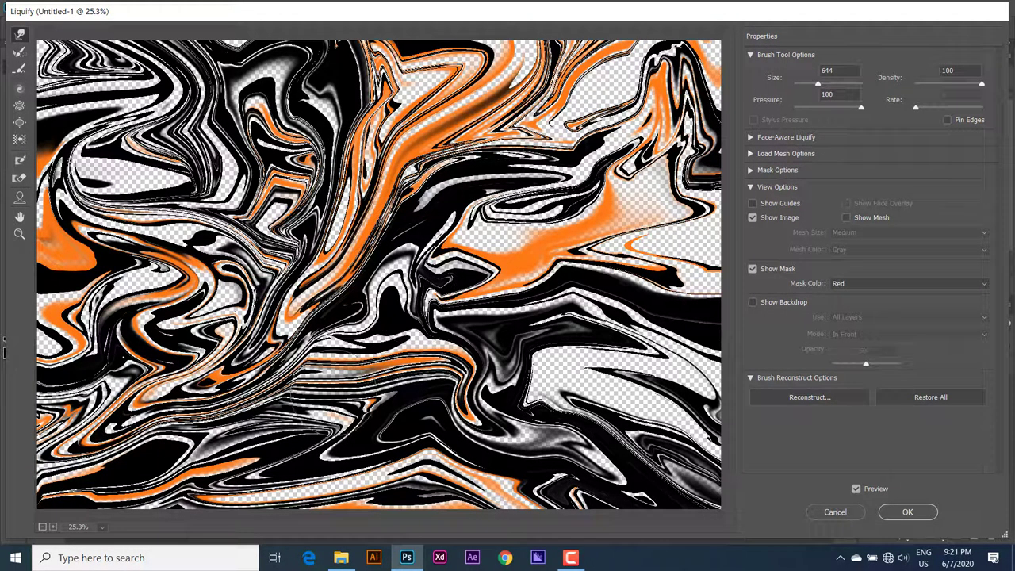
{"action": "mouse_move", "coordinate": [118, 444]}
{"action": "left_mouse_down"}
{"action": "mouse_move", "coordinate": [71, 428]}
{"action": "mouse_move", "coordinate": [278, 380]}
{"action": "mouse_move", "coordinate": [508, 380]}
{"action": "mouse_move", "coordinate": [674, 460]}
{"action": "left_mouse_up"}
{"action": "mouse_move", "coordinate": [554, 309]}
{"action": "left_mouse_down"}
{"action": "mouse_move", "coordinate": [643, 342]}
{"action": "mouse_move", "coordinate": [614, 341]}
{"action": "left_mouse_up"}
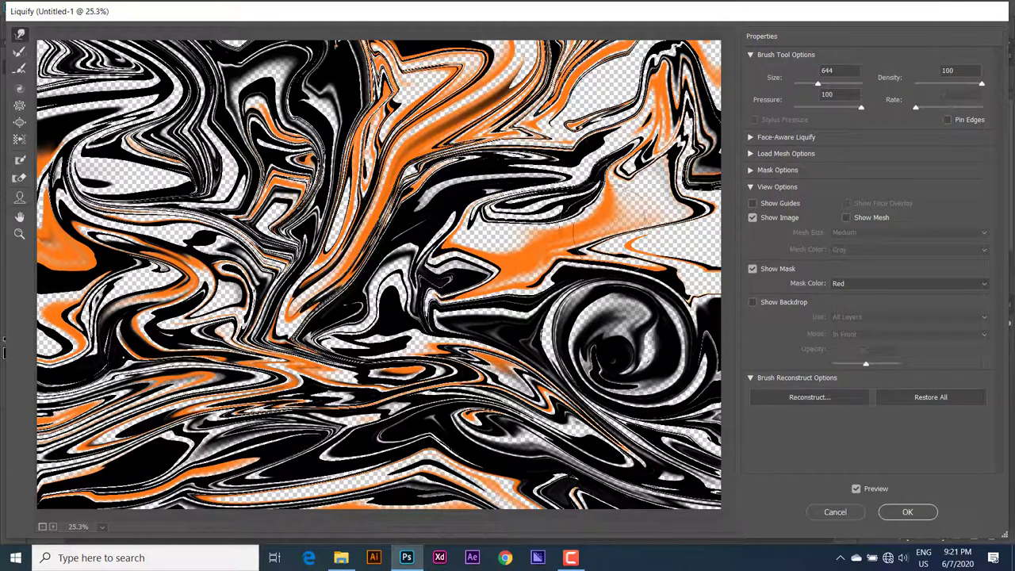
{"action": "mouse_move", "coordinate": [618, 230]}
{"action": "left_mouse_down"}
{"action": "mouse_move", "coordinate": [627, 333]}
{"action": "mouse_move", "coordinate": [602, 341]}
{"action": "mouse_move", "coordinate": [563, 298]}
{"action": "mouse_move", "coordinate": [469, 262]}
{"action": "mouse_move", "coordinate": [204, 293]}
{"action": "mouse_move", "coordinate": [136, 247]}
{"action": "mouse_move", "coordinate": [125, 196]}
{"action": "mouse_move", "coordinate": [163, 143]}
{"action": "mouse_move", "coordinate": [234, 141]}
{"action": "mouse_move", "coordinate": [238, 88]}
{"action": "mouse_move", "coordinate": [282, 119]}
{"action": "mouse_move", "coordinate": [348, 88]}
{"action": "mouse_move", "coordinate": [433, 95]}
{"action": "mouse_move", "coordinate": [444, 111]}
{"action": "mouse_move", "coordinate": [397, 111]}
{"action": "mouse_move", "coordinate": [388, 79]}
{"action": "mouse_move", "coordinate": [361, 87]}
{"action": "mouse_move", "coordinate": [357, 111]}
{"action": "mouse_move", "coordinate": [373, 99]}
{"action": "mouse_move", "coordinate": [352, 127]}
{"action": "mouse_move", "coordinate": [356, 150]}
{"action": "mouse_move", "coordinate": [377, 89]}
{"action": "mouse_move", "coordinate": [349, 111]}
{"action": "mouse_move", "coordinate": [344, 360]}
{"action": "mouse_move", "coordinate": [372, 139]}
{"action": "mouse_move", "coordinate": [420, 79]}
{"action": "mouse_move", "coordinate": [570, 71]}
{"action": "mouse_move", "coordinate": [627, 95]}
{"action": "left_mouse_up"}
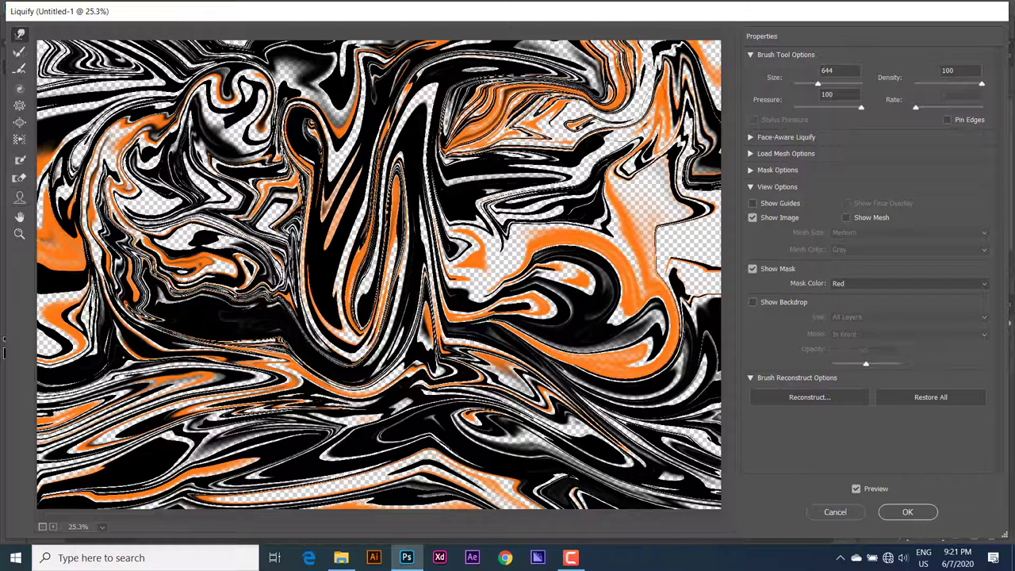
Try horizontal smears across the marble, then undo them back to an earlier warp state.
{"action": "mouse_move", "coordinate": [656, 141]}
{"action": "left_mouse_down"}
{"action": "mouse_move", "coordinate": [238, 119]}
{"action": "mouse_move", "coordinate": [634, 127]}
{"action": "left_mouse_up"}
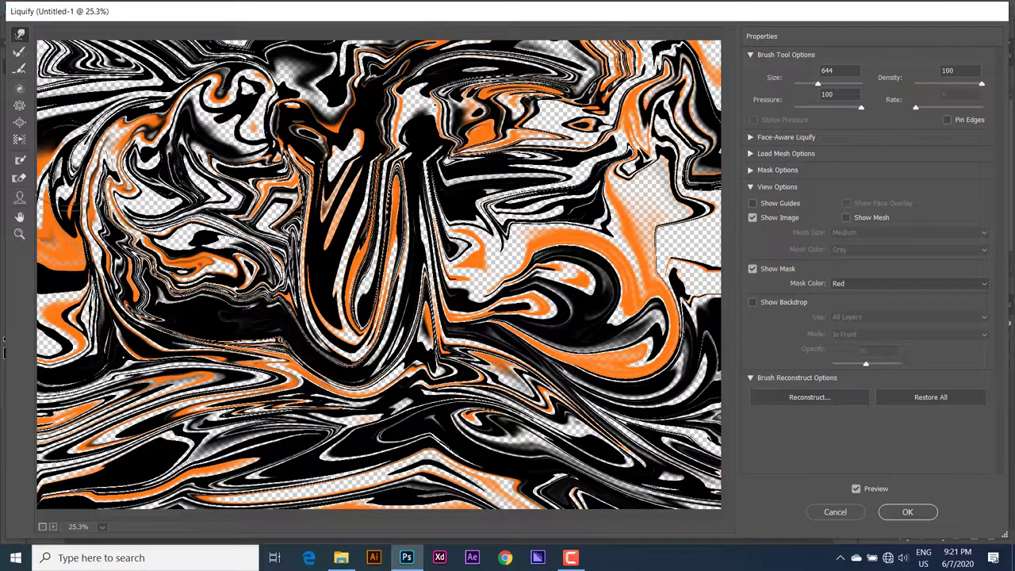
{"action": "mouse_move", "coordinate": [372, 186]}
{"action": "left_mouse_down"}
{"action": "mouse_move", "coordinate": [380, 396]}
{"action": "mouse_move", "coordinate": [420, 483]}
{"action": "mouse_move", "coordinate": [380, 341]}
{"action": "mouse_move", "coordinate": [381, 158]}
{"action": "mouse_move", "coordinate": [507, 63]}
{"action": "left_mouse_up"}
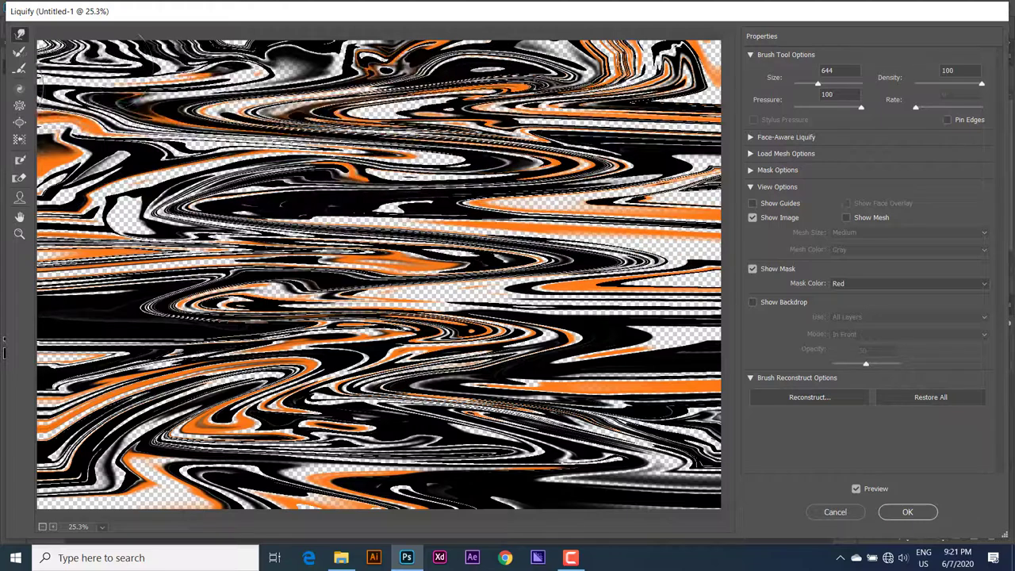
{"action": "left_click_drag", "start_coordinate": [198, 71], "coordinate": [658, 67]}
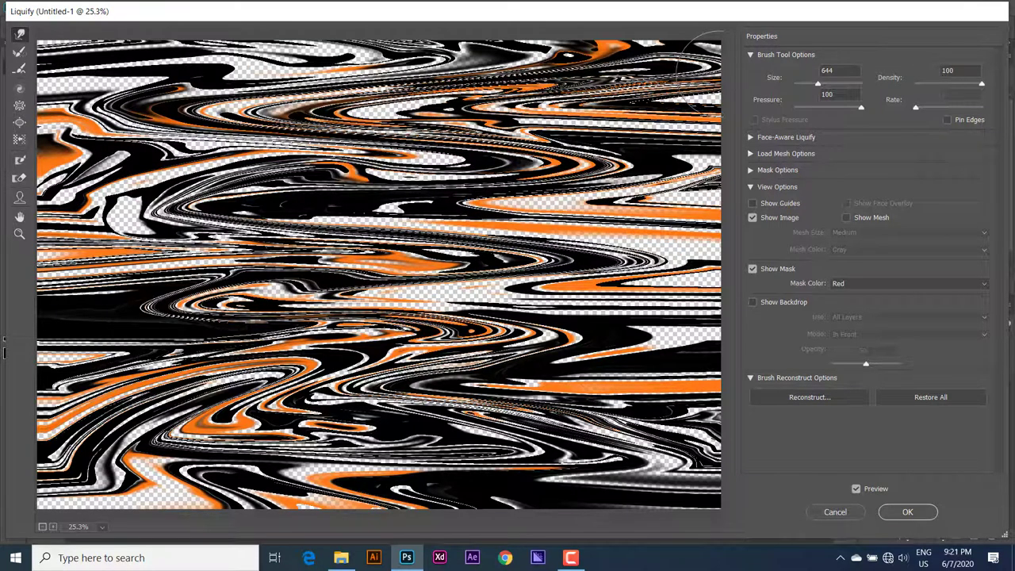
{"action": "key", "text": "ctrl+alt+z"}
{"action": "key", "text": "ctrl+alt+z"}
{"action": "key", "text": "ctrl+alt+z"}
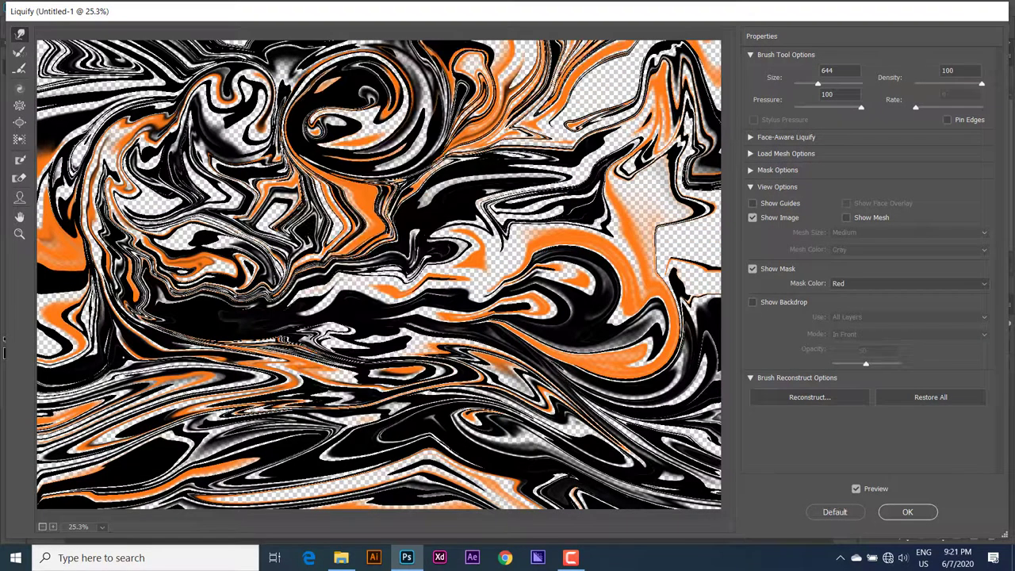
{"action": "key", "text": "ctrl+alt+z"}
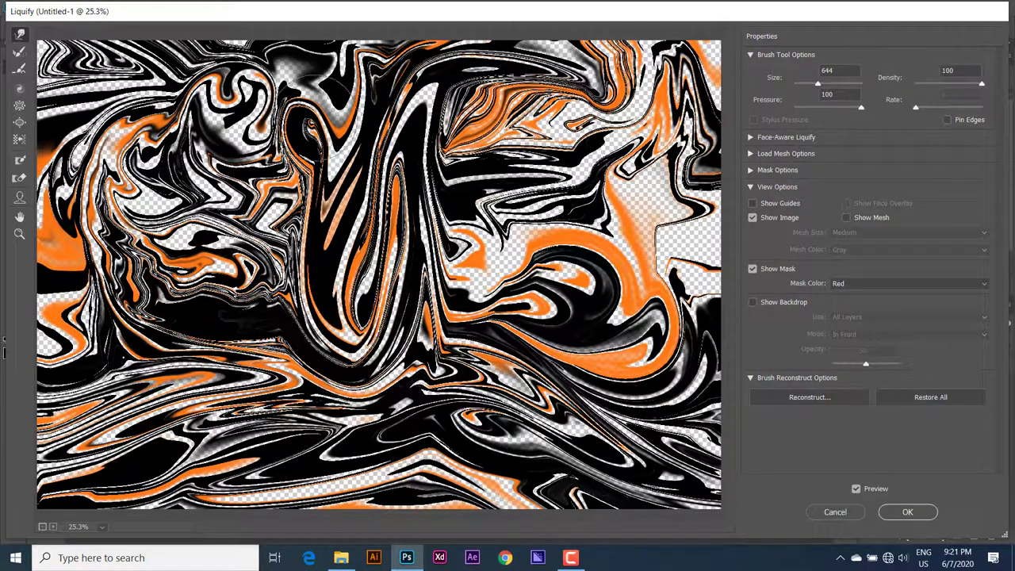
Re-warp the swirls into tall central loops and shrink the brush size to 80.
{"action": "mouse_move", "coordinate": [103, 63]}
{"action": "left_mouse_down"}
{"action": "mouse_move", "coordinate": [151, 88]}
{"action": "mouse_move", "coordinate": [254, 95]}
{"action": "mouse_move", "coordinate": [369, 353]}
{"action": "left_mouse_up"}
{"action": "mouse_move", "coordinate": [381, 317]}
{"action": "left_mouse_down"}
{"action": "mouse_move", "coordinate": [428, 135]}
{"action": "mouse_move", "coordinate": [555, 87]}
{"action": "mouse_move", "coordinate": [697, 71]}
{"action": "left_mouse_up"}
{"action": "left_click_drag", "start_coordinate": [79, 468], "coordinate": [697, 467]}
{"action": "left_click_drag", "start_coordinate": [515, 329], "coordinate": [650, 218]}
{"action": "mouse_move", "coordinate": [190, 317]}
{"action": "left_mouse_down"}
{"action": "mouse_move", "coordinate": [118, 238]}
{"action": "mouse_move", "coordinate": [119, 151]}
{"action": "mouse_move", "coordinate": [186, 111]}
{"action": "left_mouse_up"}
{"action": "key", "text": "bracketleft"}
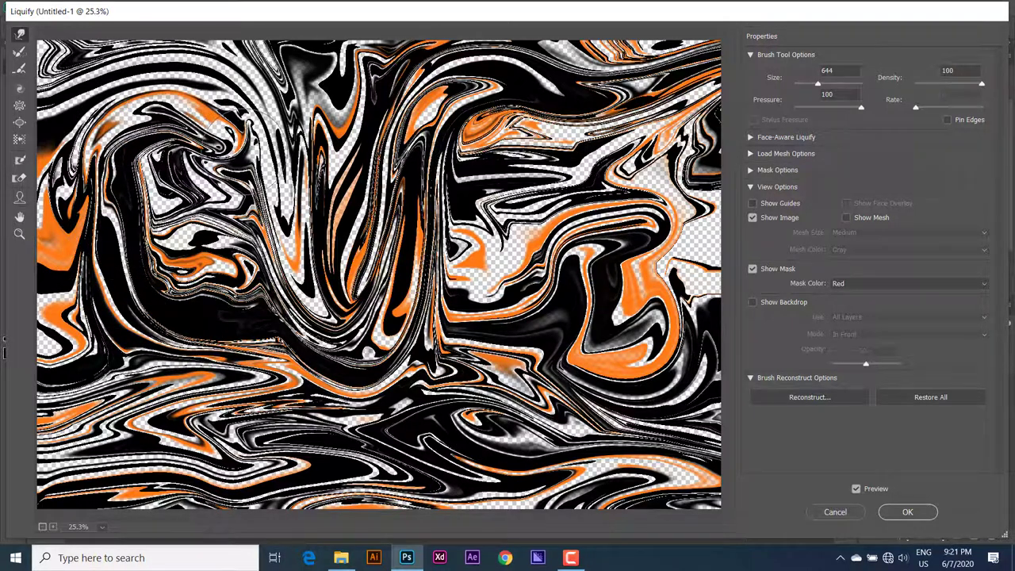
{"action": "mouse_move", "coordinate": [238, 115]}
{"action": "left_mouse_down"}
{"action": "mouse_move", "coordinate": [282, 199]}
{"action": "mouse_move", "coordinate": [309, 321]}
{"action": "mouse_move", "coordinate": [353, 349]}
{"action": "mouse_move", "coordinate": [443, 78]}
{"action": "left_mouse_up"}
{"action": "key", "text": "bracketleft"}
{"action": "key", "text": "bracketleft"}
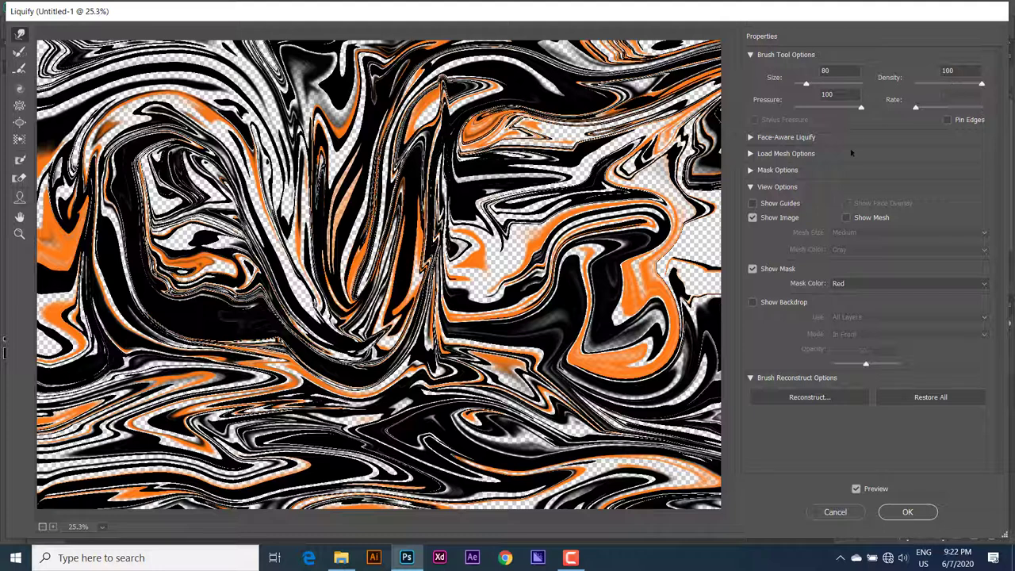
Apply the Liquify warp and duplicate the result as Layer 1 copy.
{"action": "left_click", "coordinate": [914, 510]}
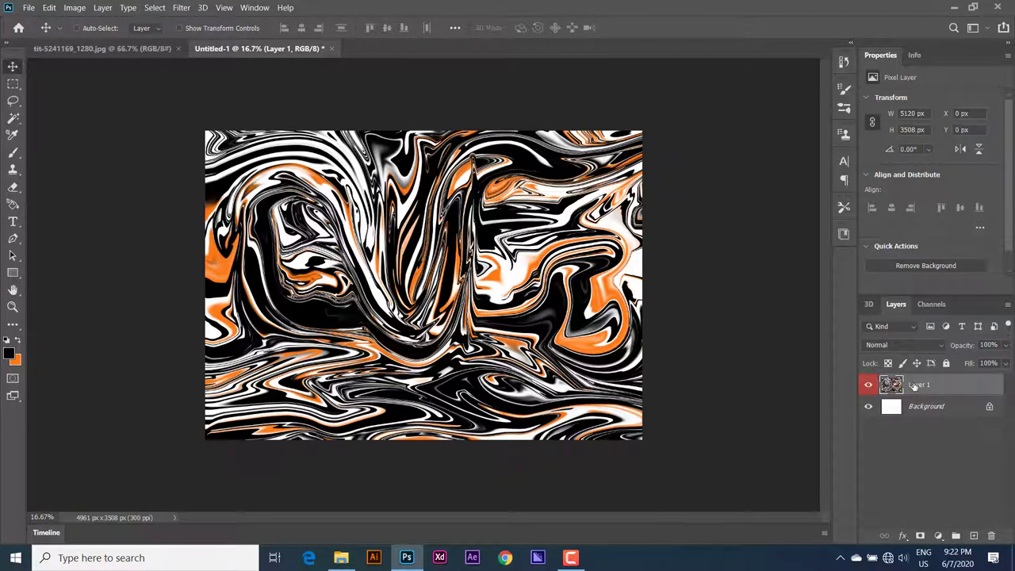
{"action": "key", "text": "ctrl+j"}
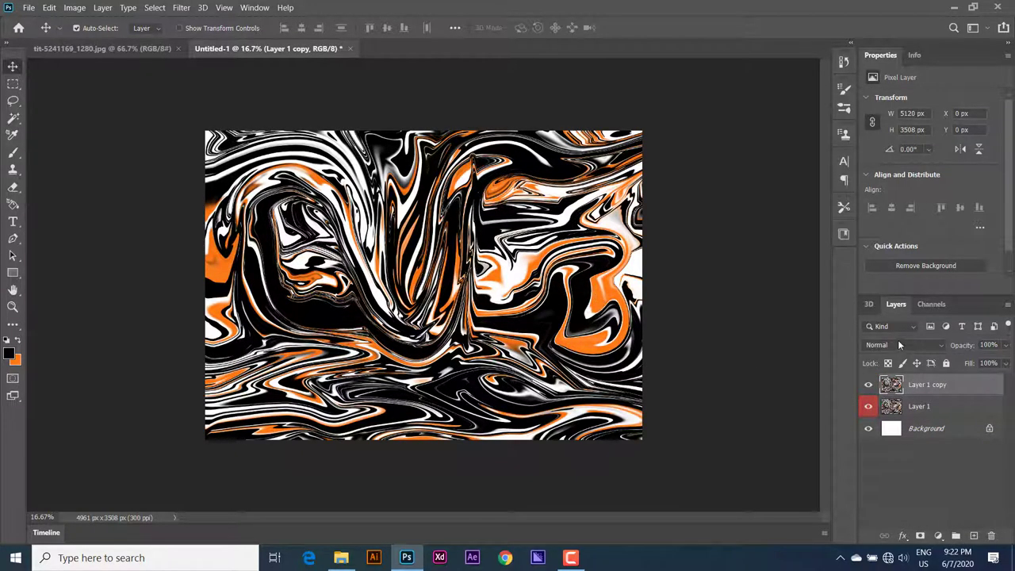
{"action": "left_click", "coordinate": [899, 344]}
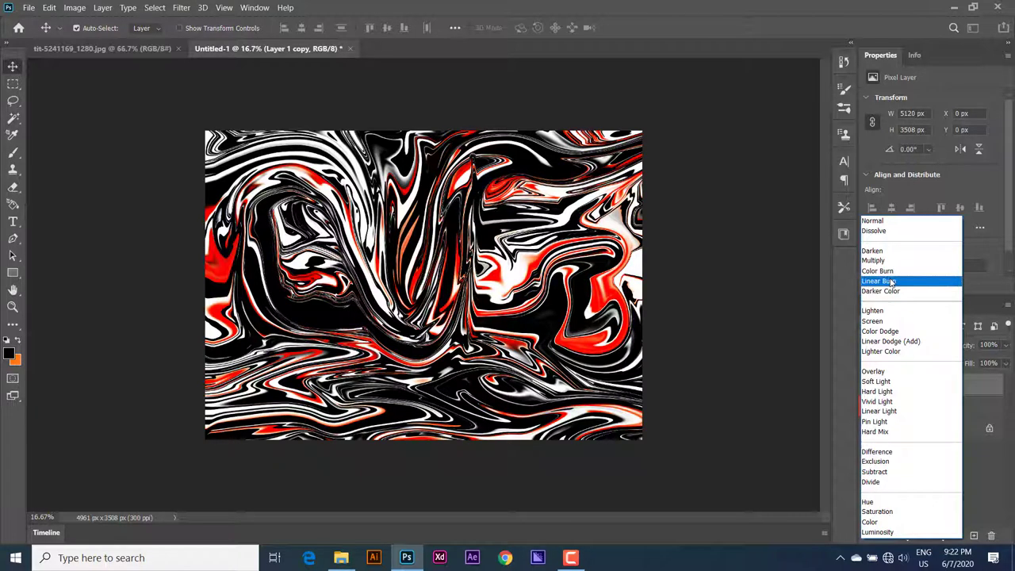
Set Layer 1 copy to Linear Burn and group it with Layer 1.
{"action": "left_click", "coordinate": [890, 281]}
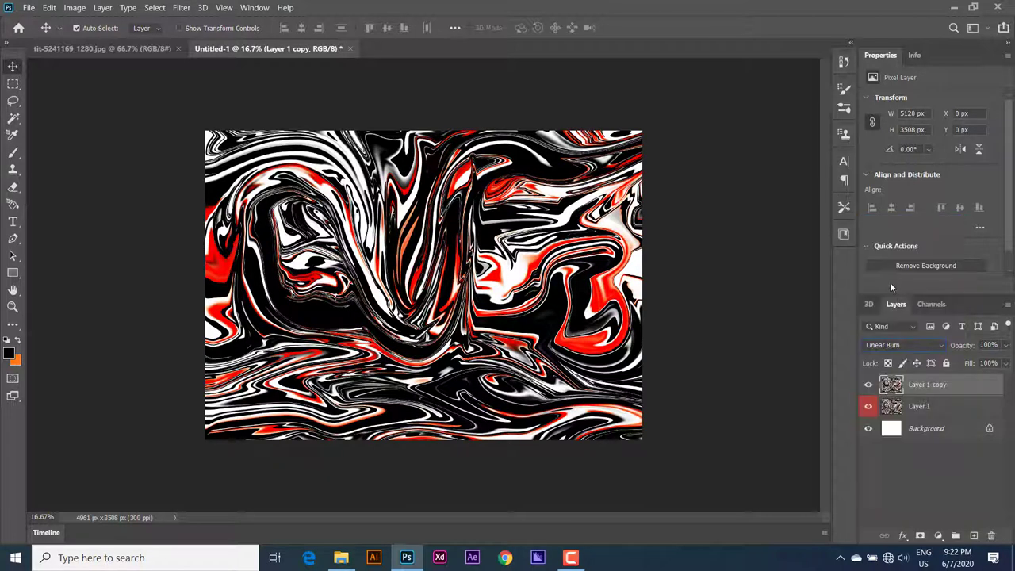
{"action": "left_click", "coordinate": [930, 405]}
{"action": "left_click", "coordinate": [927, 405]}
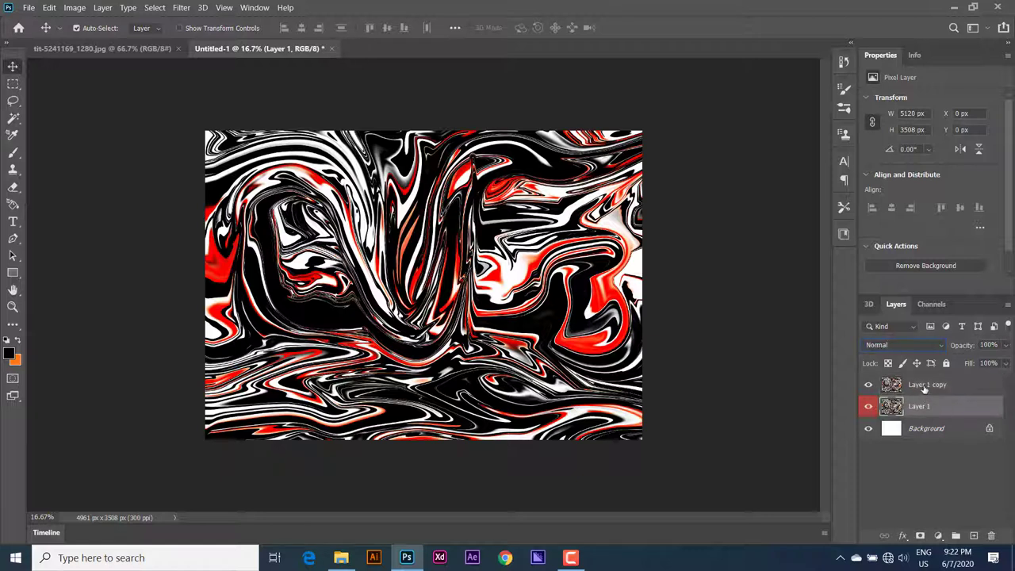
{"action": "left_click", "coordinate": [922, 406], "text": "shift"}
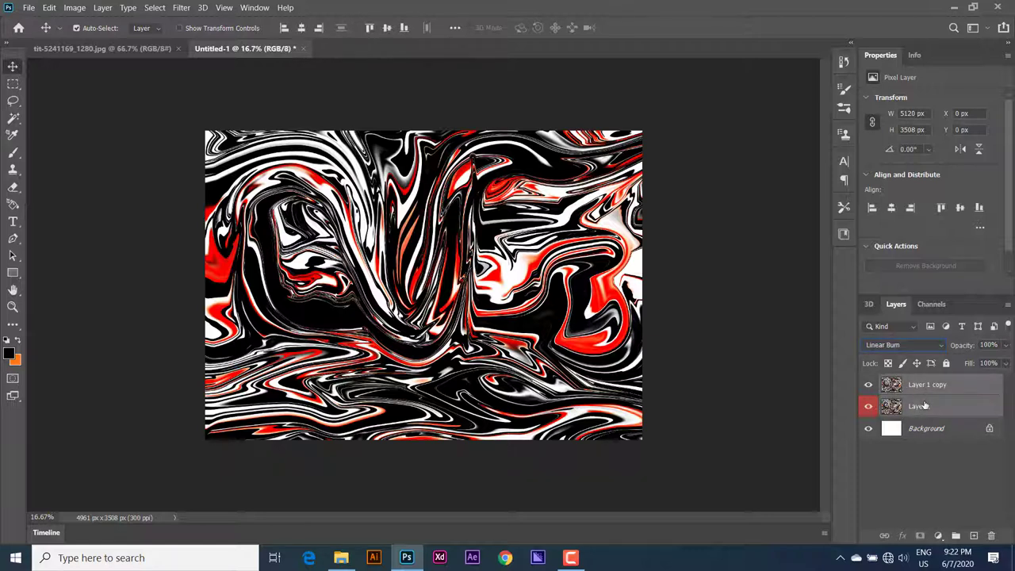
{"action": "key", "text": "ctrl+g"}
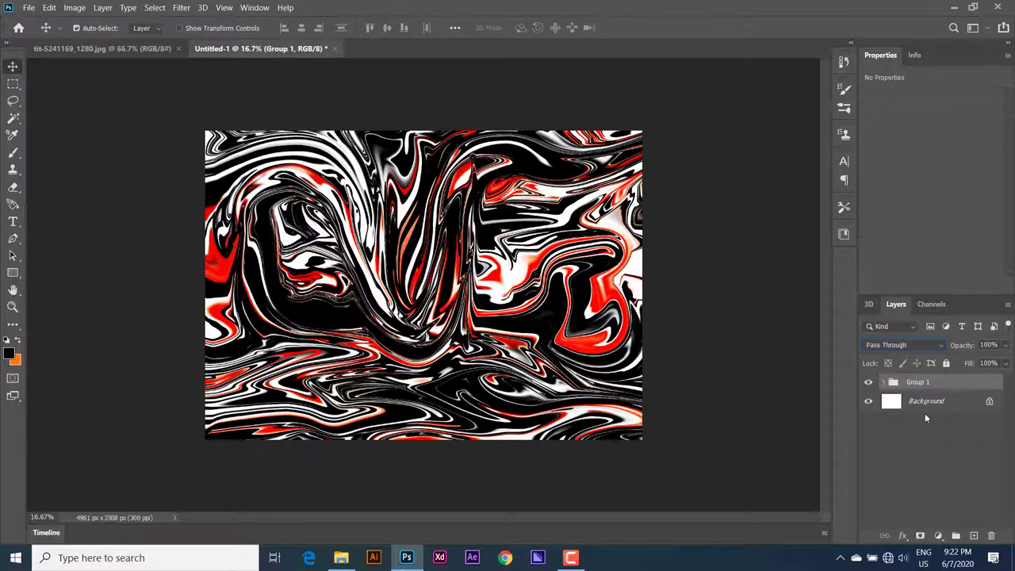
Name the group Abstrac1 and add a new empty group above it.
{"action": "double_click", "coordinate": [916, 382]}
{"action": "left_click", "coordinate": [914, 448]}
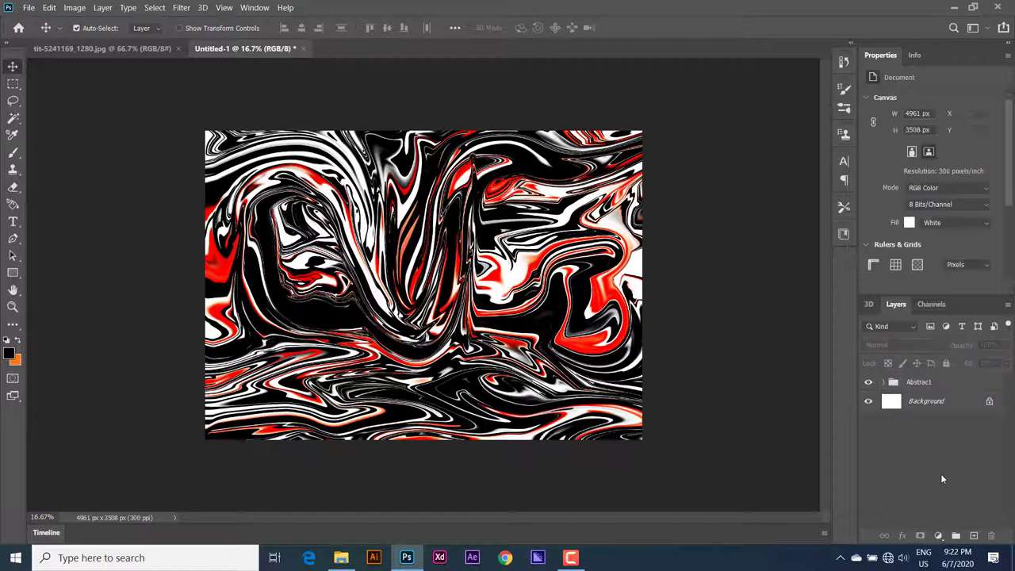
{"action": "left_click", "coordinate": [920, 384]}
{"action": "left_click", "coordinate": [955, 535]}
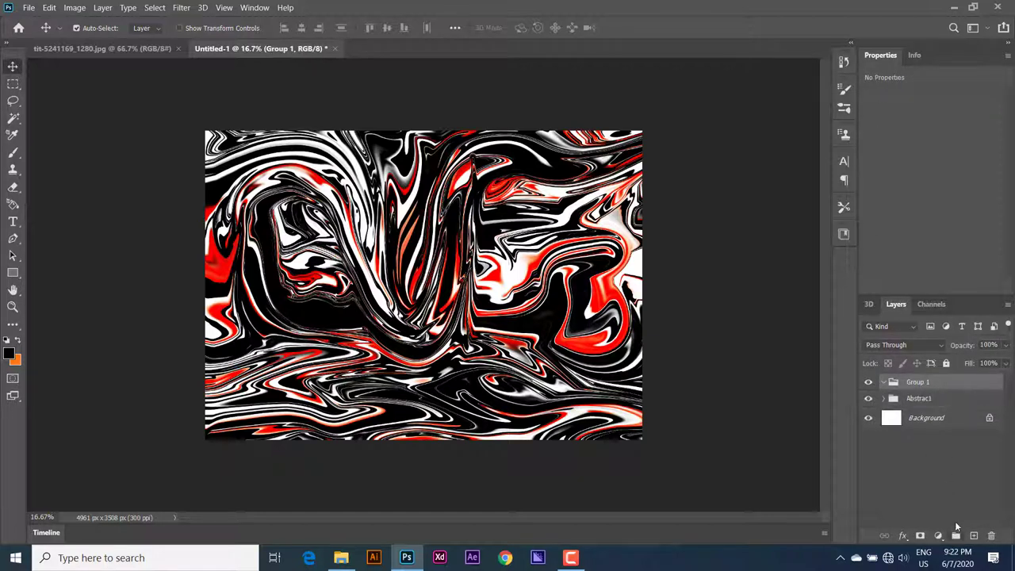
{"action": "double_click", "coordinate": [917, 382]}
{"action": "type", "text": "Abstrac2"}
Name the new group Abstrac2, hide Abstrac1, and add an orange-filled Layer 2 inside.
{"action": "key", "text": "Return"}
{"action": "left_click", "coordinate": [868, 399]}
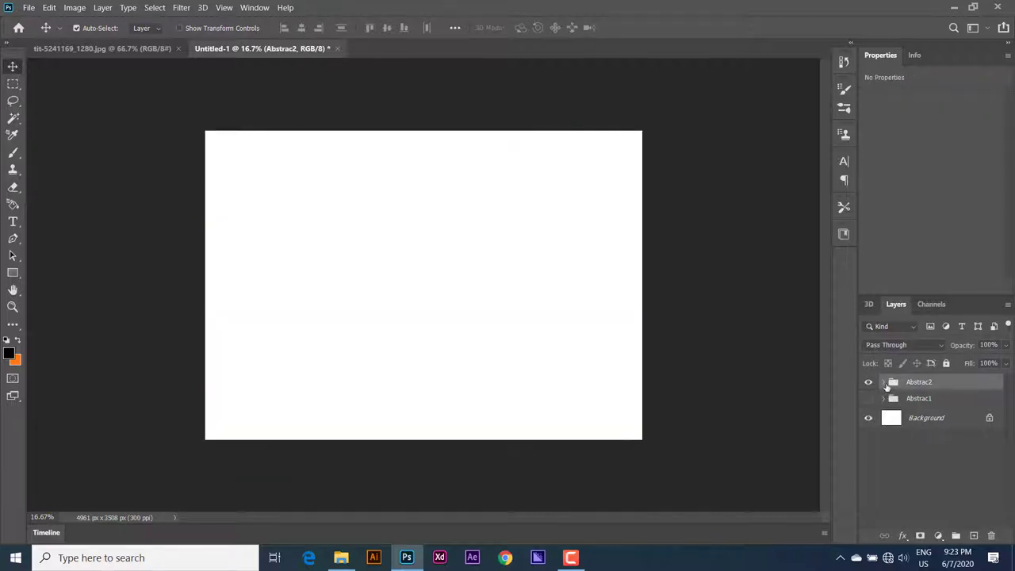
{"action": "left_click", "coordinate": [974, 535]}
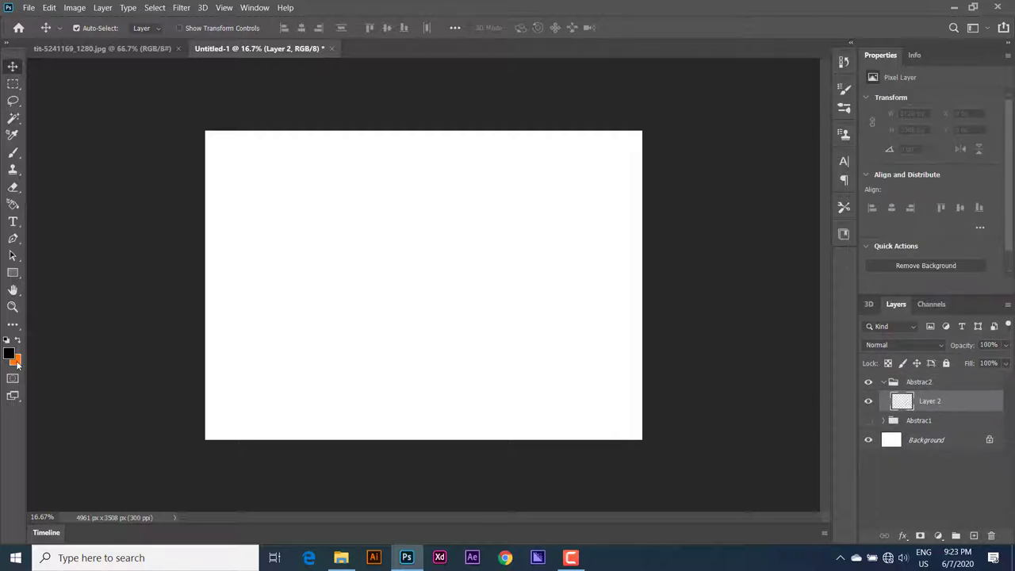
{"action": "key", "text": "ctrl+BackSpace"}
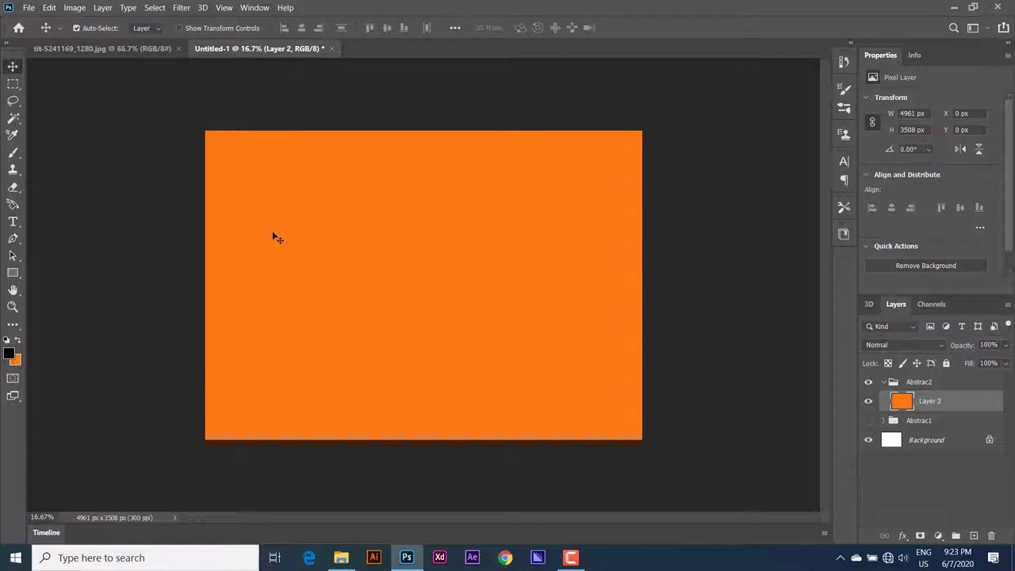
Set the foreground painting colour to vivid blue 0006ff.
{"action": "left_click", "coordinate": [12, 356]}
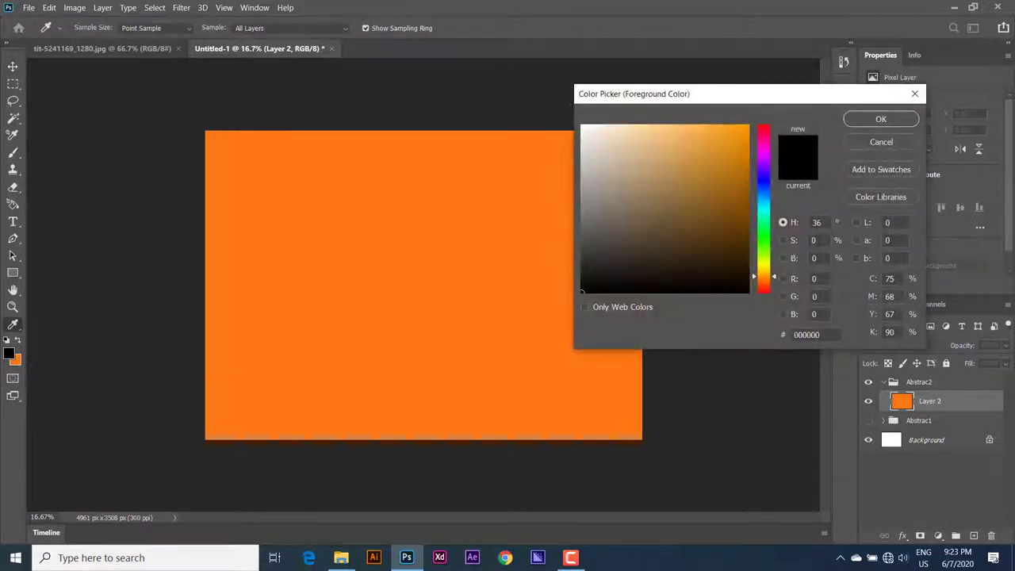
{"action": "left_click", "coordinate": [763, 184]}
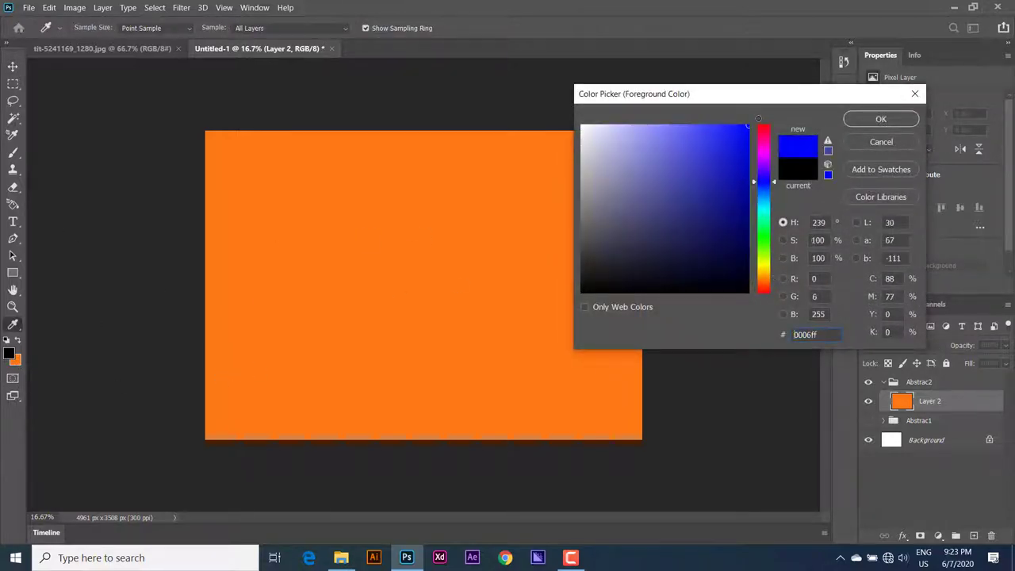
{"action": "left_click", "coordinate": [880, 119]}
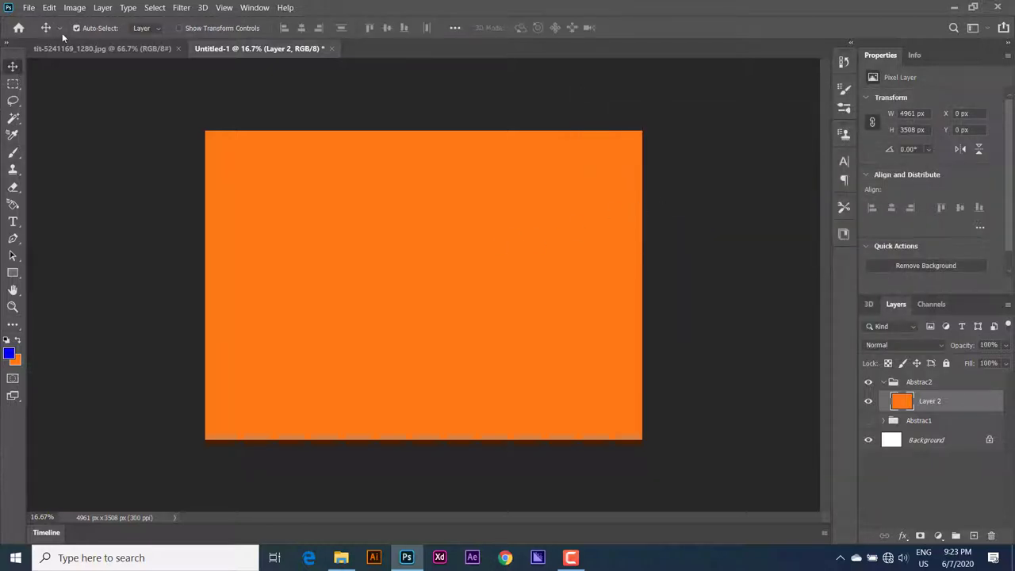
{"action": "left_click", "coordinate": [12, 153]}
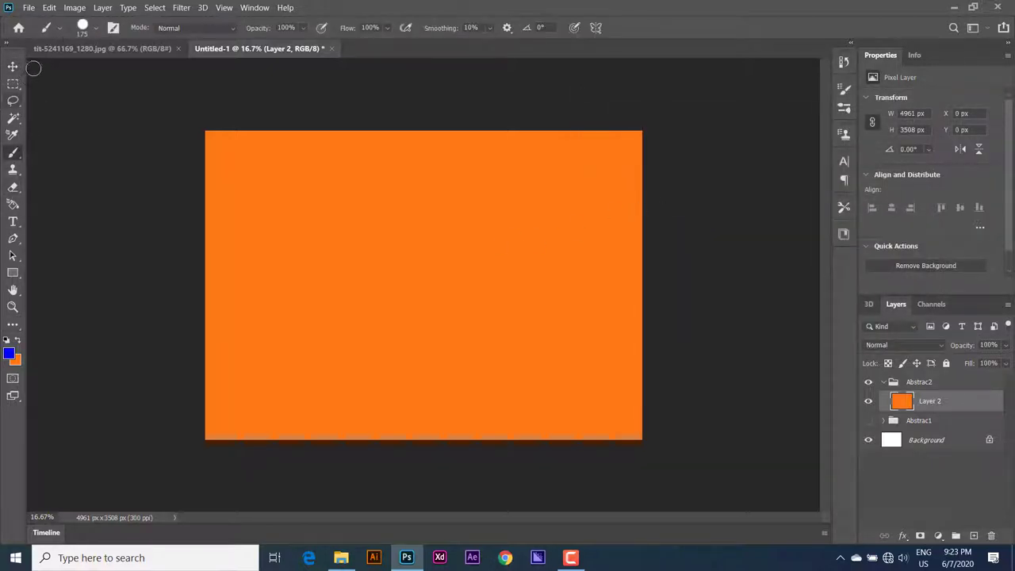
Select the KYLE Bonus Chunky Charcoal brush from the Dry Media Brushes set.
{"action": "left_click", "coordinate": [82, 28]}
{"action": "scroll", "coordinate": [103, 190], "scroll_direction": "down", "scroll_amount": 2}
{"action": "scroll", "coordinate": [107, 199], "scroll_direction": "down", "scroll_amount": 2}
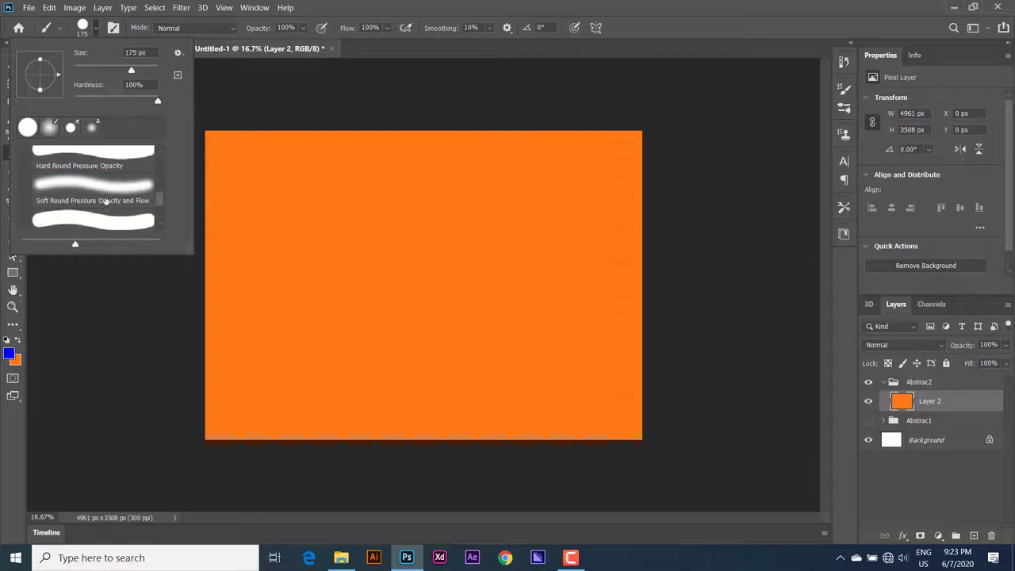
{"action": "scroll", "coordinate": [118, 213], "scroll_direction": "down", "scroll_amount": 2}
{"action": "scroll", "coordinate": [119, 212], "scroll_direction": "down", "scroll_amount": 1}
{"action": "left_click", "coordinate": [33, 188]}
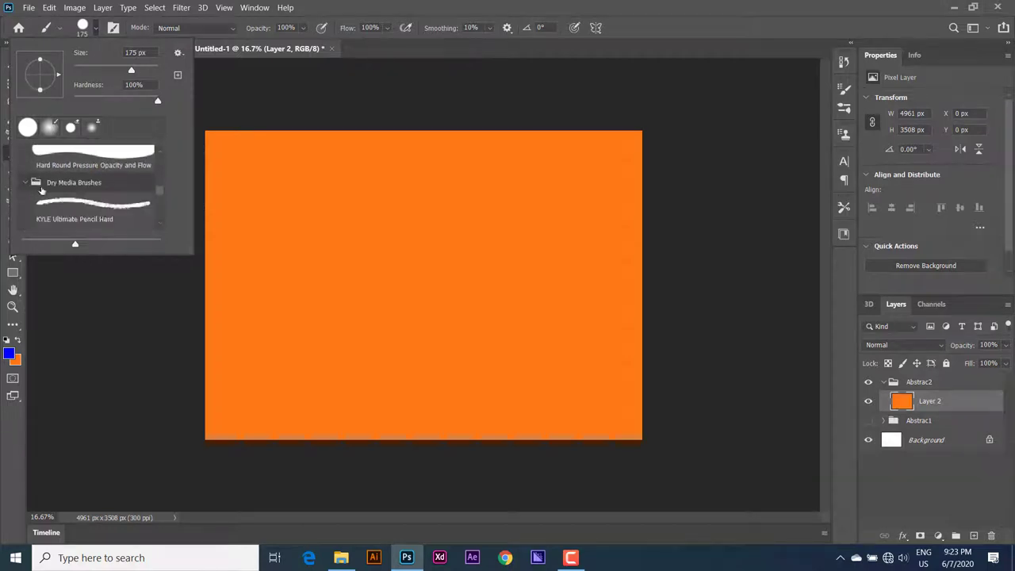
{"action": "scroll", "coordinate": [60, 201], "scroll_direction": "down", "scroll_amount": 1}
{"action": "scroll", "coordinate": [72, 209], "scroll_direction": "down", "scroll_amount": 1}
{"action": "scroll", "coordinate": [78, 213], "scroll_direction": "down", "scroll_amount": 2}
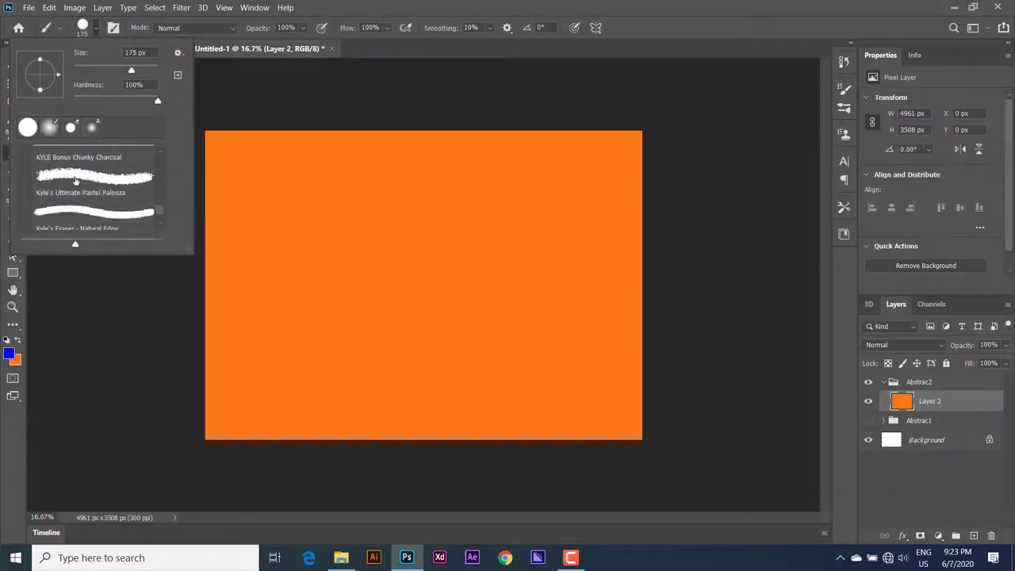
{"action": "scroll", "coordinate": [76, 176], "scroll_direction": "up", "scroll_amount": 1}
{"action": "left_click", "coordinate": [99, 204]}
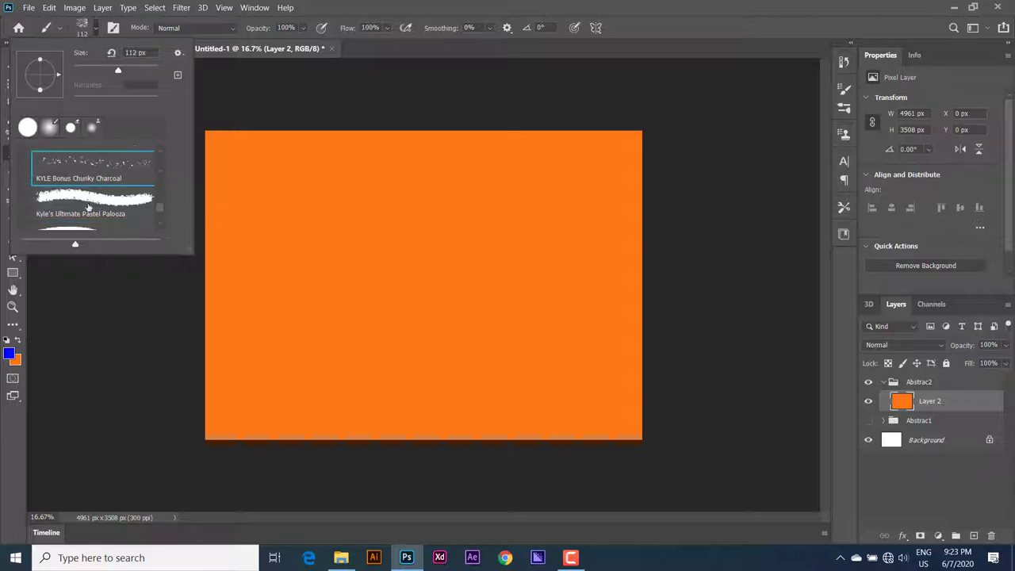
{"action": "double_click", "coordinate": [117, 180]}
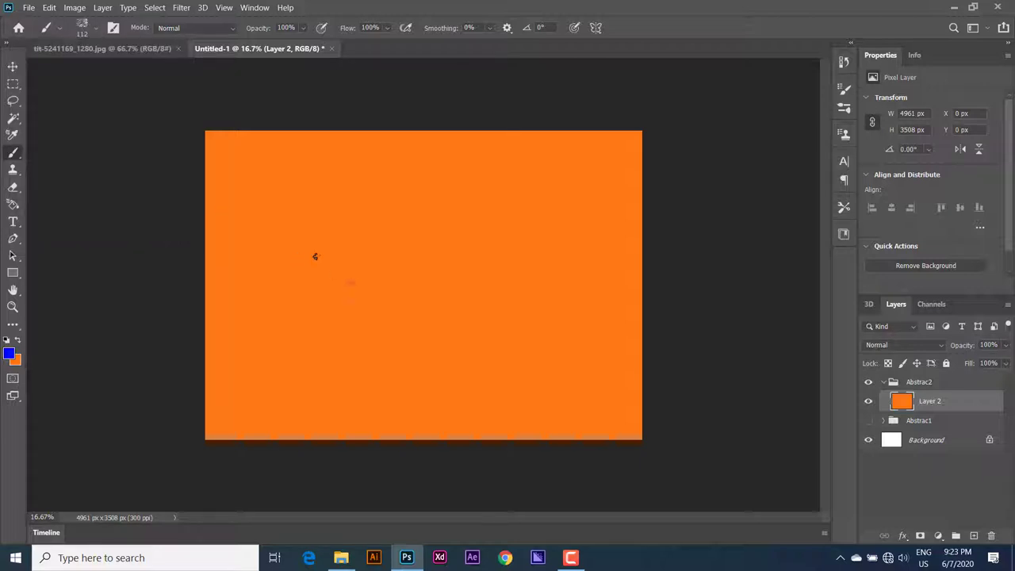
Enlarge the brush to about 4600 and stamp blue blotches across the whole orange canvas.
{"action": "key", "text": "bracketright"}
{"action": "key", "text": "bracketright"}
{"action": "key", "text": "bracketright"}
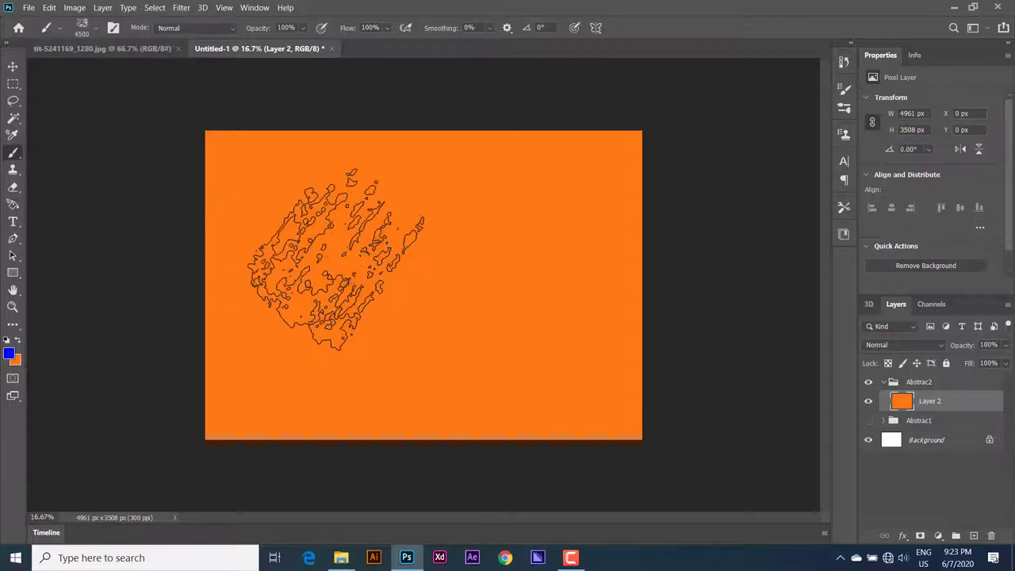
{"action": "key", "text": "bracketright"}
{"action": "key", "text": "bracketright"}
{"action": "key", "text": "bracketright"}
{"action": "left_click_drag", "start_coordinate": [351, 281], "coordinate": [566, 312]}
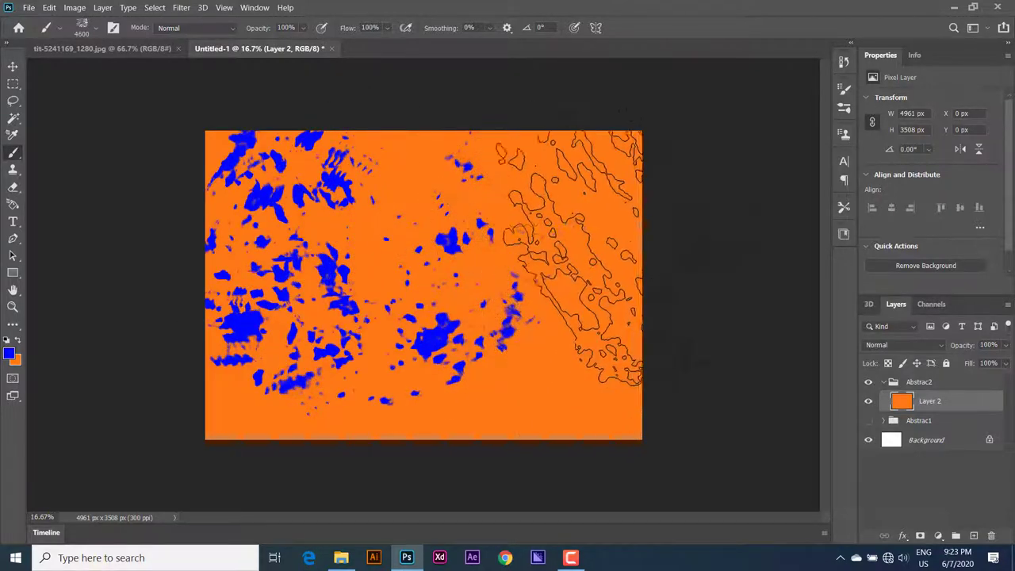
{"action": "mouse_move", "coordinate": [568, 305]}
{"action": "left_mouse_down"}
{"action": "mouse_move", "coordinate": [441, 400]}
{"action": "mouse_move", "coordinate": [191, 404]}
{"action": "left_mouse_up"}
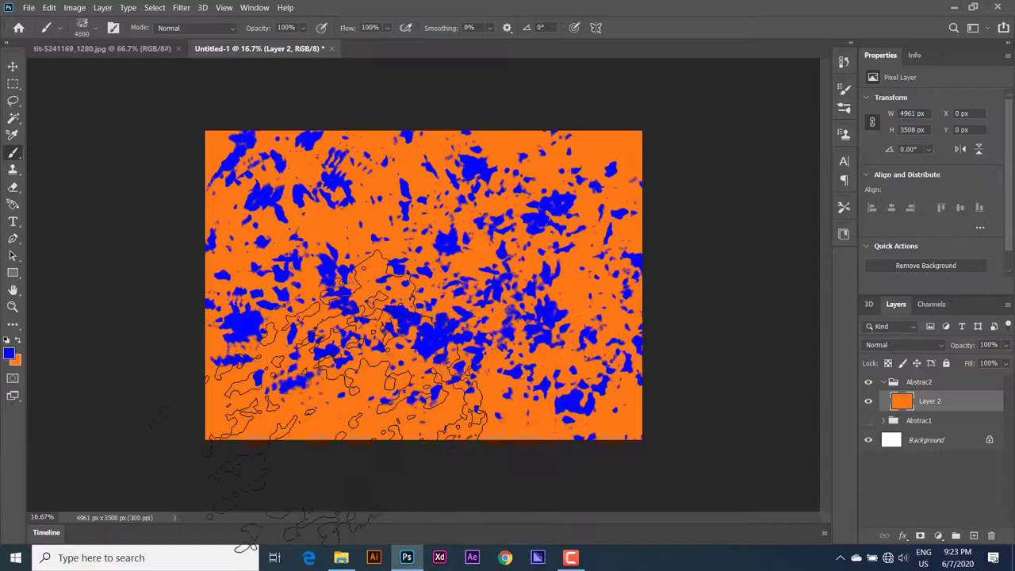
Set the foreground colour to the deep red c10707.
{"action": "left_click", "coordinate": [11, 354]}
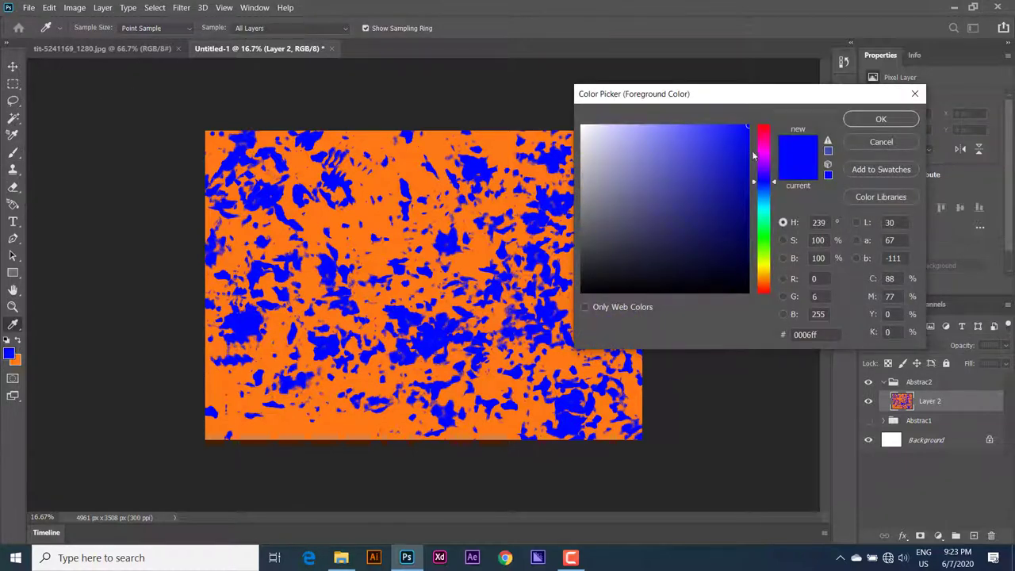
{"action": "left_click_drag", "start_coordinate": [753, 157], "coordinate": [761, 120]}
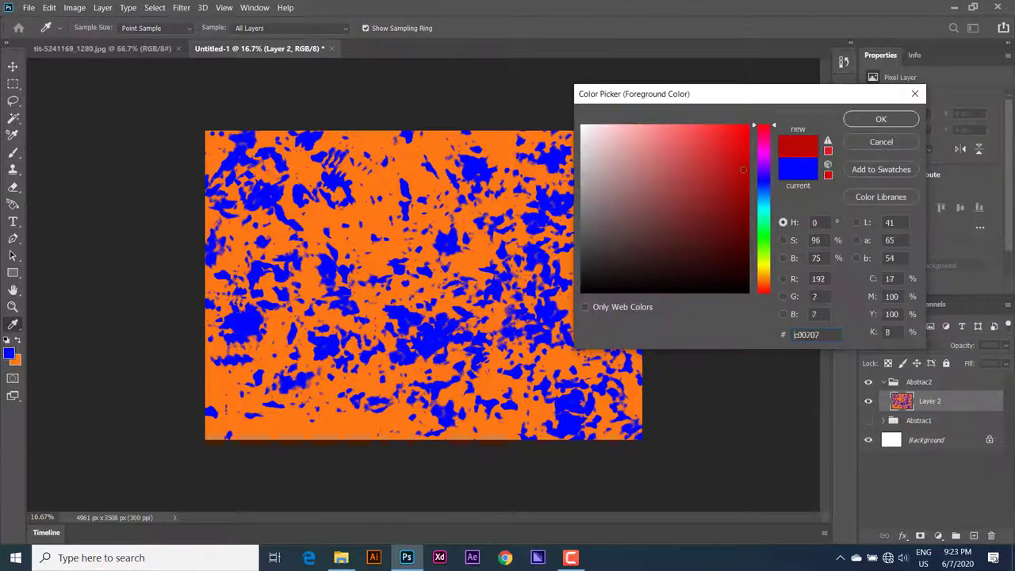
{"action": "left_click_drag", "start_coordinate": [743, 176], "coordinate": [744, 165]}
{"action": "key", "text": "Return"}
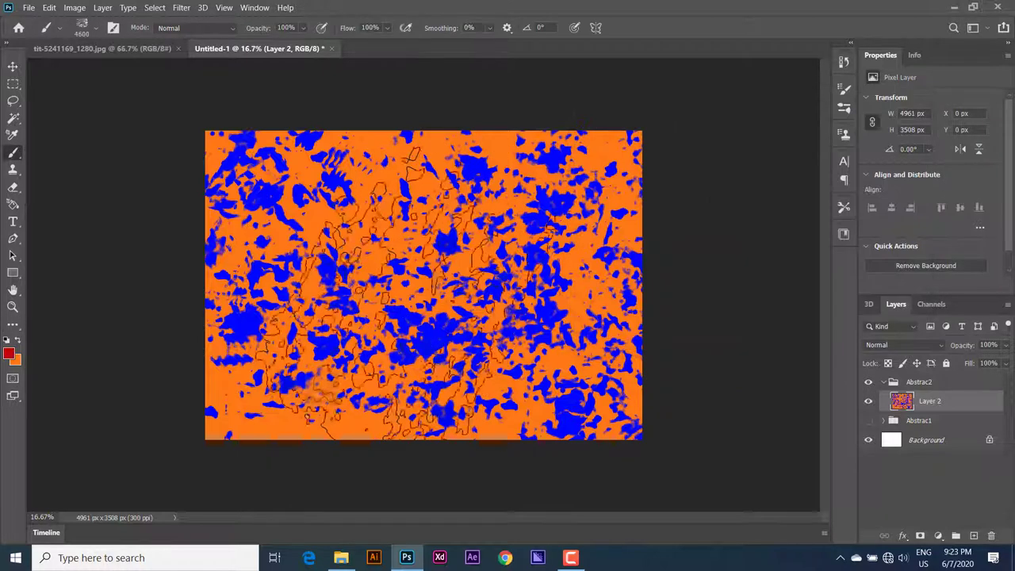
Choose Kyle's Impressionist Blender 1 from the Wet Media Brushes.
{"action": "left_click", "coordinate": [83, 29]}
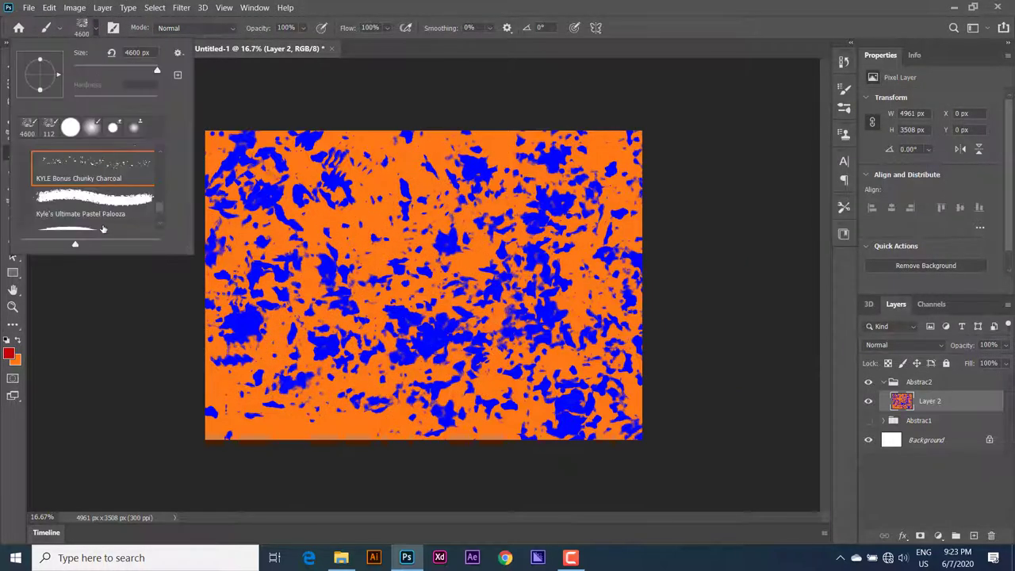
{"action": "scroll", "coordinate": [102, 229], "scroll_direction": "down", "scroll_amount": 2}
{"action": "scroll", "coordinate": [72, 216], "scroll_direction": "down", "scroll_amount": 1}
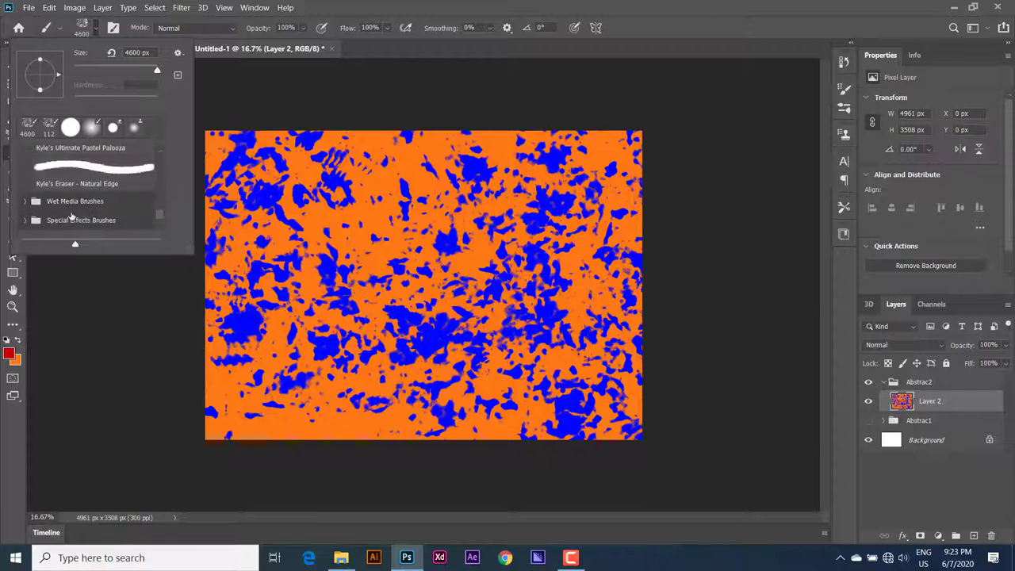
{"action": "left_click", "coordinate": [26, 201]}
{"action": "scroll", "coordinate": [47, 214], "scroll_direction": "down", "scroll_amount": 2}
{"action": "scroll", "coordinate": [72, 222], "scroll_direction": "down", "scroll_amount": 2}
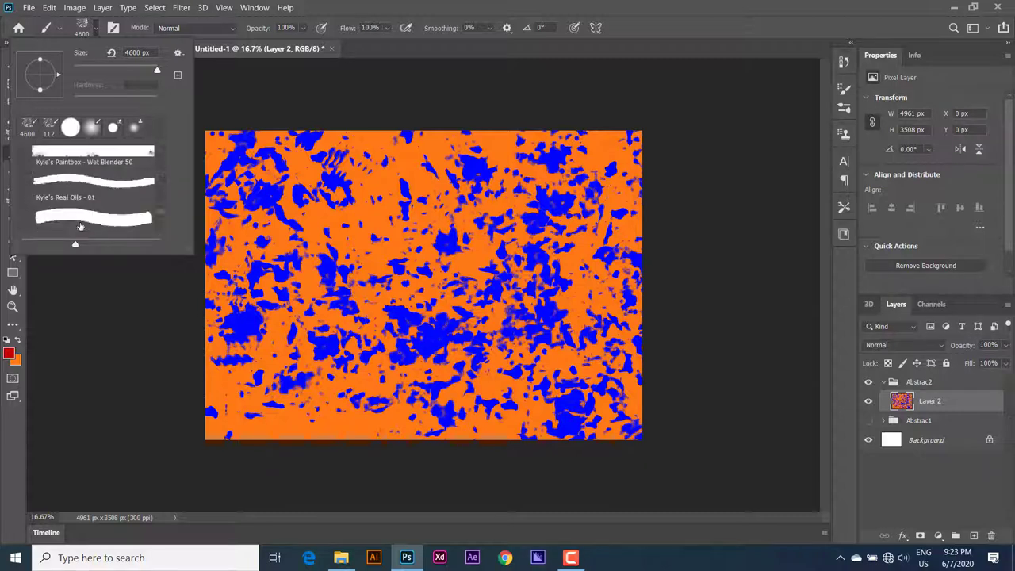
{"action": "scroll", "coordinate": [80, 226], "scroll_direction": "down", "scroll_amount": 2}
{"action": "left_click", "coordinate": [80, 226]}
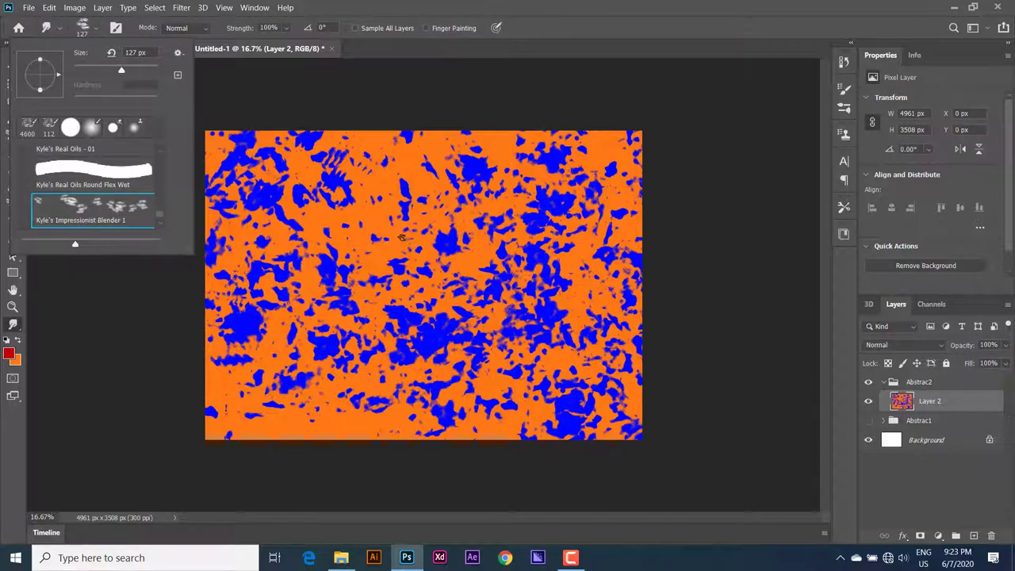
{"action": "left_click", "coordinate": [402, 237]}
Smudge the blue and orange into streaks across the centre and lower canvas, shrinking the brush to about 2800.
{"action": "mouse_move", "coordinate": [402, 237]}
{"action": "left_mouse_down"}
{"action": "mouse_move", "coordinate": [341, 250]}
{"action": "mouse_move", "coordinate": [428, 285]}
{"action": "mouse_move", "coordinate": [357, 222]}
{"action": "mouse_move", "coordinate": [333, 397]}
{"action": "left_mouse_up"}
{"action": "left_click_drag", "start_coordinate": [381, 349], "coordinate": [333, 317]}
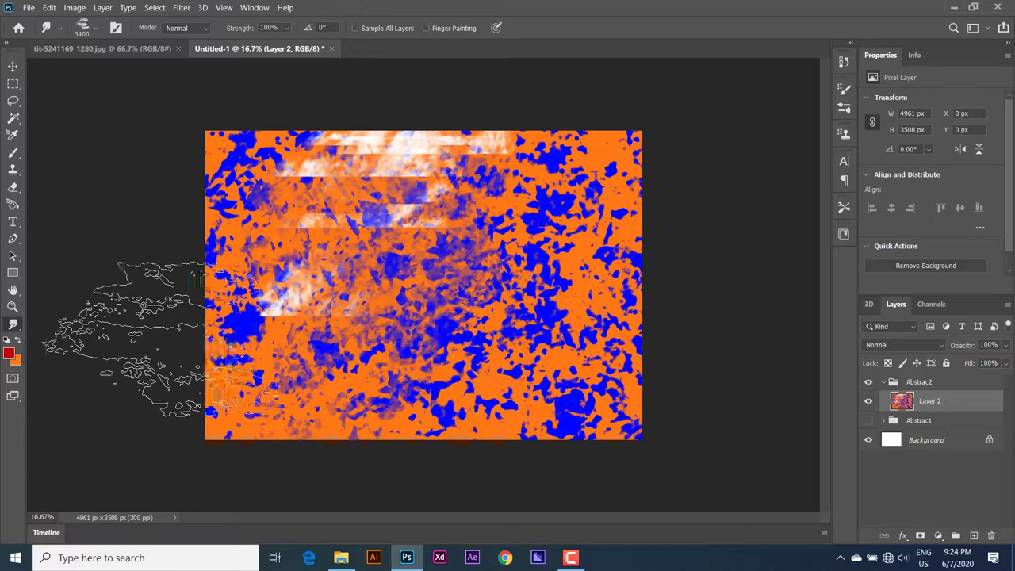
{"action": "key", "text": "bracketleft"}
{"action": "key", "text": "bracketleft"}
{"action": "key", "text": "bracketleft"}
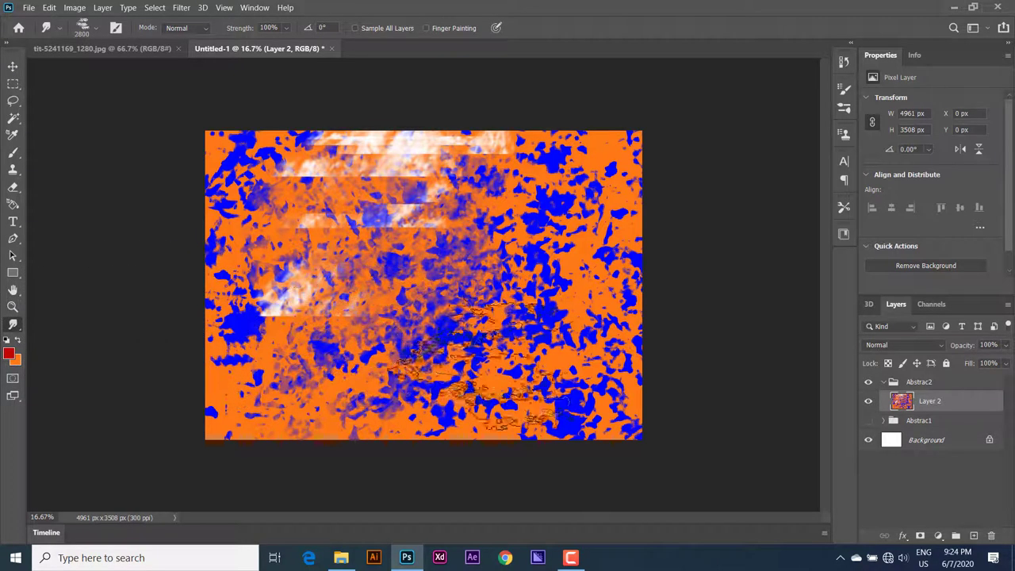
{"action": "left_click_drag", "start_coordinate": [262, 396], "coordinate": [702, 397]}
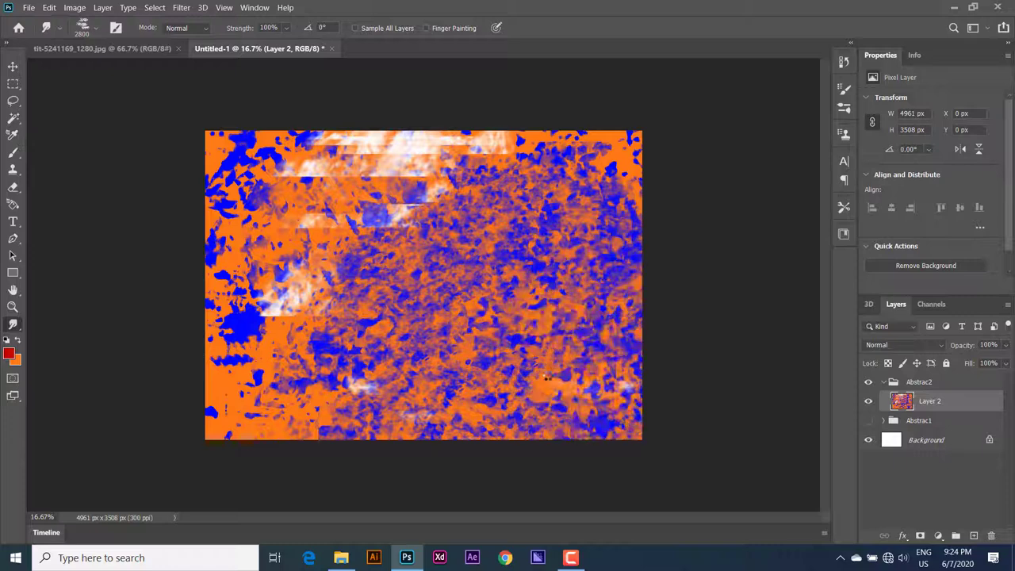
{"action": "mouse_move", "coordinate": [546, 378]}
{"action": "left_mouse_down"}
{"action": "mouse_move", "coordinate": [534, 373]}
{"action": "mouse_move", "coordinate": [546, 443]}
{"action": "left_mouse_up"}
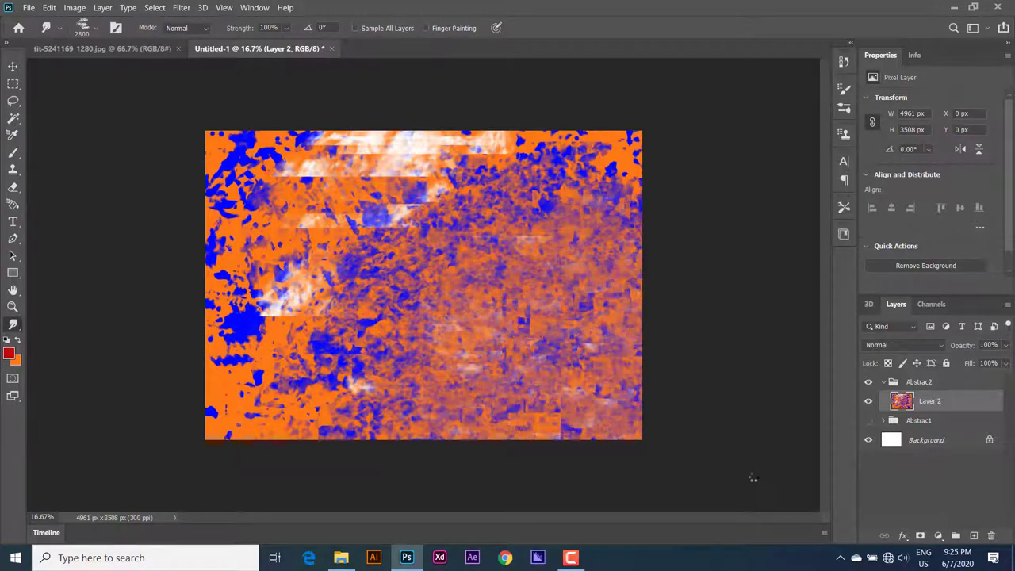
Shrink the smudge brush further and blur the blue blobs on the left side.
{"action": "key", "text": "bracketleft"}
{"action": "key", "text": "bracketleft"}
{"action": "key", "text": "bracketleft"}
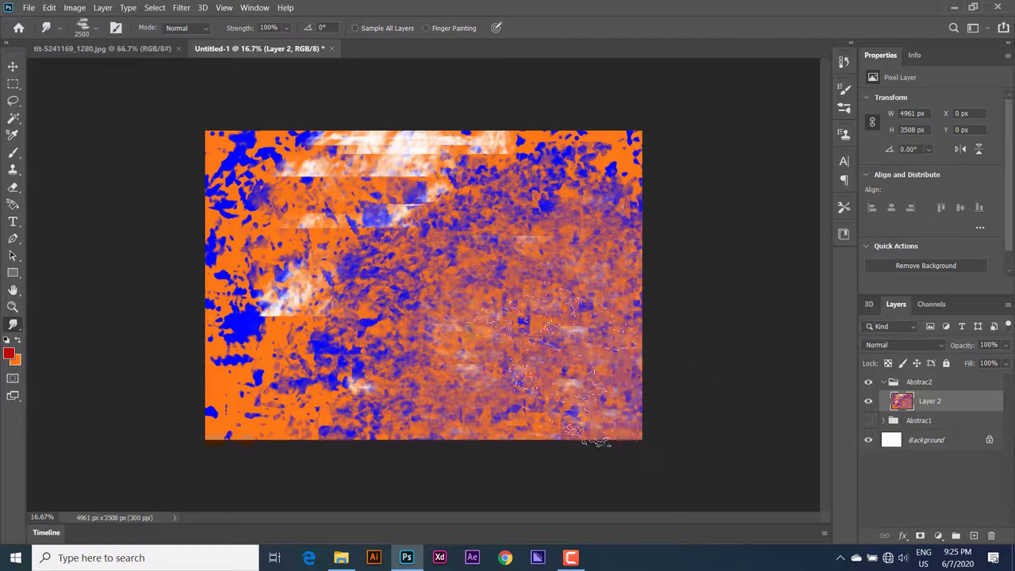
{"action": "left_click_drag", "start_coordinate": [214, 208], "coordinate": [197, 325]}
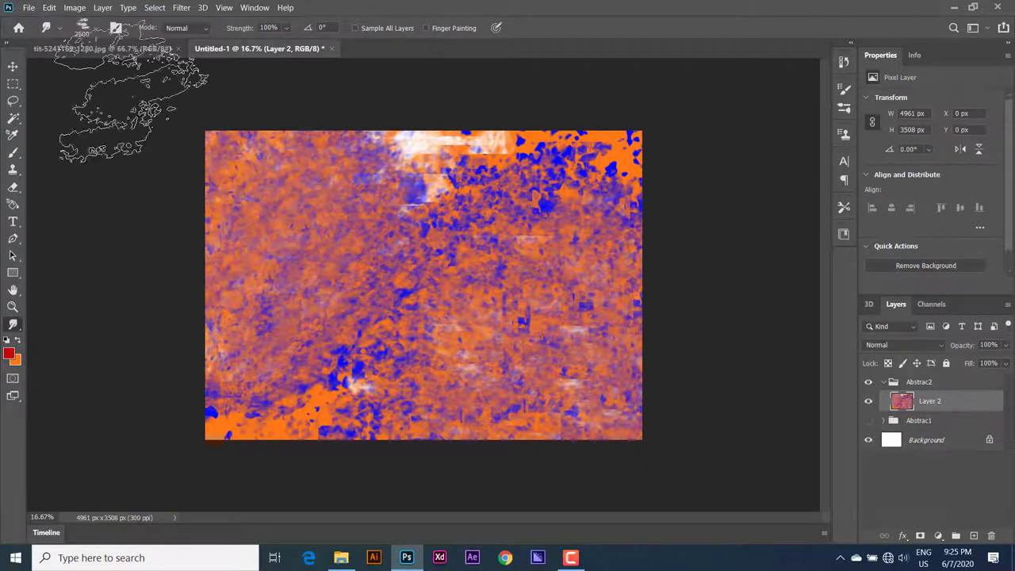
{"action": "left_click", "coordinate": [20, 66]}
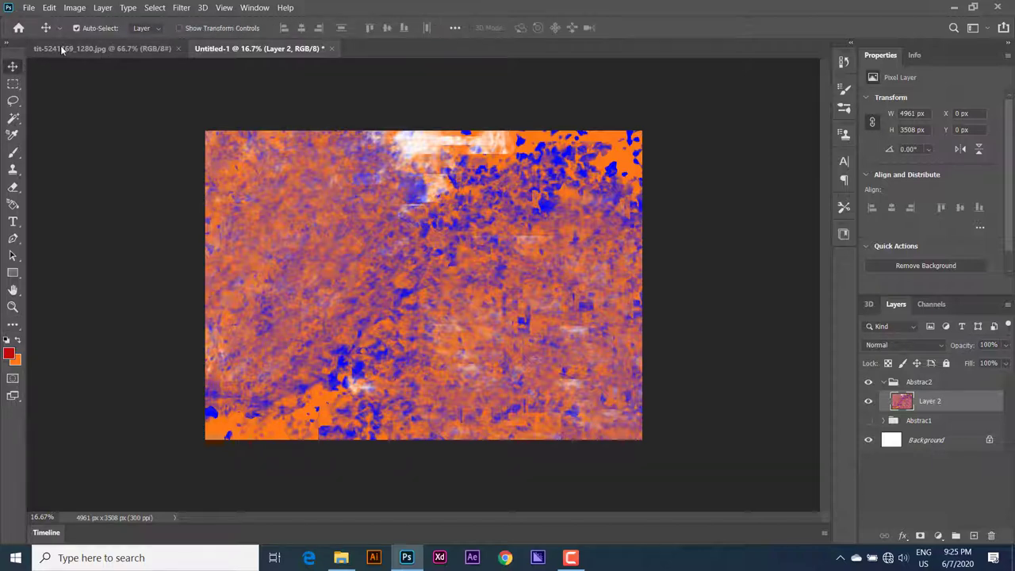
Return to the Brush tool and bring up the File menu.
{"action": "left_click", "coordinate": [13, 152]}
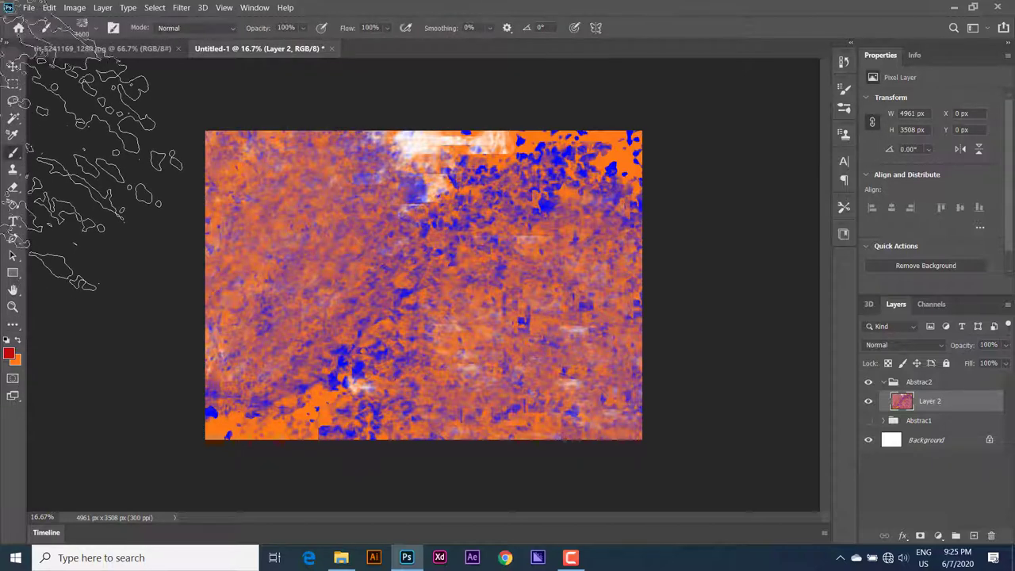
{"action": "left_click", "coordinate": [60, 29]}
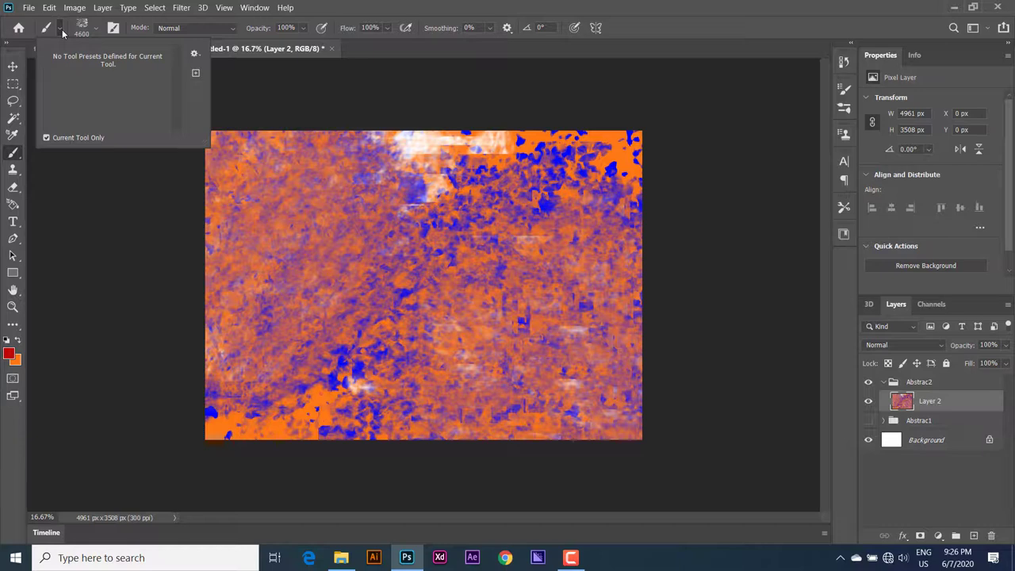
{"action": "left_click", "coordinate": [63, 32]}
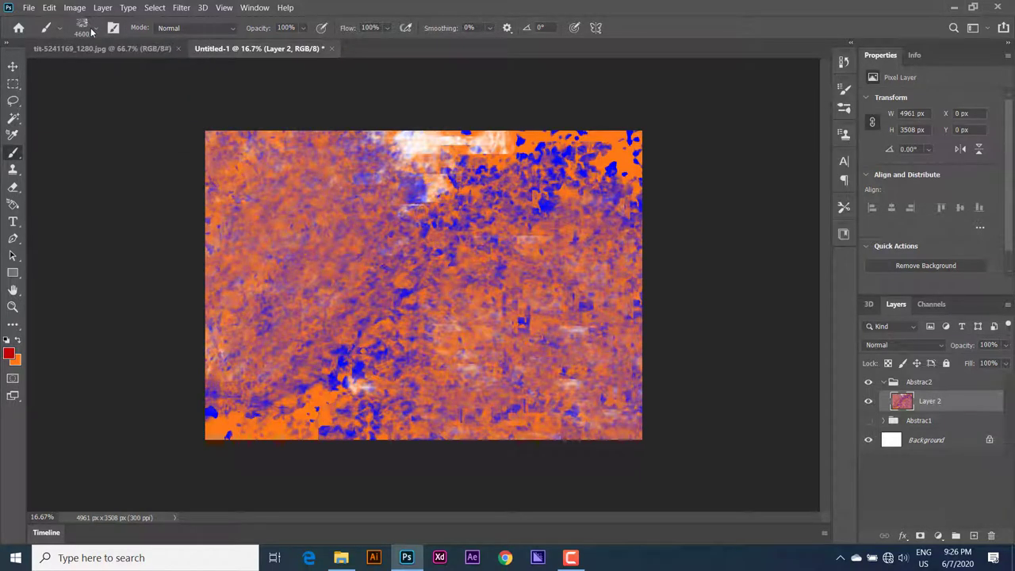
{"action": "left_click", "coordinate": [29, 9]}
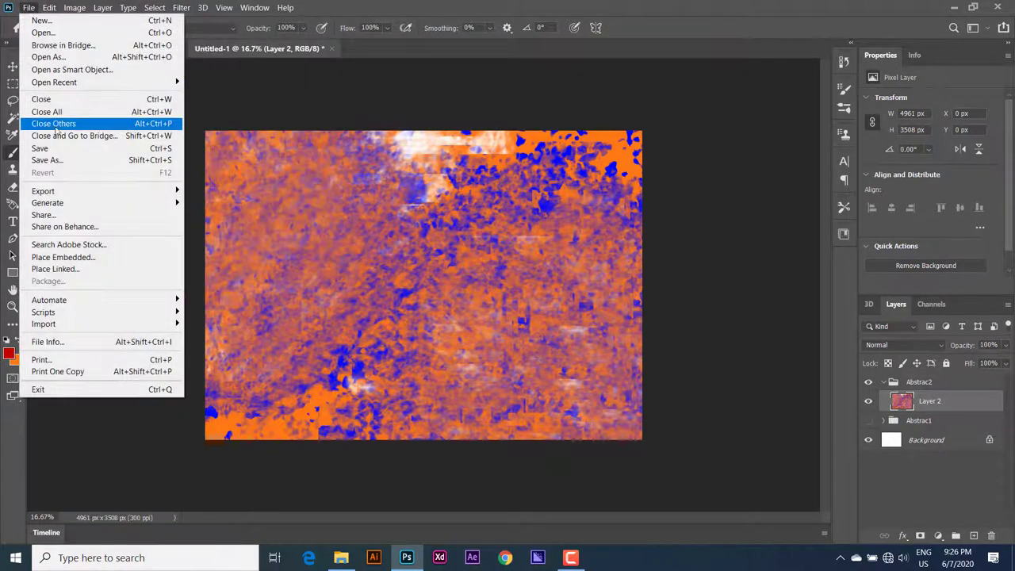
Save the design as 'Abstract design.psd' in the ABSTRACK folder with Maximize Compatibility on.
{"action": "left_click", "coordinate": [44, 159]}
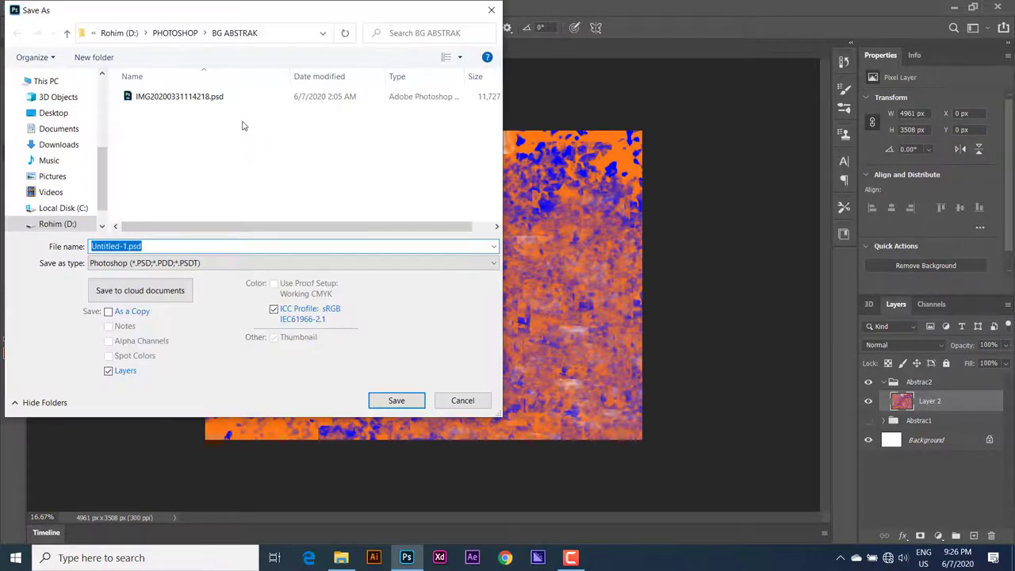
{"action": "left_click", "coordinate": [173, 34]}
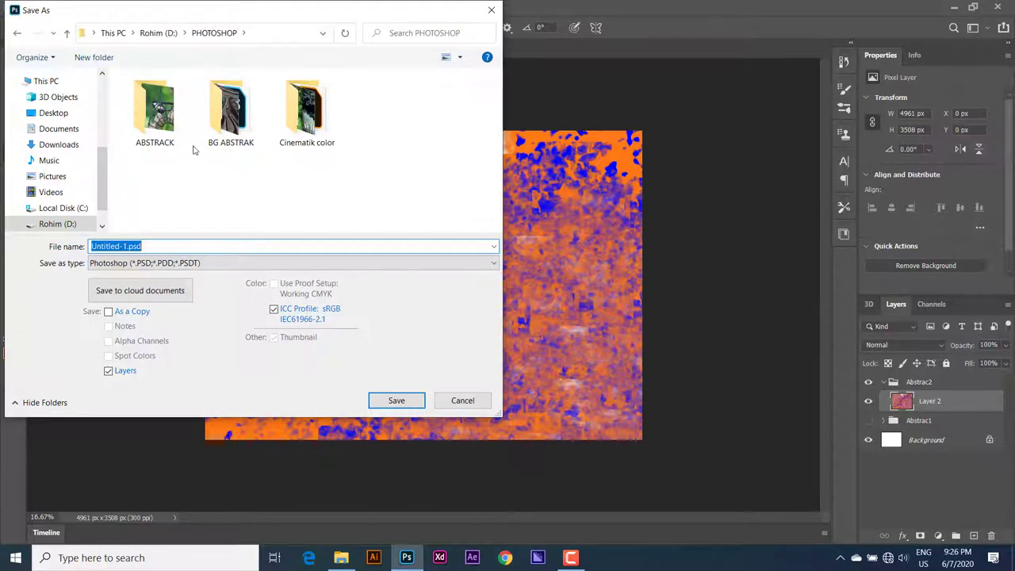
{"action": "double_click", "coordinate": [173, 147]}
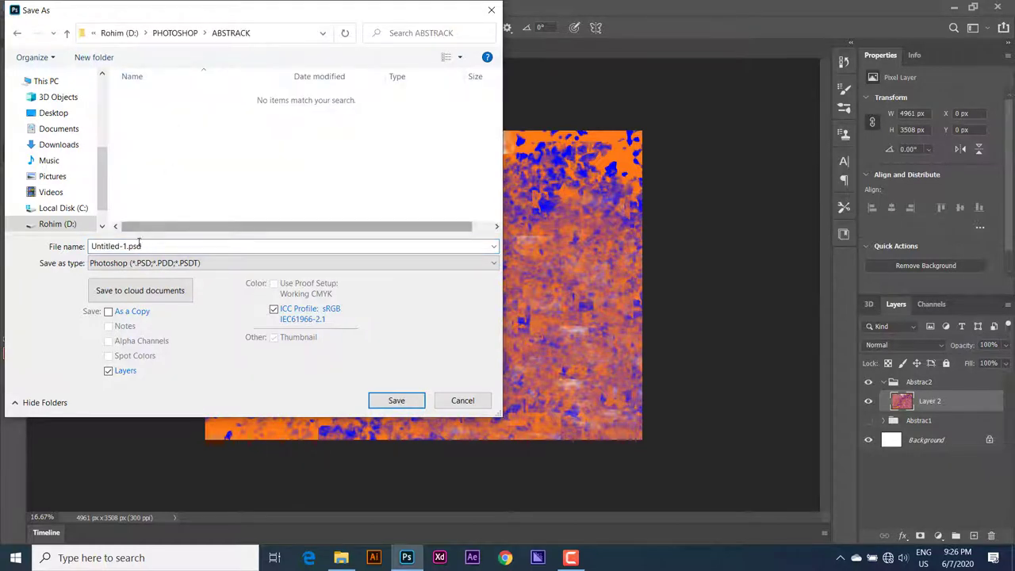
{"action": "left_click", "coordinate": [136, 245]}
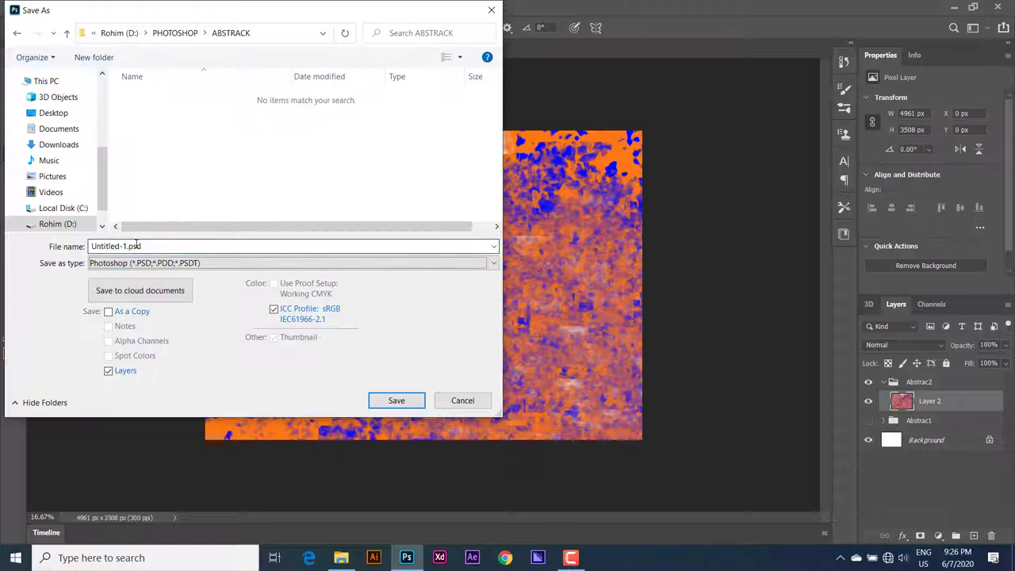
{"action": "double_click", "coordinate": [136, 245]}
{"action": "type", "text": "Abstract design"}
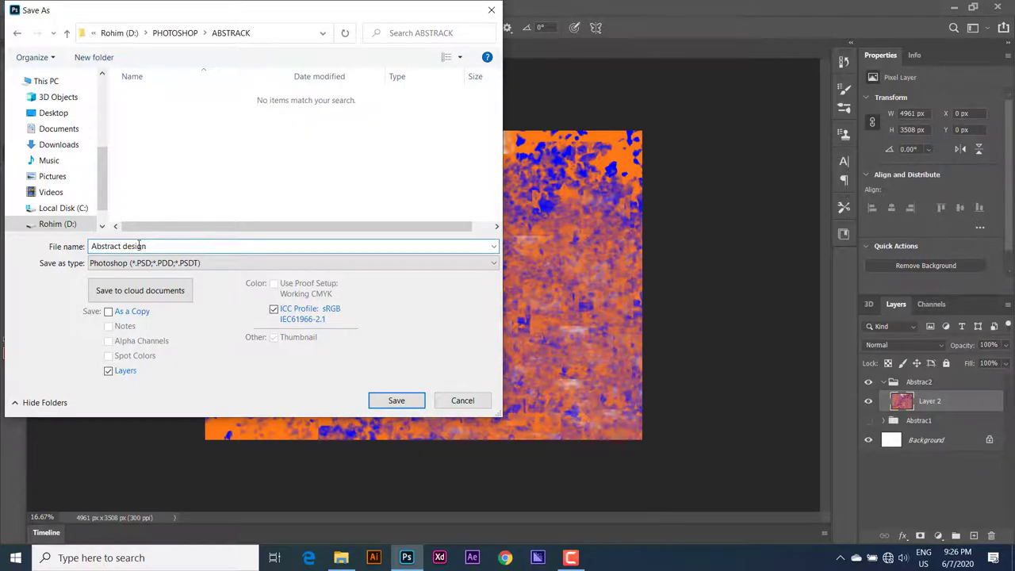
{"action": "key", "text": "Return"}
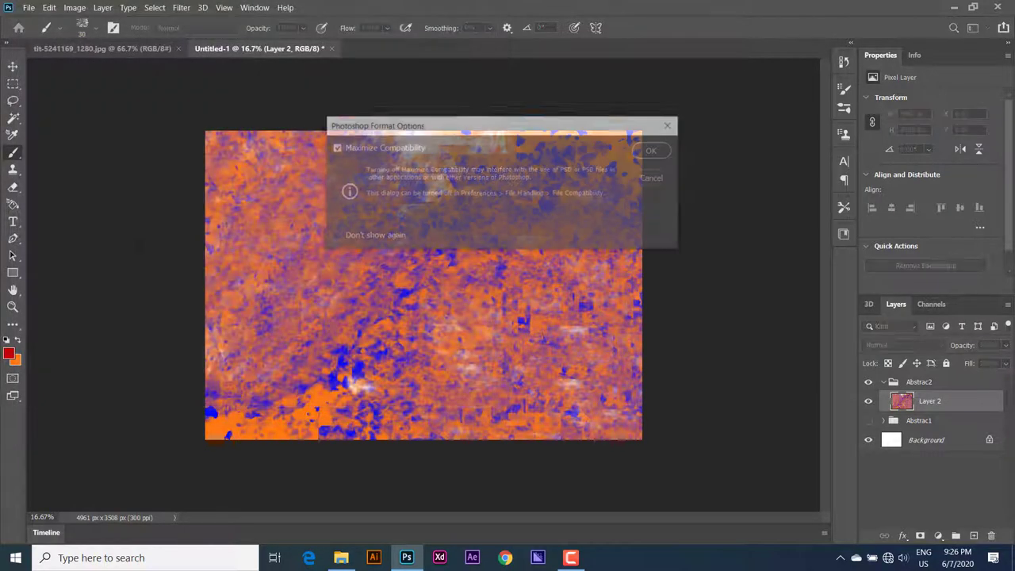
{"action": "left_click", "coordinate": [654, 151]}
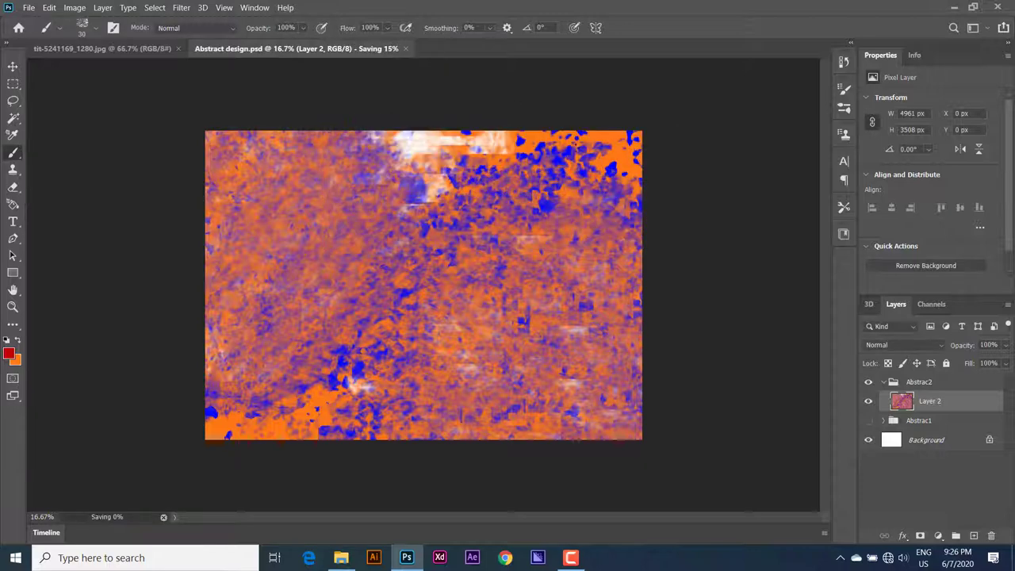
{"action": "left_click", "coordinate": [181, 8]}
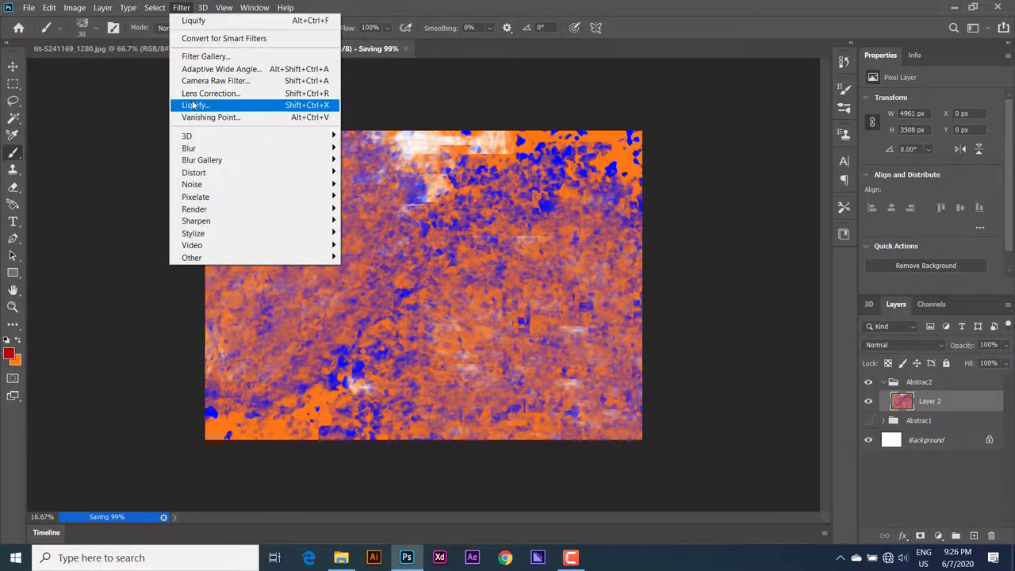
Open Filter > Liquify and zoom its preview out to 12.5%.
{"action": "left_click", "coordinate": [336, 104]}
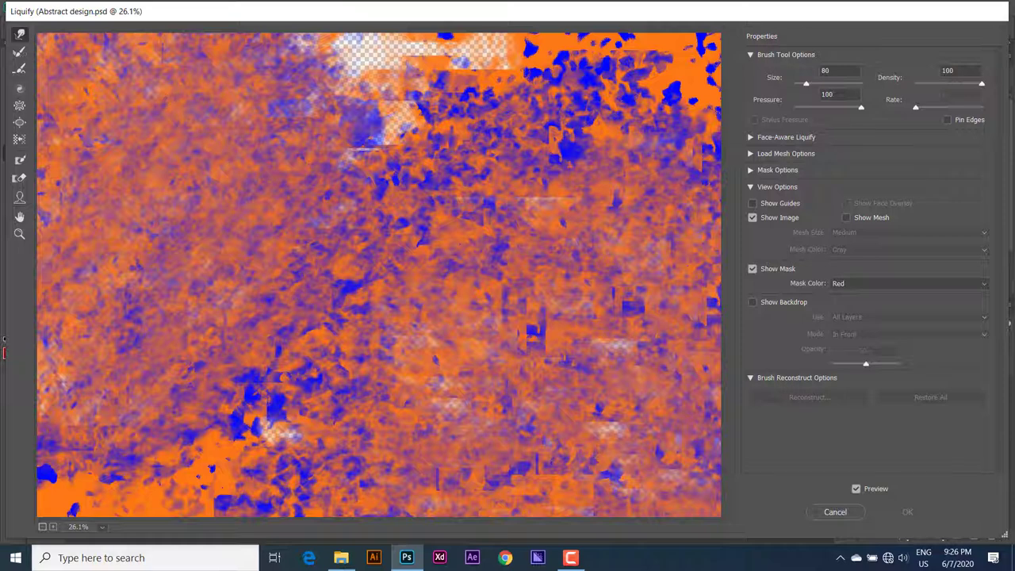
{"action": "left_click", "coordinate": [101, 528]}
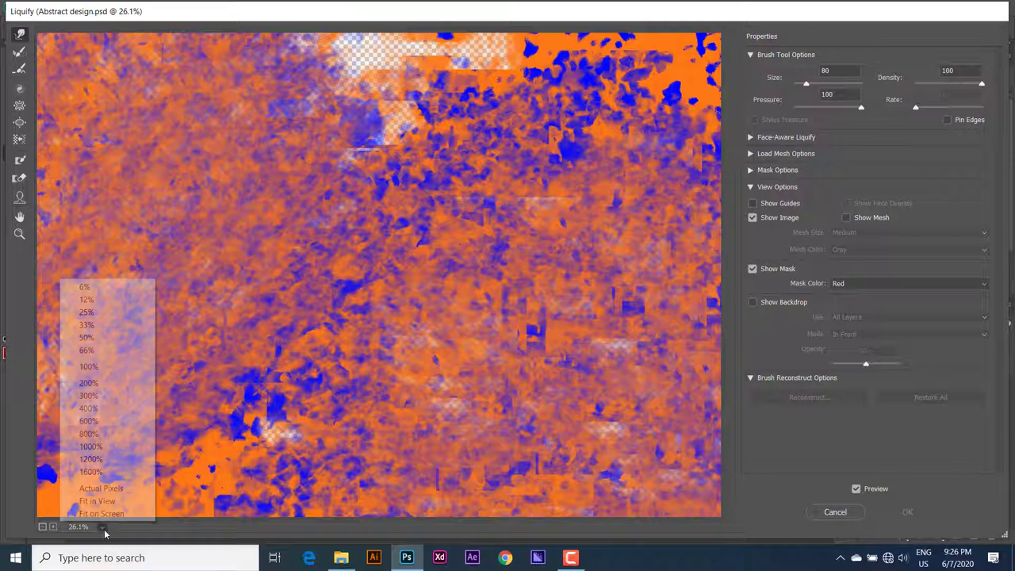
{"action": "left_click", "coordinate": [103, 513]}
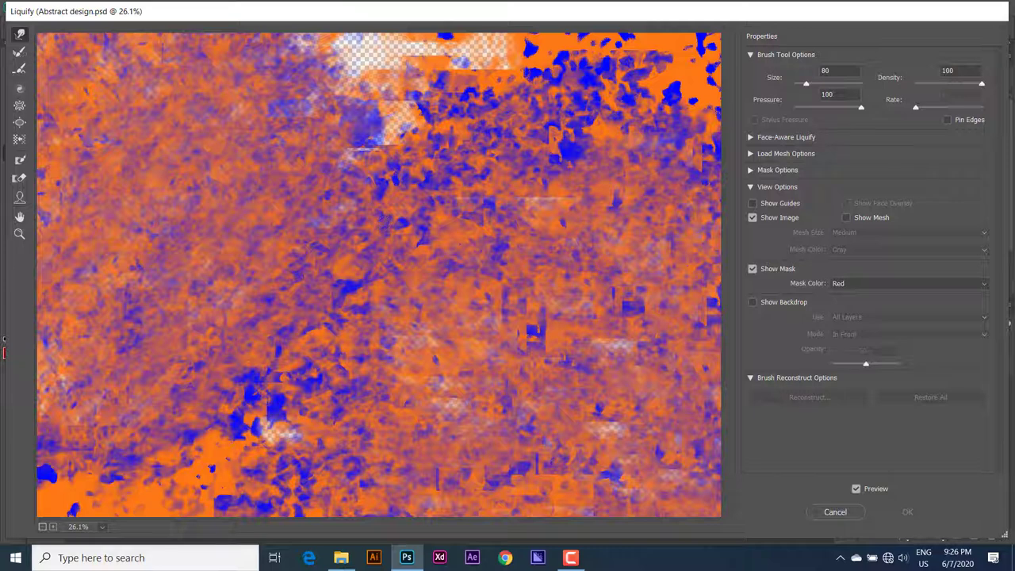
{"action": "left_click", "coordinate": [85, 529]}
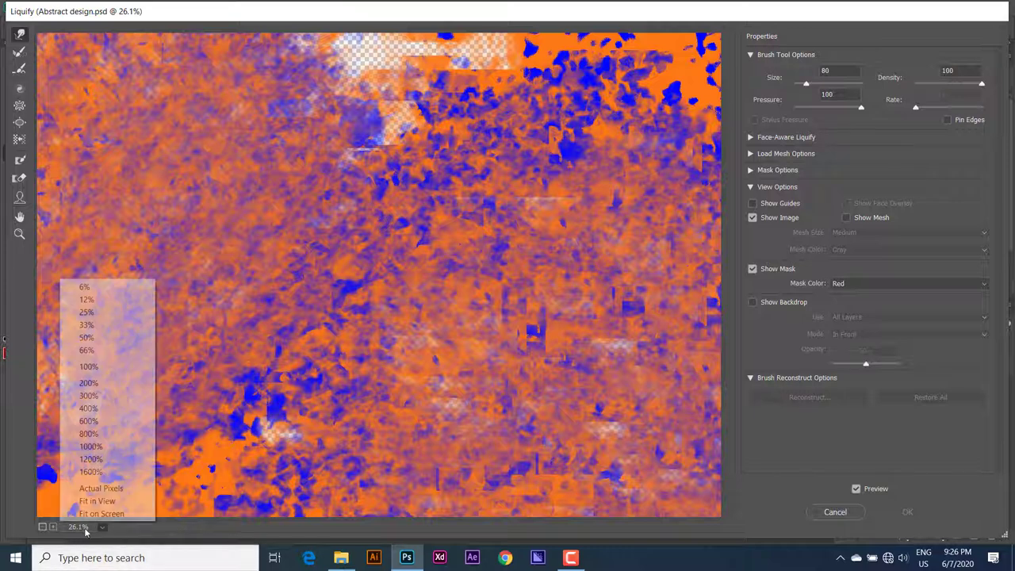
{"action": "left_click", "coordinate": [90, 302]}
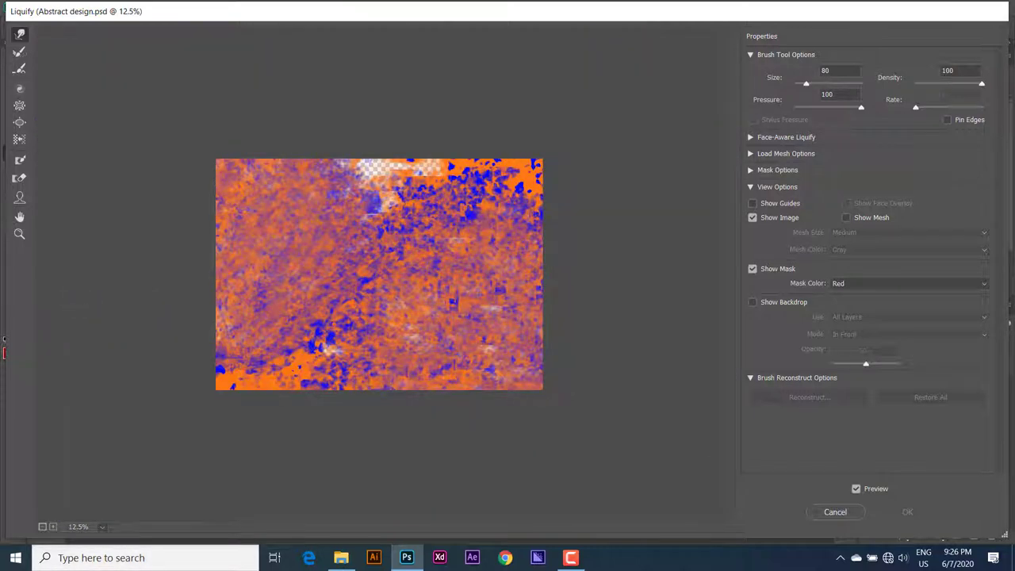
Try 33% and fit-in-view zoom levels, settling back on 12.5% to show the whole image.
{"action": "left_click", "coordinate": [69, 532]}
{"action": "left_click", "coordinate": [101, 324]}
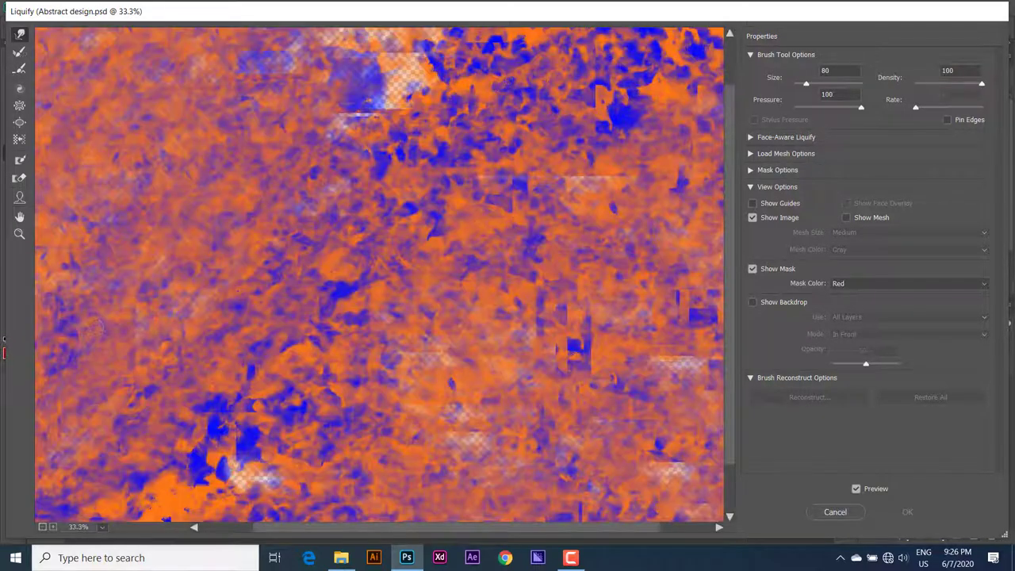
{"action": "left_click", "coordinate": [84, 530]}
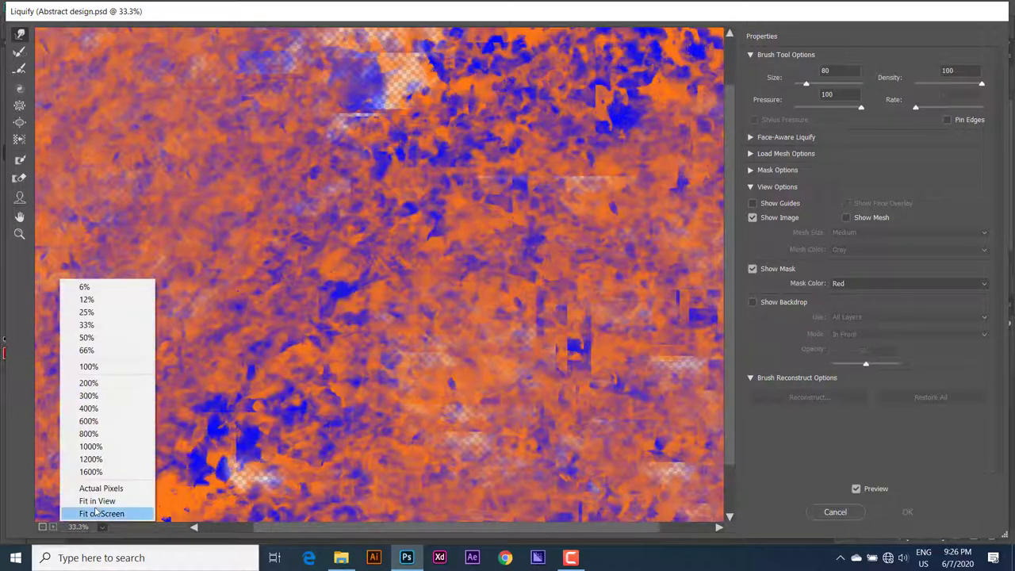
{"action": "left_click", "coordinate": [95, 512]}
{"action": "left_click", "coordinate": [92, 530]}
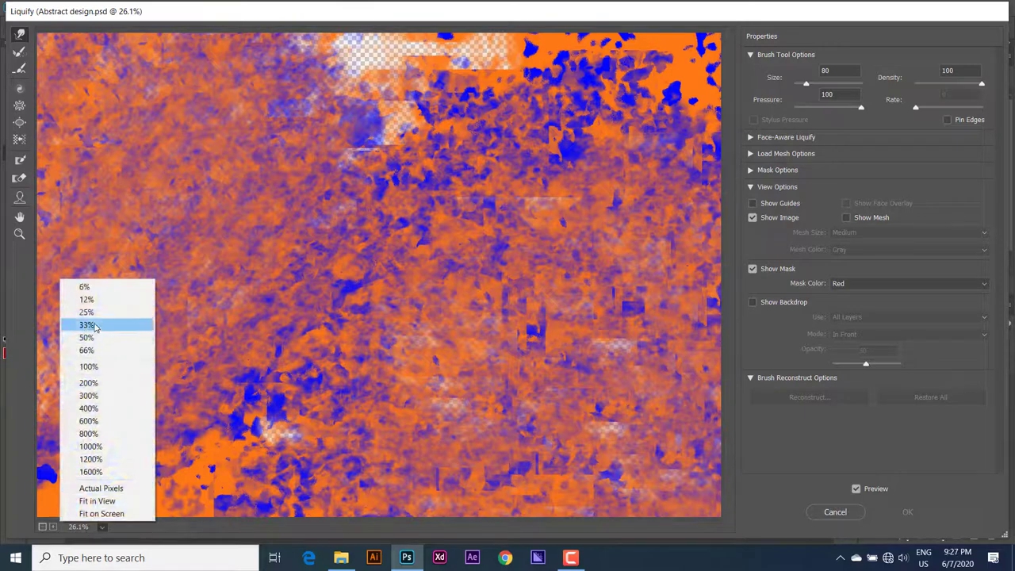
{"action": "left_click", "coordinate": [101, 514]}
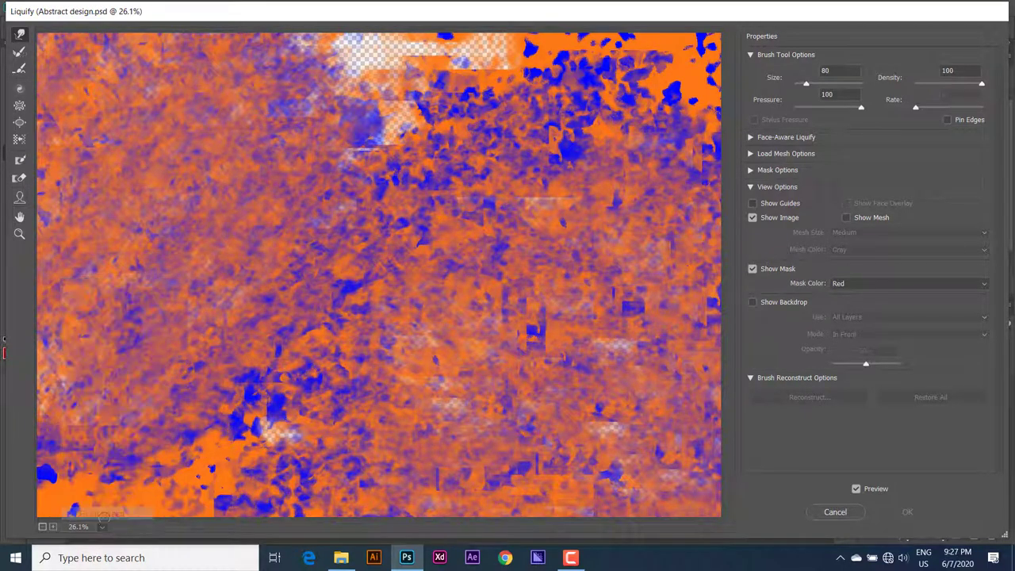
{"action": "left_click", "coordinate": [103, 527]}
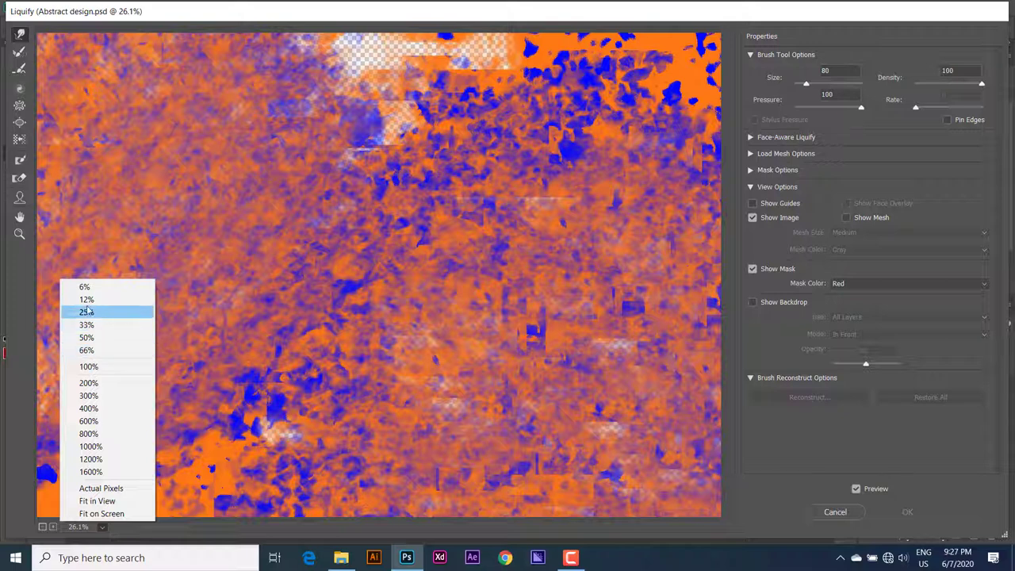
{"action": "left_click", "coordinate": [87, 301]}
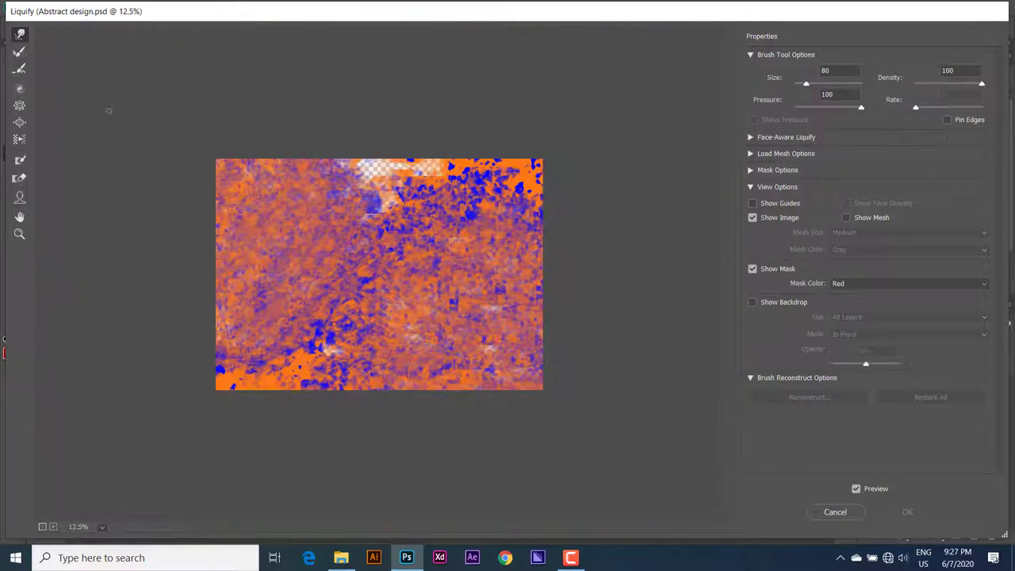
{"action": "left_click", "coordinate": [20, 52]}
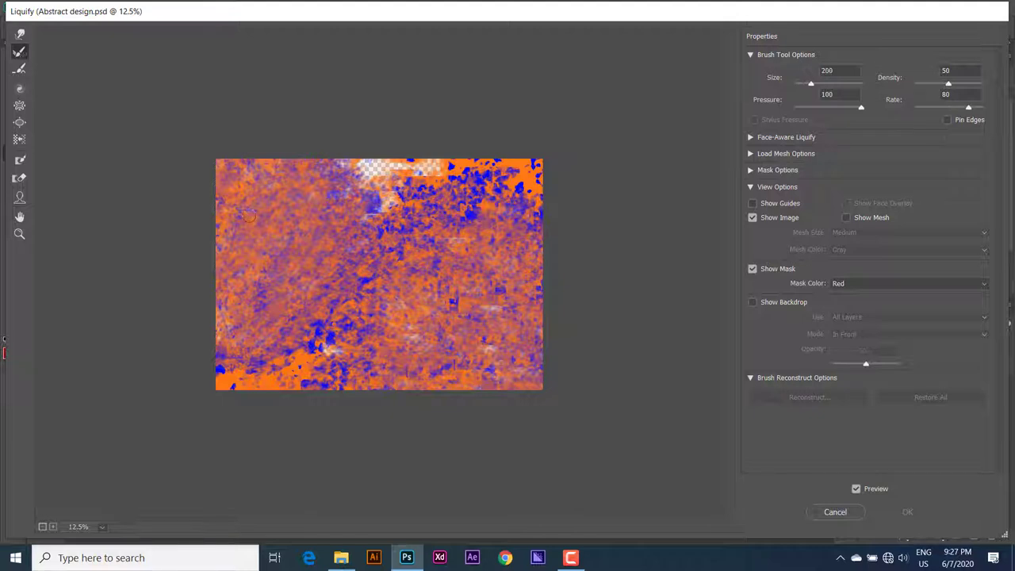
Twirl the marble clockwise across the middle, top centre and upper left.
{"action": "left_click", "coordinate": [365, 204]}
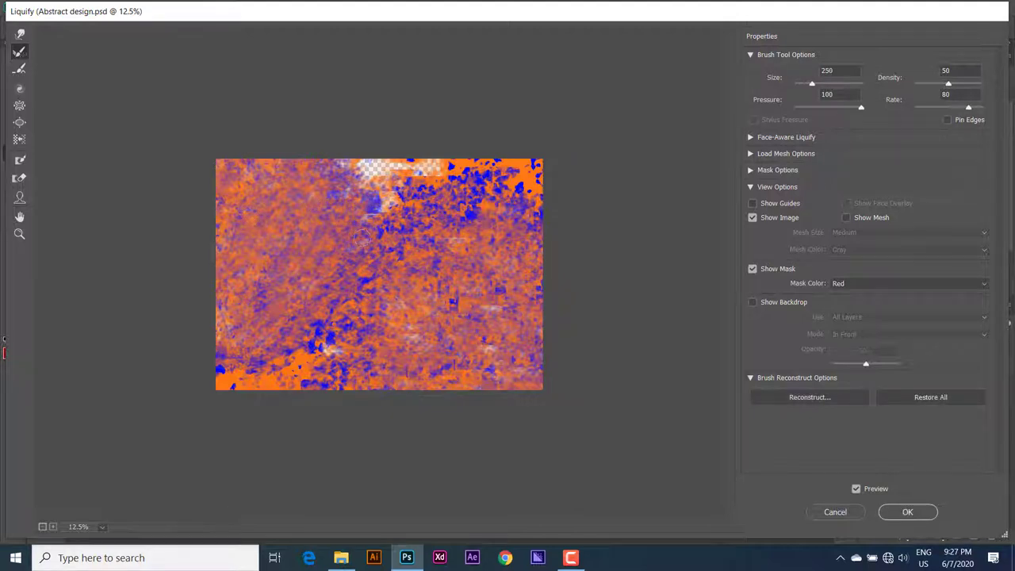
{"action": "left_click", "coordinate": [20, 89]}
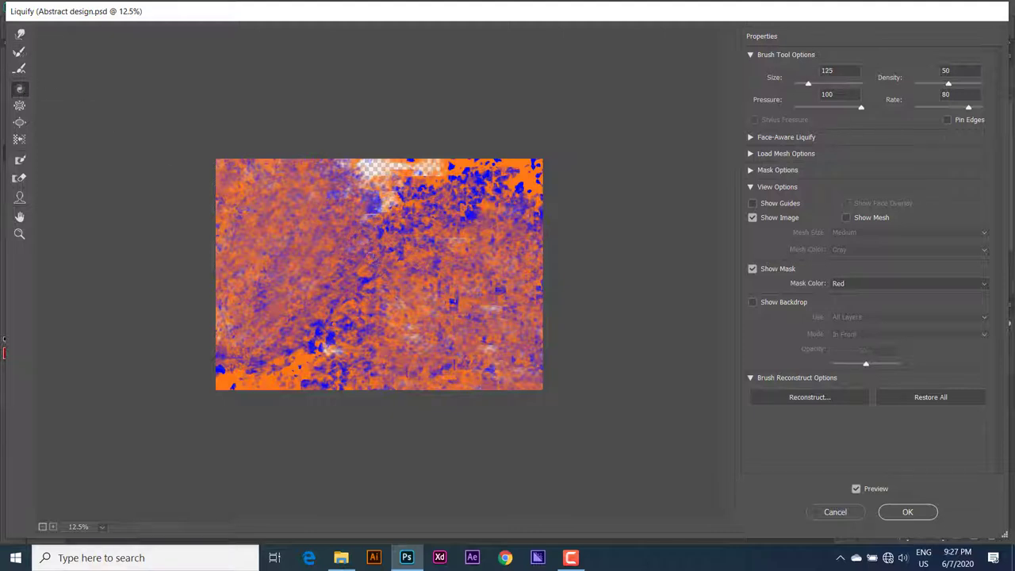
{"action": "left_click_drag", "start_coordinate": [369, 254], "coordinate": [416, 246]}
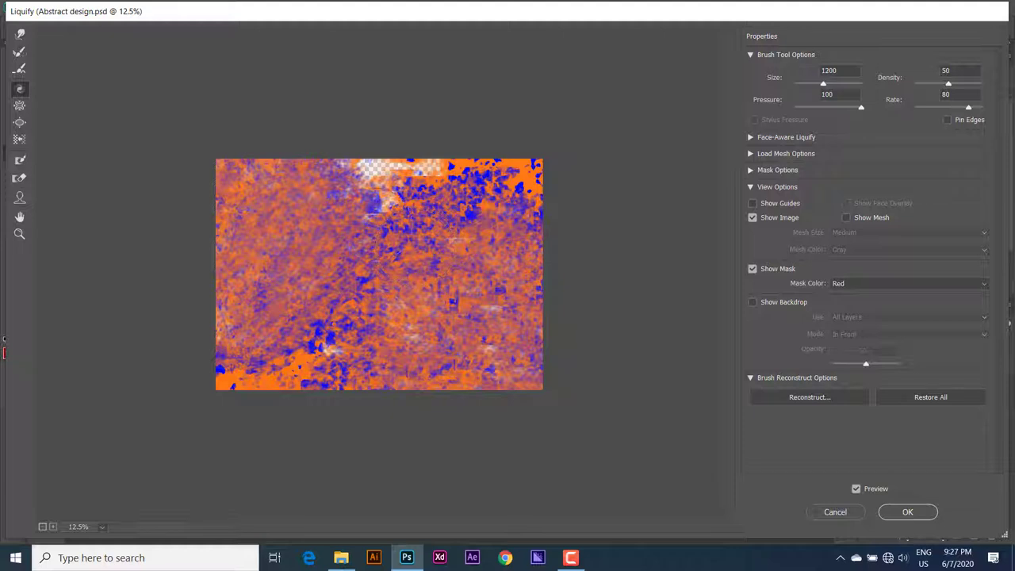
{"action": "mouse_move", "coordinate": [373, 187]}
{"action": "left_mouse_down"}
{"action": "mouse_move", "coordinate": [428, 183]}
{"action": "mouse_move", "coordinate": [448, 290]}
{"action": "left_mouse_up"}
{"action": "key", "text": "["}
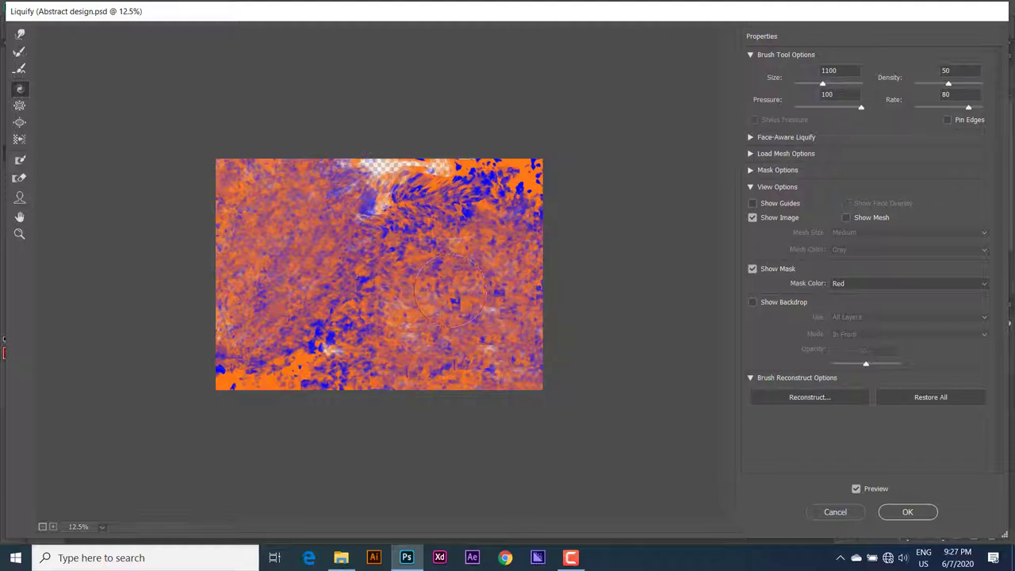
{"action": "mouse_move", "coordinate": [448, 294]}
{"action": "left_mouse_down"}
{"action": "mouse_move", "coordinate": [336, 191]}
{"action": "mouse_move", "coordinate": [424, 193]}
{"action": "mouse_move", "coordinate": [476, 227]}
{"action": "mouse_move", "coordinate": [487, 306]}
{"action": "mouse_move", "coordinate": [355, 349]}
{"action": "mouse_move", "coordinate": [233, 328]}
{"action": "mouse_move", "coordinate": [215, 272]}
{"action": "mouse_move", "coordinate": [238, 204]}
{"action": "mouse_move", "coordinate": [225, 200]}
{"action": "mouse_move", "coordinate": [215, 143]}
{"action": "mouse_move", "coordinate": [317, 109]}
{"action": "mouse_move", "coordinate": [465, 125]}
{"action": "mouse_move", "coordinate": [558, 243]}
{"action": "mouse_move", "coordinate": [412, 441]}
{"action": "mouse_move", "coordinate": [199, 290]}
{"action": "mouse_move", "coordinate": [531, 170]}
{"action": "mouse_move", "coordinate": [286, 396]}
{"action": "left_mouse_up"}
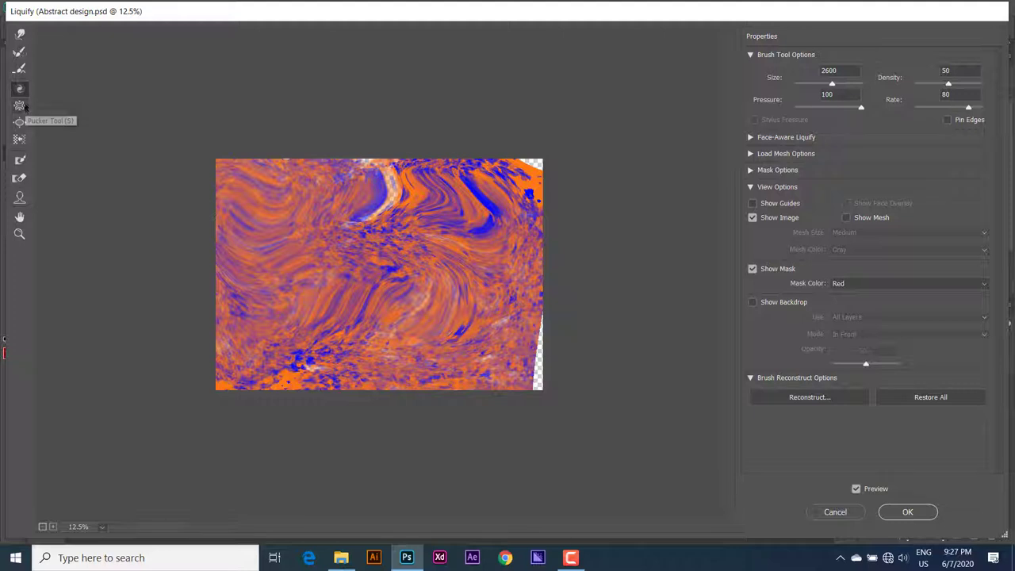
Bloat the swirls across the top, centre and top right.
{"action": "left_click", "coordinate": [25, 122]}
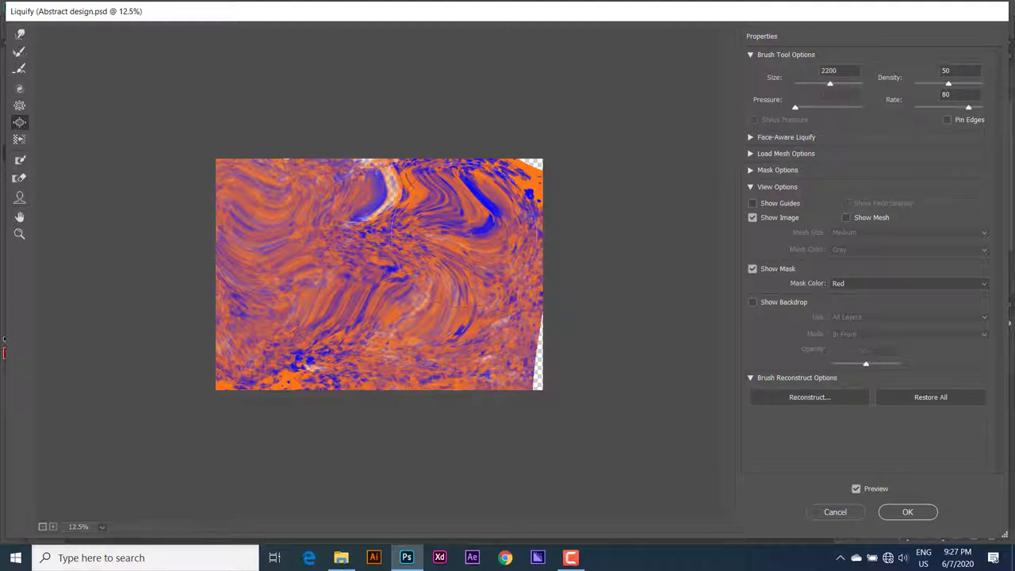
{"action": "mouse_move", "coordinate": [460, 234]}
{"action": "left_mouse_down"}
{"action": "mouse_move", "coordinate": [381, 154]}
{"action": "mouse_move", "coordinate": [380, 237]}
{"action": "mouse_move", "coordinate": [329, 348]}
{"action": "mouse_move", "coordinate": [306, 363]}
{"action": "left_mouse_up"}
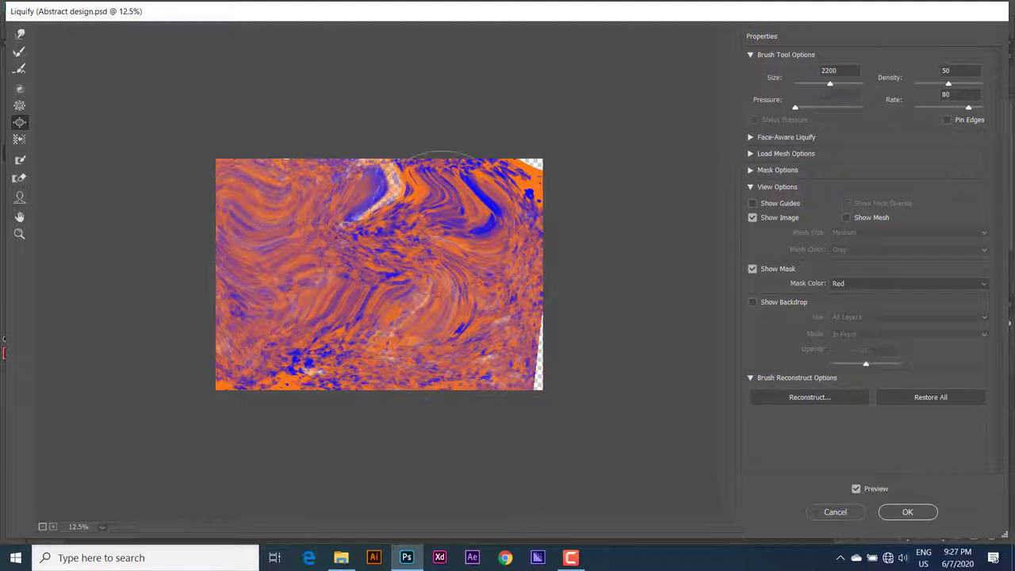
{"action": "left_click_drag", "start_coordinate": [475, 208], "coordinate": [474, 208]}
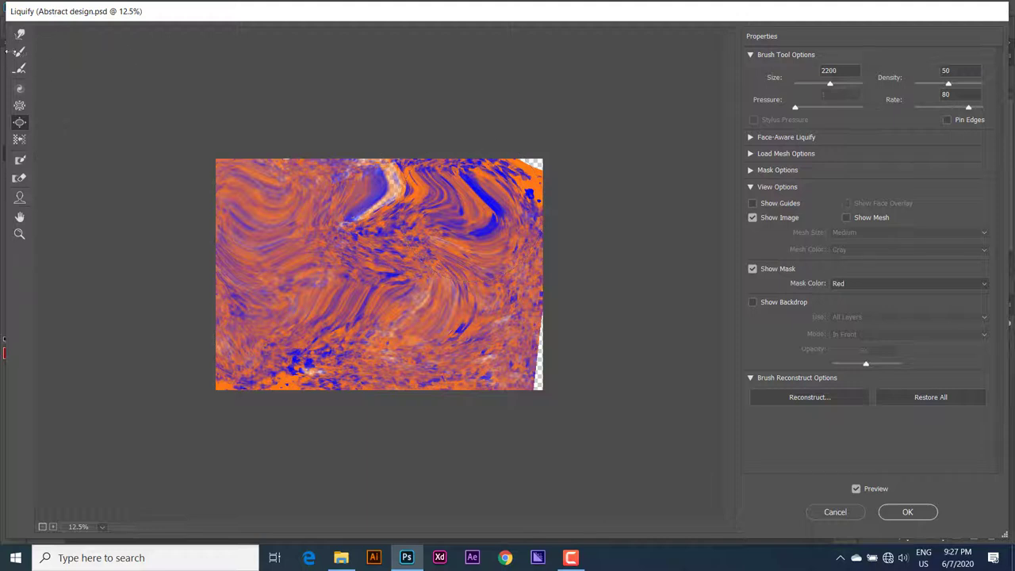
{"action": "left_click", "coordinate": [19, 35]}
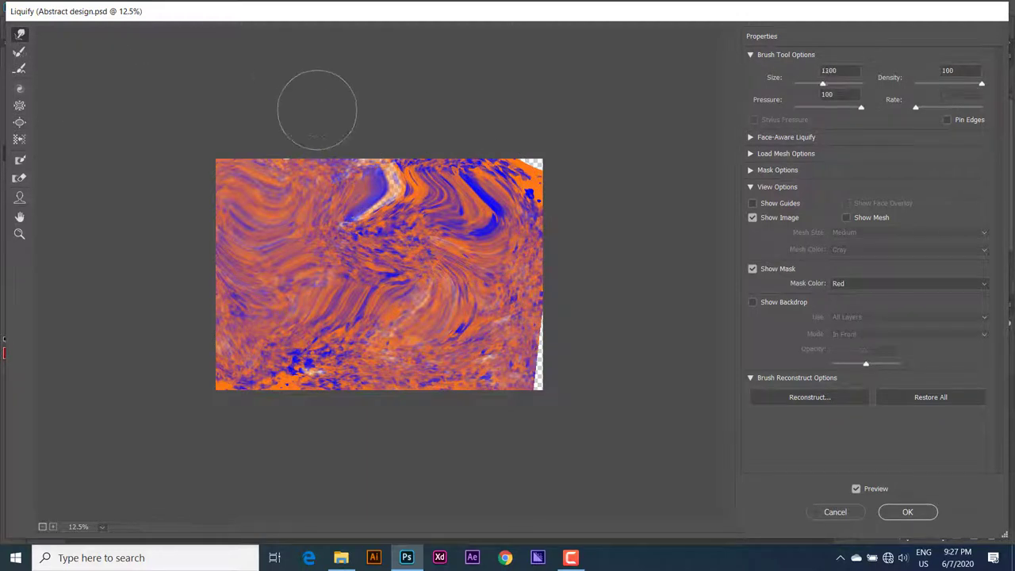
Forward-warp pixels into the empty corners, forming a broad orange crescent through the centre.
{"action": "key", "text": "bracketleft"}
{"action": "key", "text": "bracketleft"}
{"action": "key", "text": "bracketleft"}
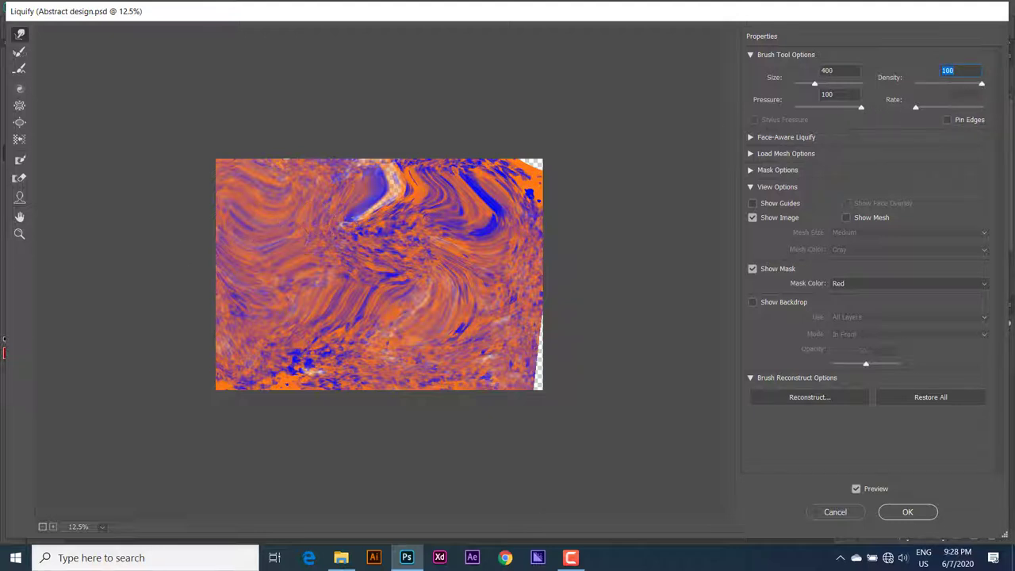
{"action": "mouse_move", "coordinate": [332, 228]}
{"action": "left_mouse_down"}
{"action": "mouse_move", "coordinate": [428, 211]}
{"action": "mouse_move", "coordinate": [230, 178]}
{"action": "mouse_move", "coordinate": [356, 163]}
{"action": "mouse_move", "coordinate": [468, 262]}
{"action": "mouse_move", "coordinate": [301, 262]}
{"action": "mouse_move", "coordinate": [475, 238]}
{"action": "mouse_move", "coordinate": [413, 214]}
{"action": "mouse_move", "coordinate": [508, 182]}
{"action": "mouse_move", "coordinate": [527, 206]}
{"action": "mouse_move", "coordinate": [531, 326]}
{"action": "mouse_move", "coordinate": [558, 368]}
{"action": "mouse_move", "coordinate": [543, 361]}
{"action": "left_mouse_up"}
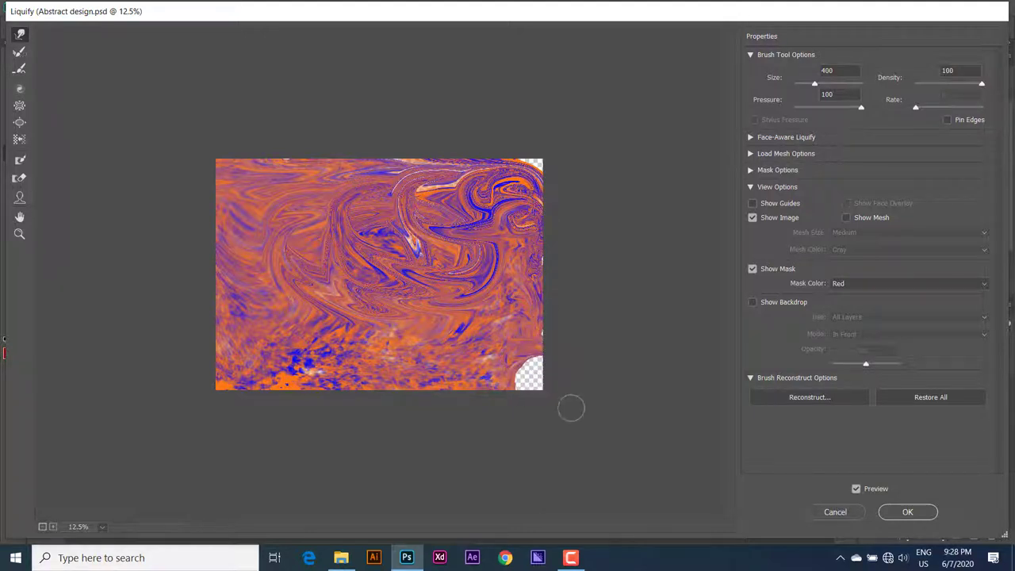
{"action": "left_click_drag", "start_coordinate": [571, 408], "coordinate": [480, 376]}
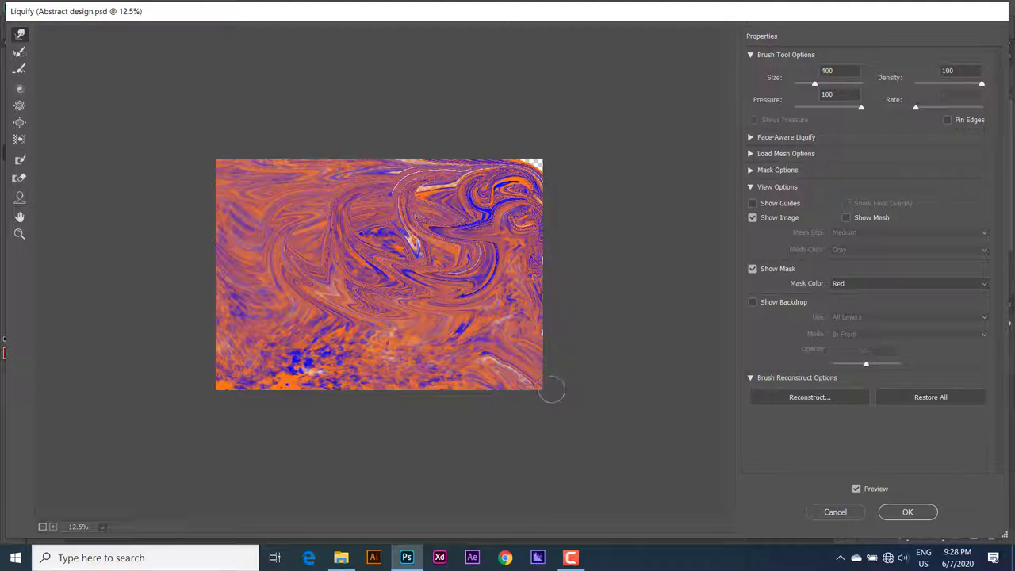
{"action": "mouse_move", "coordinate": [552, 390]}
{"action": "left_mouse_down"}
{"action": "mouse_move", "coordinate": [563, 340]}
{"action": "mouse_move", "coordinate": [535, 299]}
{"action": "mouse_move", "coordinate": [499, 369]}
{"action": "mouse_move", "coordinate": [294, 379]}
{"action": "mouse_move", "coordinate": [225, 352]}
{"action": "mouse_move", "coordinate": [232, 313]}
{"action": "left_mouse_up"}
{"action": "mouse_move", "coordinate": [218, 268]}
{"action": "left_mouse_down"}
{"action": "mouse_move", "coordinate": [219, 212]}
{"action": "mouse_move", "coordinate": [277, 170]}
{"action": "mouse_move", "coordinate": [400, 163]}
{"action": "mouse_move", "coordinate": [495, 175]}
{"action": "mouse_move", "coordinate": [558, 161]}
{"action": "left_mouse_up"}
{"action": "mouse_move", "coordinate": [545, 203]}
{"action": "left_mouse_down"}
{"action": "mouse_move", "coordinate": [529, 270]}
{"action": "mouse_move", "coordinate": [543, 341]}
{"action": "mouse_move", "coordinate": [536, 377]}
{"action": "mouse_move", "coordinate": [485, 363]}
{"action": "mouse_move", "coordinate": [415, 394]}
{"action": "mouse_move", "coordinate": [341, 349]}
{"action": "mouse_move", "coordinate": [381, 333]}
{"action": "left_mouse_up"}
{"action": "mouse_move", "coordinate": [465, 340]}
{"action": "left_mouse_down"}
{"action": "mouse_move", "coordinate": [366, 334]}
{"action": "mouse_move", "coordinate": [304, 347]}
{"action": "mouse_move", "coordinate": [293, 367]}
{"action": "mouse_move", "coordinate": [226, 306]}
{"action": "mouse_move", "coordinate": [257, 256]}
{"action": "left_mouse_up"}
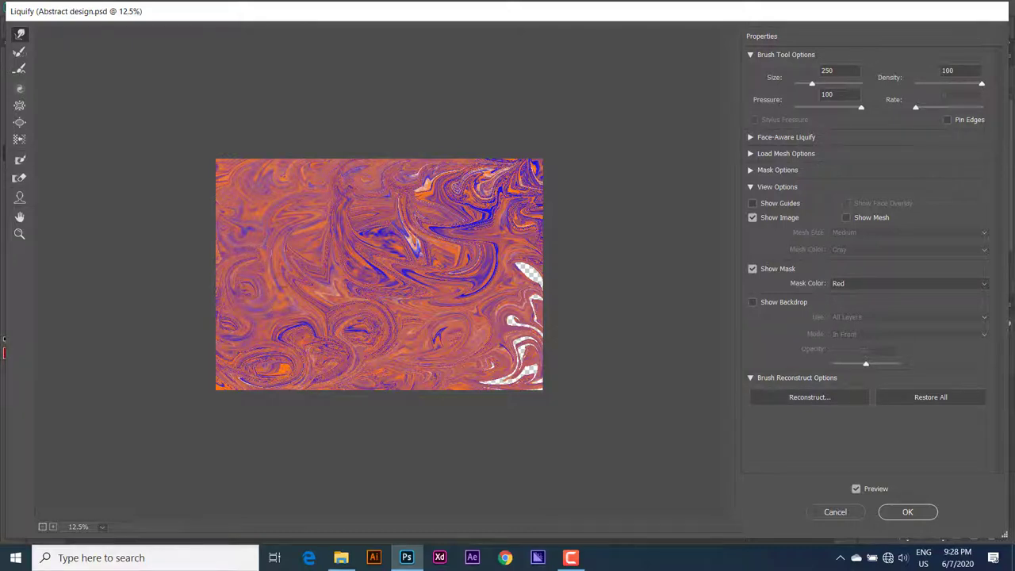
{"action": "key", "text": "bracketright"}
{"action": "key", "text": "bracketright"}
{"action": "key", "text": "bracketright"}
{"action": "mouse_move", "coordinate": [272, 317]}
{"action": "left_mouse_down"}
{"action": "mouse_move", "coordinate": [373, 317]}
{"action": "mouse_move", "coordinate": [282, 267]}
{"action": "mouse_move", "coordinate": [218, 275]}
{"action": "mouse_move", "coordinate": [258, 229]}
{"action": "mouse_move", "coordinate": [283, 151]}
{"action": "mouse_move", "coordinate": [335, 143]}
{"action": "mouse_move", "coordinate": [428, 186]}
{"action": "mouse_move", "coordinate": [510, 164]}
{"action": "mouse_move", "coordinate": [555, 215]}
{"action": "mouse_move", "coordinate": [508, 396]}
{"action": "mouse_move", "coordinate": [498, 401]}
{"action": "mouse_move", "coordinate": [384, 349]}
{"action": "mouse_move", "coordinate": [340, 358]}
{"action": "mouse_move", "coordinate": [446, 363]}
{"action": "mouse_move", "coordinate": [333, 388]}
{"action": "mouse_move", "coordinate": [249, 364]}
{"action": "mouse_move", "coordinate": [278, 397]}
{"action": "mouse_move", "coordinate": [264, 385]}
{"action": "mouse_move", "coordinate": [203, 390]}
{"action": "mouse_move", "coordinate": [211, 328]}
{"action": "mouse_move", "coordinate": [167, 357]}
{"action": "mouse_move", "coordinate": [243, 389]}
{"action": "mouse_move", "coordinate": [386, 419]}
{"action": "mouse_move", "coordinate": [265, 404]}
{"action": "mouse_move", "coordinate": [249, 385]}
{"action": "mouse_move", "coordinate": [260, 401]}
{"action": "mouse_move", "coordinate": [233, 420]}
{"action": "mouse_move", "coordinate": [187, 357]}
{"action": "mouse_move", "coordinate": [236, 351]}
{"action": "mouse_move", "coordinate": [199, 283]}
{"action": "mouse_move", "coordinate": [147, 340]}
{"action": "mouse_move", "coordinate": [216, 287]}
{"action": "mouse_move", "coordinate": [199, 204]}
{"action": "mouse_move", "coordinate": [312, 142]}
{"action": "mouse_move", "coordinate": [570, 173]}
{"action": "mouse_move", "coordinate": [435, 136]}
{"action": "mouse_move", "coordinate": [261, 135]}
{"action": "mouse_move", "coordinate": [170, 219]}
{"action": "mouse_move", "coordinate": [196, 380]}
{"action": "mouse_move", "coordinate": [544, 214]}
{"action": "mouse_move", "coordinate": [516, 148]}
{"action": "mouse_move", "coordinate": [483, 157]}
{"action": "mouse_move", "coordinate": [415, 149]}
{"action": "mouse_move", "coordinate": [385, 198]}
{"action": "mouse_move", "coordinate": [396, 286]}
{"action": "mouse_move", "coordinate": [428, 191]}
{"action": "mouse_move", "coordinate": [262, 190]}
{"action": "mouse_move", "coordinate": [230, 214]}
{"action": "mouse_move", "coordinate": [317, 182]}
{"action": "left_mouse_up"}
Pull an orange streak and a large curved swirl right, then push the lower-left blue down.
{"action": "key", "text": "["}
{"action": "key", "text": "["}
{"action": "key", "text": "["}
{"action": "mouse_move", "coordinate": [301, 230]}
{"action": "left_mouse_down"}
{"action": "mouse_move", "coordinate": [349, 309]}
{"action": "mouse_move", "coordinate": [401, 321]}
{"action": "mouse_move", "coordinate": [337, 281]}
{"action": "mouse_move", "coordinate": [428, 317]}
{"action": "mouse_move", "coordinate": [491, 238]}
{"action": "mouse_move", "coordinate": [475, 167]}
{"action": "left_mouse_up"}
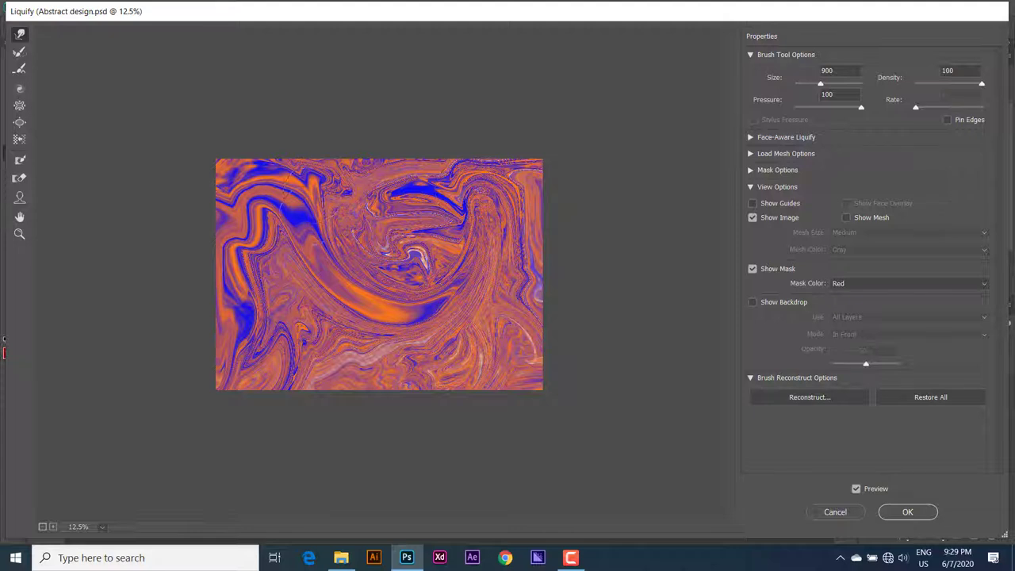
{"action": "mouse_move", "coordinate": [305, 214]}
{"action": "left_mouse_down"}
{"action": "mouse_move", "coordinate": [354, 179]}
{"action": "mouse_move", "coordinate": [420, 230]}
{"action": "mouse_move", "coordinate": [491, 246]}
{"action": "left_mouse_up"}
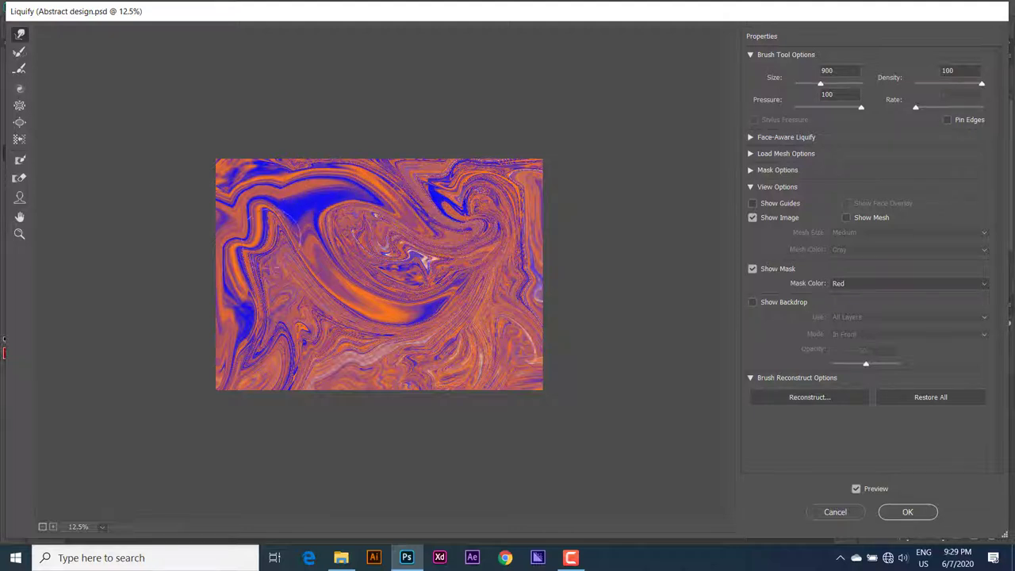
{"action": "key", "text": "bracketleft"}
{"action": "key", "text": "bracketleft"}
{"action": "key", "text": "bracketleft"}
{"action": "left_click_drag", "start_coordinate": [248, 313], "coordinate": [317, 343]}
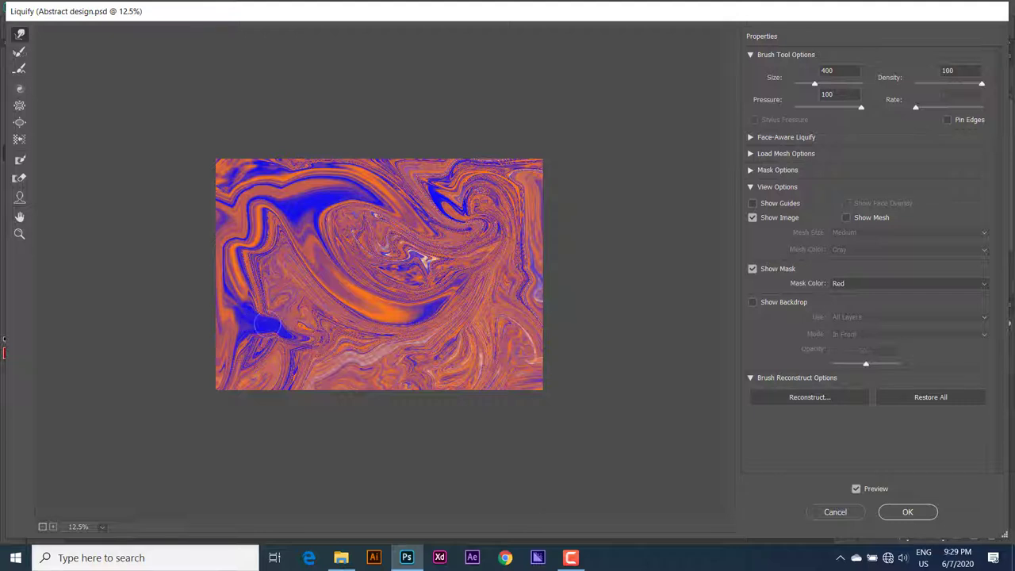
{"action": "left_click_drag", "start_coordinate": [258, 286], "coordinate": [295, 305]}
With a smaller brush, streak lower-left blue toward the bottom and push central strands up and right.
{"action": "key", "text": "bracketleft"}
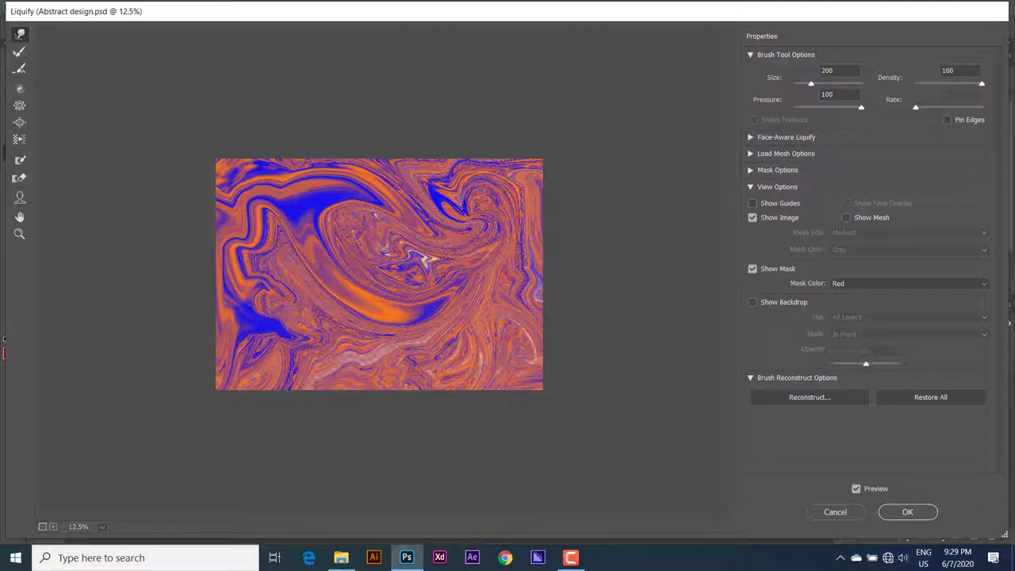
{"action": "left_click_drag", "start_coordinate": [248, 345], "coordinate": [311, 377]}
{"action": "left_click_drag", "start_coordinate": [242, 341], "coordinate": [337, 379]}
{"action": "mouse_move", "coordinate": [384, 305]}
{"action": "left_mouse_down"}
{"action": "mouse_move", "coordinate": [420, 284]}
{"action": "mouse_move", "coordinate": [389, 285]}
{"action": "mouse_move", "coordinate": [398, 270]}
{"action": "left_mouse_up"}
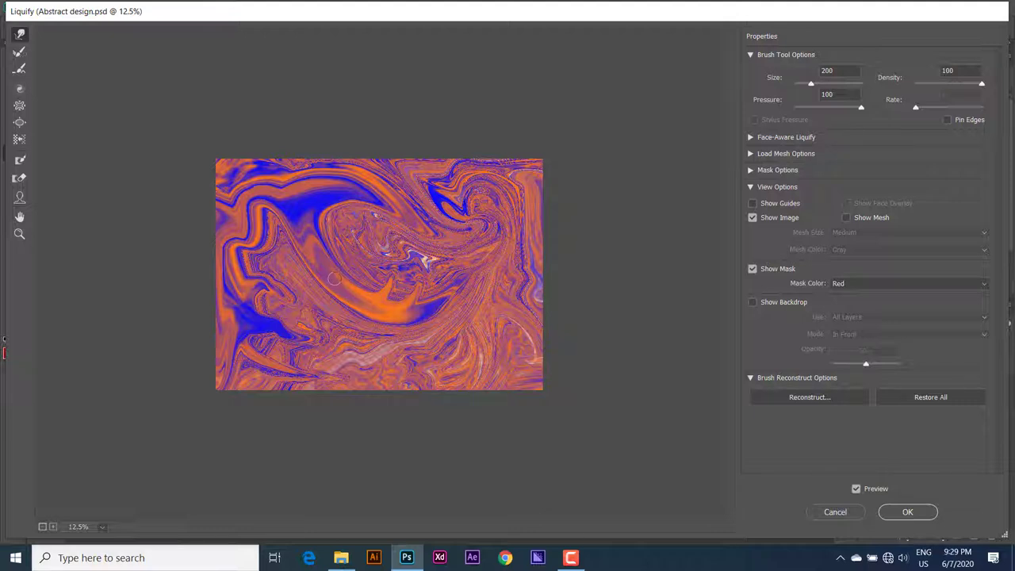
{"action": "left_click_drag", "start_coordinate": [334, 279], "coordinate": [361, 256]}
{"action": "left_click_drag", "start_coordinate": [315, 226], "coordinate": [361, 233]}
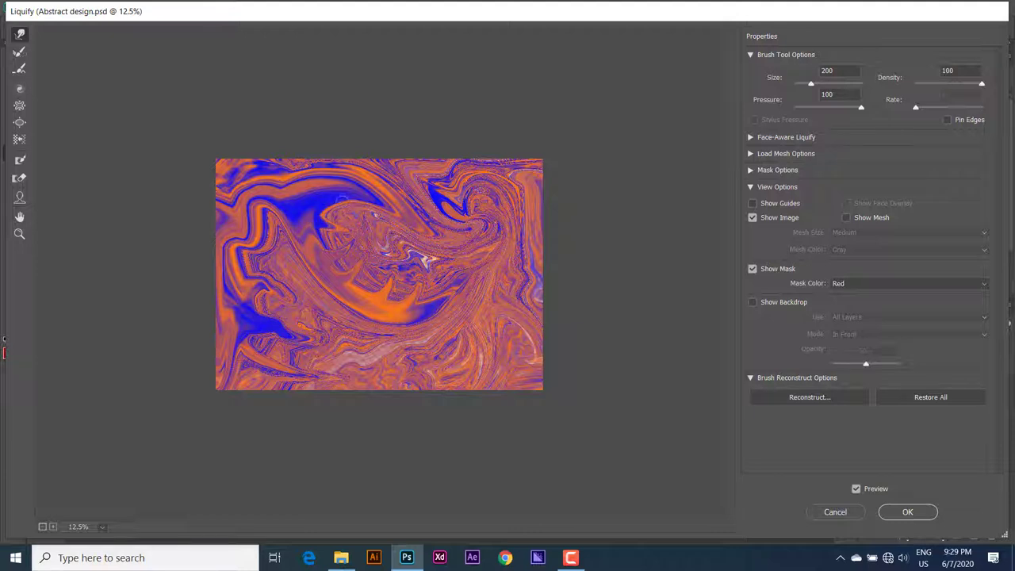
{"action": "mouse_move", "coordinate": [342, 197]}
{"action": "left_mouse_down"}
{"action": "mouse_move", "coordinate": [366, 220]}
{"action": "mouse_move", "coordinate": [382, 211]}
{"action": "mouse_move", "coordinate": [412, 260]}
{"action": "left_mouse_up"}
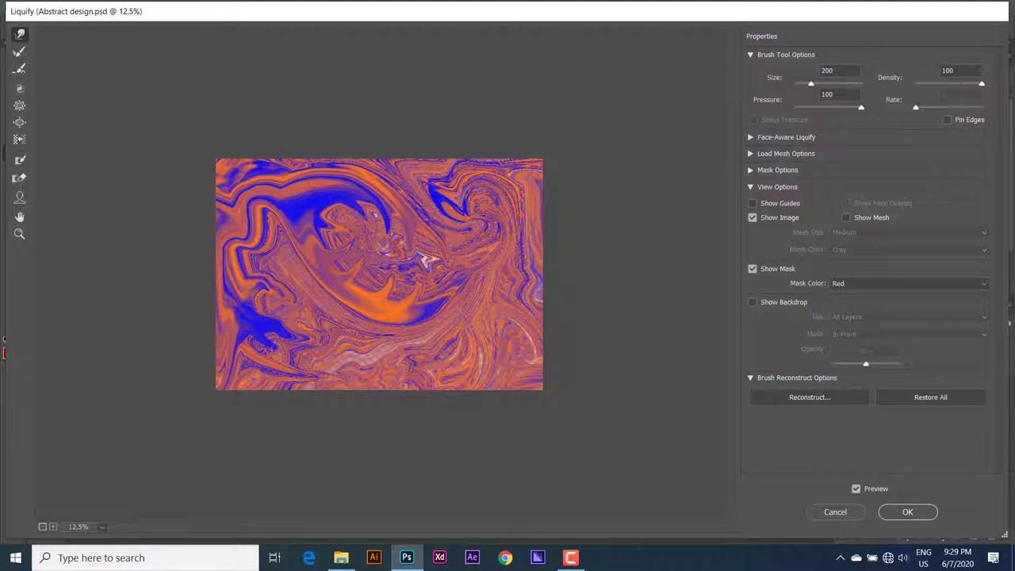
Pull spiky blue arms at the lower left and top right, then apply the Liquify warp.
{"action": "left_click_drag", "start_coordinate": [254, 339], "coordinate": [274, 389]}
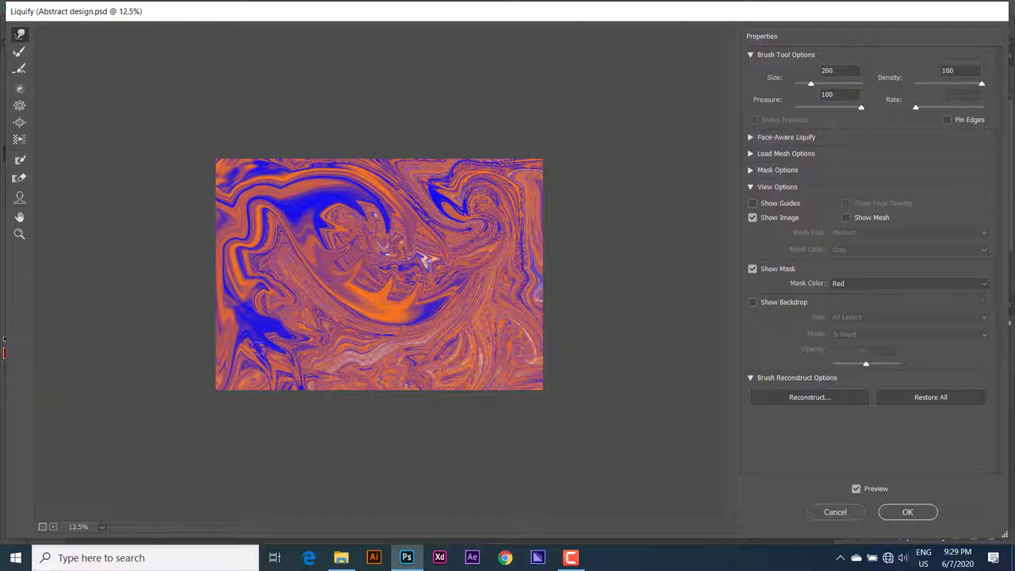
{"action": "left_click_drag", "start_coordinate": [249, 329], "coordinate": [253, 381]}
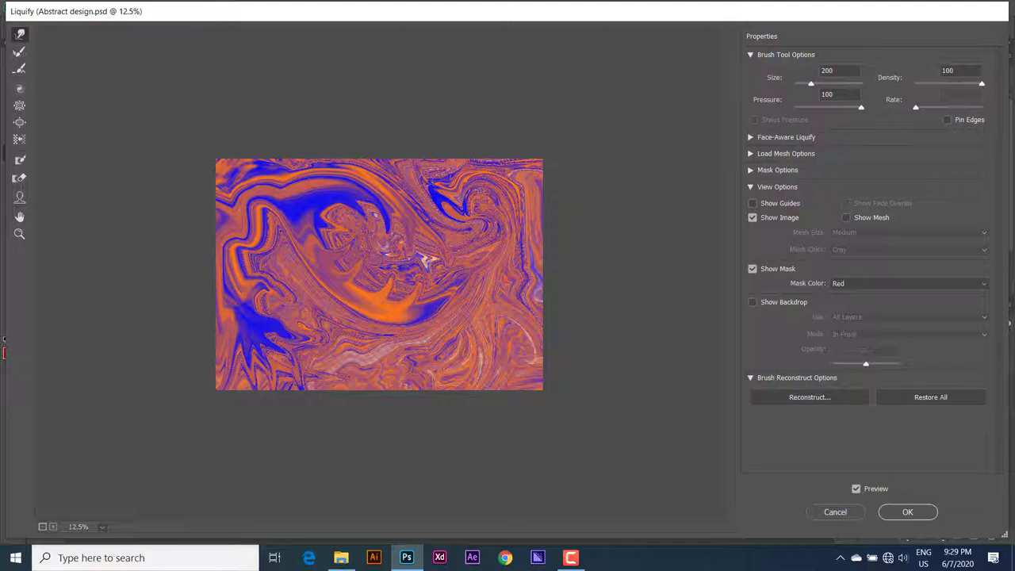
{"action": "left_click_drag", "start_coordinate": [432, 188], "coordinate": [437, 160]}
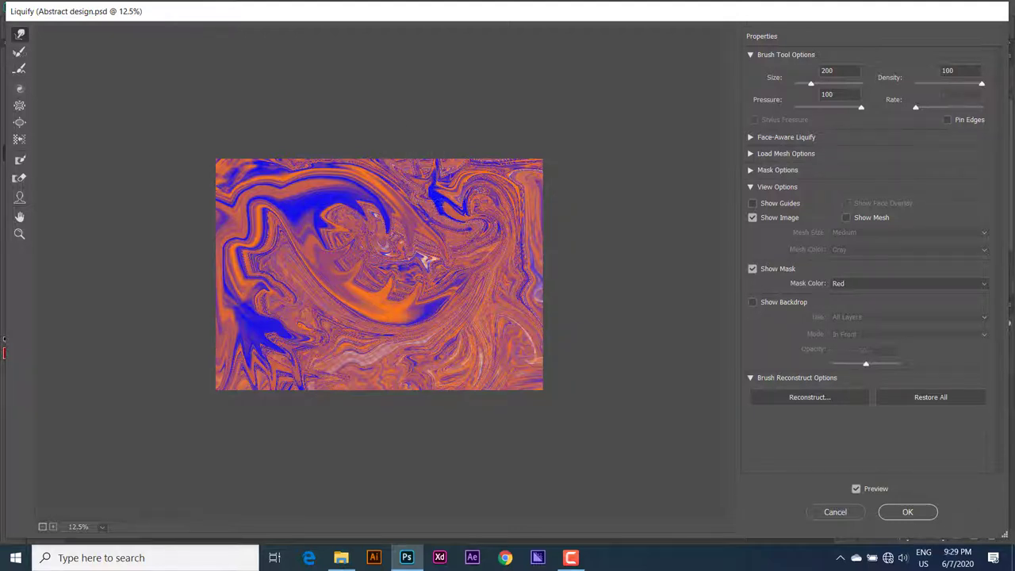
{"action": "left_click_drag", "start_coordinate": [437, 204], "coordinate": [481, 218]}
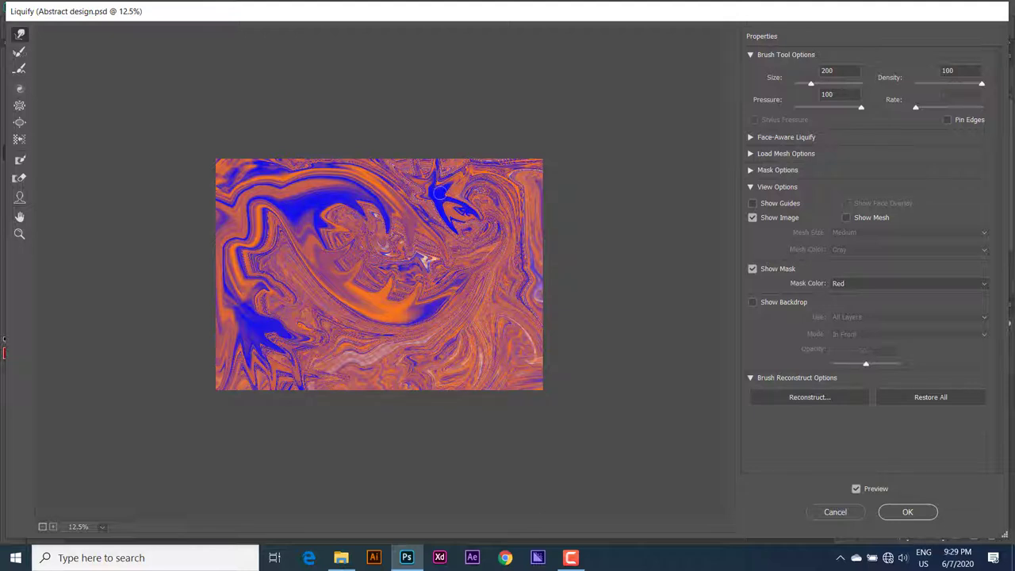
{"action": "mouse_move", "coordinate": [437, 192]}
{"action": "left_mouse_down"}
{"action": "mouse_move", "coordinate": [464, 168]}
{"action": "mouse_move", "coordinate": [476, 193]}
{"action": "mouse_move", "coordinate": [468, 241]}
{"action": "left_mouse_up"}
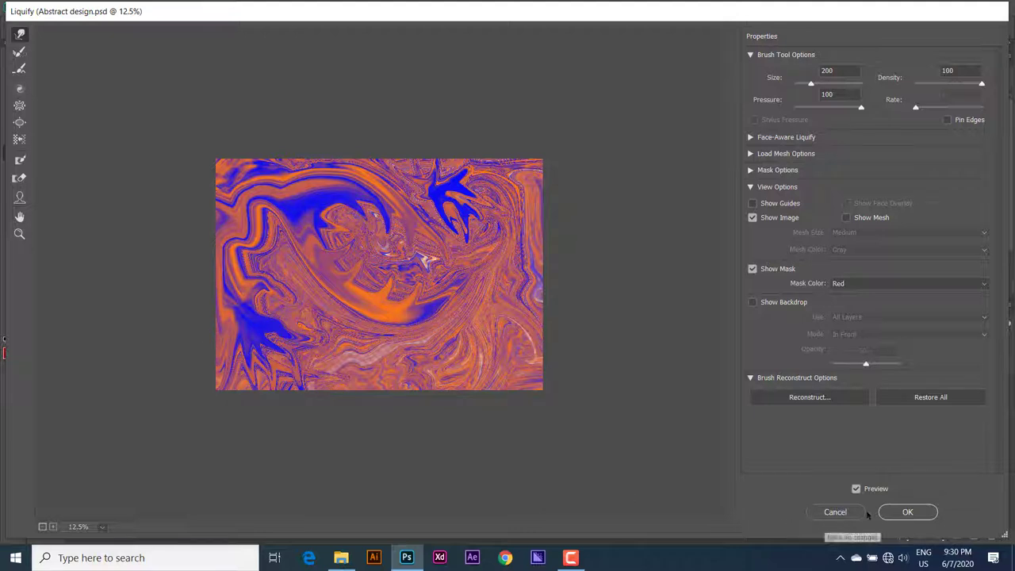
{"action": "left_click", "coordinate": [906, 512]}
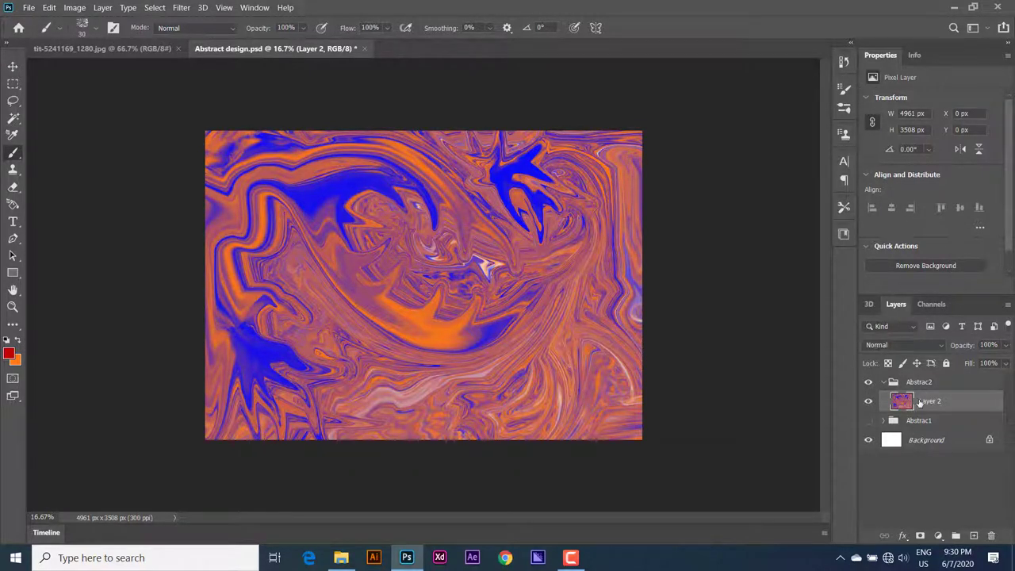
Duplicate Layer 2 and set the copy's blend mode to Color Burn.
{"action": "key", "text": "ctrl+j"}
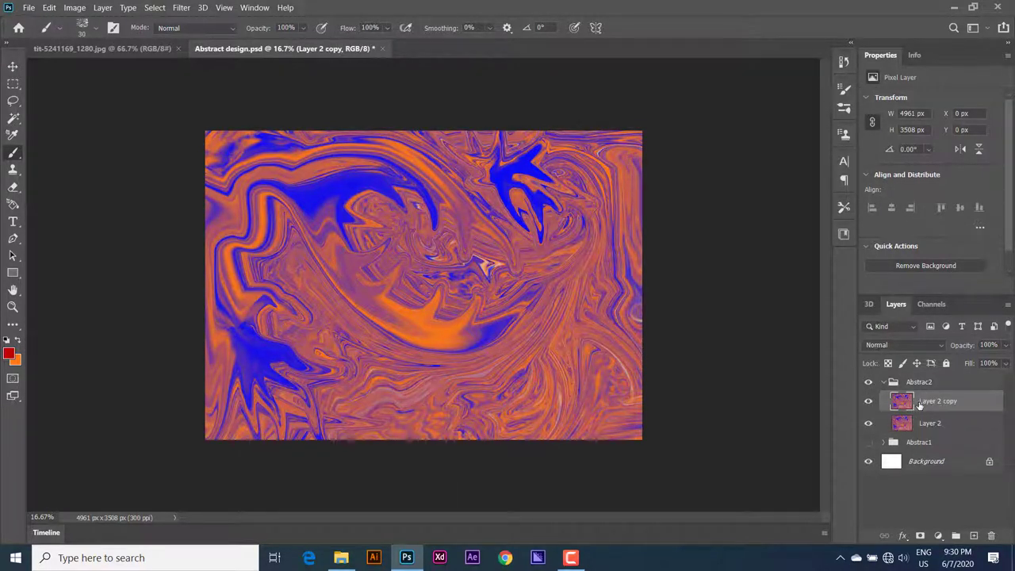
{"action": "left_click", "coordinate": [869, 382]}
{"action": "left_click", "coordinate": [887, 344]}
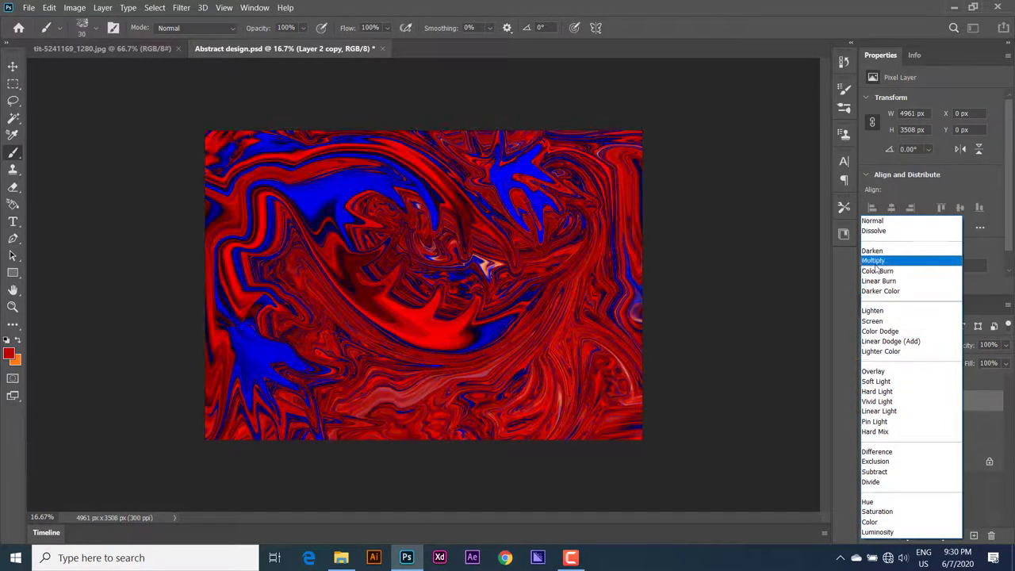
{"action": "left_click", "coordinate": [876, 273]}
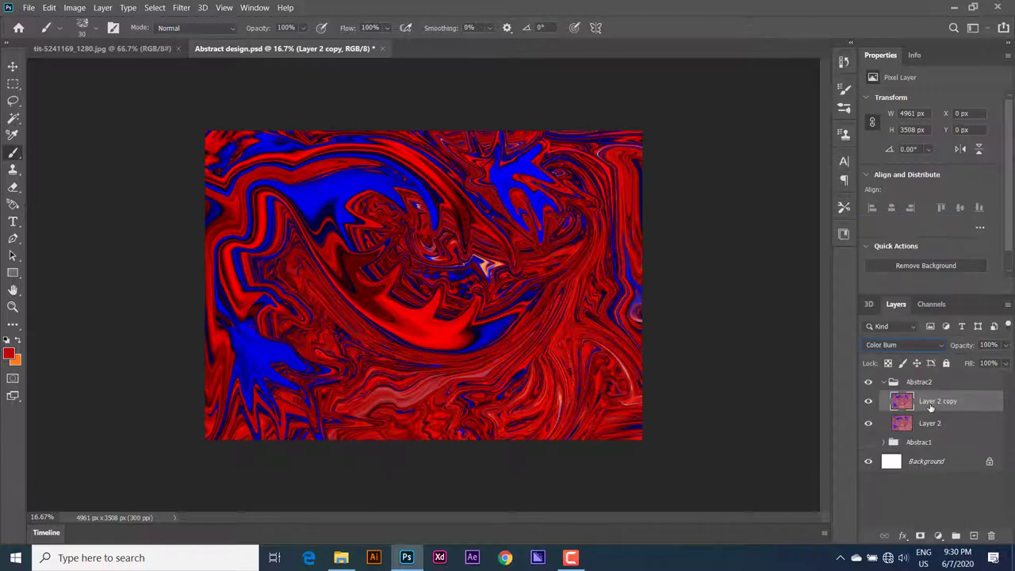
Switch to the Move tool, deselect the copy, and create new Group 1.
{"action": "left_click", "coordinate": [13, 65]}
{"action": "left_click", "coordinate": [817, 302]}
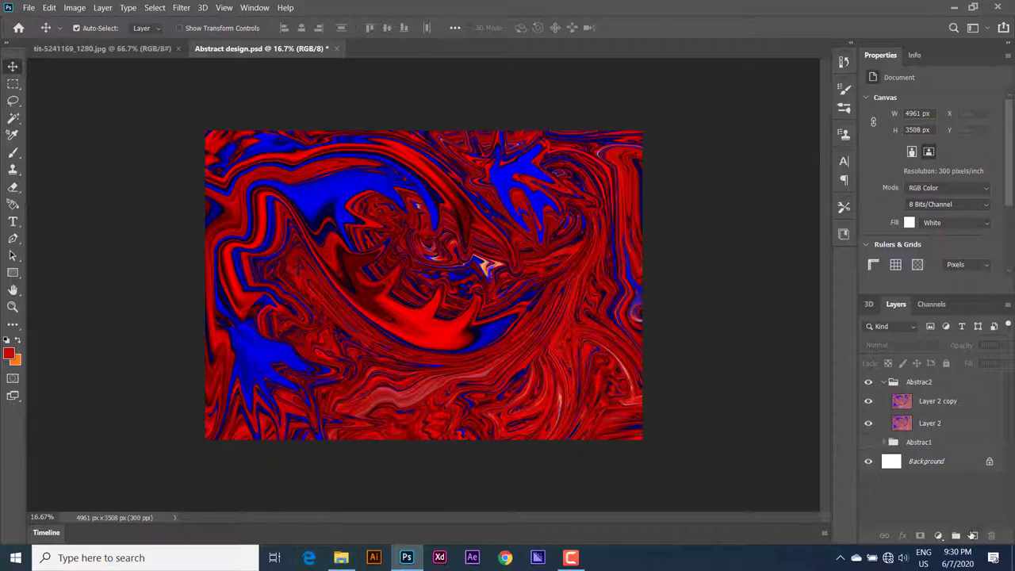
{"action": "left_click", "coordinate": [956, 536]}
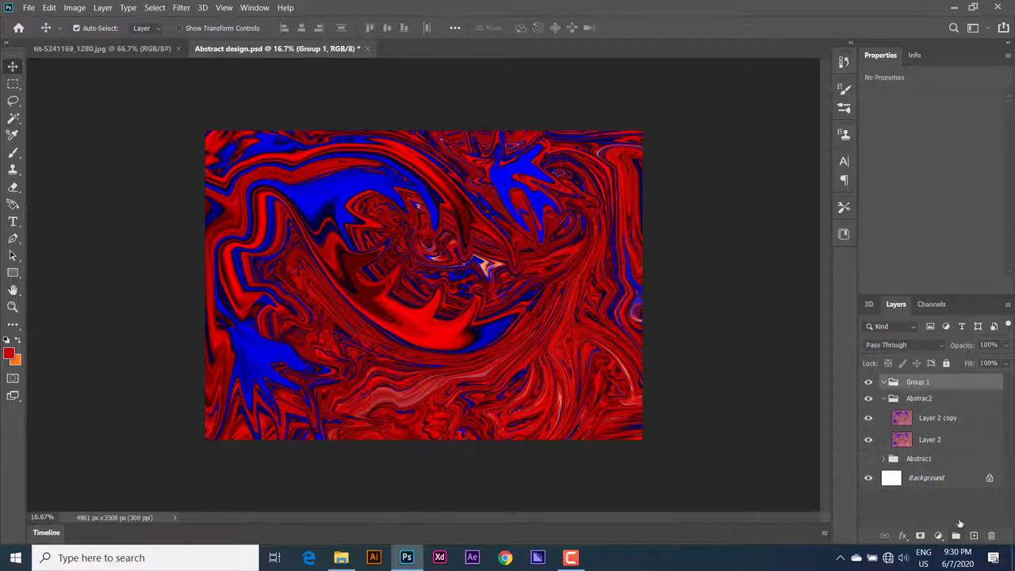
Rename the new group to ABSTRACT3.
{"action": "double_click", "coordinate": [917, 383]}
{"action": "type", "text": "Ab"}
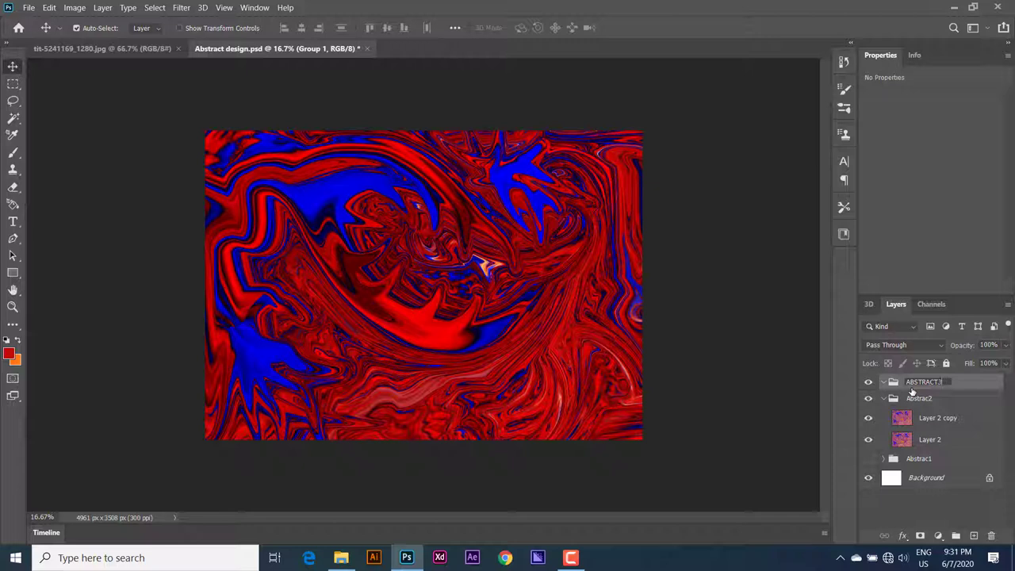
{"action": "key", "text": "Return"}
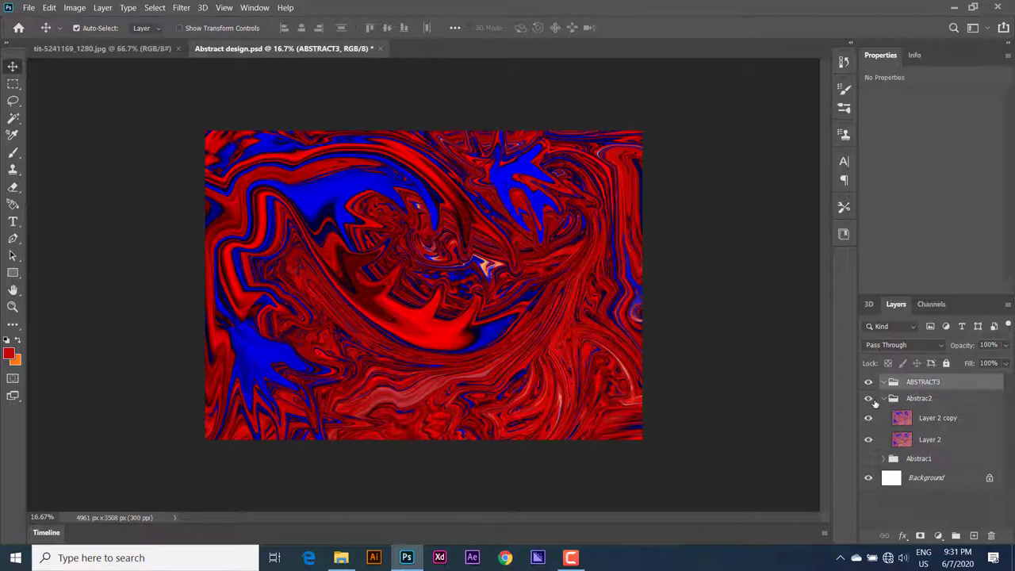
Toggle the Abstrac1 and Abstrac2 groups' visibility to compare the artwork.
{"action": "left_click", "coordinate": [883, 398]}
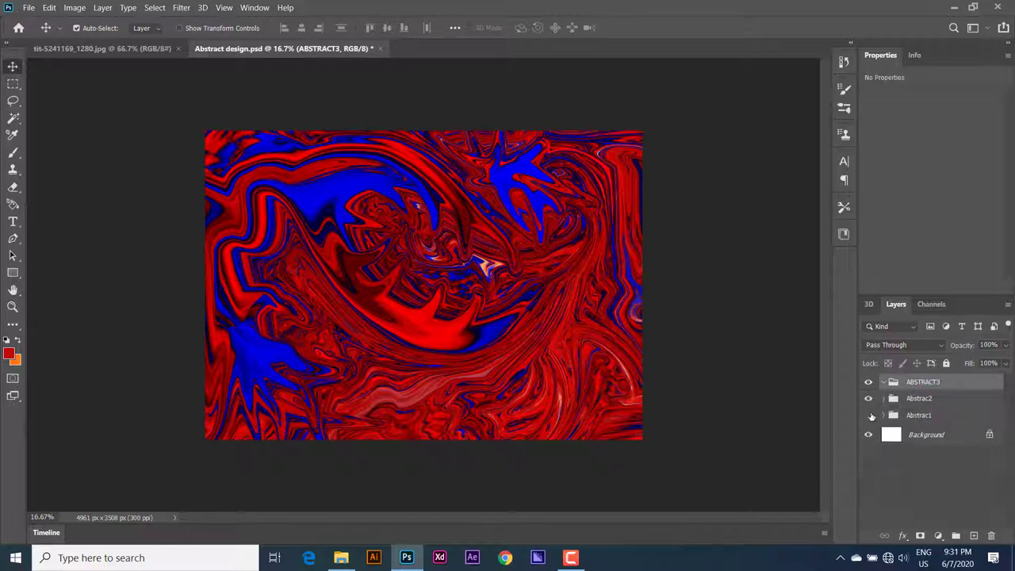
{"action": "left_click", "coordinate": [869, 416]}
{"action": "left_click", "coordinate": [870, 416]}
{"action": "left_click", "coordinate": [870, 416]}
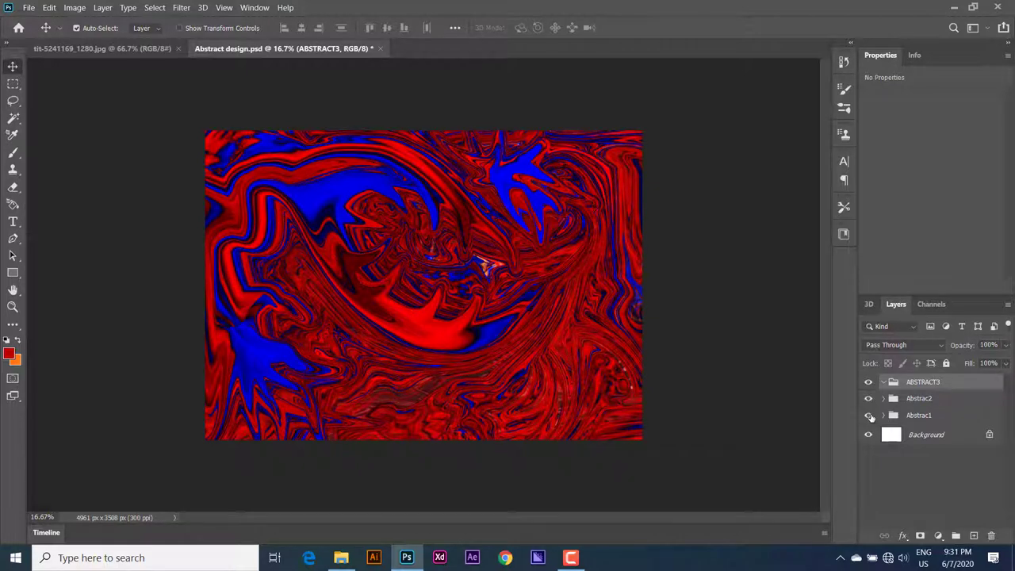
{"action": "left_click", "coordinate": [870, 417]}
{"action": "left_click", "coordinate": [870, 417]}
{"action": "left_click", "coordinate": [869, 398]}
{"action": "left_click", "coordinate": [869, 398]}
{"action": "left_click", "coordinate": [870, 398]}
{"action": "left_click", "coordinate": [870, 399]}
Add empty Layer 3 inside ABSTRACT3 and bring the tit-5241169_1280.jpg bird photo into Photoshop.
{"action": "left_click", "coordinate": [885, 383]}
{"action": "left_click", "coordinate": [974, 535]}
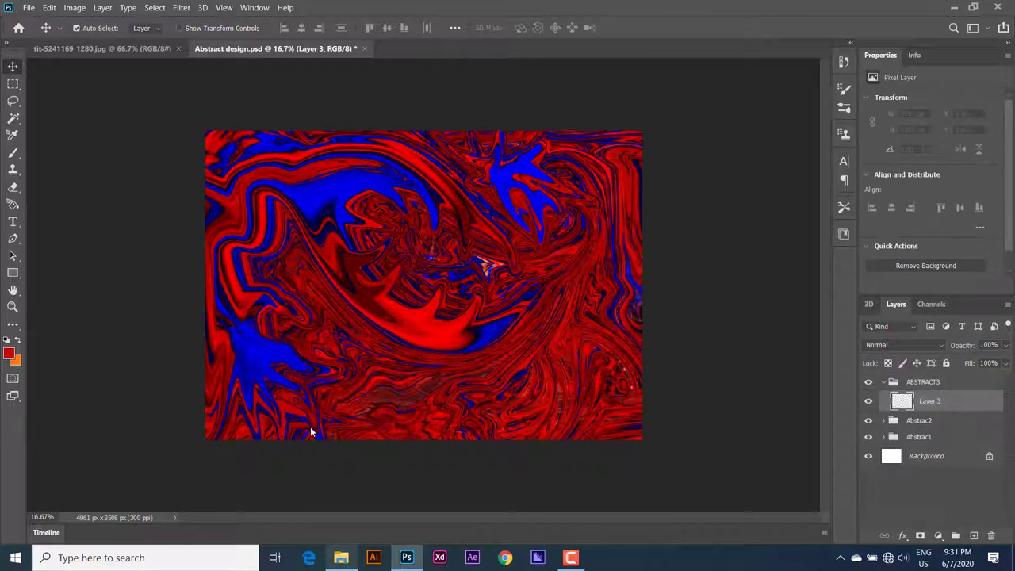
{"action": "key", "text": "alt+Tab"}
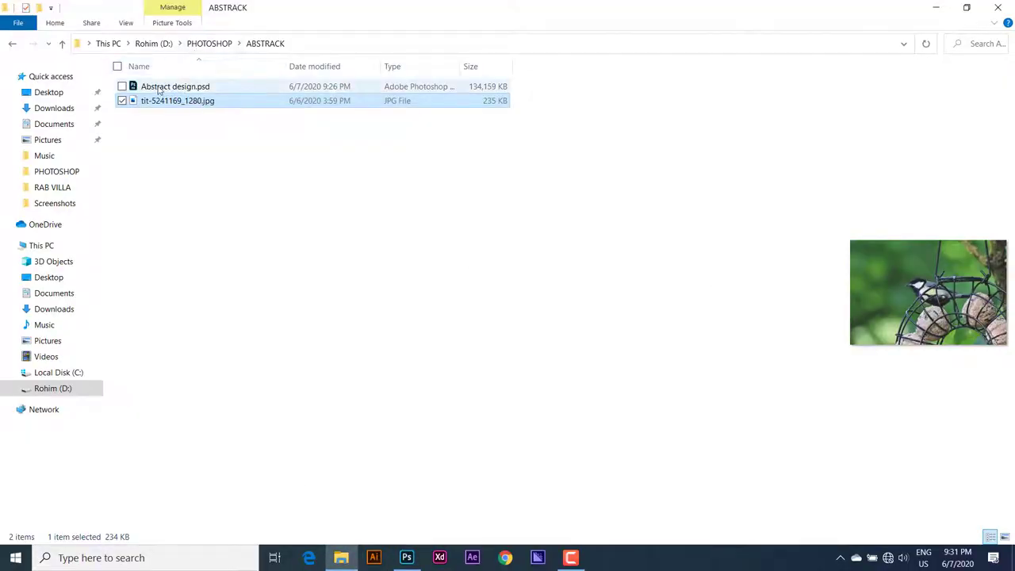
{"action": "left_click_drag", "start_coordinate": [153, 101], "coordinate": [413, 561]}
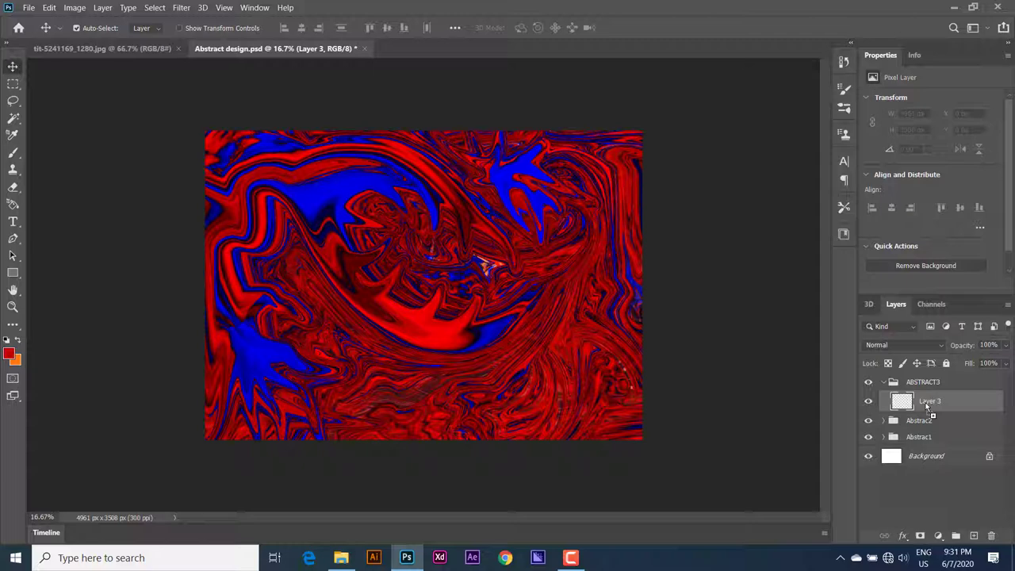
{"action": "left_click_drag", "start_coordinate": [413, 561], "coordinate": [920, 401]}
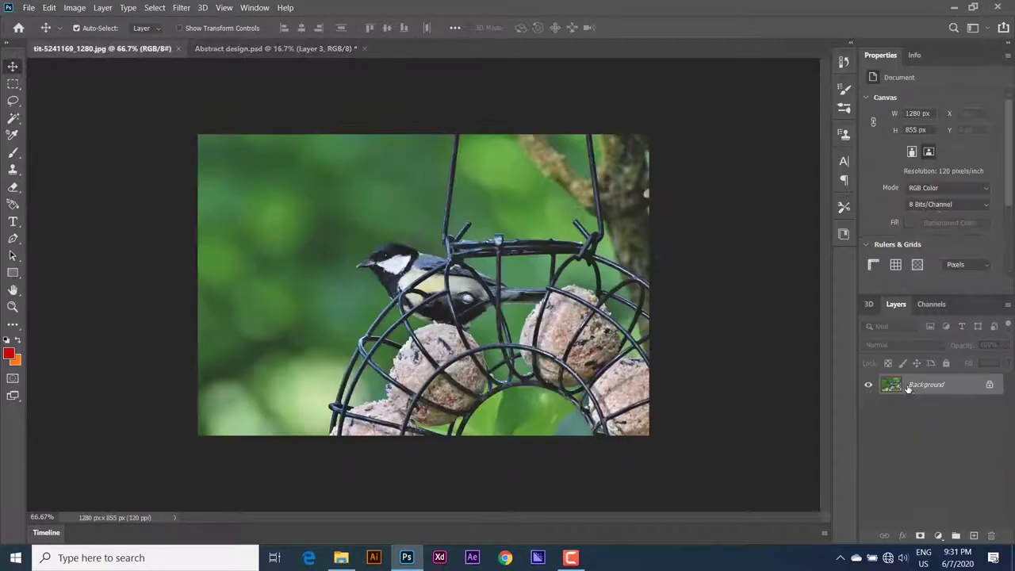
Place the bird photo in Abstract design as Layer 4, scaled to 3511 × 3374 px over the canvas.
{"action": "left_click_drag", "start_coordinate": [560, 311], "coordinate": [221, 49]}
{"action": "left_click_drag", "start_coordinate": [221, 49], "coordinate": [313, 187]}
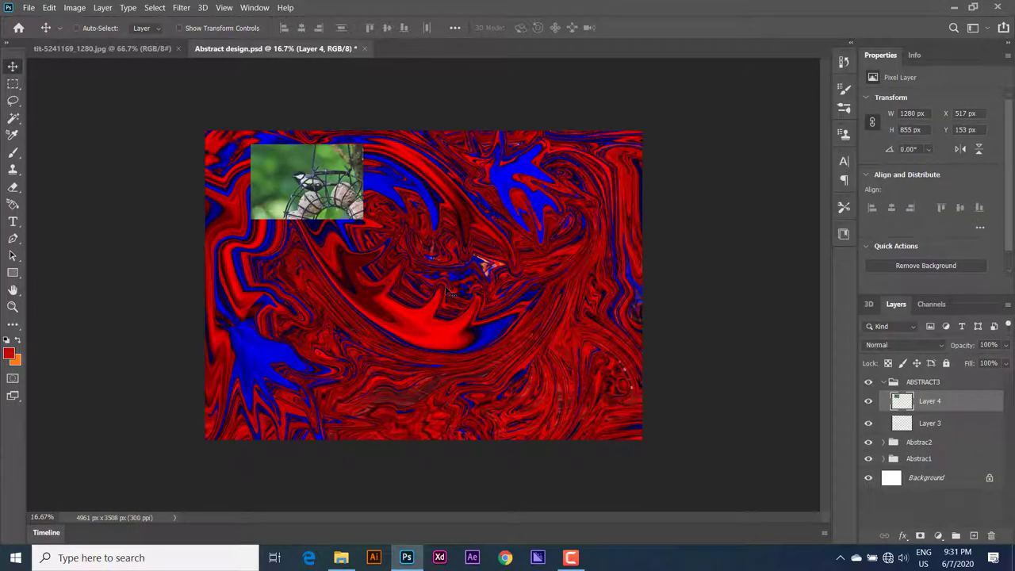
{"action": "key", "text": "ctrl+t"}
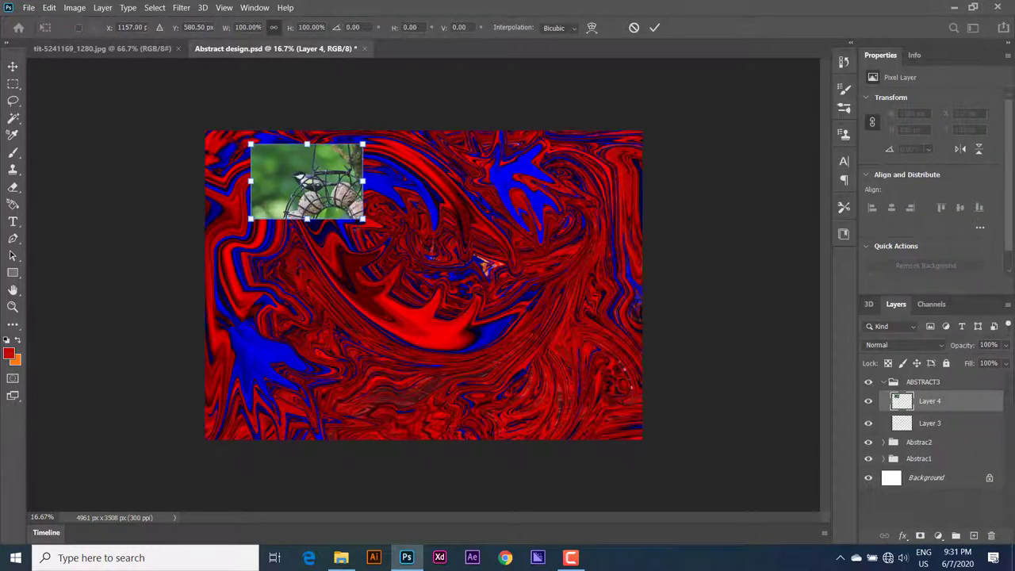
{"action": "mouse_move", "coordinate": [485, 266]}
{"action": "left_mouse_down"}
{"action": "mouse_move", "coordinate": [507, 315]}
{"action": "mouse_move", "coordinate": [475, 336]}
{"action": "left_mouse_up"}
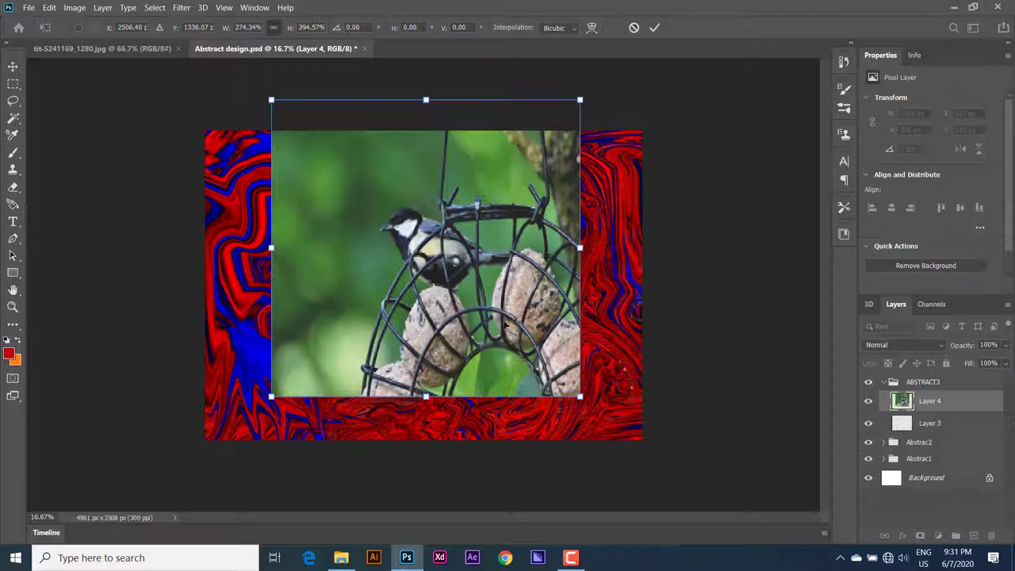
{"action": "mouse_move", "coordinate": [505, 323]}
{"action": "left_mouse_down"}
{"action": "mouse_move", "coordinate": [501, 344]}
{"action": "mouse_move", "coordinate": [478, 321]}
{"action": "left_mouse_up"}
{"action": "key", "text": "Return"}
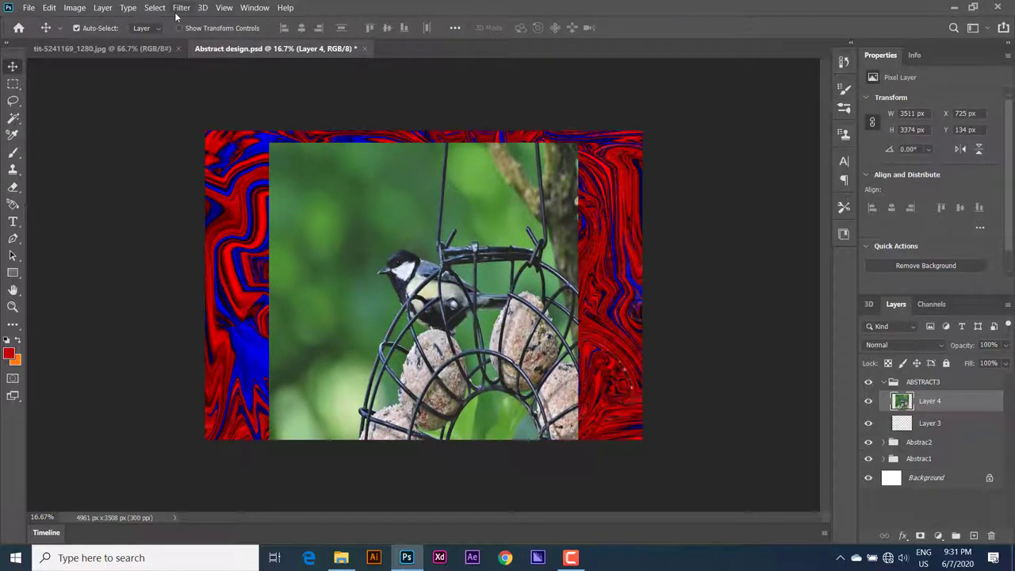
{"action": "left_click", "coordinate": [181, 8]}
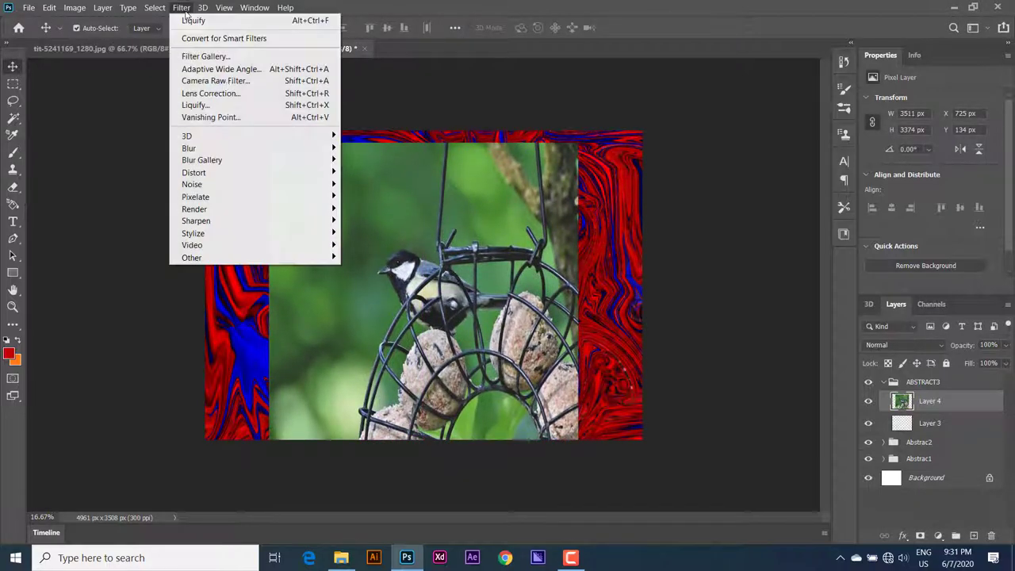
In Liquify, twirl the bird photo's branch, feeder and green bands into looping swirls.
{"action": "left_click", "coordinate": [204, 108]}
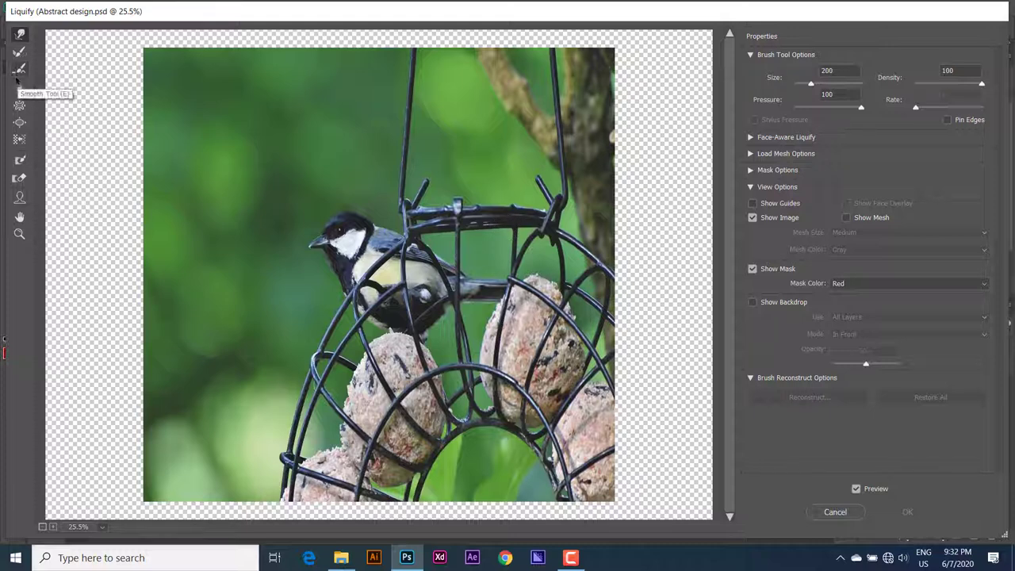
{"action": "left_click_drag", "start_coordinate": [270, 147], "coordinate": [490, 147]}
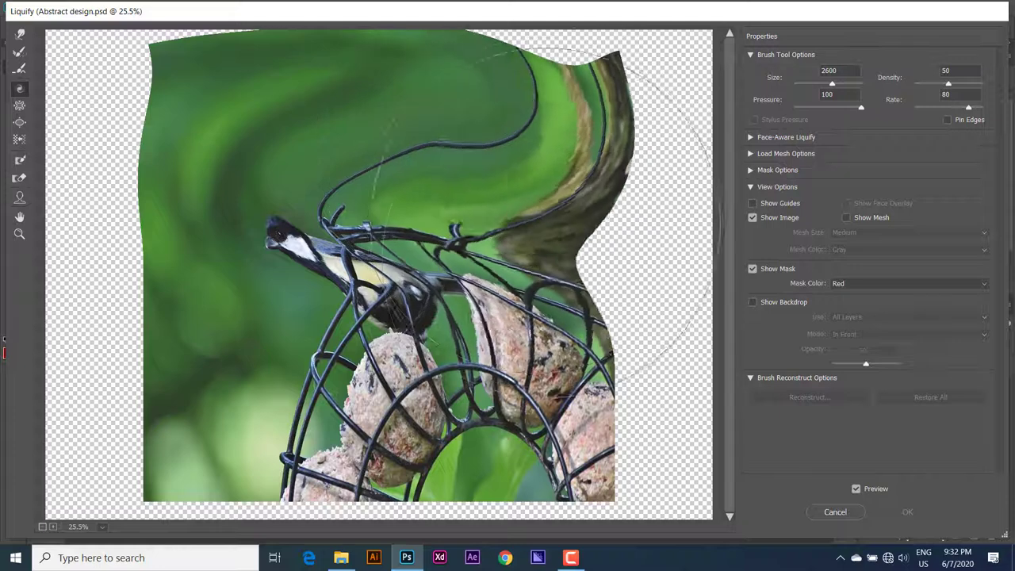
{"action": "mouse_move", "coordinate": [490, 143]}
{"action": "left_mouse_down"}
{"action": "mouse_move", "coordinate": [551, 417]}
{"action": "mouse_move", "coordinate": [337, 467]}
{"action": "left_mouse_up"}
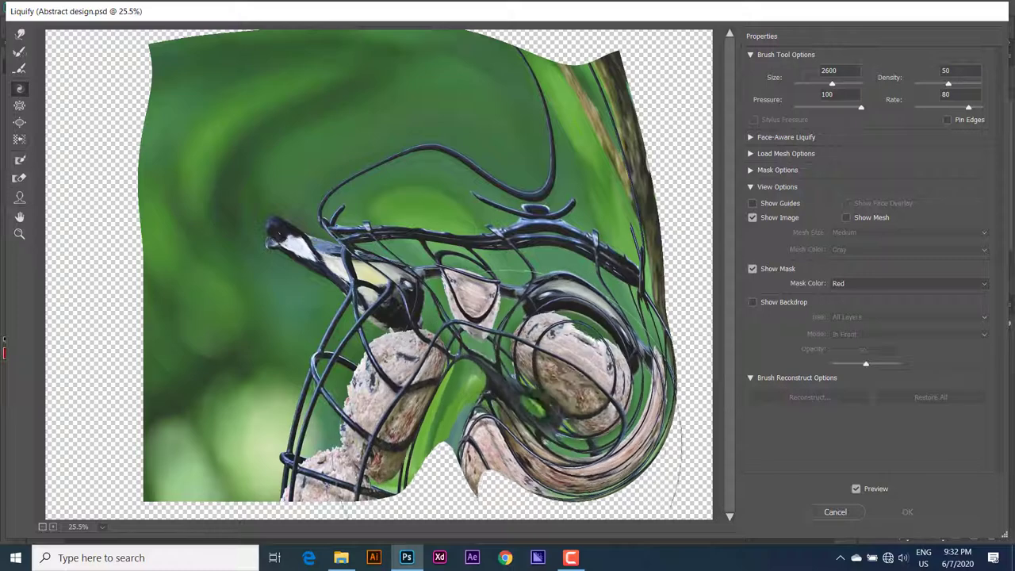
{"action": "mouse_move", "coordinate": [234, 403]}
{"action": "left_mouse_down"}
{"action": "mouse_move", "coordinate": [208, 329]}
{"action": "mouse_move", "coordinate": [210, 262]}
{"action": "left_mouse_up"}
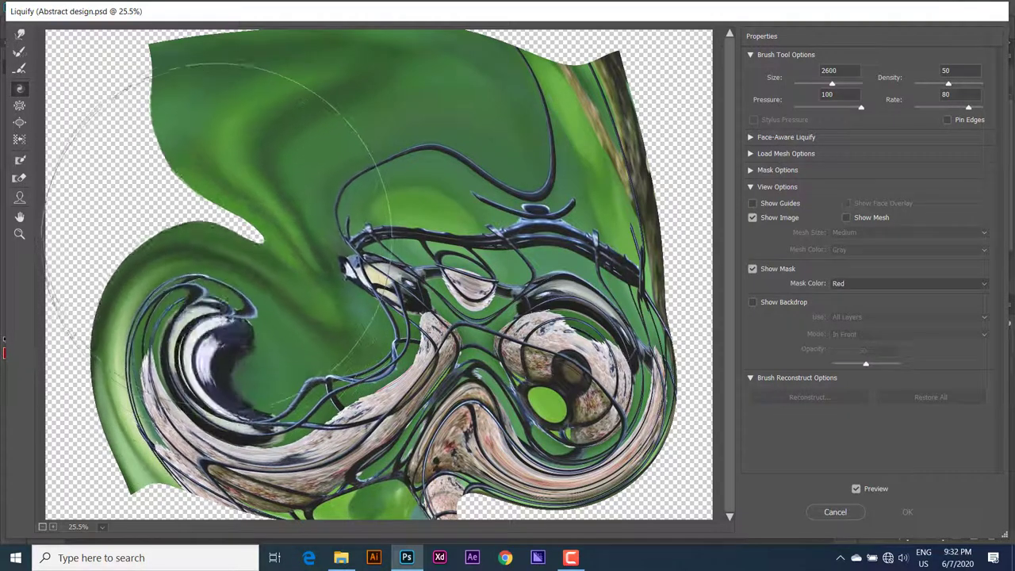
{"action": "mouse_move", "coordinate": [210, 262]}
{"action": "left_mouse_down"}
{"action": "mouse_move", "coordinate": [265, 173]}
{"action": "mouse_move", "coordinate": [327, 168]}
{"action": "mouse_move", "coordinate": [384, 183]}
{"action": "mouse_move", "coordinate": [398, 209]}
{"action": "mouse_move", "coordinate": [398, 229]}
{"action": "mouse_move", "coordinate": [365, 290]}
{"action": "mouse_move", "coordinate": [402, 274]}
{"action": "mouse_move", "coordinate": [514, 275]}
{"action": "mouse_move", "coordinate": [519, 224]}
{"action": "mouse_move", "coordinate": [484, 199]}
{"action": "mouse_move", "coordinate": [315, 141]}
{"action": "mouse_move", "coordinate": [170, 127]}
{"action": "mouse_move", "coordinate": [129, 135]}
{"action": "mouse_move", "coordinate": [102, 163]}
{"action": "mouse_move", "coordinate": [84, 215]}
{"action": "mouse_move", "coordinate": [86, 346]}
{"action": "mouse_move", "coordinate": [111, 394]}
{"action": "mouse_move", "coordinate": [145, 285]}
{"action": "mouse_move", "coordinate": [236, 256]}
{"action": "mouse_move", "coordinate": [294, 298]}
{"action": "mouse_move", "coordinate": [323, 341]}
{"action": "mouse_move", "coordinate": [381, 256]}
{"action": "mouse_move", "coordinate": [396, 277]}
{"action": "mouse_move", "coordinate": [339, 363]}
{"action": "mouse_move", "coordinate": [347, 407]}
{"action": "mouse_move", "coordinate": [345, 390]}
{"action": "mouse_move", "coordinate": [523, 400]}
{"action": "mouse_move", "coordinate": [521, 351]}
{"action": "mouse_move", "coordinate": [583, 206]}
{"action": "mouse_move", "coordinate": [575, 167]}
{"action": "mouse_move", "coordinate": [547, 139]}
{"action": "mouse_move", "coordinate": [508, 127]}
{"action": "mouse_move", "coordinate": [404, 126]}
{"action": "left_mouse_up"}
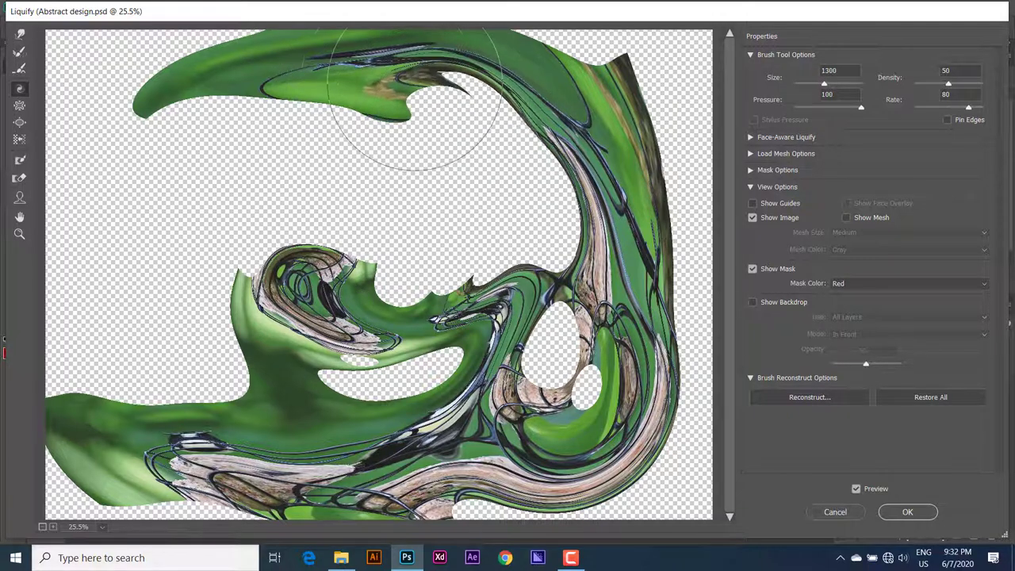
{"action": "left_click_drag", "start_coordinate": [414, 84], "coordinate": [314, 80]}
{"action": "left_click_drag", "start_coordinate": [410, 111], "coordinate": [445, 108]}
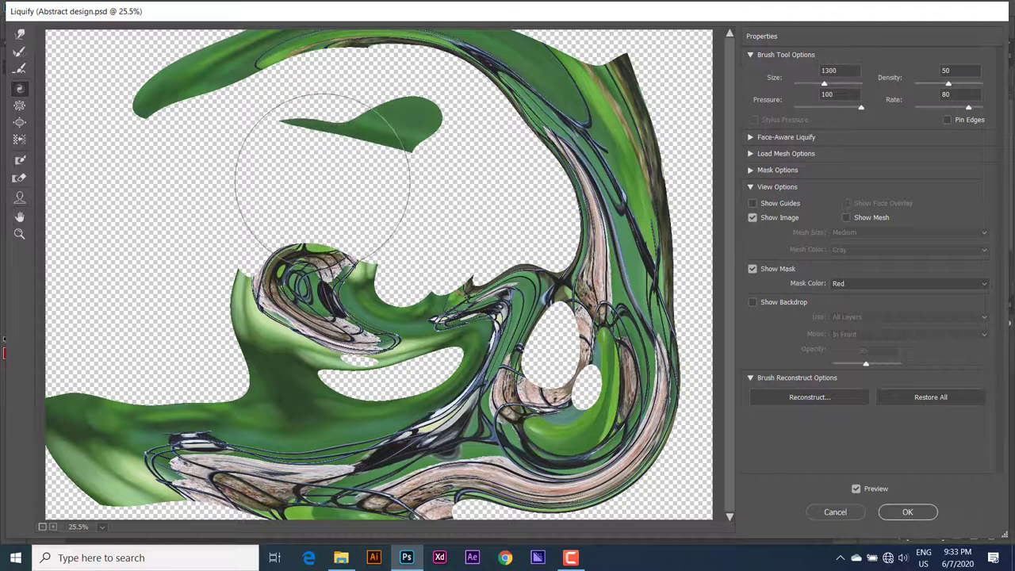
{"action": "mouse_move", "coordinate": [322, 180]}
{"action": "left_mouse_down"}
{"action": "mouse_move", "coordinate": [295, 203]}
{"action": "mouse_move", "coordinate": [251, 162]}
{"action": "left_mouse_up"}
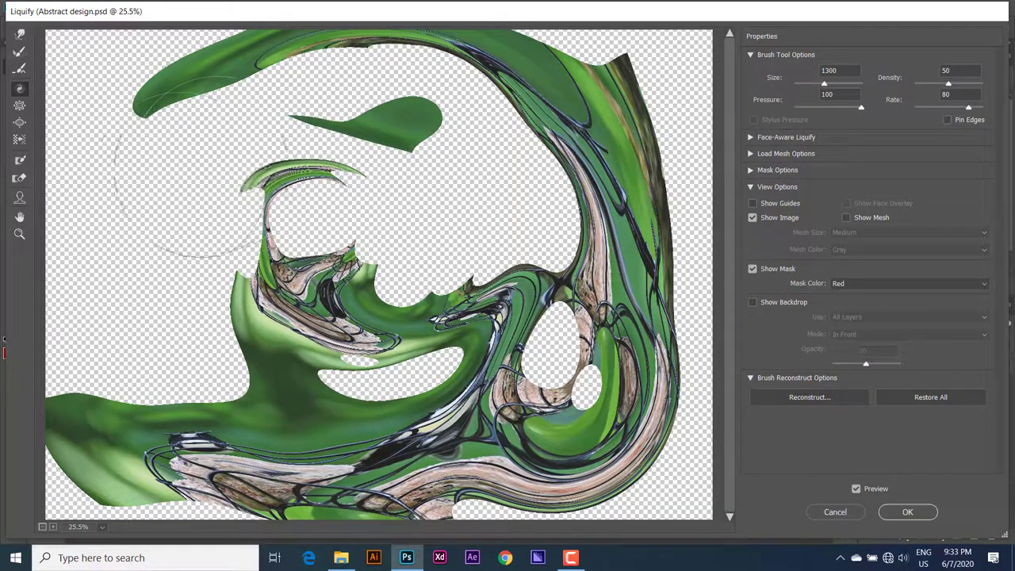
{"action": "left_click_drag", "start_coordinate": [218, 245], "coordinate": [199, 146]}
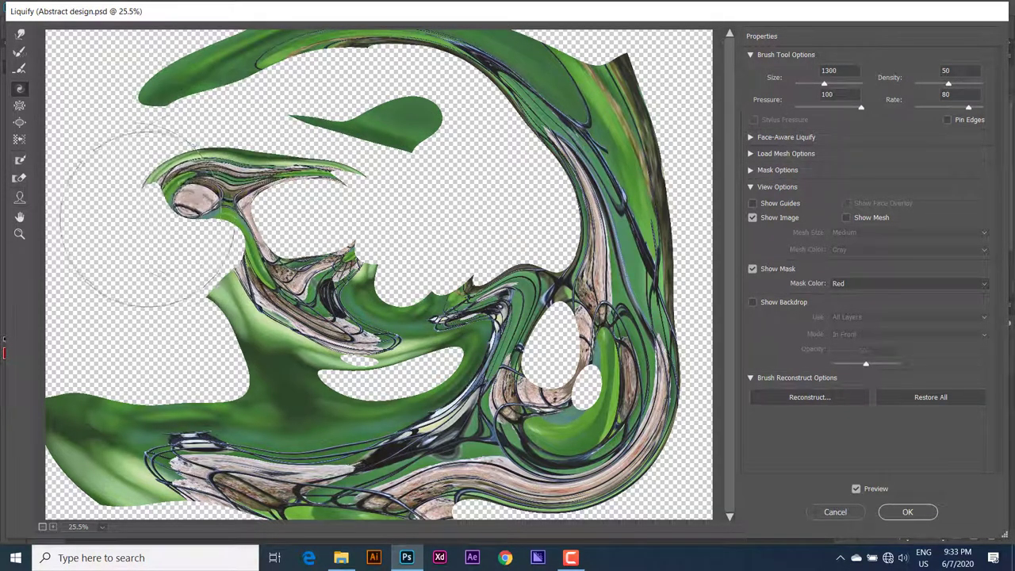
{"action": "mouse_move", "coordinate": [146, 215]}
{"action": "left_mouse_down"}
{"action": "mouse_move", "coordinate": [150, 182]}
{"action": "mouse_move", "coordinate": [262, 191]}
{"action": "mouse_move", "coordinate": [286, 171]}
{"action": "left_mouse_up"}
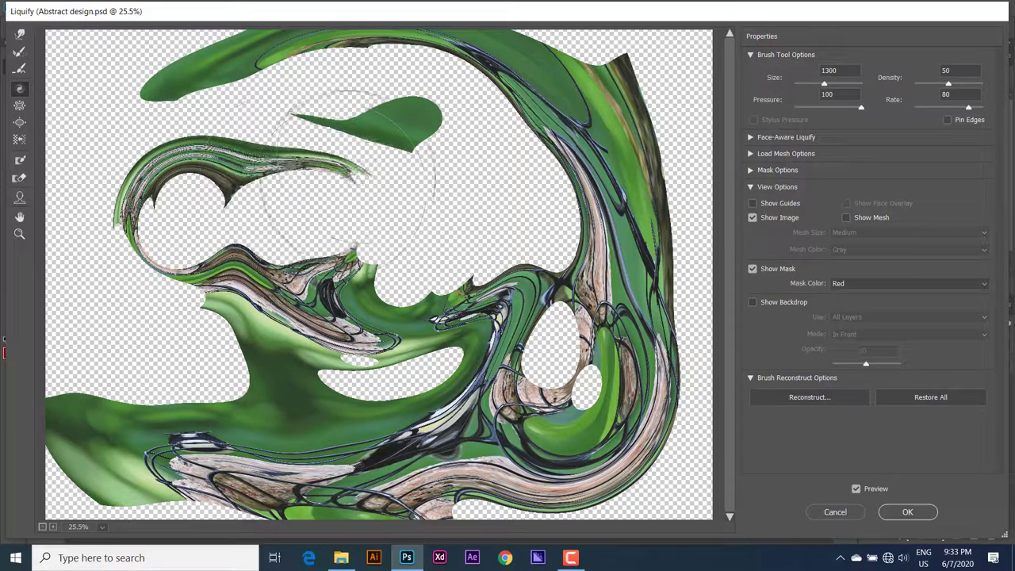
{"action": "mouse_move", "coordinate": [348, 175]}
{"action": "left_mouse_down"}
{"action": "mouse_move", "coordinate": [363, 153]}
{"action": "mouse_move", "coordinate": [441, 171]}
{"action": "left_mouse_up"}
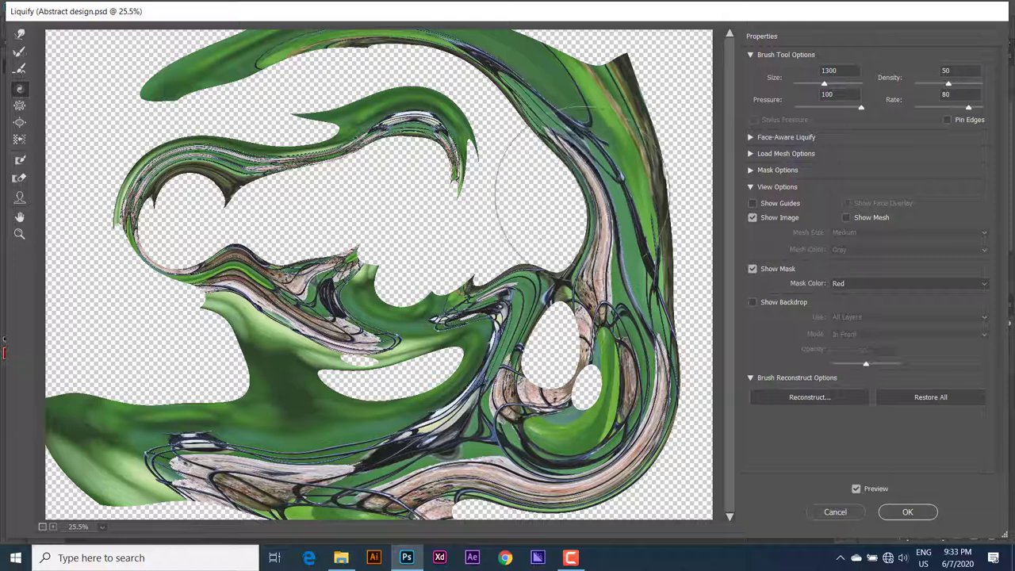
{"action": "left_click_drag", "start_coordinate": [620, 119], "coordinate": [624, 52]}
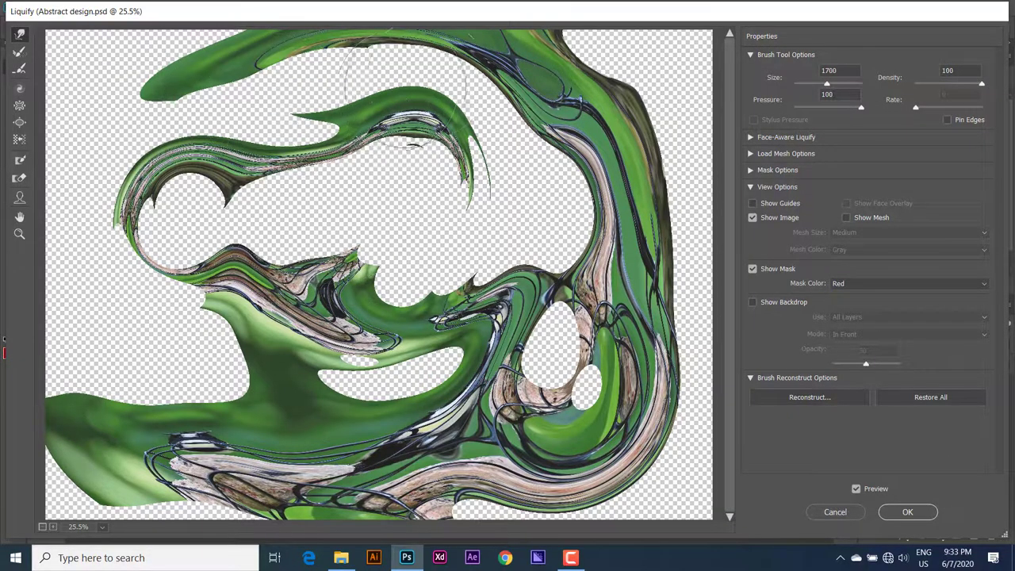
Forward-warp the swirls at size 900 into the transparent gaps, then shrink the brush to 800.
{"action": "mouse_move", "coordinate": [406, 91]}
{"action": "left_mouse_down"}
{"action": "mouse_move", "coordinate": [67, 87]}
{"action": "mouse_move", "coordinate": [142, 95]}
{"action": "mouse_move", "coordinate": [191, 63]}
{"action": "mouse_move", "coordinate": [532, 71]}
{"action": "mouse_move", "coordinate": [634, 254]}
{"action": "mouse_move", "coordinate": [658, 341]}
{"action": "mouse_move", "coordinate": [658, 444]}
{"action": "mouse_move", "coordinate": [642, 508]}
{"action": "left_mouse_up"}
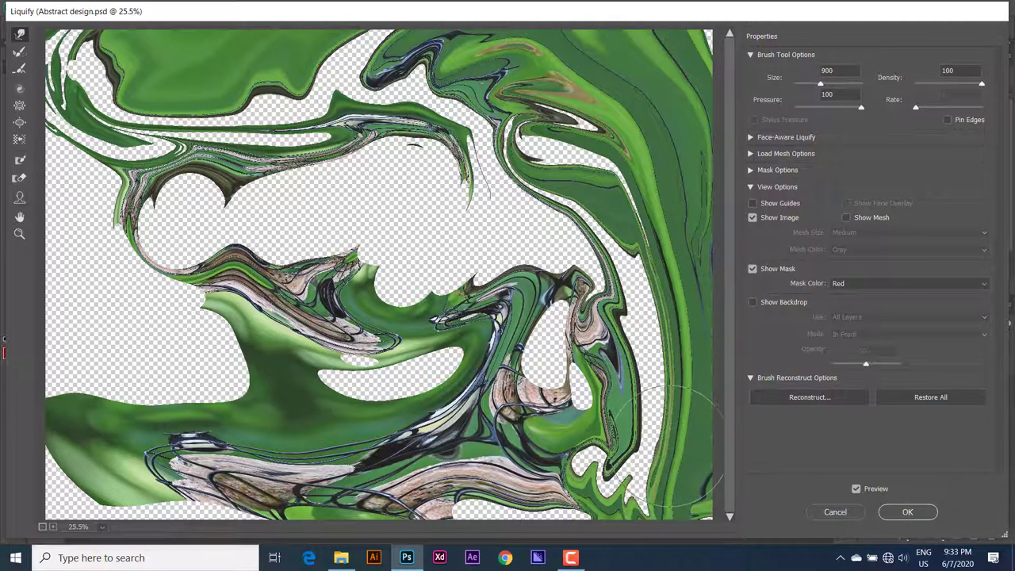
{"action": "mouse_move", "coordinate": [559, 396]}
{"action": "left_mouse_down"}
{"action": "mouse_move", "coordinate": [603, 412]}
{"action": "mouse_move", "coordinate": [610, 365]}
{"action": "mouse_move", "coordinate": [587, 349]}
{"action": "mouse_move", "coordinate": [527, 413]}
{"action": "mouse_move", "coordinate": [626, 309]}
{"action": "mouse_move", "coordinate": [602, 341]}
{"action": "mouse_move", "coordinate": [586, 262]}
{"action": "mouse_move", "coordinate": [567, 268]}
{"action": "mouse_move", "coordinate": [602, 198]}
{"action": "mouse_move", "coordinate": [555, 143]}
{"action": "mouse_move", "coordinate": [531, 183]}
{"action": "left_mouse_up"}
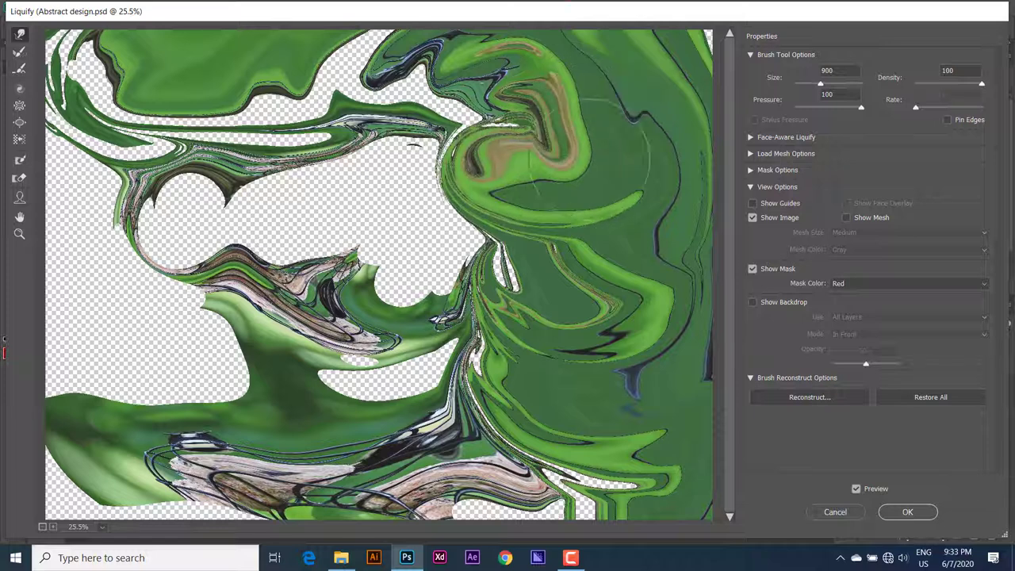
{"action": "mouse_move", "coordinate": [555, 452]}
{"action": "left_mouse_down"}
{"action": "mouse_move", "coordinate": [571, 475]}
{"action": "mouse_move", "coordinate": [99, 474]}
{"action": "mouse_move", "coordinate": [91, 364]}
{"action": "mouse_move", "coordinate": [135, 365]}
{"action": "mouse_move", "coordinate": [163, 469]}
{"action": "mouse_move", "coordinate": [309, 413]}
{"action": "mouse_move", "coordinate": [349, 285]}
{"action": "mouse_move", "coordinate": [198, 262]}
{"action": "mouse_move", "coordinate": [182, 388]}
{"action": "mouse_move", "coordinate": [96, 357]}
{"action": "mouse_move", "coordinate": [79, 261]}
{"action": "mouse_move", "coordinate": [103, 174]}
{"action": "mouse_move", "coordinate": [285, 238]}
{"action": "mouse_move", "coordinate": [238, 198]}
{"action": "mouse_move", "coordinate": [238, 96]}
{"action": "mouse_move", "coordinate": [325, 158]}
{"action": "mouse_move", "coordinate": [412, 198]}
{"action": "mouse_move", "coordinate": [476, 207]}
{"action": "mouse_move", "coordinate": [412, 301]}
{"action": "mouse_move", "coordinate": [245, 341]}
{"action": "mouse_move", "coordinate": [158, 254]}
{"action": "mouse_move", "coordinate": [277, 143]}
{"action": "mouse_move", "coordinate": [444, 238]}
{"action": "mouse_move", "coordinate": [317, 333]}
{"action": "mouse_move", "coordinate": [143, 373]}
{"action": "mouse_move", "coordinate": [119, 333]}
{"action": "mouse_move", "coordinate": [135, 198]}
{"action": "mouse_move", "coordinate": [238, 95]}
{"action": "mouse_move", "coordinate": [380, 87]}
{"action": "mouse_move", "coordinate": [508, 159]}
{"action": "mouse_move", "coordinate": [348, 444]}
{"action": "mouse_move", "coordinate": [289, 391]}
{"action": "mouse_move", "coordinate": [119, 331]}
{"action": "mouse_move", "coordinate": [95, 254]}
{"action": "mouse_move", "coordinate": [119, 158]}
{"action": "mouse_move", "coordinate": [190, 143]}
{"action": "mouse_move", "coordinate": [214, 238]}
{"action": "mouse_move", "coordinate": [162, 246]}
{"action": "mouse_move", "coordinate": [119, 191]}
{"action": "mouse_move", "coordinate": [158, 206]}
{"action": "mouse_move", "coordinate": [205, 161]}
{"action": "left_mouse_up"}
{"action": "key", "text": "bracketleft"}
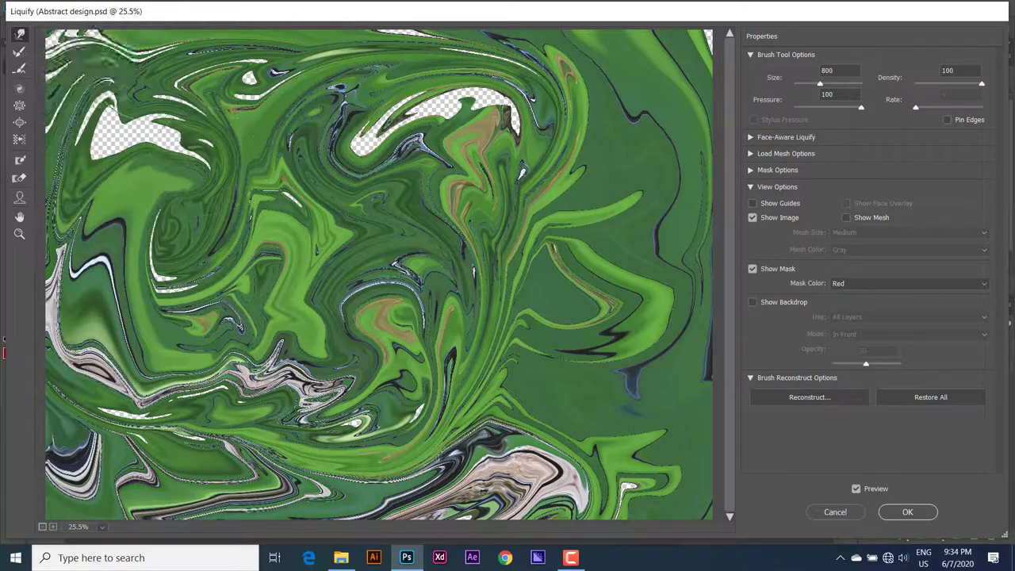
Smear the upper-left and left edges and sweep lower swirls into arcs toward the top.
{"action": "mouse_move", "coordinate": [158, 111]}
{"action": "left_mouse_down"}
{"action": "mouse_move", "coordinate": [87, 95]}
{"action": "mouse_move", "coordinate": [198, 135]}
{"action": "mouse_move", "coordinate": [159, 183]}
{"action": "mouse_move", "coordinate": [119, 158]}
{"action": "mouse_move", "coordinate": [147, 168]}
{"action": "mouse_move", "coordinate": [309, 167]}
{"action": "mouse_move", "coordinate": [317, 95]}
{"action": "mouse_move", "coordinate": [389, 135]}
{"action": "mouse_move", "coordinate": [353, 131]}
{"action": "mouse_move", "coordinate": [444, 95]}
{"action": "mouse_move", "coordinate": [539, 159]}
{"action": "mouse_move", "coordinate": [452, 103]}
{"action": "mouse_move", "coordinate": [468, 155]}
{"action": "mouse_move", "coordinate": [515, 135]}
{"action": "mouse_move", "coordinate": [464, 127]}
{"action": "mouse_move", "coordinate": [380, 182]}
{"action": "mouse_move", "coordinate": [418, 72]}
{"action": "left_mouse_up"}
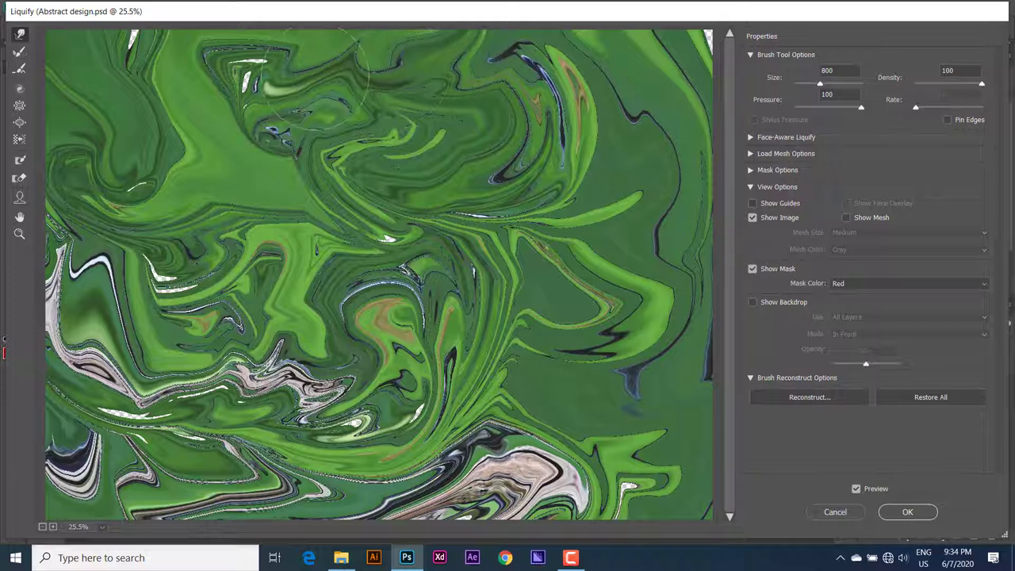
{"action": "left_click_drag", "start_coordinate": [209, 80], "coordinate": [162, 48]}
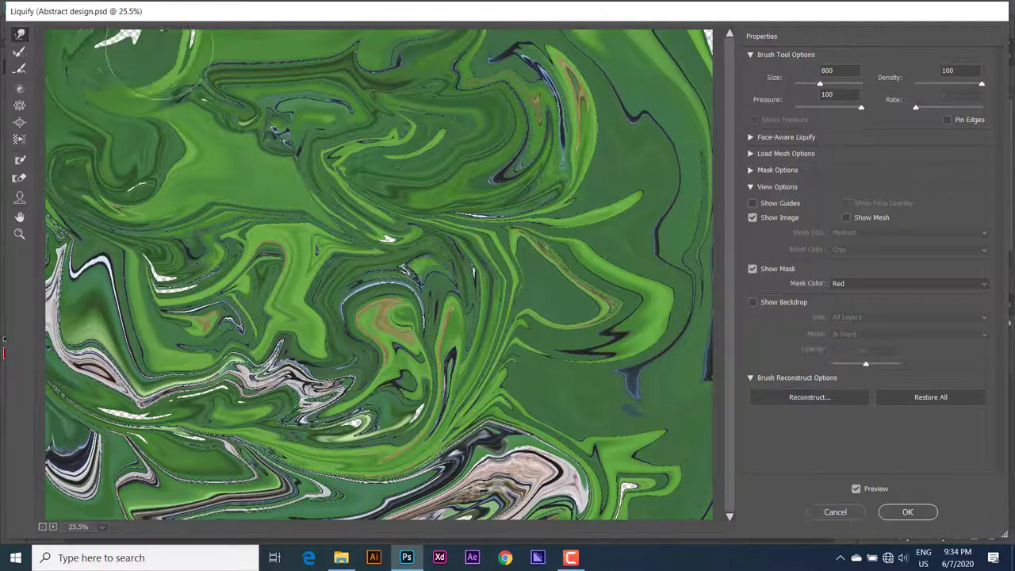
{"action": "left_click_drag", "start_coordinate": [210, 88], "coordinate": [95, 222]}
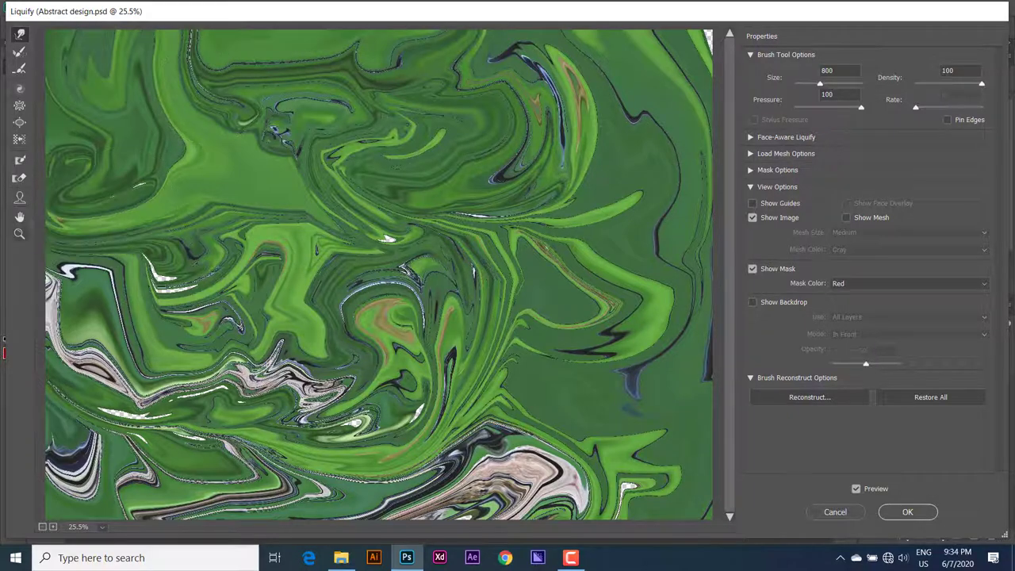
{"action": "mouse_move", "coordinate": [166, 300]}
{"action": "left_mouse_down"}
{"action": "mouse_move", "coordinate": [208, 329]}
{"action": "mouse_move", "coordinate": [247, 333]}
{"action": "left_mouse_up"}
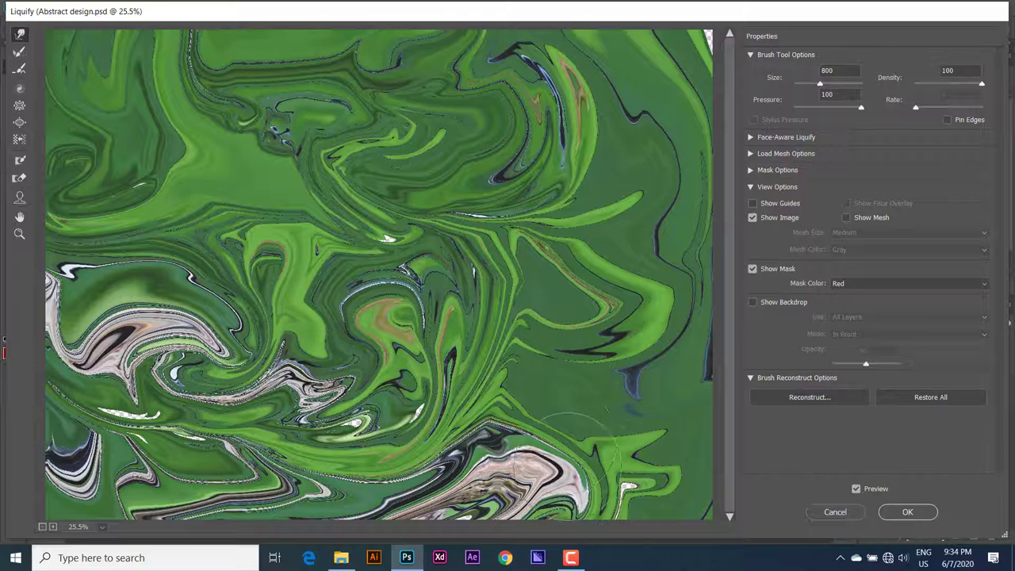
{"action": "left_click_drag", "start_coordinate": [626, 472], "coordinate": [622, 428]}
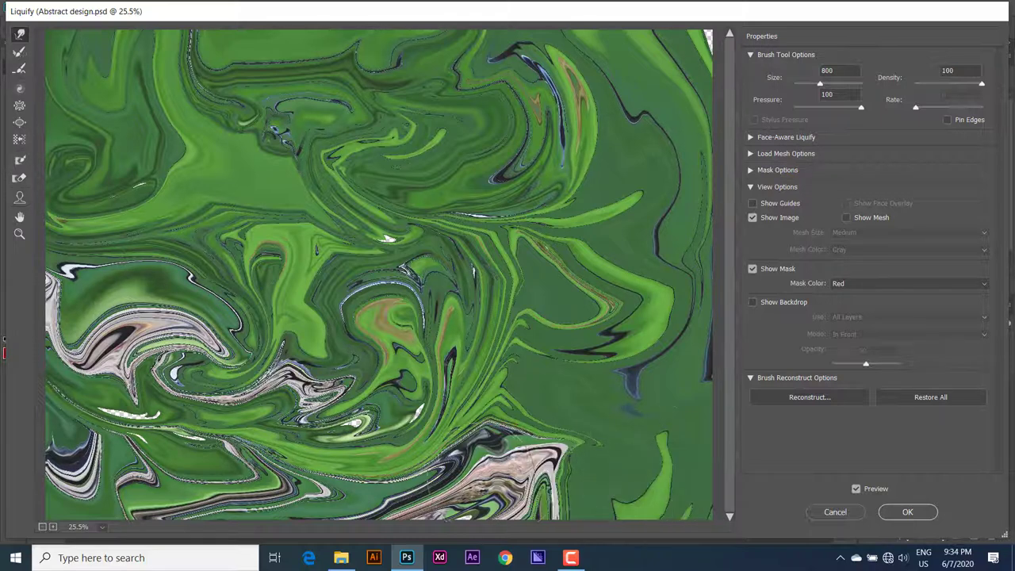
{"action": "left_click_drag", "start_coordinate": [483, 438], "coordinate": [427, 366]}
{"action": "left_click_drag", "start_coordinate": [388, 282], "coordinate": [433, 274]}
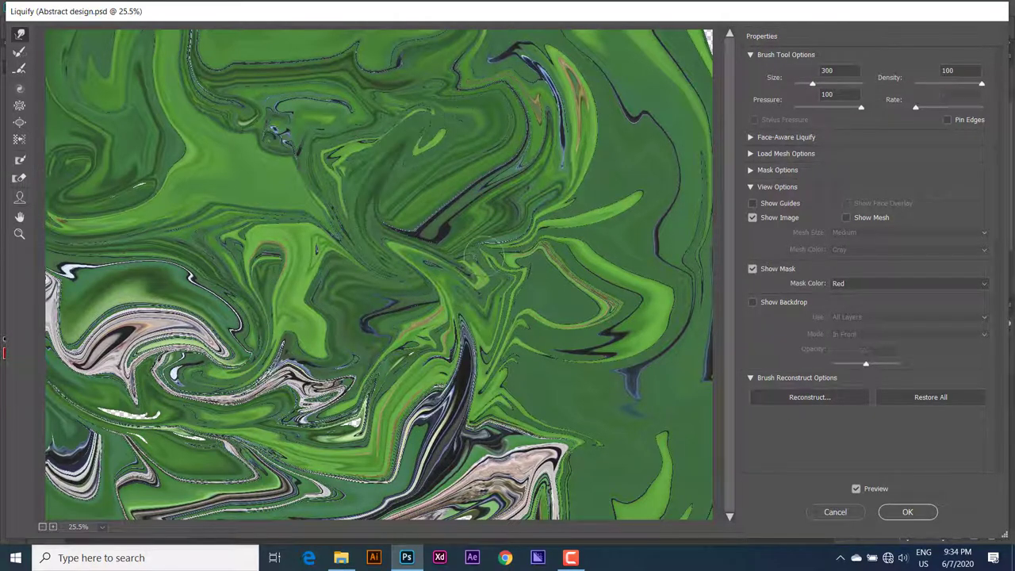
{"action": "left_click_drag", "start_coordinate": [444, 432], "coordinate": [143, 151]}
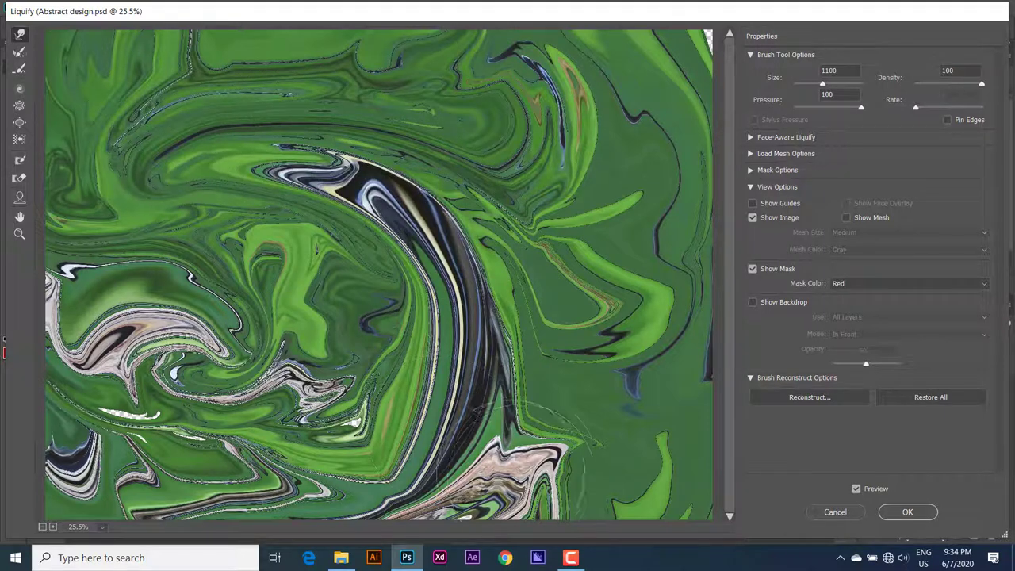
{"action": "left_click_drag", "start_coordinate": [547, 444], "coordinate": [674, 182]}
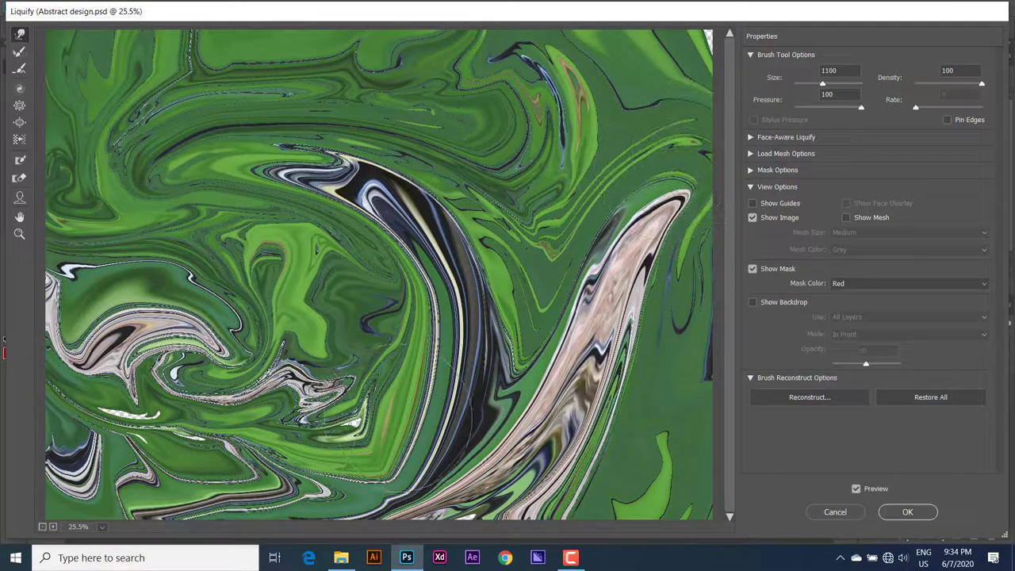
{"action": "mouse_move", "coordinate": [158, 396]}
{"action": "left_mouse_down"}
{"action": "mouse_move", "coordinate": [492, 103]}
{"action": "mouse_move", "coordinate": [650, 91]}
{"action": "left_mouse_up"}
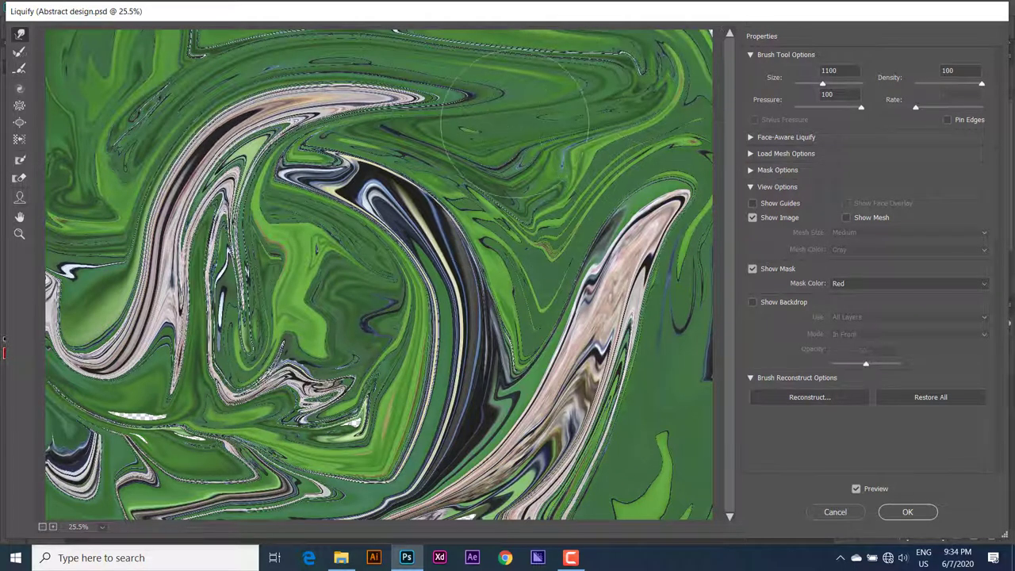
Bend the central pink, beige and dark streaks into arms and left-side fingers.
{"action": "left_click_drag", "start_coordinate": [383, 315], "coordinate": [151, 436]}
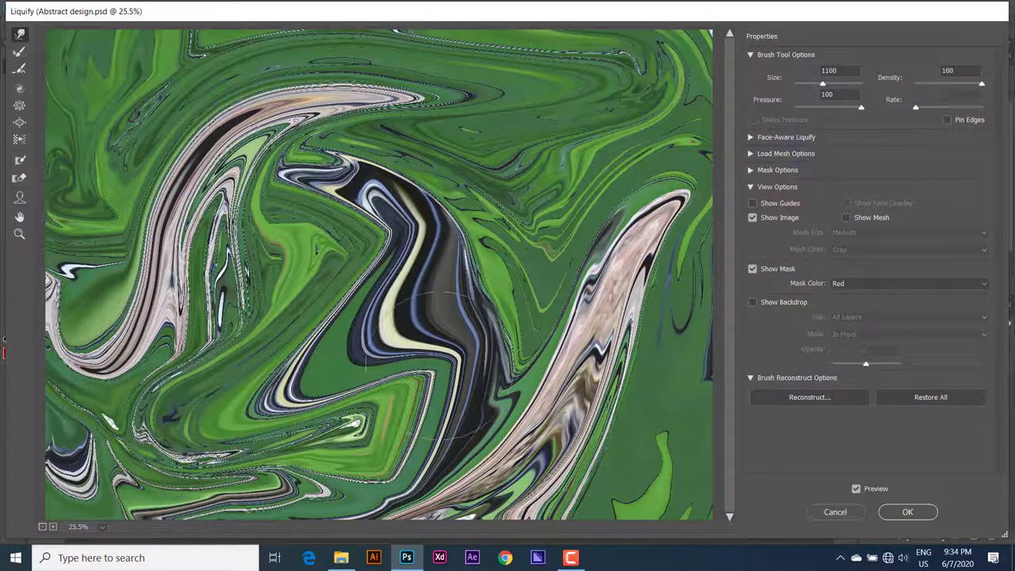
{"action": "left_click_drag", "start_coordinate": [444, 317], "coordinate": [649, 146]}
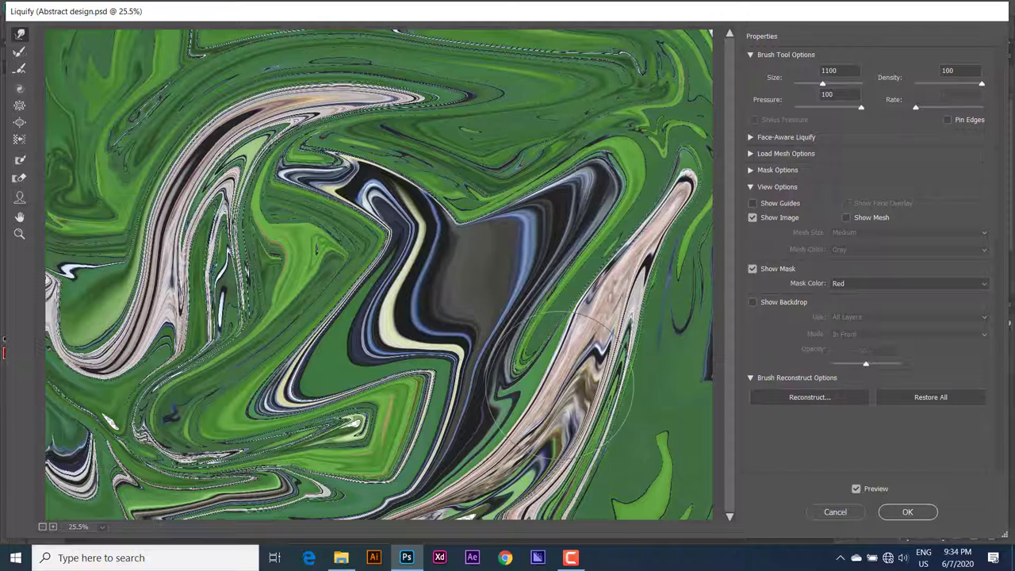
{"action": "left_click_drag", "start_coordinate": [559, 368], "coordinate": [373, 309]}
{"action": "left_click_drag", "start_coordinate": [547, 373], "coordinate": [663, 442]}
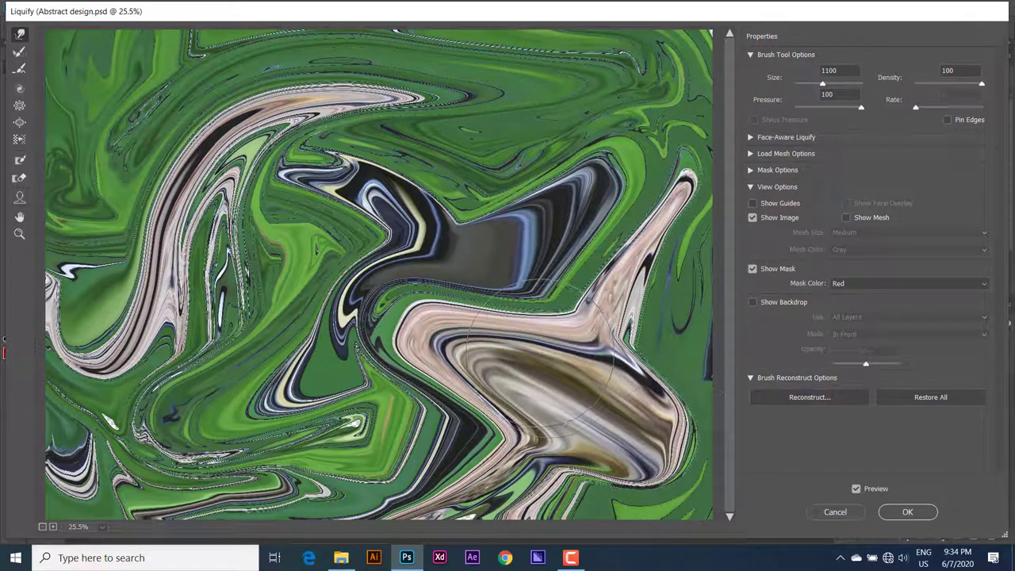
{"action": "mouse_move", "coordinate": [487, 317]}
{"action": "left_mouse_down"}
{"action": "mouse_move", "coordinate": [569, 392]}
{"action": "mouse_move", "coordinate": [611, 282]}
{"action": "left_mouse_up"}
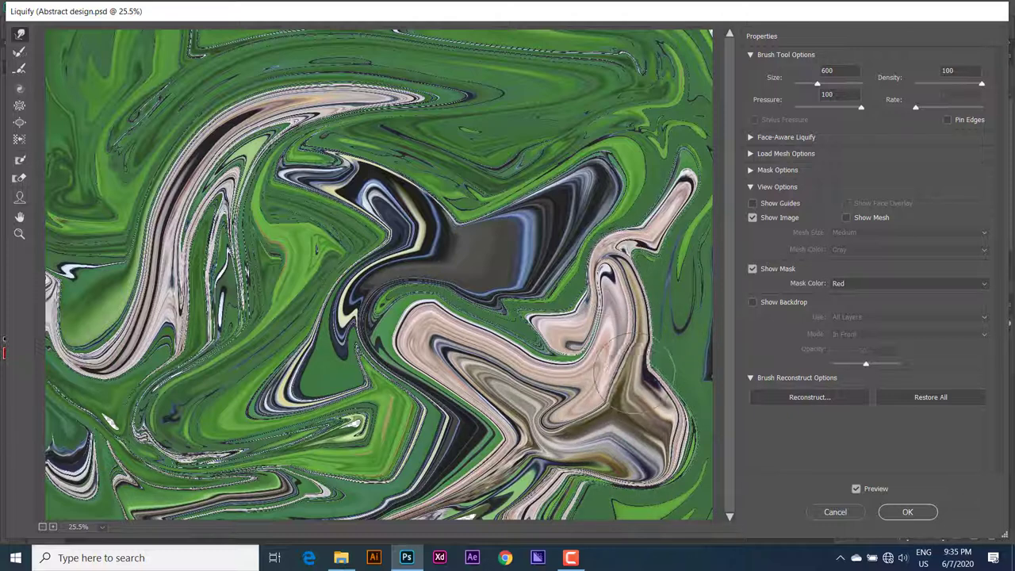
{"action": "left_click_drag", "start_coordinate": [631, 369], "coordinate": [618, 230]}
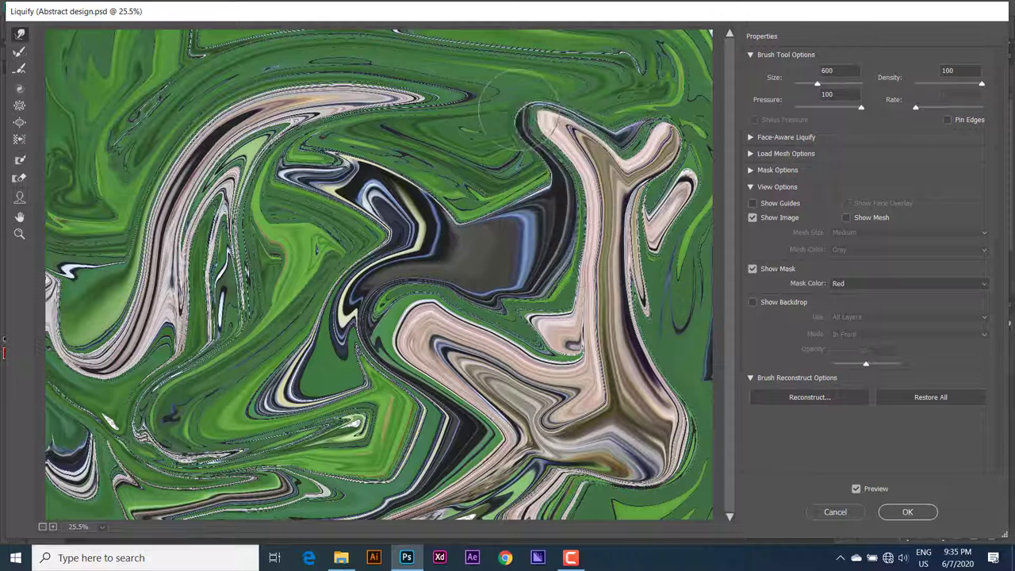
{"action": "left_click_drag", "start_coordinate": [539, 189], "coordinate": [450, 147]}
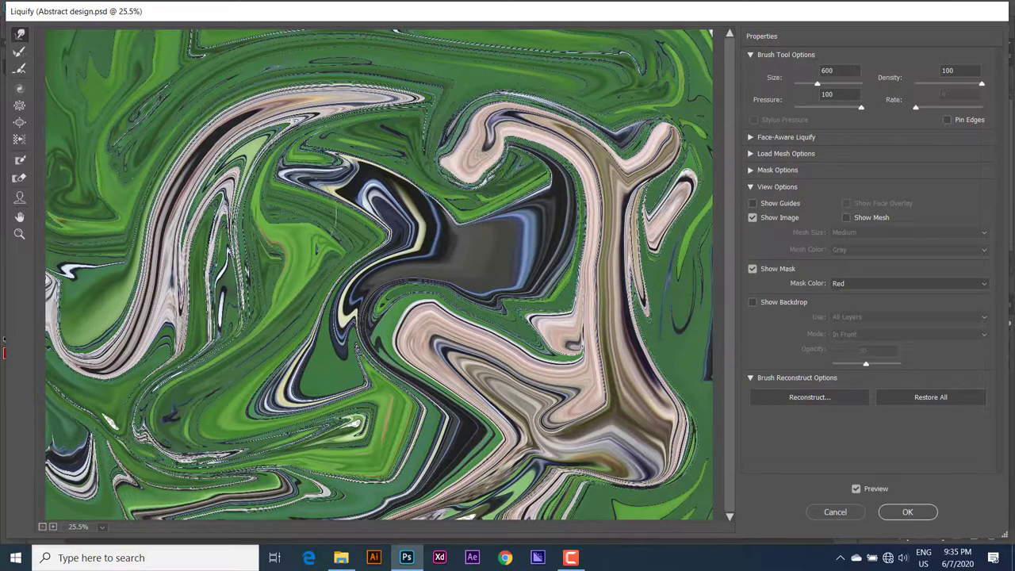
{"action": "left_click_drag", "start_coordinate": [183, 253], "coordinate": [333, 274]}
{"action": "left_click_drag", "start_coordinate": [174, 262], "coordinate": [317, 278]}
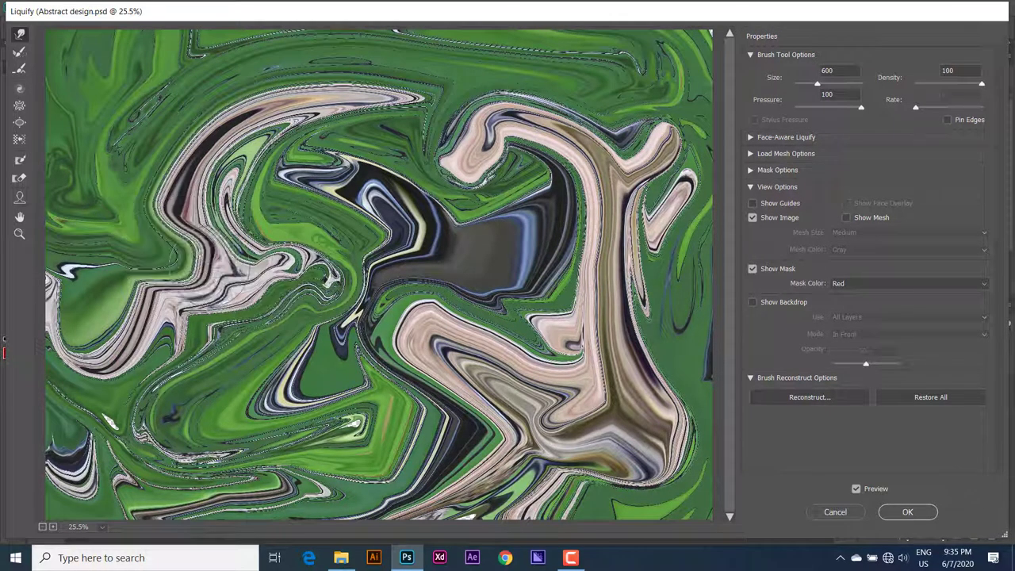
Push the lower-left swirls right and twist bluish vortices in the centre and lower right.
{"action": "left_click_drag", "start_coordinate": [230, 151], "coordinate": [333, 111]}
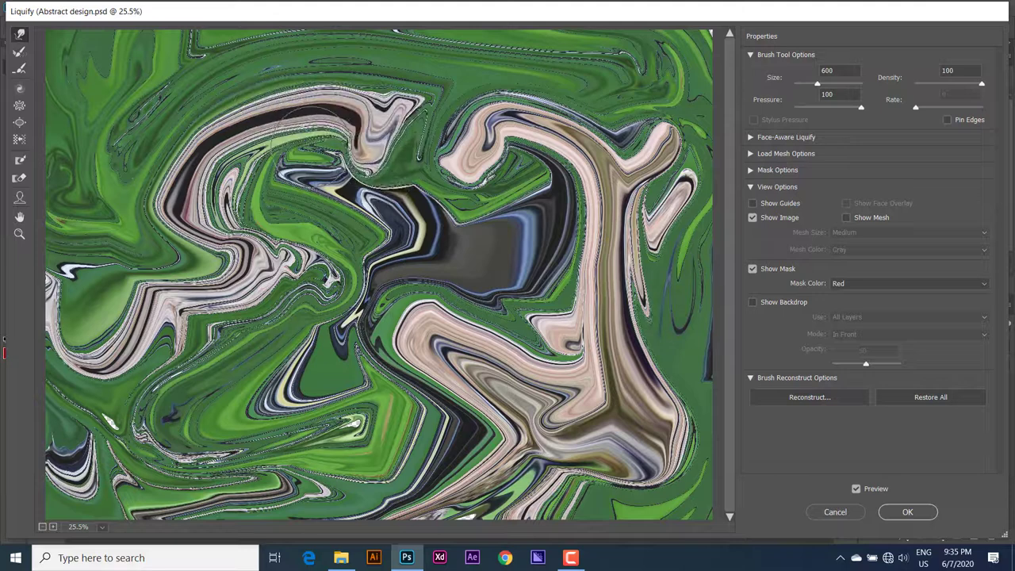
{"action": "left_click_drag", "start_coordinate": [118, 255], "coordinate": [175, 253]}
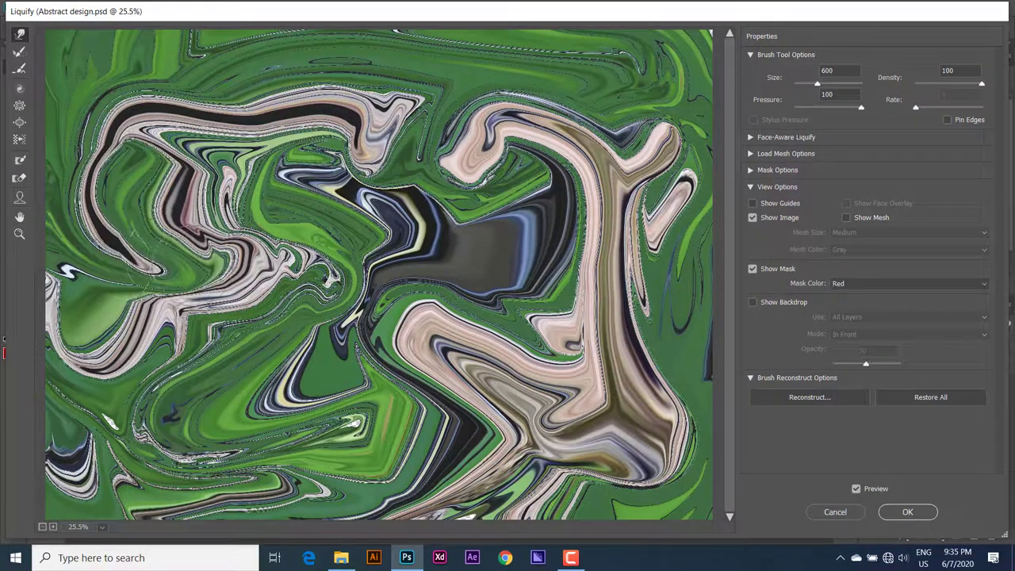
{"action": "mouse_move", "coordinate": [158, 286]}
{"action": "left_mouse_down"}
{"action": "mouse_move", "coordinate": [230, 388]}
{"action": "mouse_move", "coordinate": [253, 404]}
{"action": "mouse_move", "coordinate": [183, 349]}
{"action": "mouse_move", "coordinate": [79, 301]}
{"action": "left_mouse_up"}
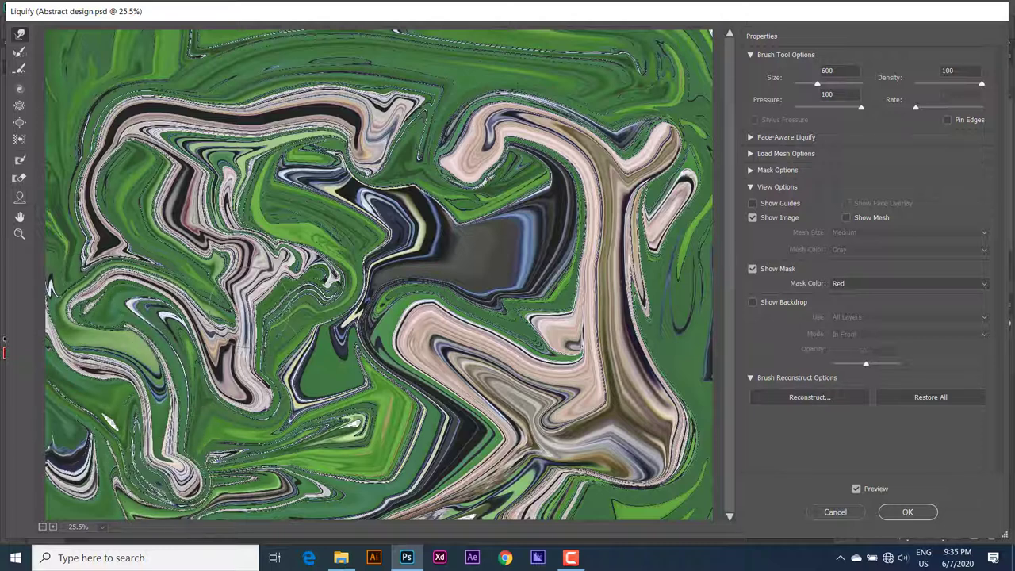
{"action": "left_click_drag", "start_coordinate": [234, 278], "coordinate": [354, 279]}
{"action": "mouse_move", "coordinate": [437, 235]}
{"action": "left_mouse_down"}
{"action": "mouse_move", "coordinate": [444, 262]}
{"action": "mouse_move", "coordinate": [531, 230]}
{"action": "mouse_move", "coordinate": [570, 238]}
{"action": "mouse_move", "coordinate": [508, 230]}
{"action": "mouse_move", "coordinate": [468, 269]}
{"action": "mouse_move", "coordinate": [413, 293]}
{"action": "mouse_move", "coordinate": [349, 237]}
{"action": "mouse_move", "coordinate": [428, 222]}
{"action": "left_mouse_up"}
{"action": "mouse_move", "coordinate": [400, 256]}
{"action": "left_mouse_down"}
{"action": "mouse_move", "coordinate": [377, 262]}
{"action": "mouse_move", "coordinate": [452, 60]}
{"action": "left_mouse_up"}
{"action": "mouse_move", "coordinate": [357, 270]}
{"action": "left_mouse_down"}
{"action": "mouse_move", "coordinate": [340, 373]}
{"action": "mouse_move", "coordinate": [253, 476]}
{"action": "left_mouse_up"}
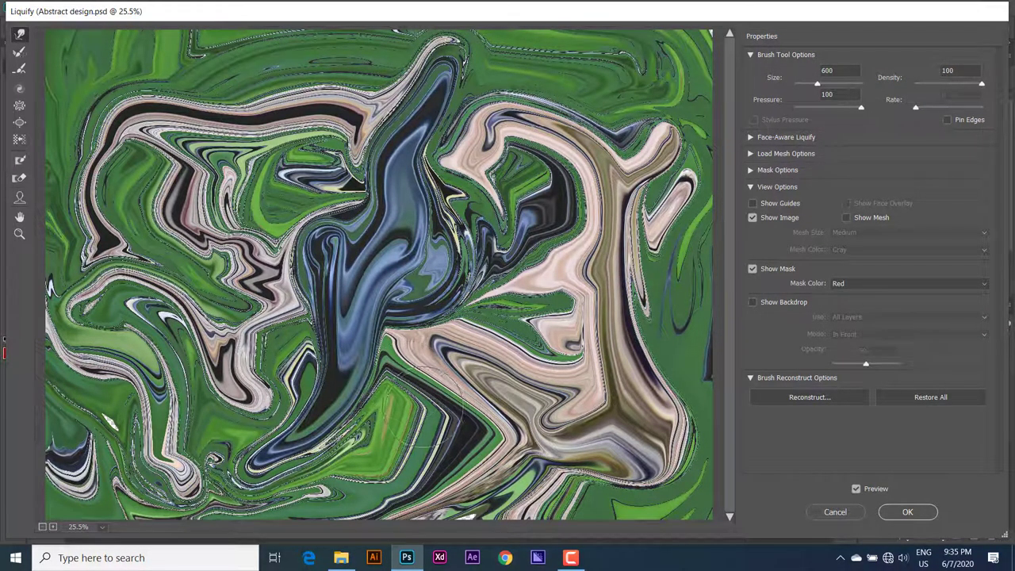
{"action": "mouse_move", "coordinate": [420, 400]}
{"action": "left_mouse_down"}
{"action": "mouse_move", "coordinate": [475, 388]}
{"action": "mouse_move", "coordinate": [567, 416]}
{"action": "mouse_move", "coordinate": [579, 253]}
{"action": "mouse_move", "coordinate": [570, 198]}
{"action": "mouse_move", "coordinate": [614, 96]}
{"action": "mouse_move", "coordinate": [635, 99]}
{"action": "mouse_move", "coordinate": [627, 309]}
{"action": "mouse_move", "coordinate": [574, 440]}
{"action": "mouse_move", "coordinate": [170, 472]}
{"action": "mouse_move", "coordinate": [119, 404]}
{"action": "mouse_move", "coordinate": [92, 331]}
{"action": "mouse_move", "coordinate": [99, 103]}
{"action": "mouse_move", "coordinate": [198, 87]}
{"action": "mouse_move", "coordinate": [499, 111]}
{"action": "mouse_move", "coordinate": [404, 214]}
{"action": "mouse_move", "coordinate": [349, 349]}
{"action": "mouse_move", "coordinate": [230, 428]}
{"action": "mouse_move", "coordinate": [570, 412]}
{"action": "mouse_move", "coordinate": [397, 396]}
{"action": "mouse_move", "coordinate": [444, 285]}
{"action": "mouse_move", "coordinate": [532, 349]}
{"action": "mouse_move", "coordinate": [413, 159]}
{"action": "mouse_move", "coordinate": [621, 112]}
{"action": "left_mouse_up"}
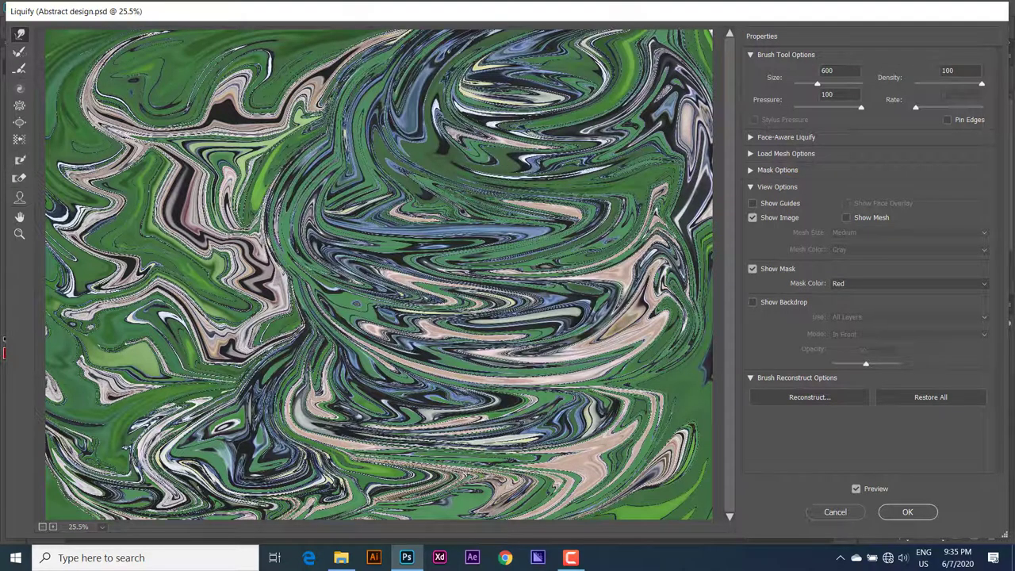
Sweep the bottom and centre strands into the top right and loop the left strands upward.
{"action": "mouse_move", "coordinate": [238, 444]}
{"action": "left_mouse_down"}
{"action": "mouse_move", "coordinate": [143, 459]}
{"action": "mouse_move", "coordinate": [511, 428]}
{"action": "mouse_move", "coordinate": [357, 432]}
{"action": "mouse_move", "coordinate": [571, 325]}
{"action": "mouse_move", "coordinate": [397, 368]}
{"action": "mouse_move", "coordinate": [627, 182]}
{"action": "left_mouse_up"}
{"action": "mouse_move", "coordinate": [559, 194]}
{"action": "left_mouse_down"}
{"action": "mouse_move", "coordinate": [587, 150]}
{"action": "mouse_move", "coordinate": [582, 103]}
{"action": "mouse_move", "coordinate": [595, 68]}
{"action": "left_mouse_up"}
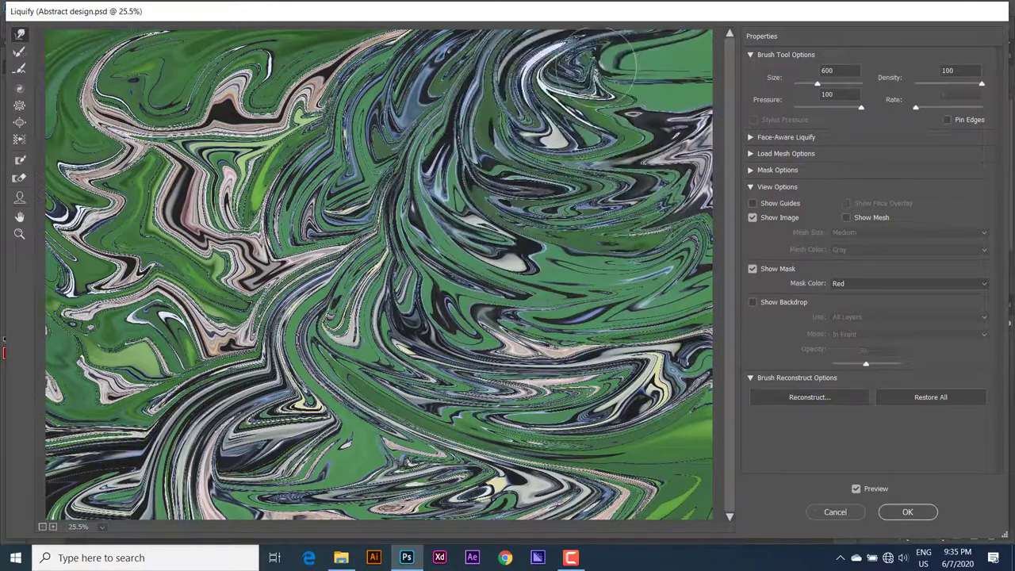
{"action": "mouse_move", "coordinate": [171, 261]}
{"action": "left_mouse_down"}
{"action": "mouse_move", "coordinate": [147, 238]}
{"action": "mouse_move", "coordinate": [91, 79]}
{"action": "mouse_move", "coordinate": [68, 47]}
{"action": "mouse_move", "coordinate": [159, 80]}
{"action": "mouse_move", "coordinate": [119, 47]}
{"action": "mouse_move", "coordinate": [95, 87]}
{"action": "mouse_move", "coordinate": [143, 111]}
{"action": "mouse_move", "coordinate": [119, 79]}
{"action": "mouse_move", "coordinate": [175, 87]}
{"action": "mouse_move", "coordinate": [103, 119]}
{"action": "mouse_move", "coordinate": [87, 158]}
{"action": "mouse_move", "coordinate": [95, 182]}
{"action": "mouse_move", "coordinate": [80, 341]}
{"action": "mouse_move", "coordinate": [95, 373]}
{"action": "mouse_move", "coordinate": [119, 317]}
{"action": "mouse_move", "coordinate": [111, 341]}
{"action": "mouse_move", "coordinate": [111, 270]}
{"action": "mouse_move", "coordinate": [135, 230]}
{"action": "mouse_move", "coordinate": [115, 186]}
{"action": "mouse_move", "coordinate": [147, 166]}
{"action": "mouse_move", "coordinate": [171, 123]}
{"action": "mouse_move", "coordinate": [269, 56]}
{"action": "mouse_move", "coordinate": [158, 95]}
{"action": "mouse_move", "coordinate": [87, 72]}
{"action": "mouse_move", "coordinate": [151, 60]}
{"action": "mouse_move", "coordinate": [175, 151]}
{"action": "mouse_move", "coordinate": [119, 222]}
{"action": "mouse_move", "coordinate": [79, 365]}
{"action": "mouse_move", "coordinate": [76, 333]}
{"action": "left_mouse_up"}
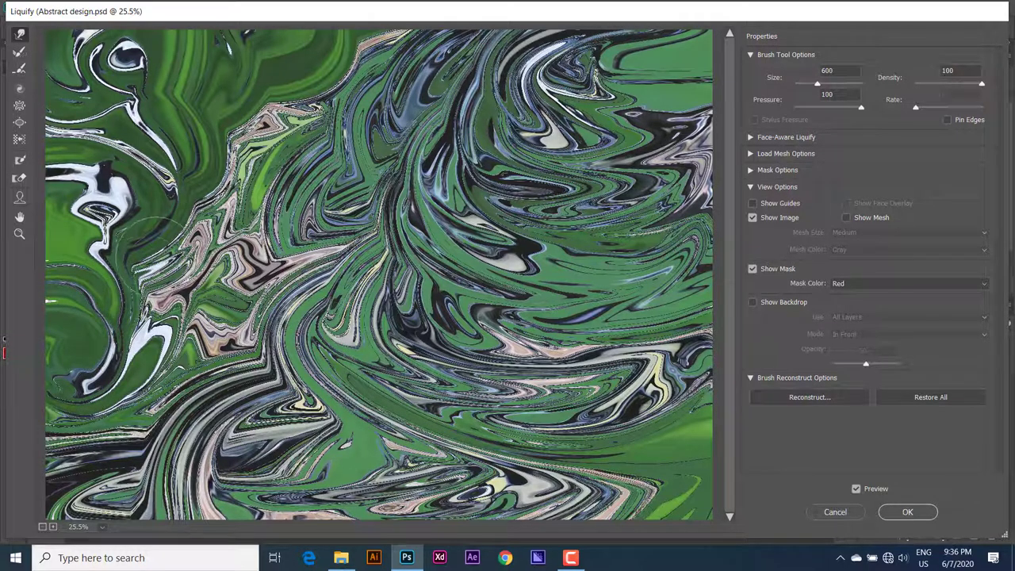
Curl the left green and pink strands upward and commit the Liquify warp to Layer 4.
{"action": "mouse_move", "coordinate": [155, 242]}
{"action": "left_mouse_down"}
{"action": "mouse_move", "coordinate": [119, 340]}
{"action": "mouse_move", "coordinate": [95, 317]}
{"action": "mouse_move", "coordinate": [95, 230]}
{"action": "mouse_move", "coordinate": [159, 139]}
{"action": "mouse_move", "coordinate": [262, 63]}
{"action": "mouse_move", "coordinate": [317, 88]}
{"action": "mouse_move", "coordinate": [139, 103]}
{"action": "mouse_move", "coordinate": [147, 230]}
{"action": "mouse_move", "coordinate": [222, 134]}
{"action": "mouse_move", "coordinate": [238, 87]}
{"action": "mouse_move", "coordinate": [253, 119]}
{"action": "mouse_move", "coordinate": [229, 143]}
{"action": "mouse_move", "coordinate": [167, 159]}
{"action": "mouse_move", "coordinate": [135, 270]}
{"action": "mouse_move", "coordinate": [87, 261]}
{"action": "mouse_move", "coordinate": [119, 333]}
{"action": "mouse_move", "coordinate": [88, 301]}
{"action": "mouse_move", "coordinate": [182, 254]}
{"action": "mouse_move", "coordinate": [285, 67]}
{"action": "left_mouse_up"}
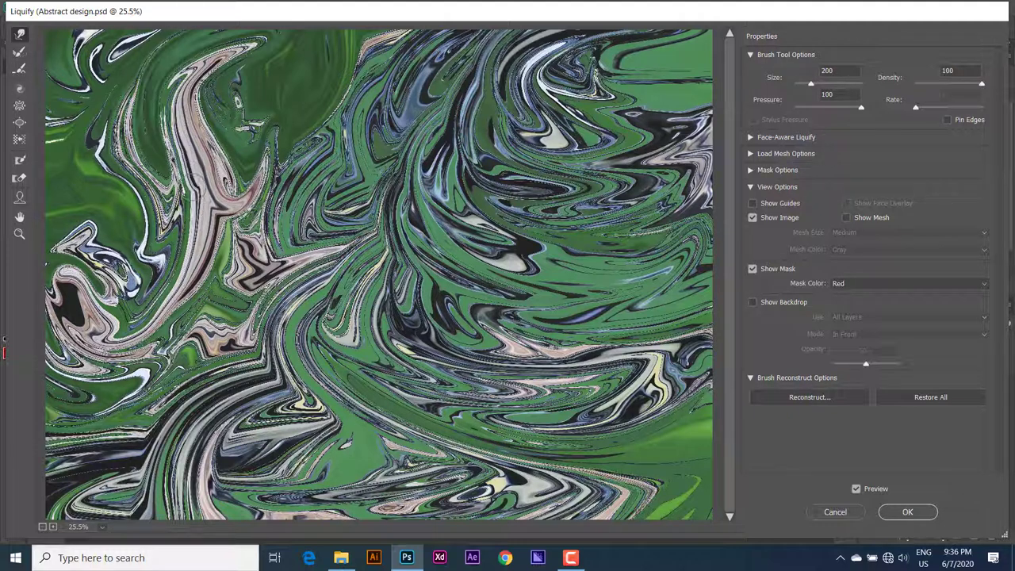
{"action": "left_click_drag", "start_coordinate": [194, 179], "coordinate": [131, 135]}
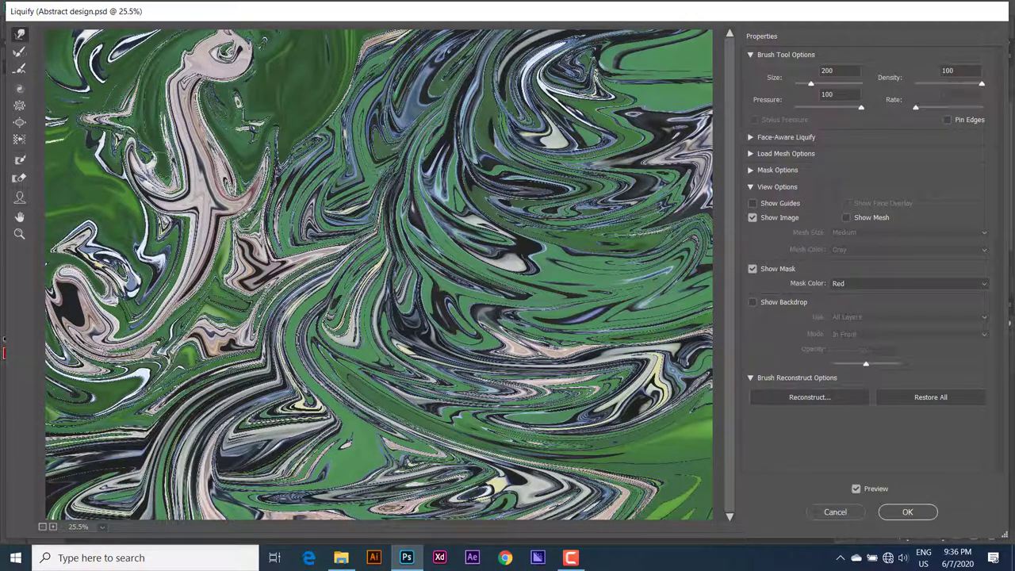
{"action": "left_click_drag", "start_coordinate": [167, 317], "coordinate": [130, 204]}
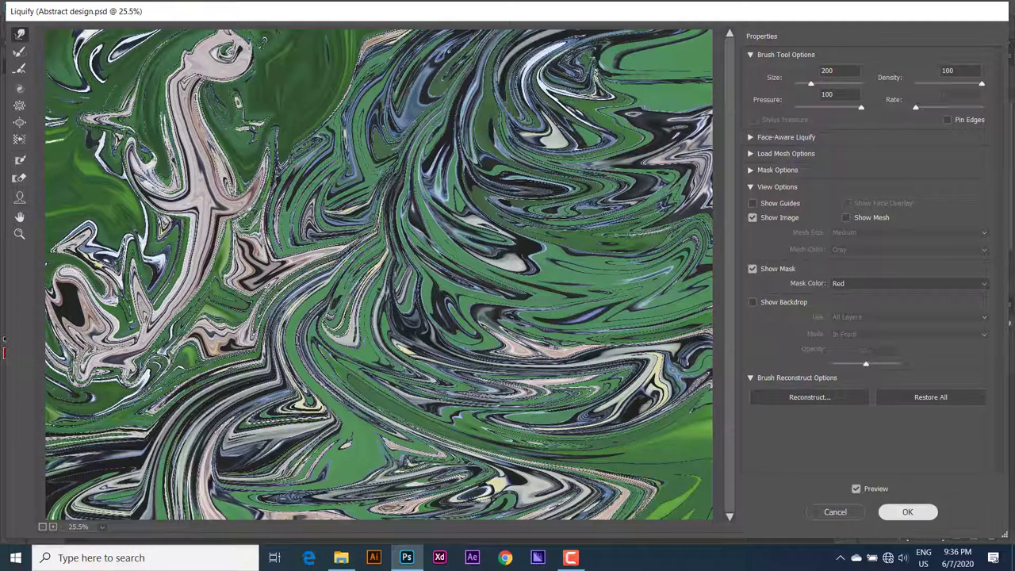
{"action": "key", "text": "Return"}
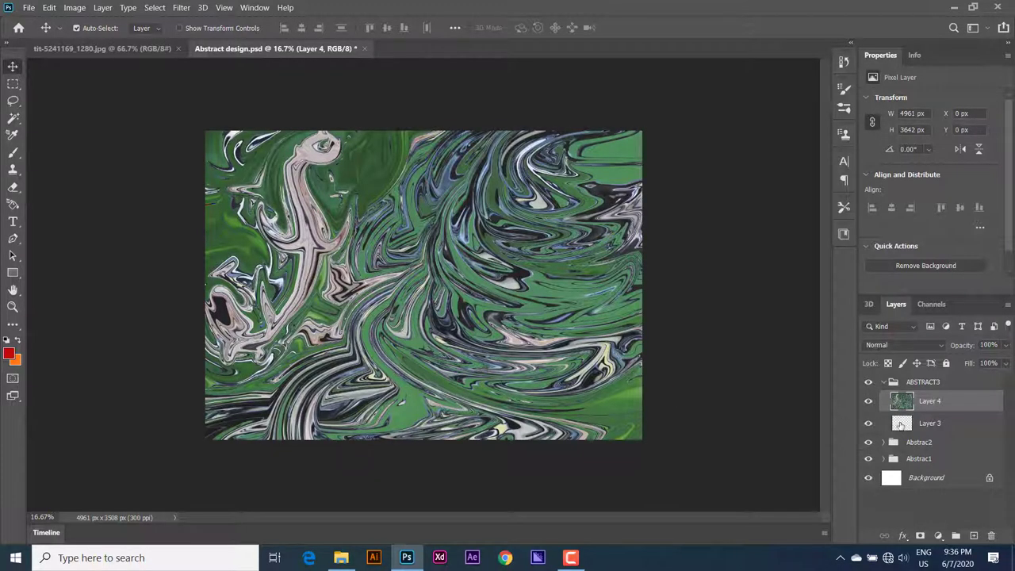
Move Layer 3 above Layer 4 and add a Gradient Map adjustment layer.
{"action": "left_click", "coordinate": [900, 425]}
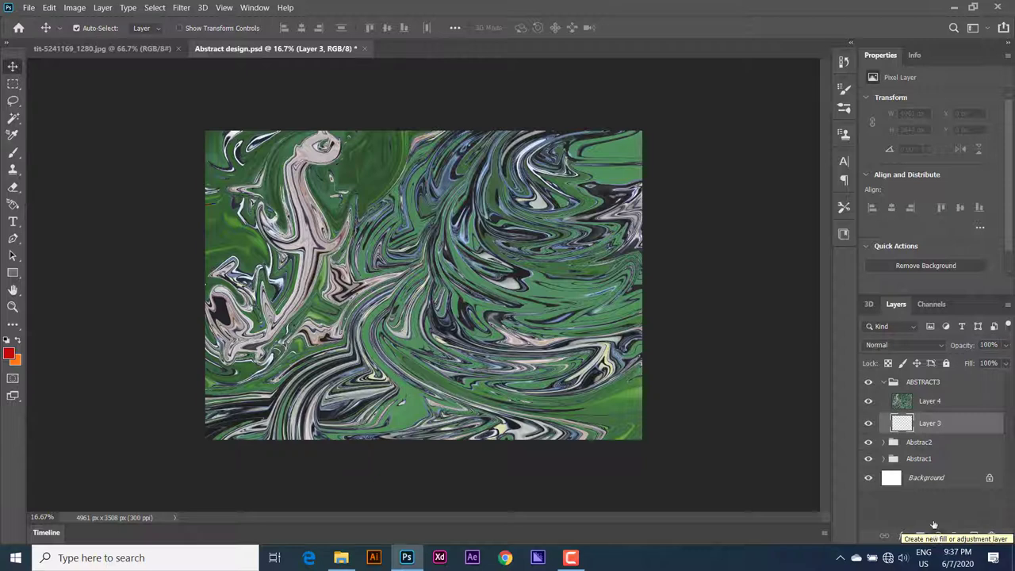
{"action": "mouse_move", "coordinate": [918, 426]}
{"action": "left_mouse_down"}
{"action": "mouse_move", "coordinate": [916, 398]}
{"action": "mouse_move", "coordinate": [929, 400]}
{"action": "left_mouse_up"}
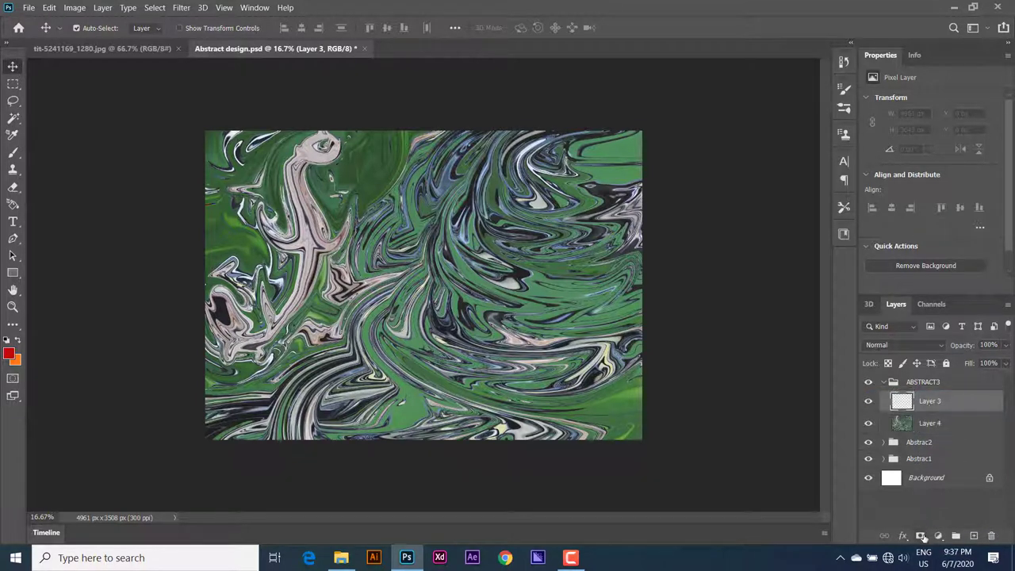
{"action": "left_click", "coordinate": [938, 537]}
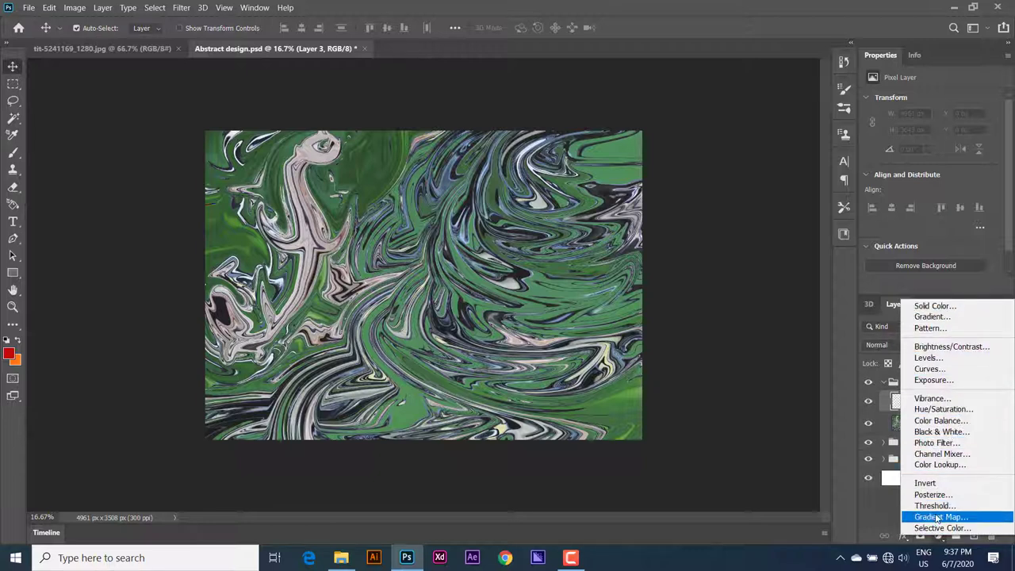
{"action": "left_click", "coordinate": [936, 516]}
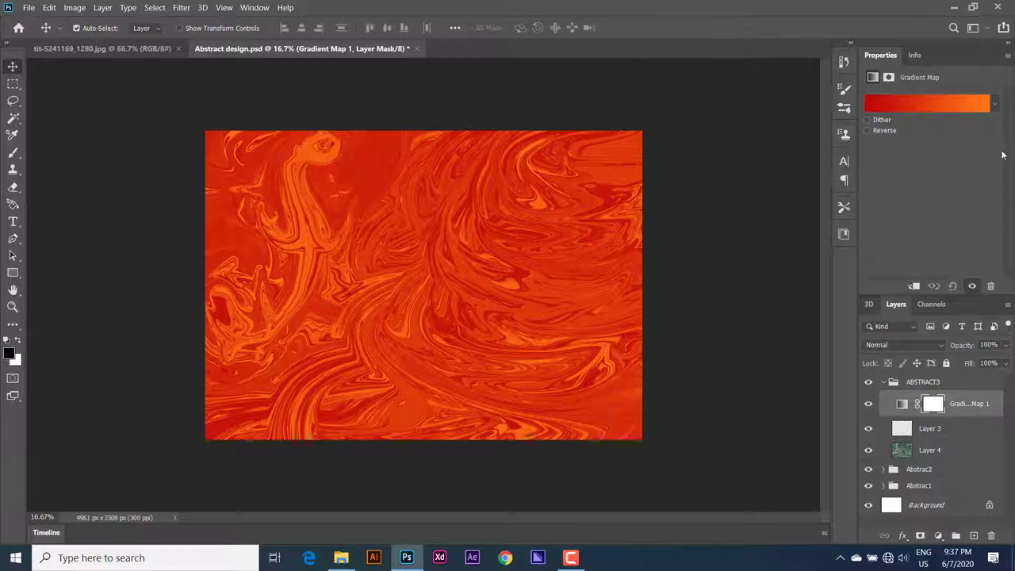
Apply a purple-blue preset from the Blues gradients to the gradient map.
{"action": "left_click", "coordinate": [994, 105]}
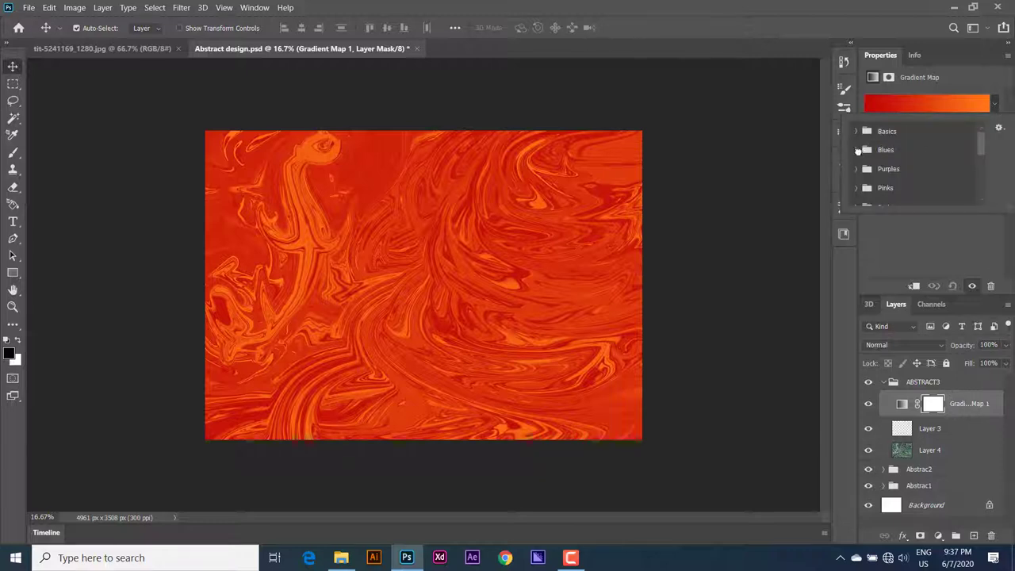
{"action": "left_click", "coordinate": [857, 150]}
{"action": "scroll", "coordinate": [916, 175], "scroll_direction": "down", "scroll_amount": 3}
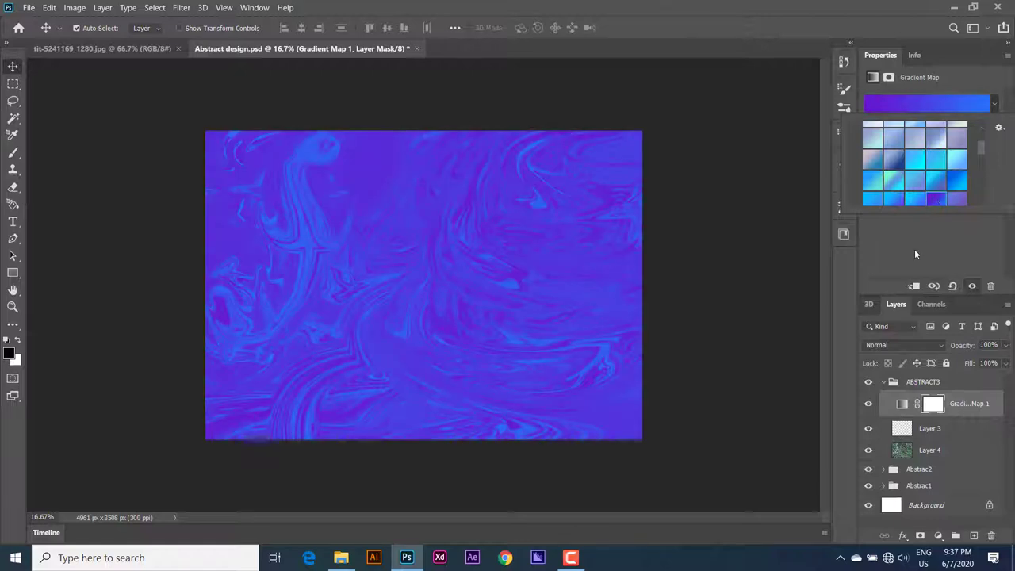
{"action": "left_click", "coordinate": [914, 249]}
Blend the gradient map with Subtract, after trying Exclusion, at 60% opacity.
{"action": "left_click", "coordinate": [888, 344]}
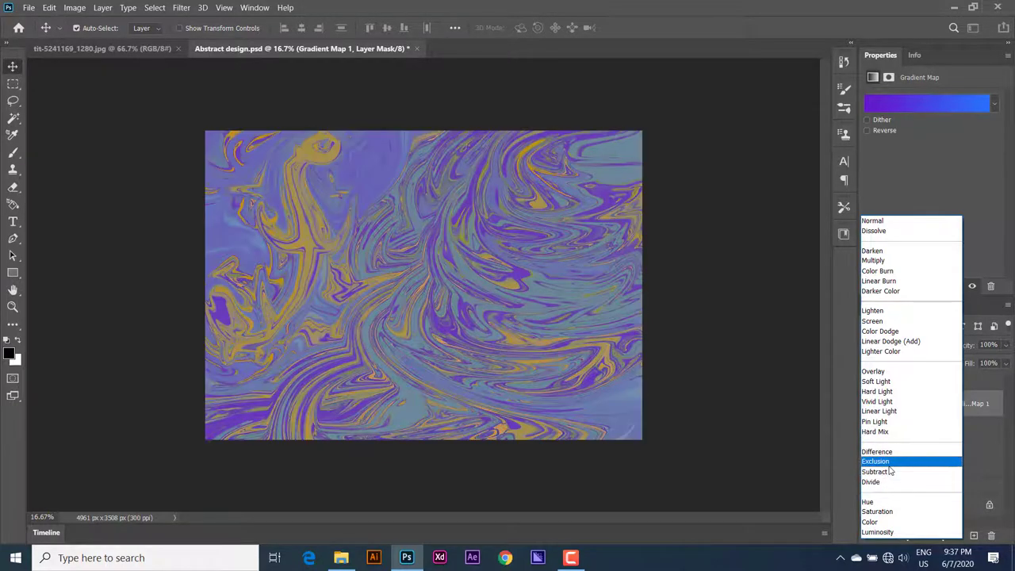
{"action": "left_click", "coordinate": [889, 473]}
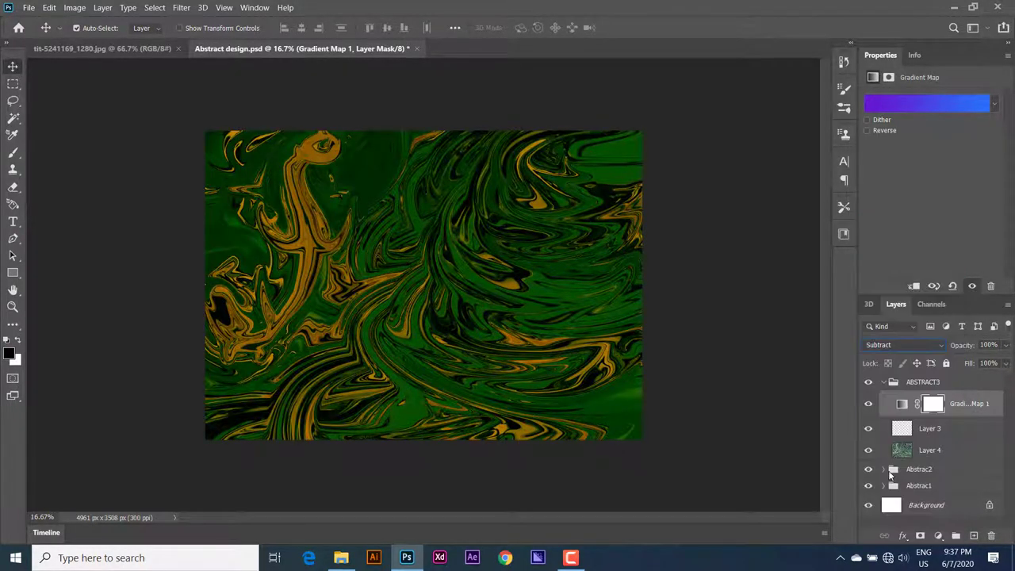
{"action": "left_click", "coordinate": [922, 349]}
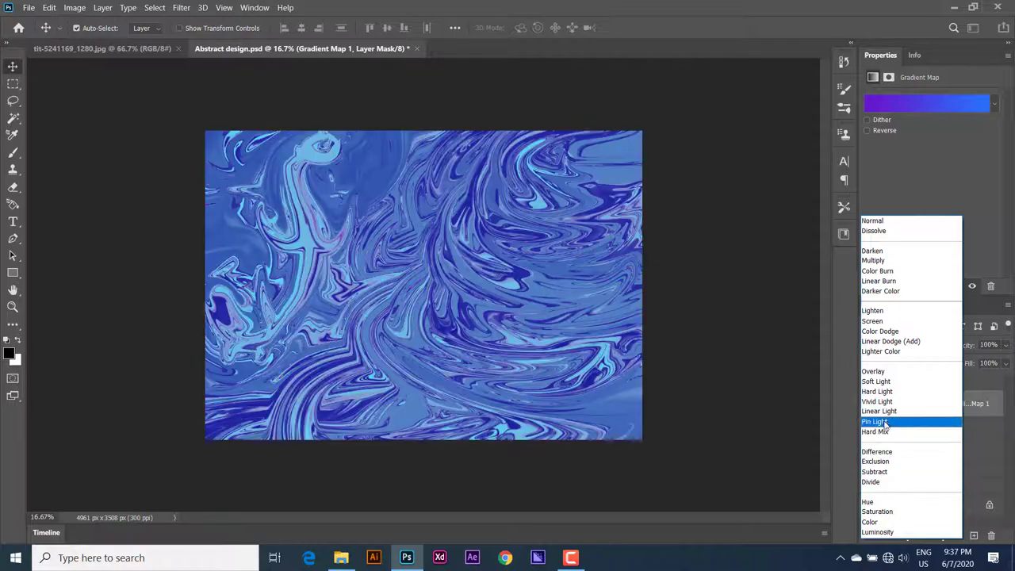
{"action": "left_click", "coordinate": [884, 461]}
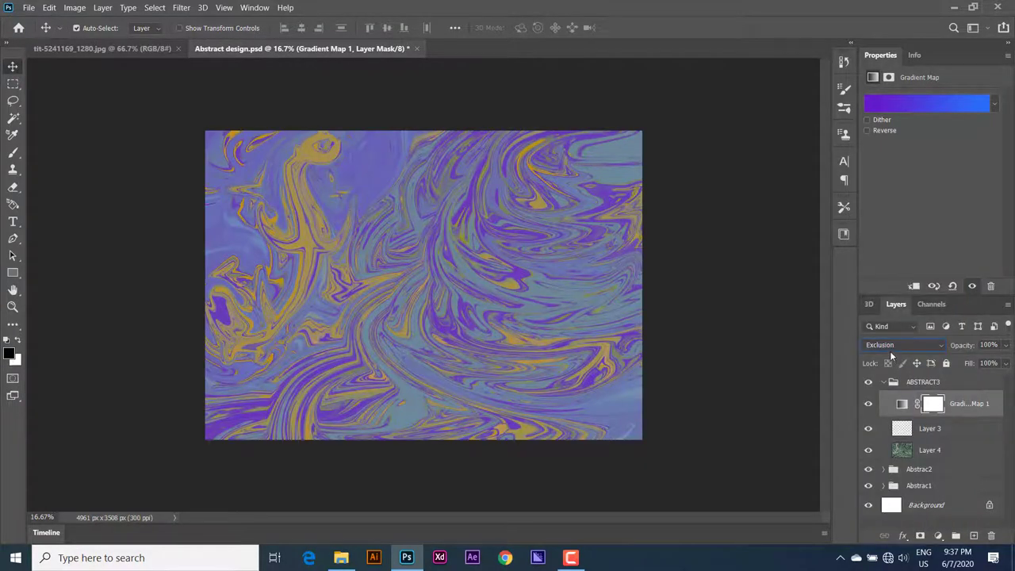
{"action": "left_click", "coordinate": [891, 352]}
{"action": "left_click", "coordinate": [893, 467]}
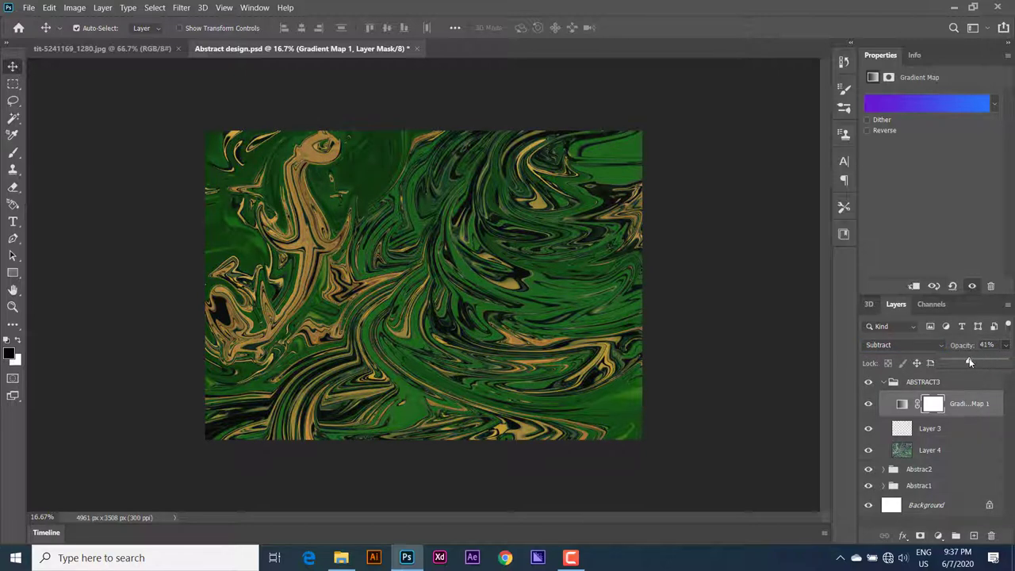
{"action": "left_click_drag", "start_coordinate": [977, 362], "coordinate": [981, 362]}
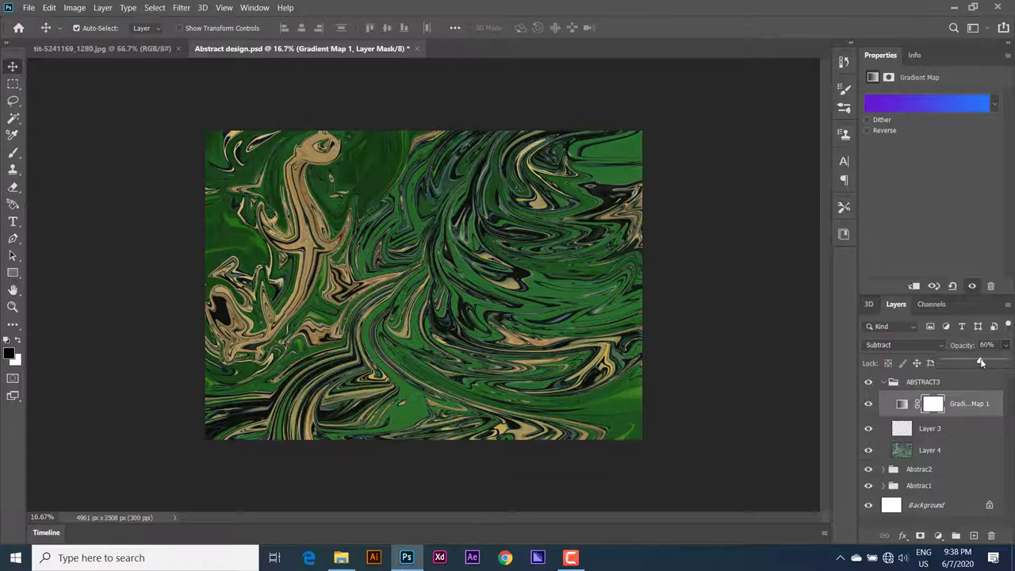
Delete Layer 3 and open the blend mode choices for Layer 4.
{"action": "left_click", "coordinate": [921, 429]}
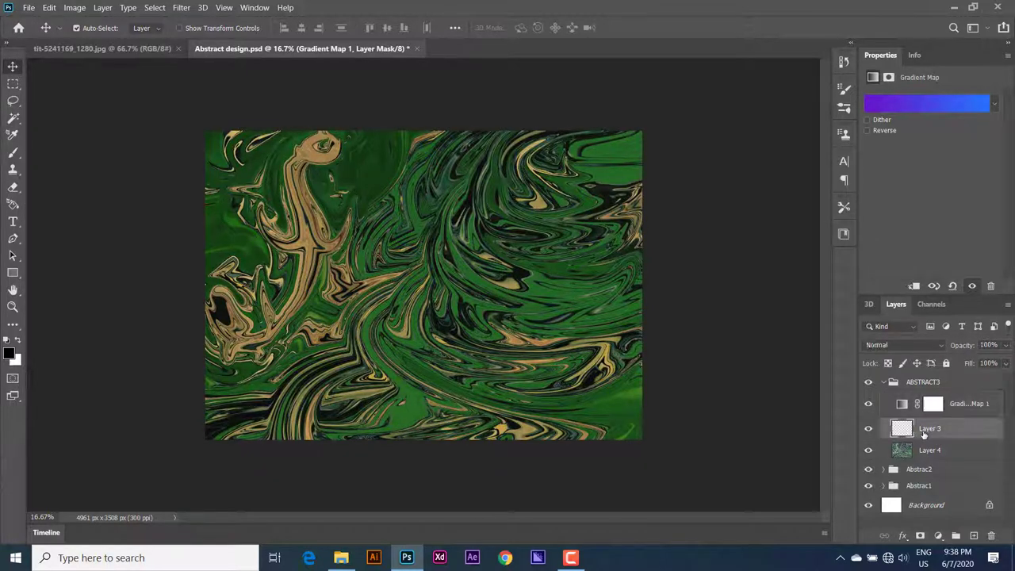
{"action": "key", "text": "Delete"}
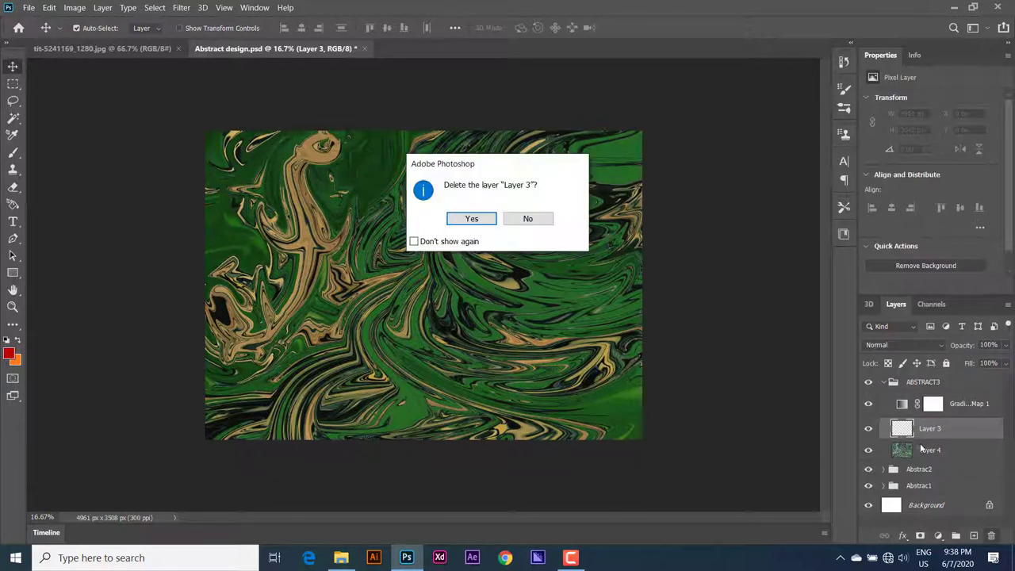
{"action": "left_click", "coordinate": [474, 219]}
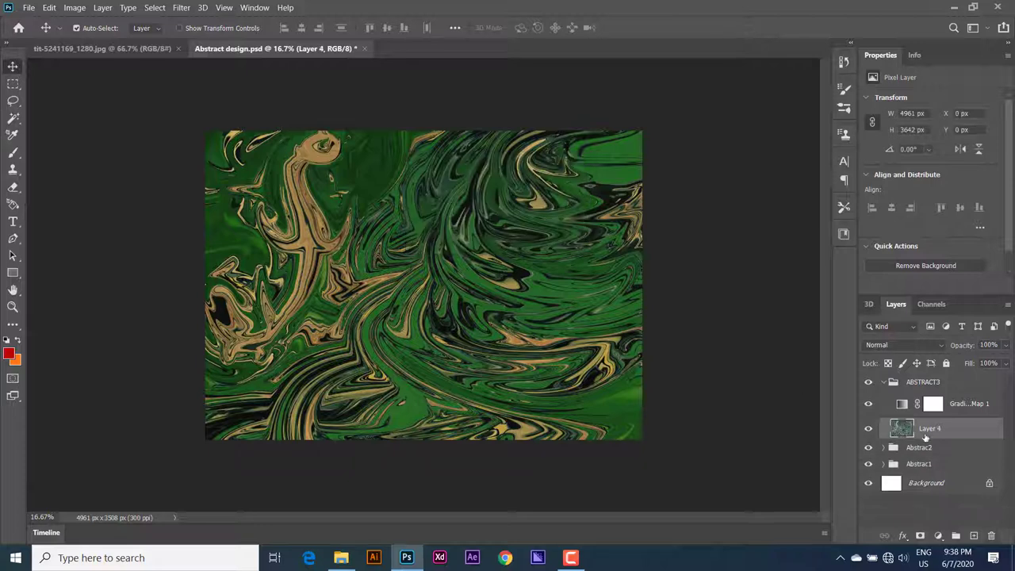
{"action": "left_click", "coordinate": [902, 344]}
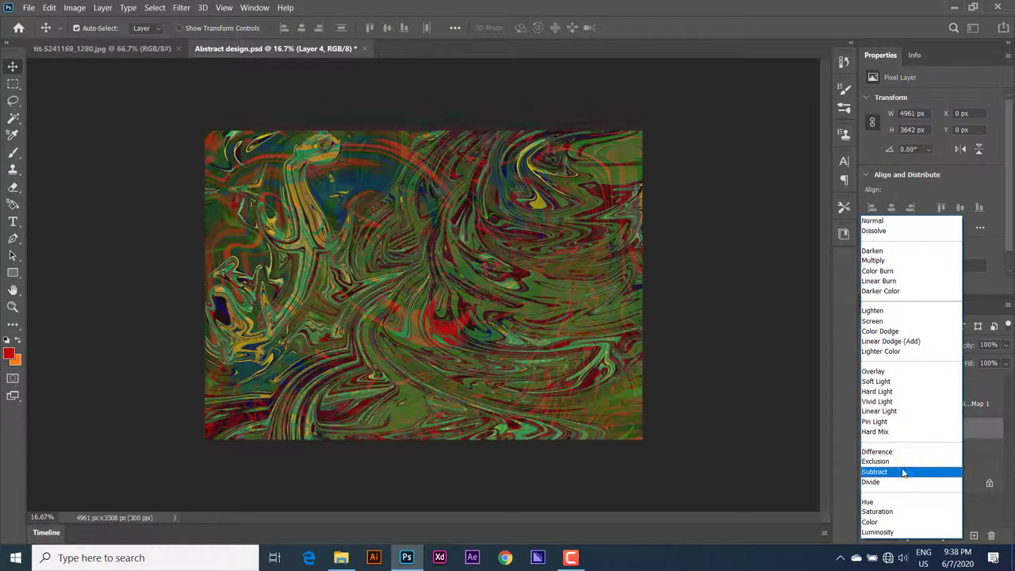
Switch Abstrac2's Layer 2 to Screen blend mode, then collapse the Abstrac2 group.
{"action": "left_click", "coordinate": [882, 373]}
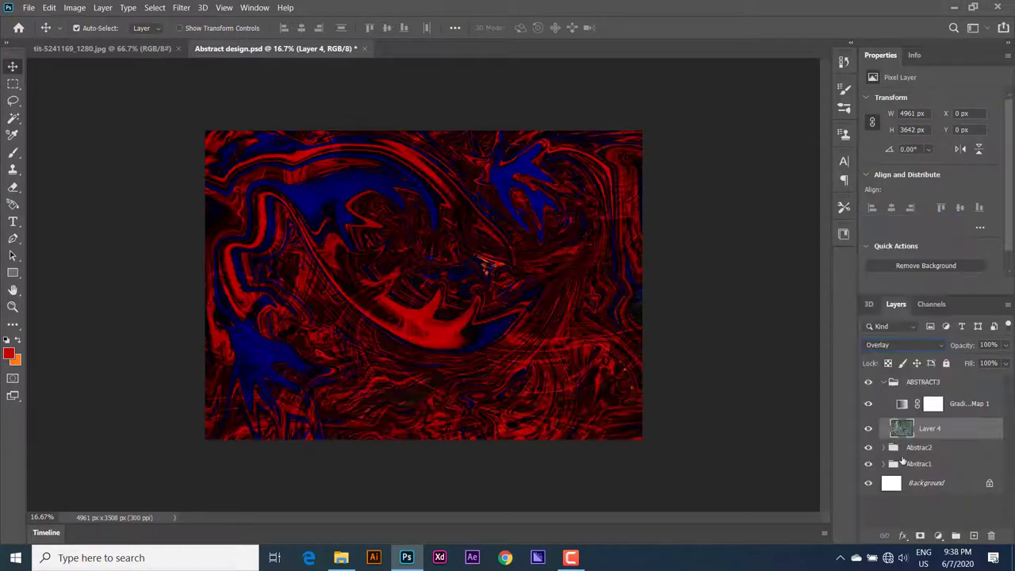
{"action": "left_click", "coordinate": [919, 448]}
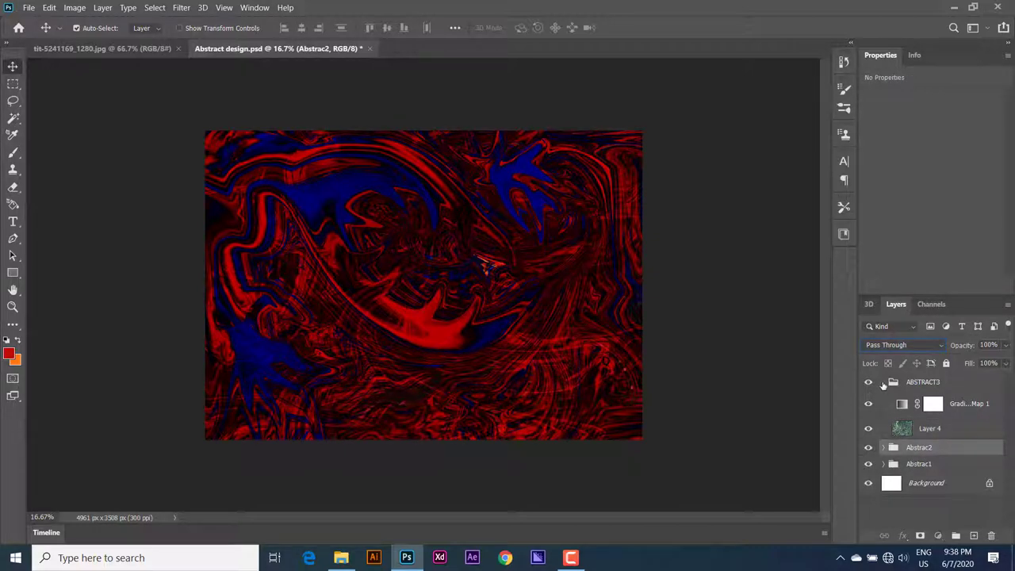
{"action": "left_click", "coordinate": [884, 382]}
{"action": "left_click", "coordinate": [885, 403]}
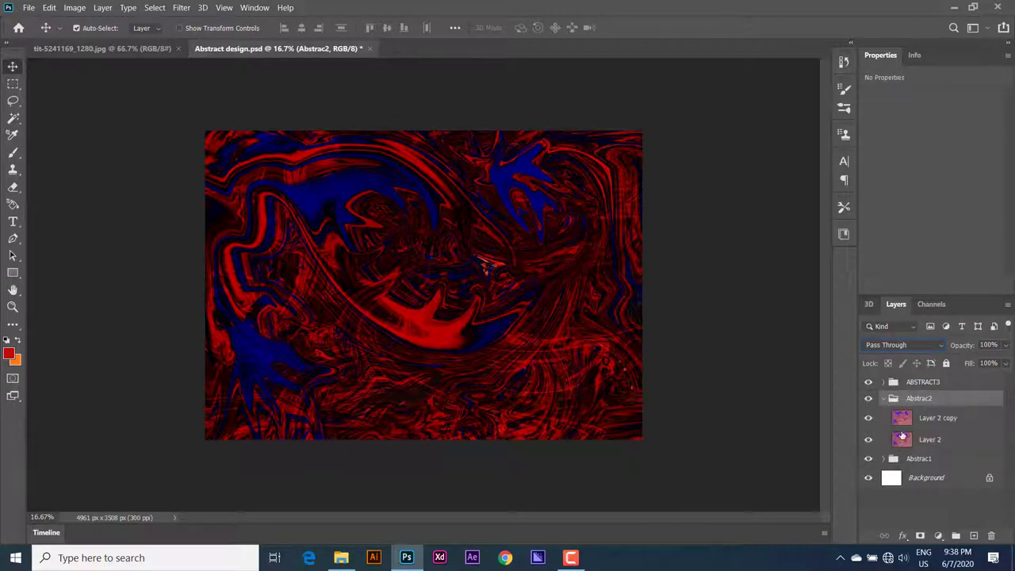
{"action": "left_click", "coordinate": [915, 420]}
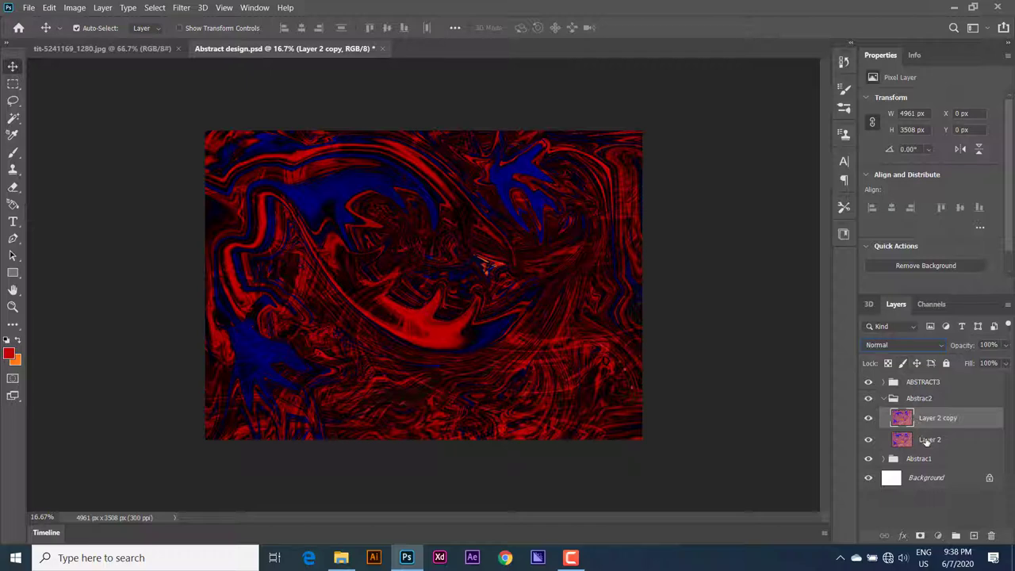
{"action": "left_click", "coordinate": [924, 440]}
{"action": "left_click", "coordinate": [904, 345]}
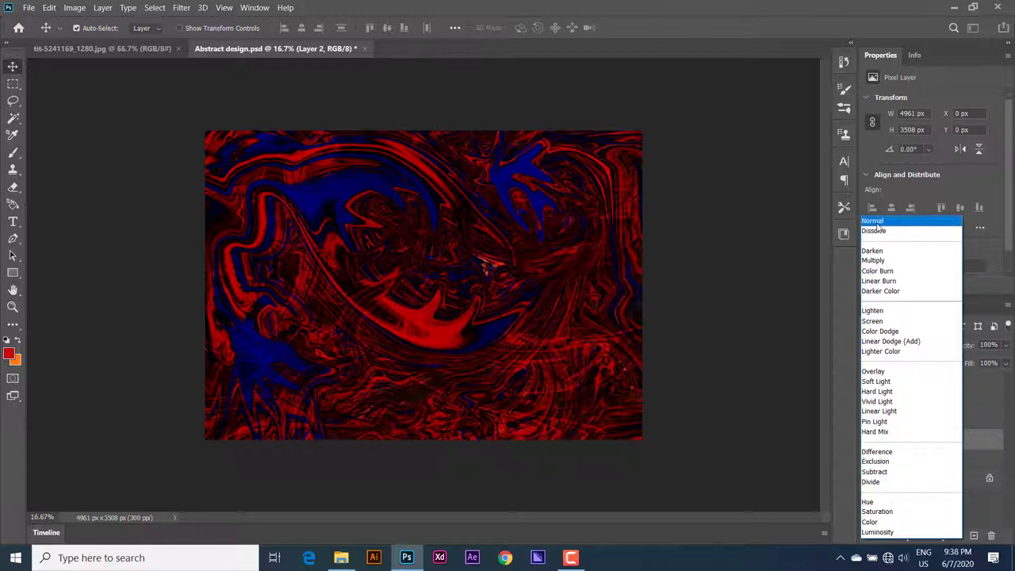
{"action": "left_click", "coordinate": [882, 323]}
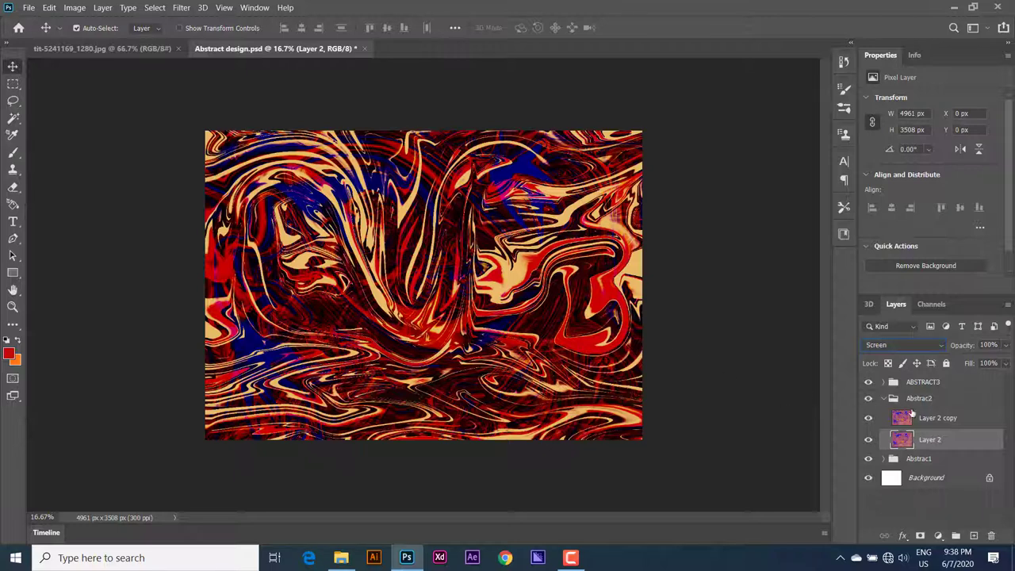
{"action": "left_click", "coordinate": [882, 398]}
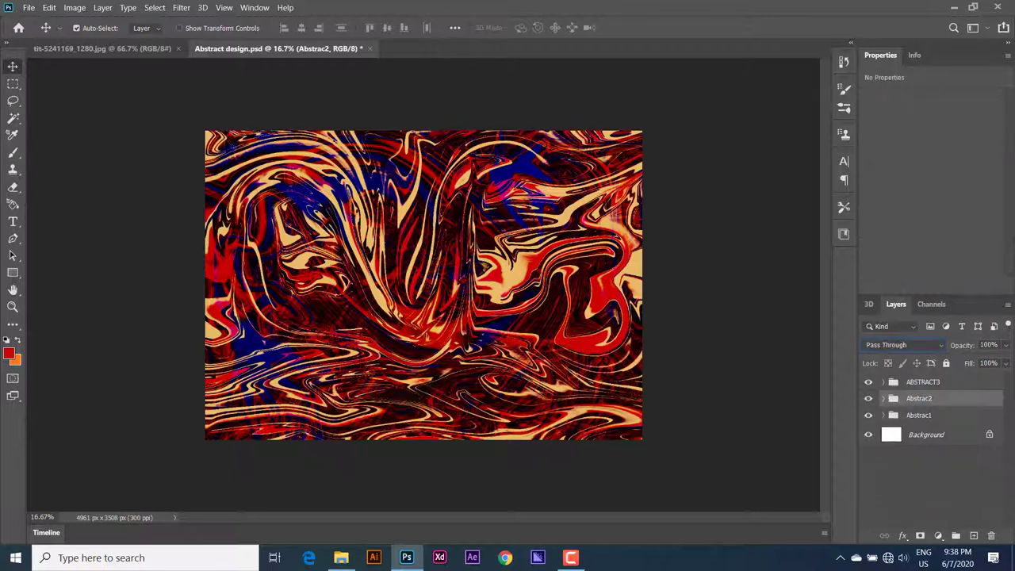
Hide Abstrac2 and Abstrac1, then try Color Burn on ABSTRACT3's Layer 4.
{"action": "left_click", "coordinate": [29, 8]}
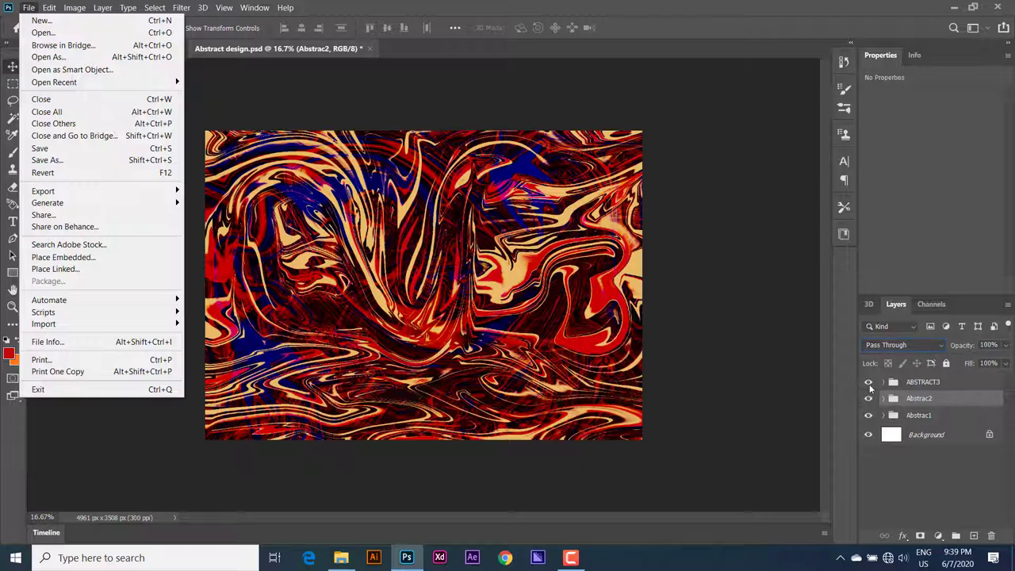
{"action": "left_click", "coordinate": [869, 398]}
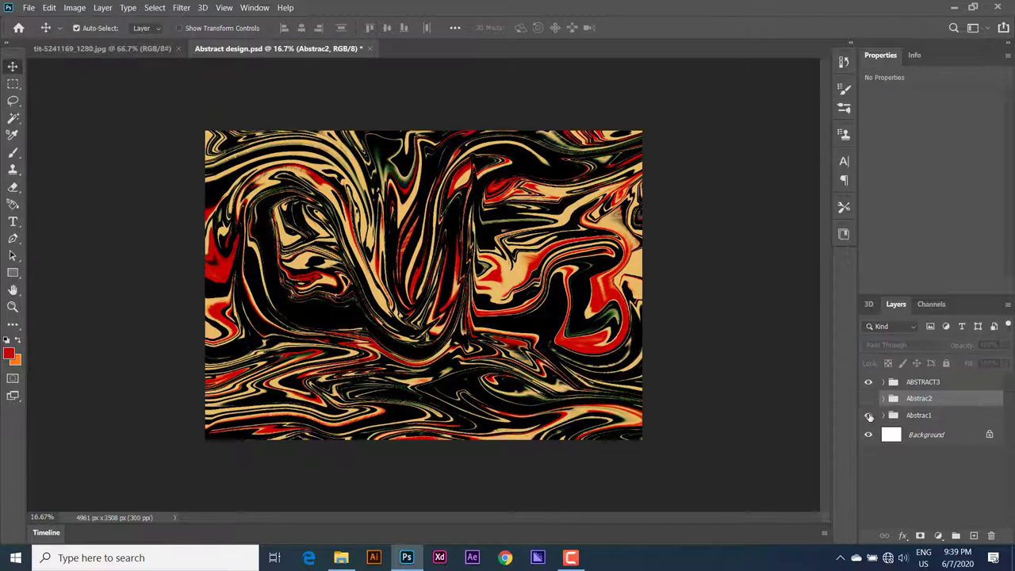
{"action": "left_click", "coordinate": [869, 415]}
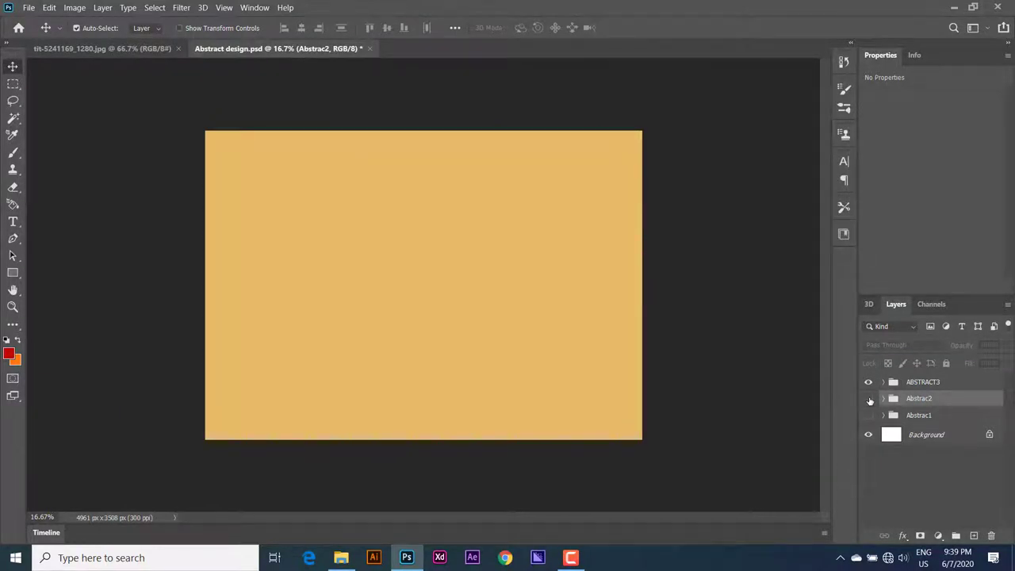
{"action": "left_click", "coordinate": [887, 386]}
{"action": "left_click", "coordinate": [884, 382]}
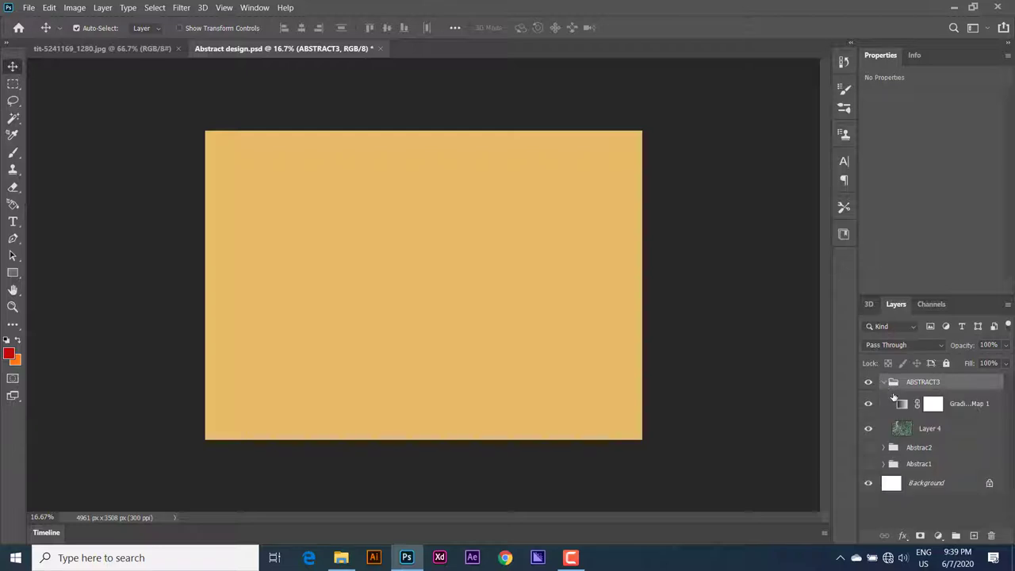
{"action": "left_click", "coordinate": [950, 405]}
{"action": "left_click", "coordinate": [936, 430]}
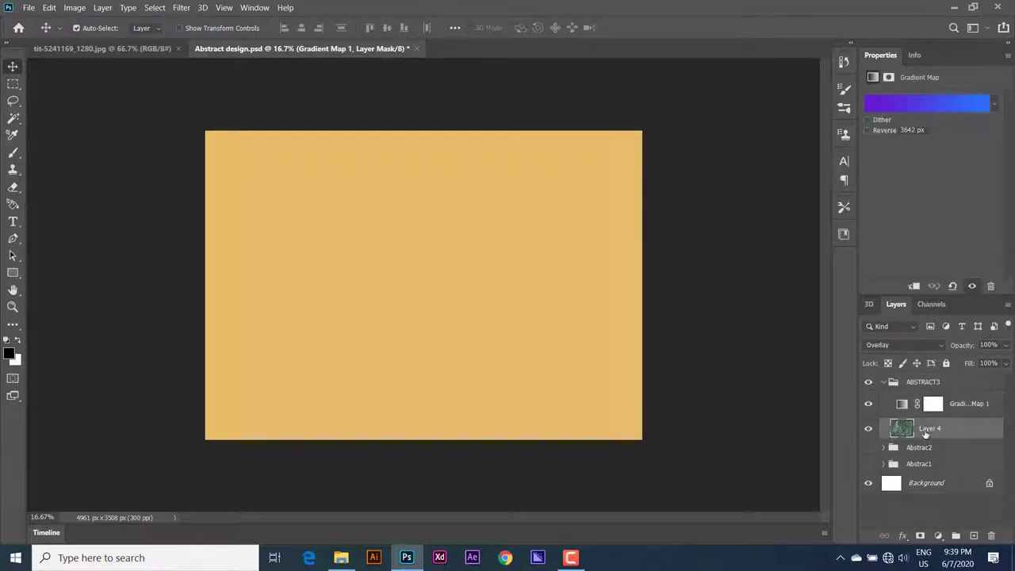
{"action": "left_click", "coordinate": [897, 344]}
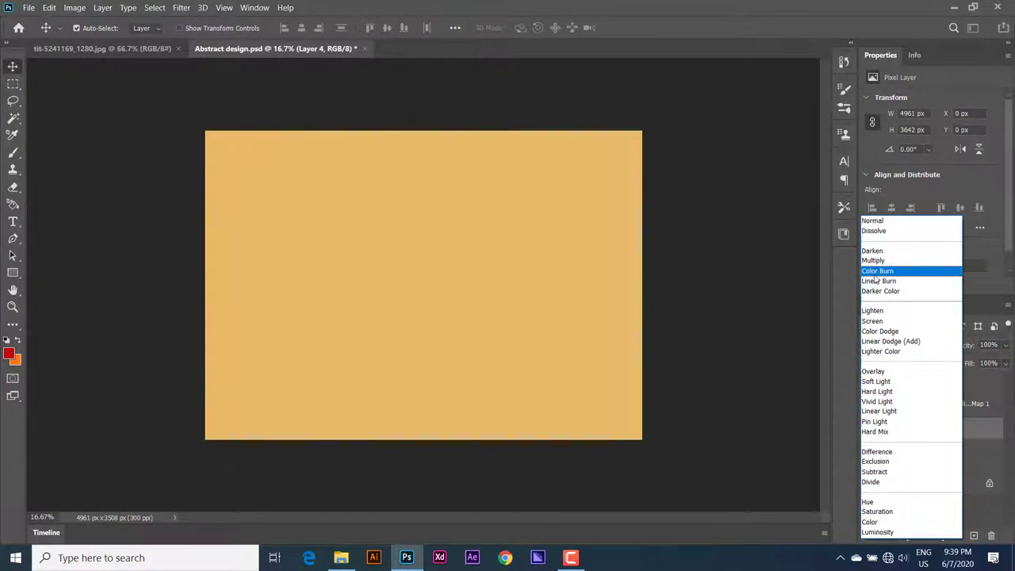
{"action": "left_click", "coordinate": [876, 271]}
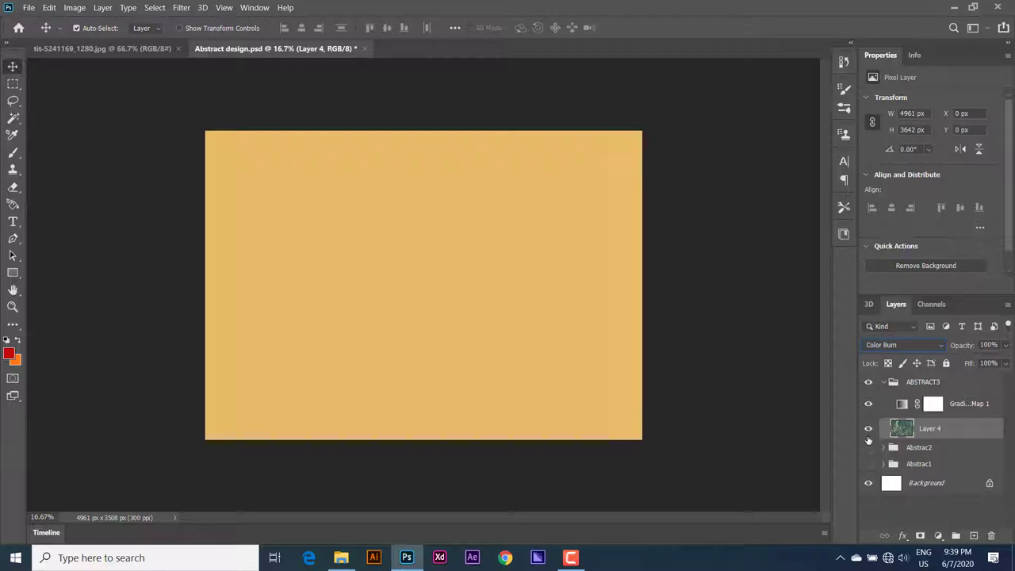
Inspect Abstrac2's layers and toggle Abstrac1 and Abstrac2 visibility to compare designs.
{"action": "left_click", "coordinate": [882, 383]}
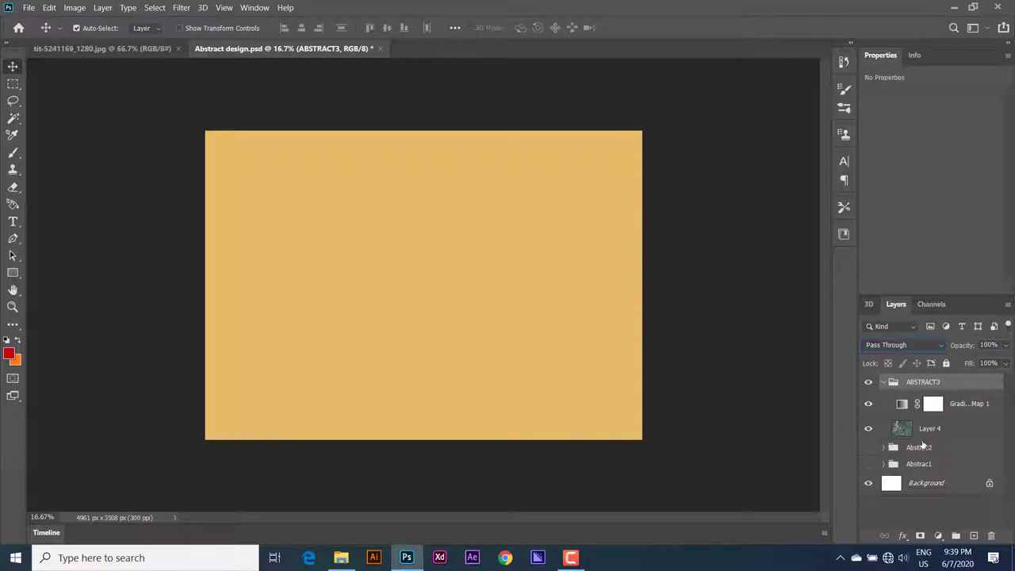
{"action": "left_click", "coordinate": [883, 383]}
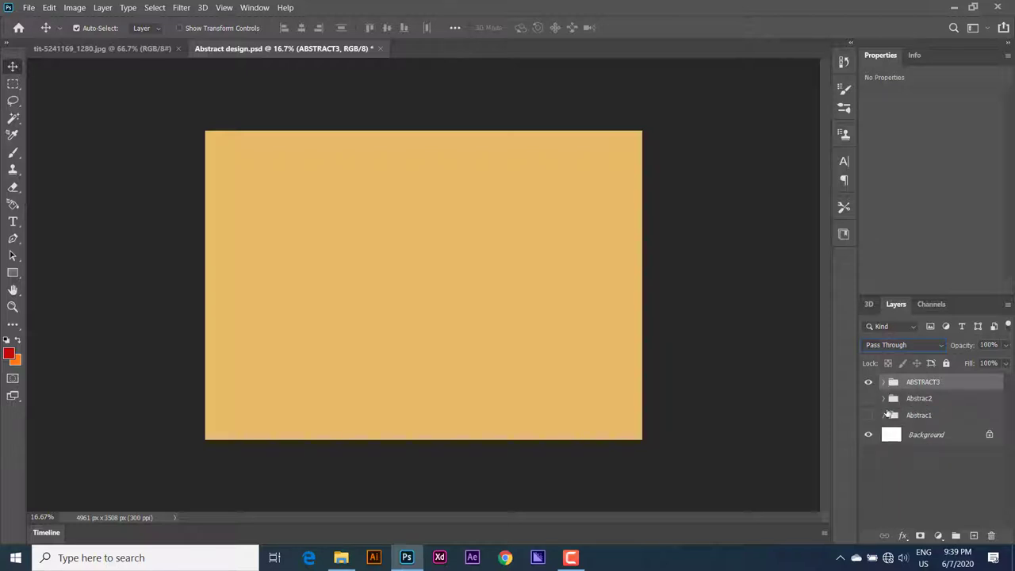
{"action": "left_click", "coordinate": [883, 398]}
{"action": "left_click", "coordinate": [908, 426]}
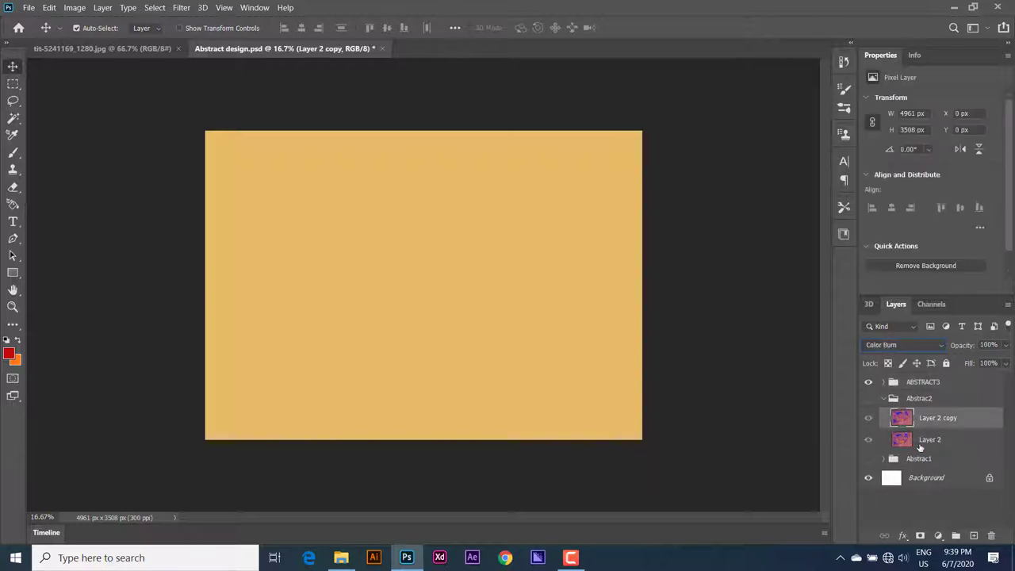
{"action": "left_click", "coordinate": [918, 443]}
{"action": "left_click", "coordinate": [868, 458]}
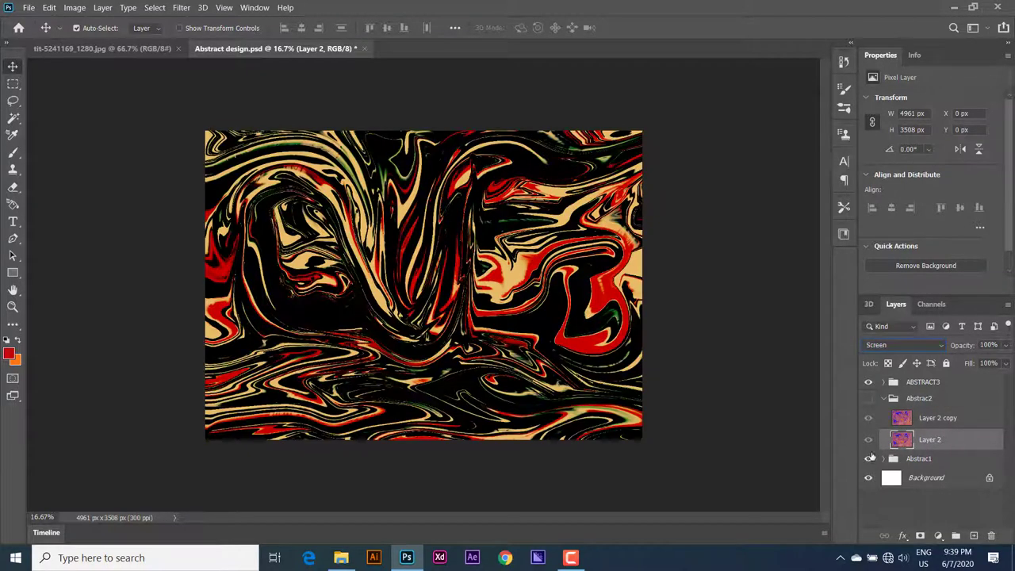
{"action": "left_click", "coordinate": [884, 399]}
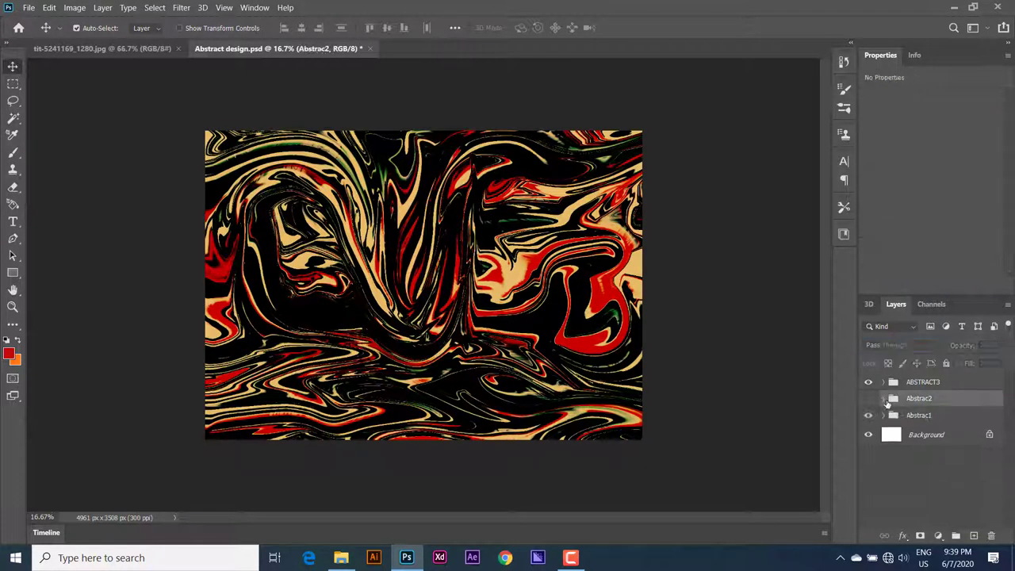
{"action": "left_click", "coordinate": [868, 414]}
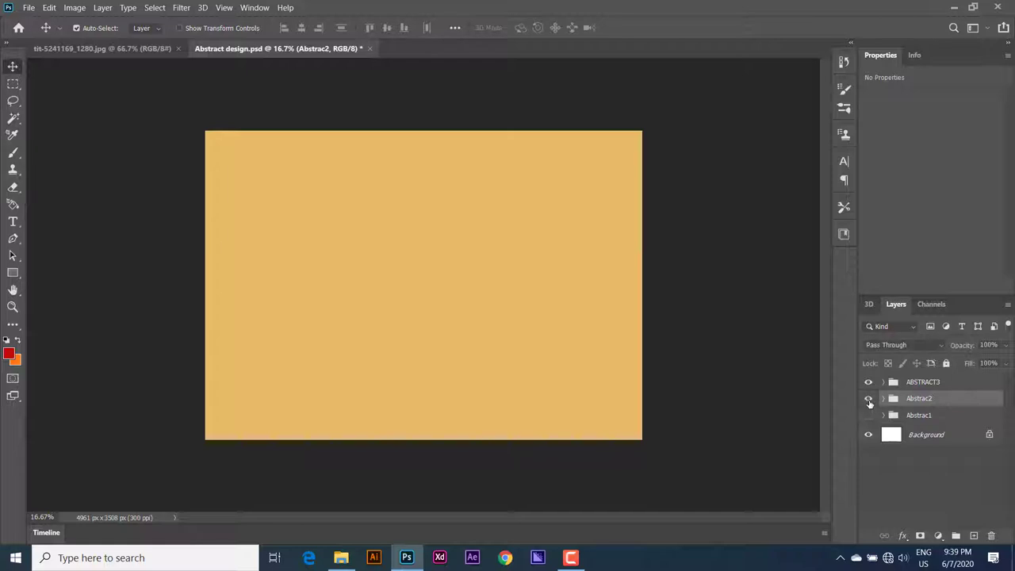
{"action": "left_click", "coordinate": [868, 415]}
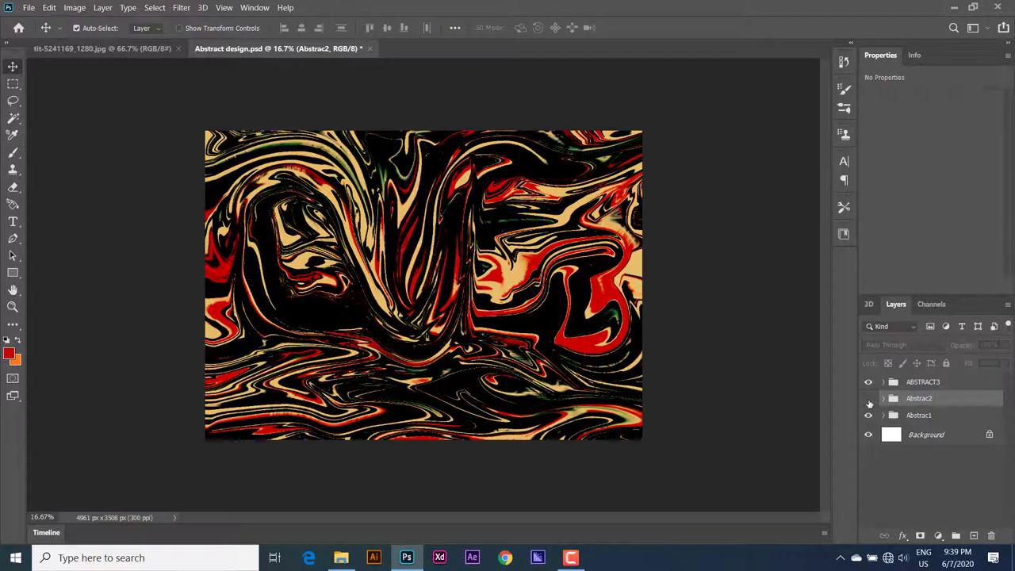
{"action": "left_click", "coordinate": [869, 401]}
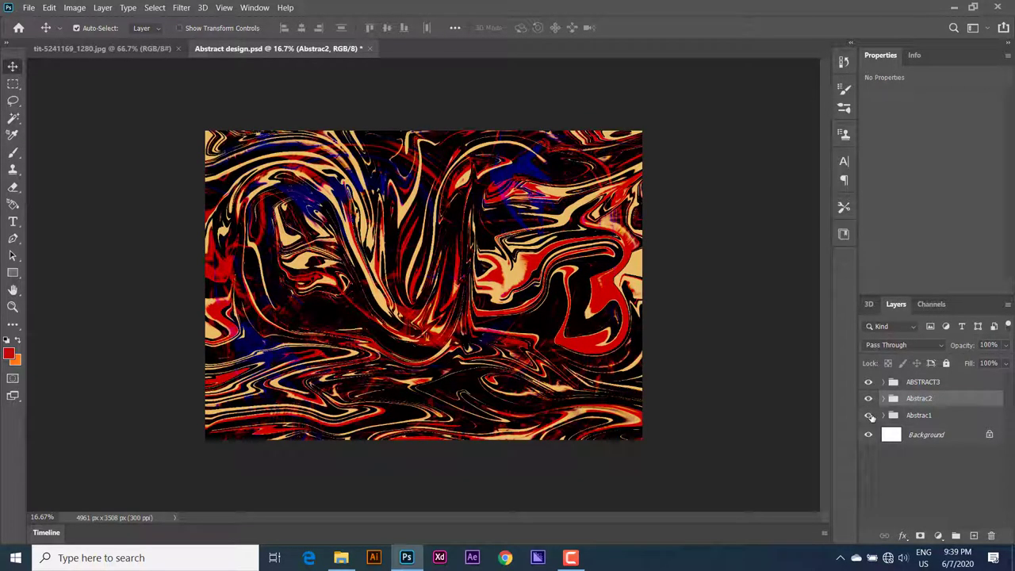
Hide Abstrac1 and keep Abstrac2's Layer 2 in Screen blend mode.
{"action": "left_click", "coordinate": [883, 398]}
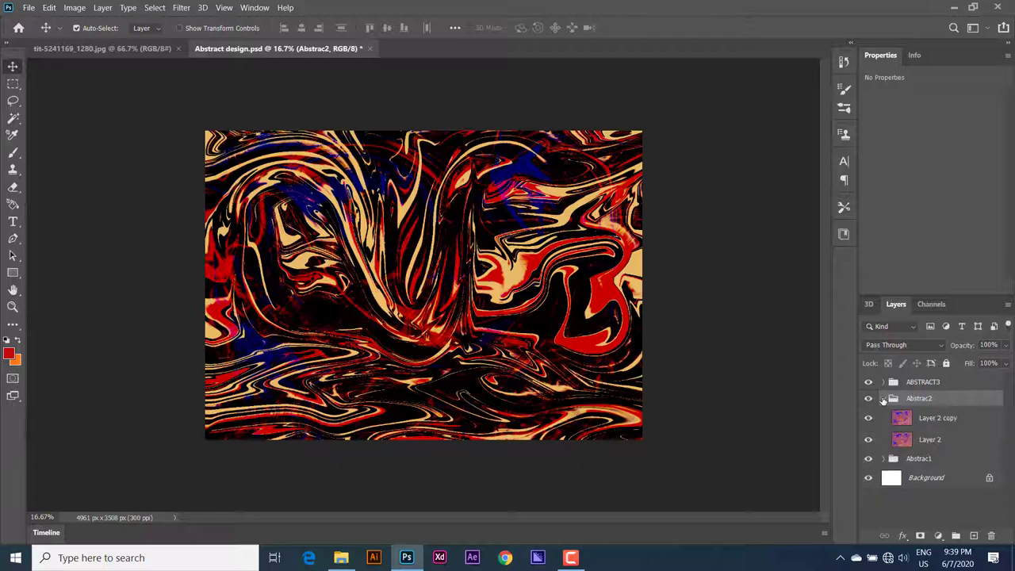
{"action": "left_click", "coordinate": [868, 458]}
{"action": "left_click", "coordinate": [908, 429]}
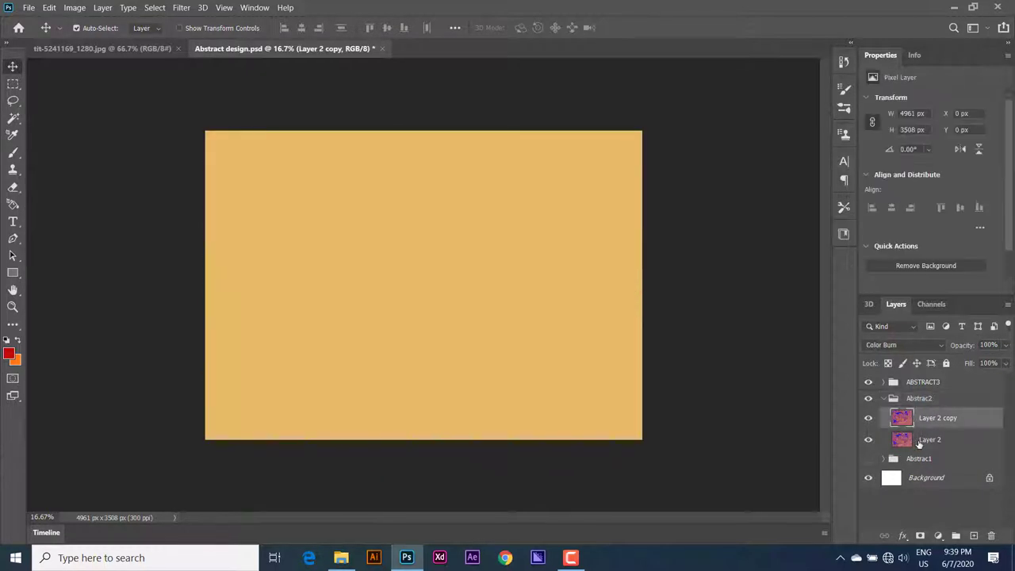
{"action": "left_click", "coordinate": [904, 344]}
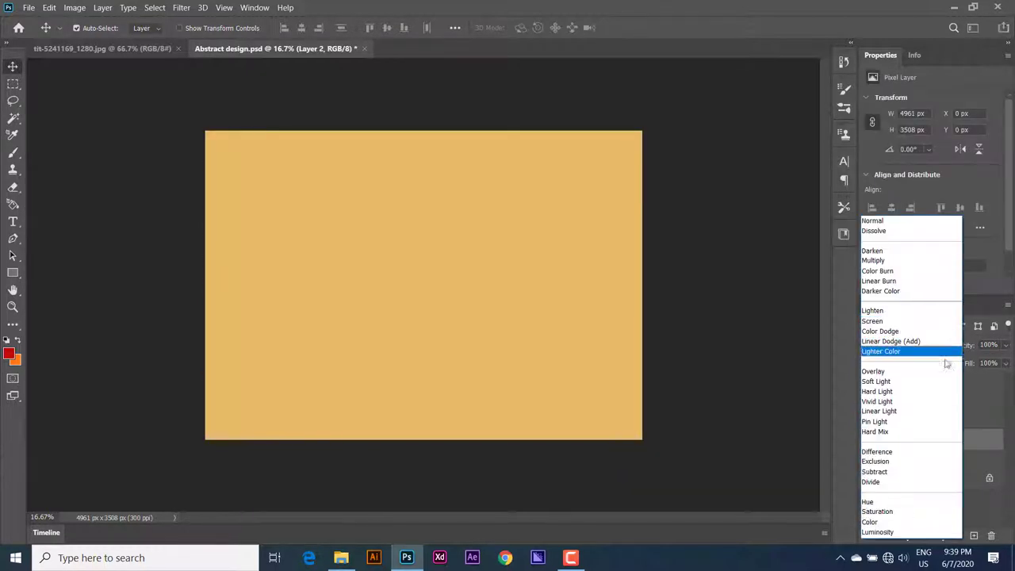
{"action": "left_click", "coordinate": [983, 381]}
Change ABSTRACT3's Layer 4 blend mode to Multiply for a green-gold marble.
{"action": "left_click", "coordinate": [883, 383]}
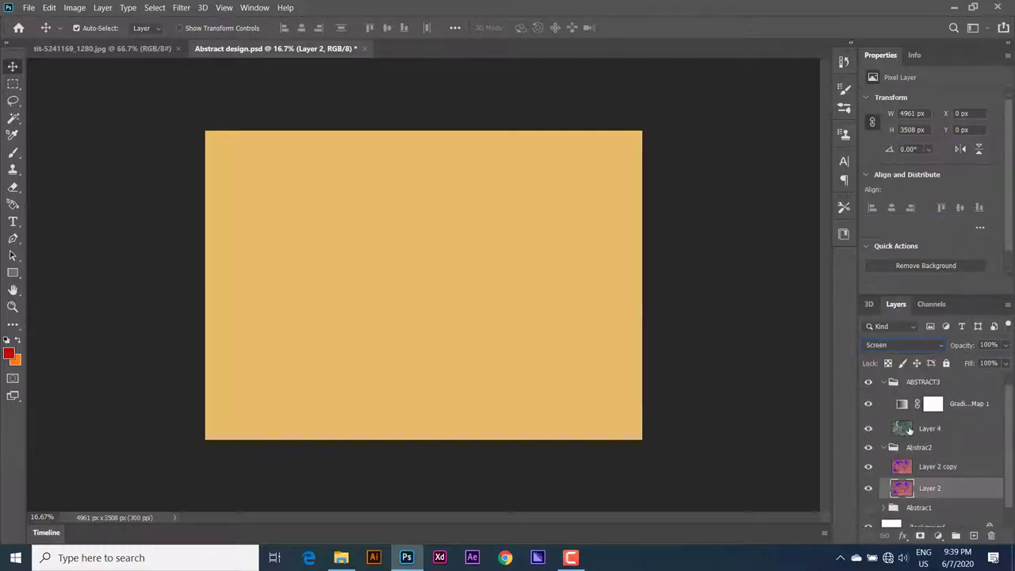
{"action": "left_click", "coordinate": [917, 450]}
{"action": "left_click", "coordinate": [920, 428]}
{"action": "left_click", "coordinate": [903, 345]}
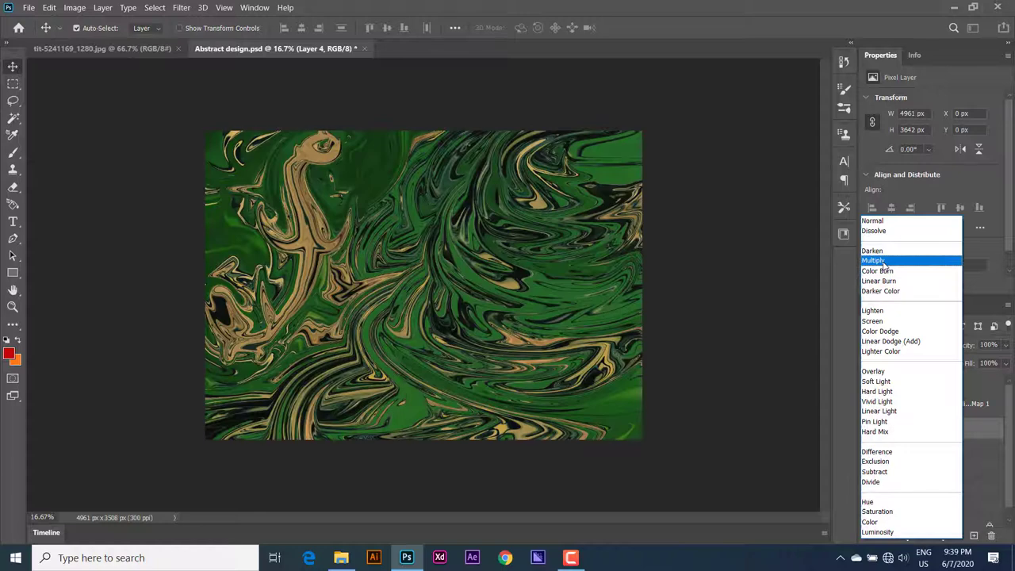
{"action": "left_click", "coordinate": [872, 261]}
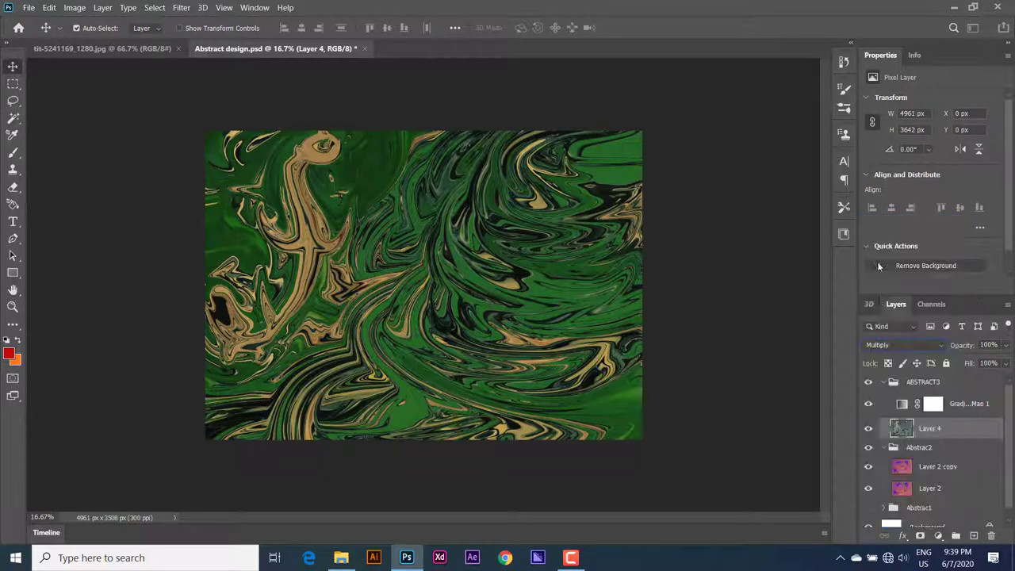
{"action": "left_click", "coordinate": [884, 382]}
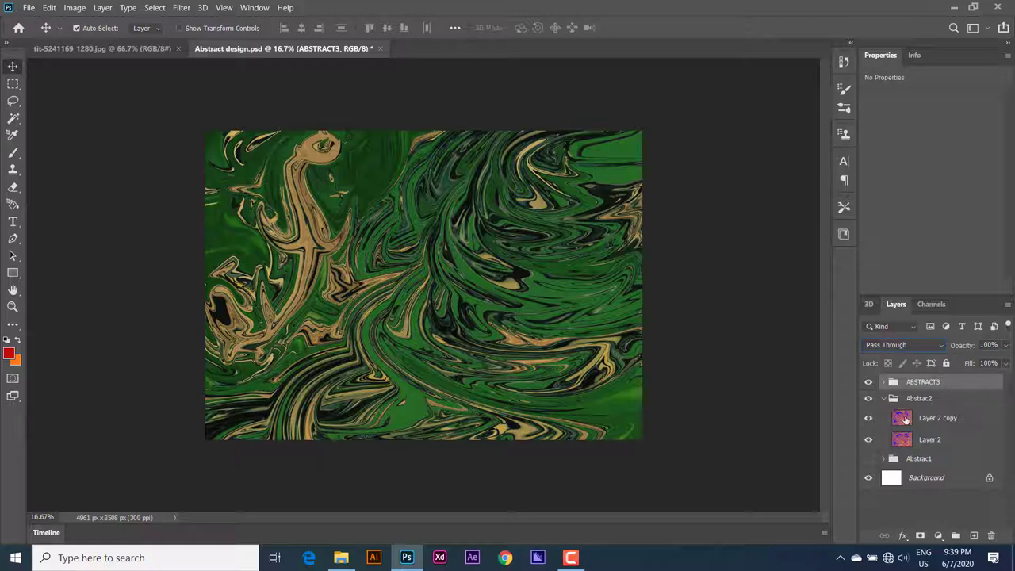
Compare group visibility, leaving ABSTRACT3 hidden so the red, white and blue design shows.
{"action": "left_click", "coordinate": [889, 425]}
{"action": "left_click", "coordinate": [868, 458]}
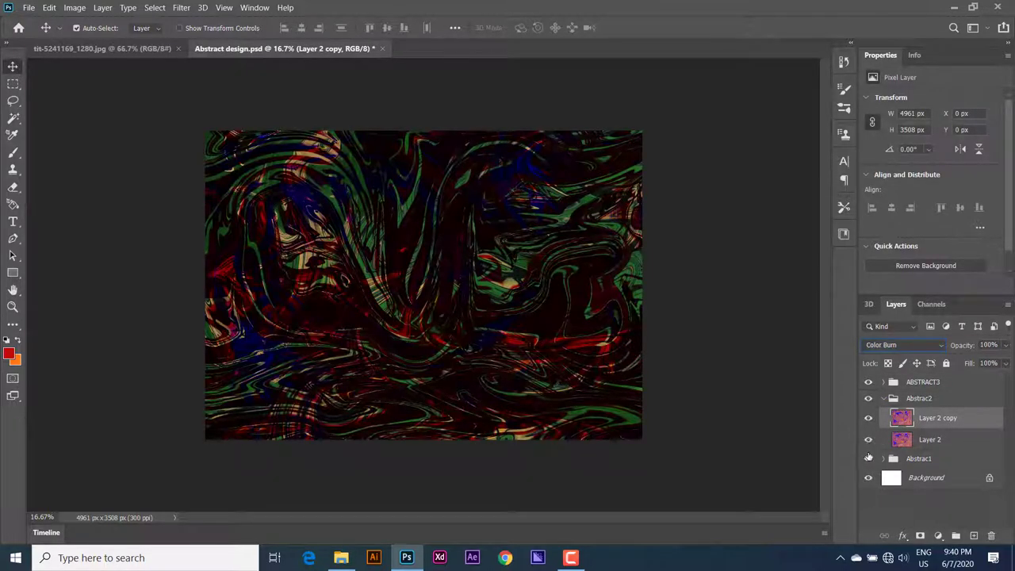
{"action": "left_click", "coordinate": [870, 401]}
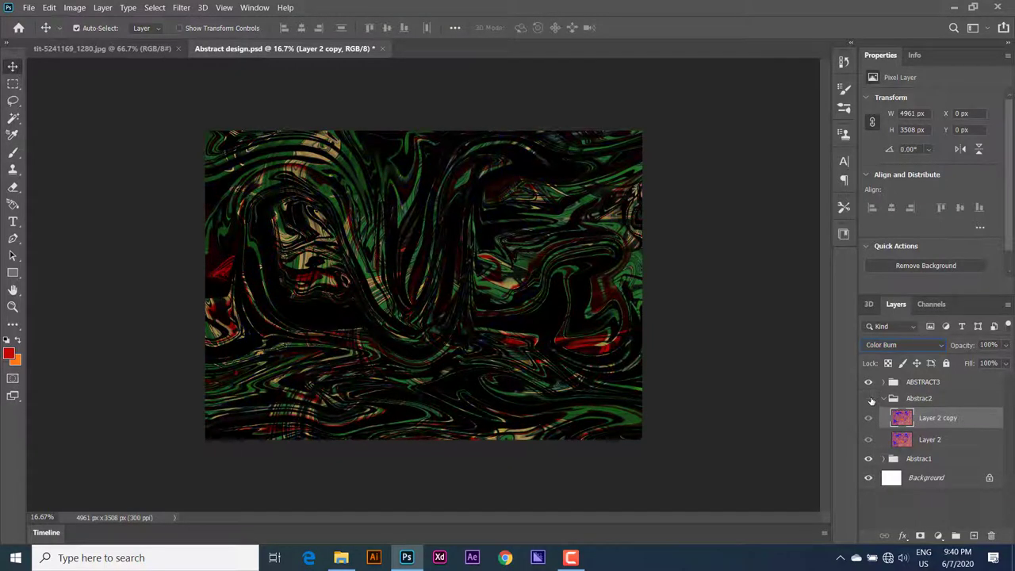
{"action": "left_click", "coordinate": [870, 402]}
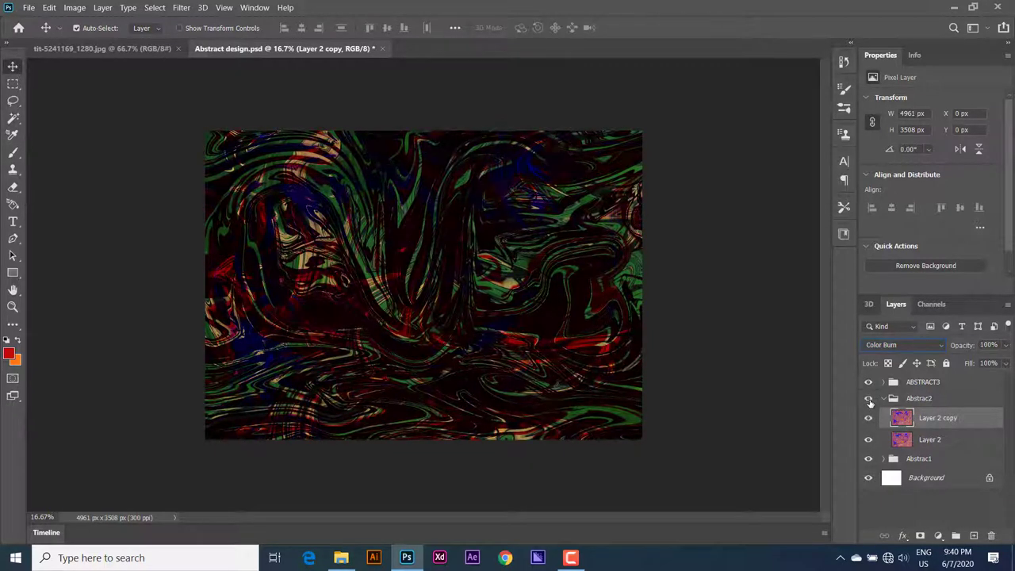
{"action": "left_click", "coordinate": [870, 382]}
{"action": "left_click", "coordinate": [869, 382]}
{"action": "left_click", "coordinate": [871, 382]}
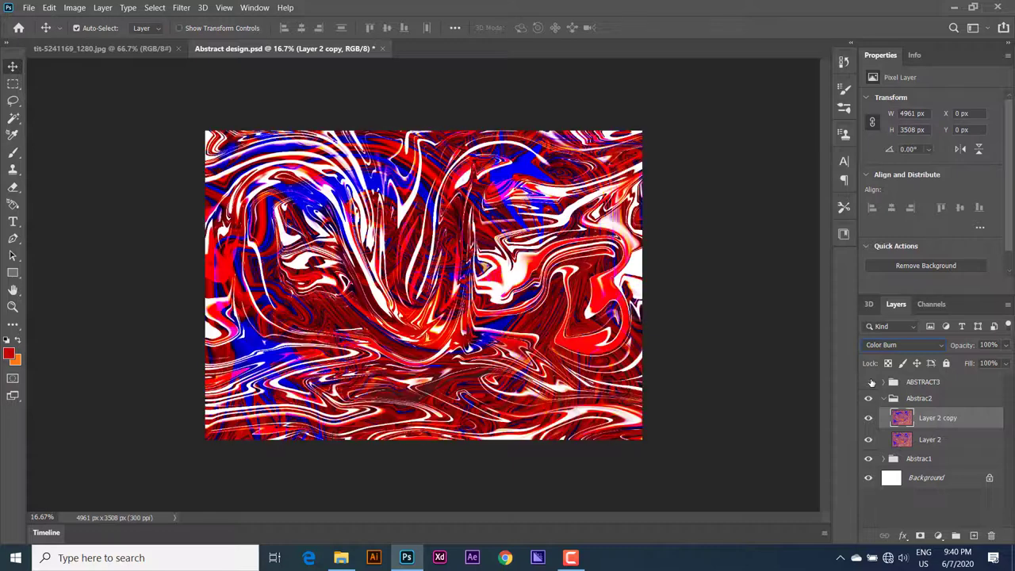
{"action": "left_click", "coordinate": [870, 382]}
{"action": "left_click", "coordinate": [871, 382]}
{"action": "left_click", "coordinate": [28, 7]}
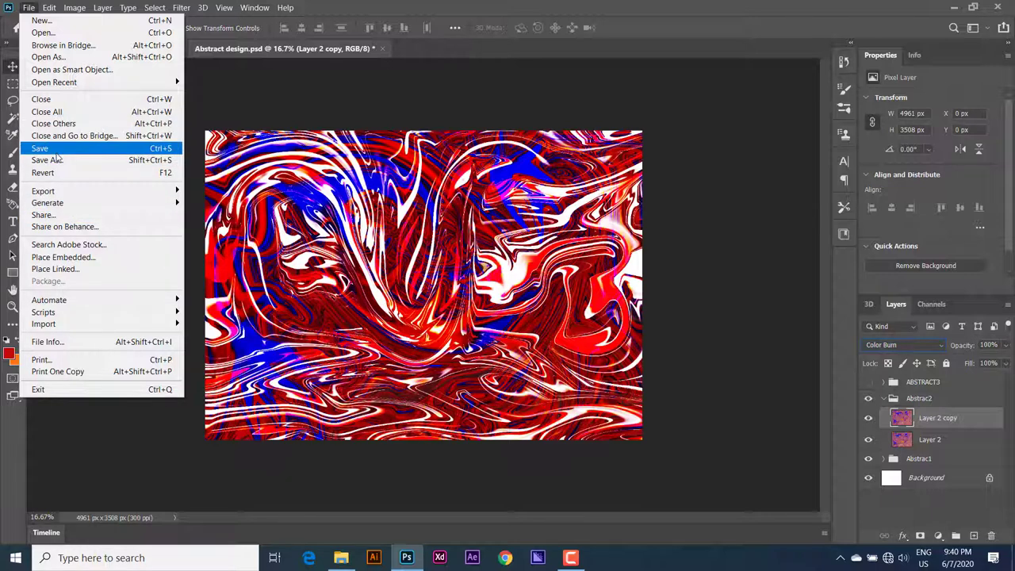
Save the PSD document with Ctrl+S.
{"action": "left_click", "coordinate": [233, 99]}
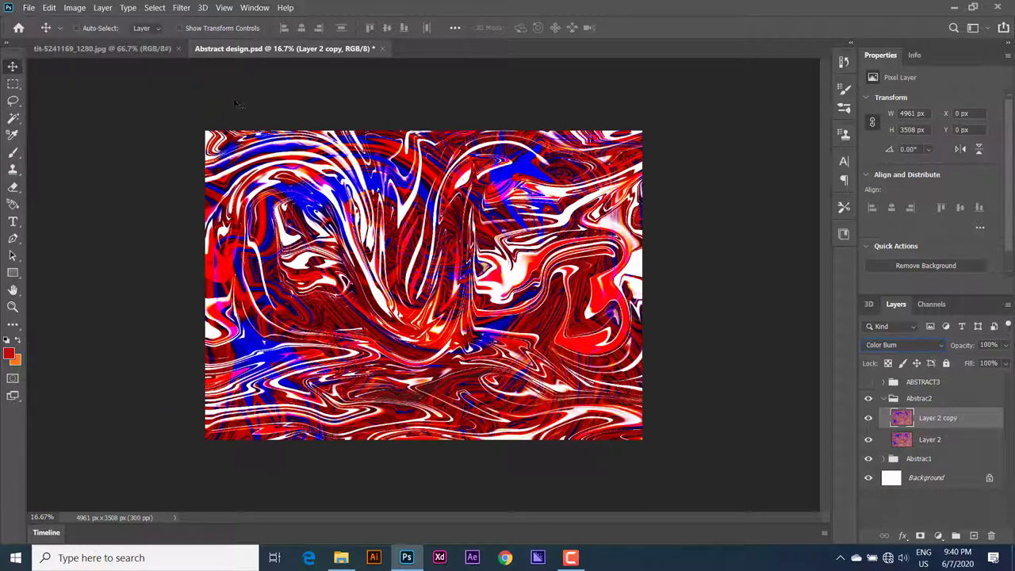
{"action": "key", "text": "ctrl+s"}
{"action": "left_click", "coordinate": [571, 559]}
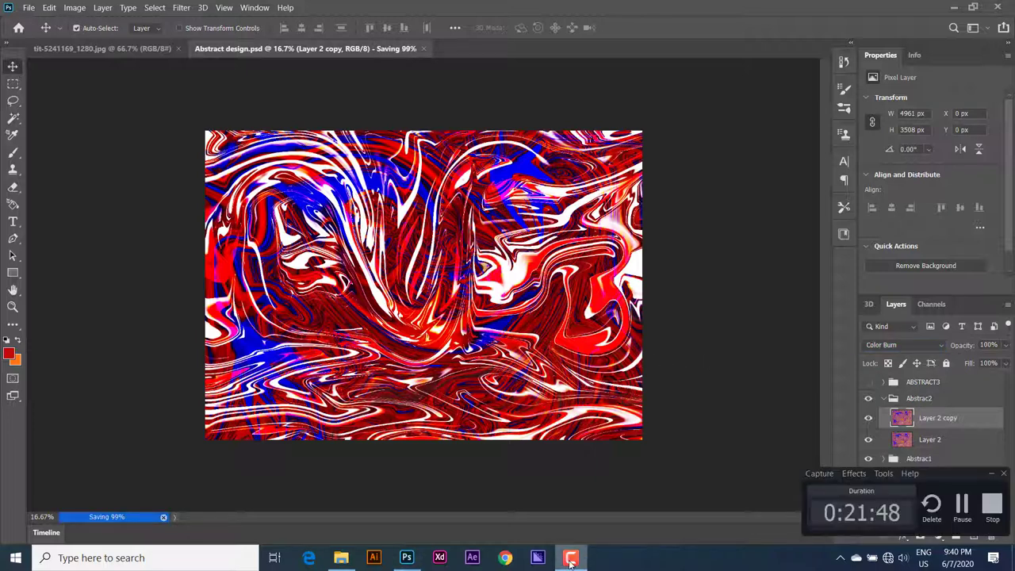
{"action": "left_click", "coordinate": [570, 559]}
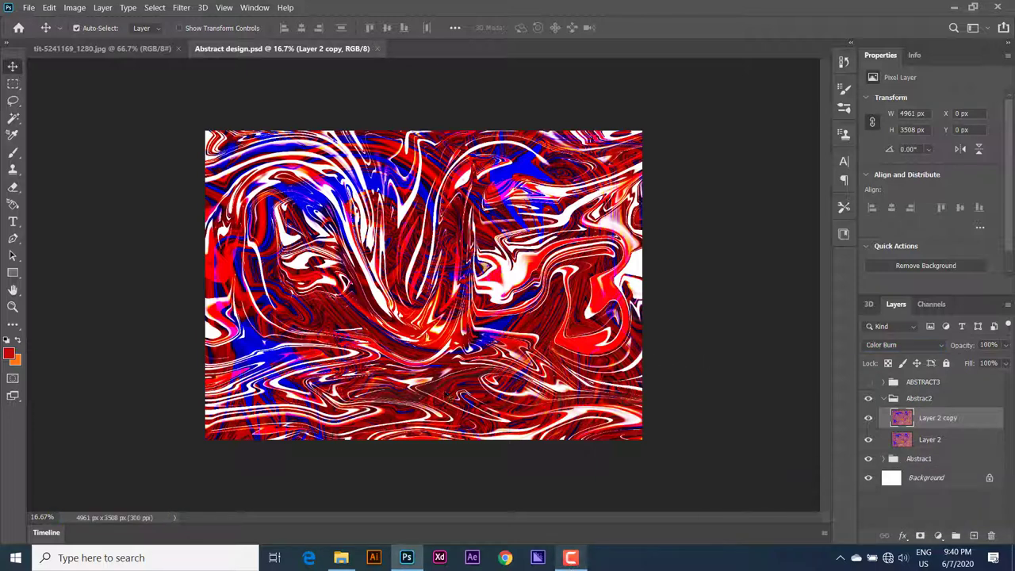
Export the design as the JPEG Abstract design.jpg at quality 10, then hide Abstrac2.
{"action": "left_click", "coordinate": [27, 7]}
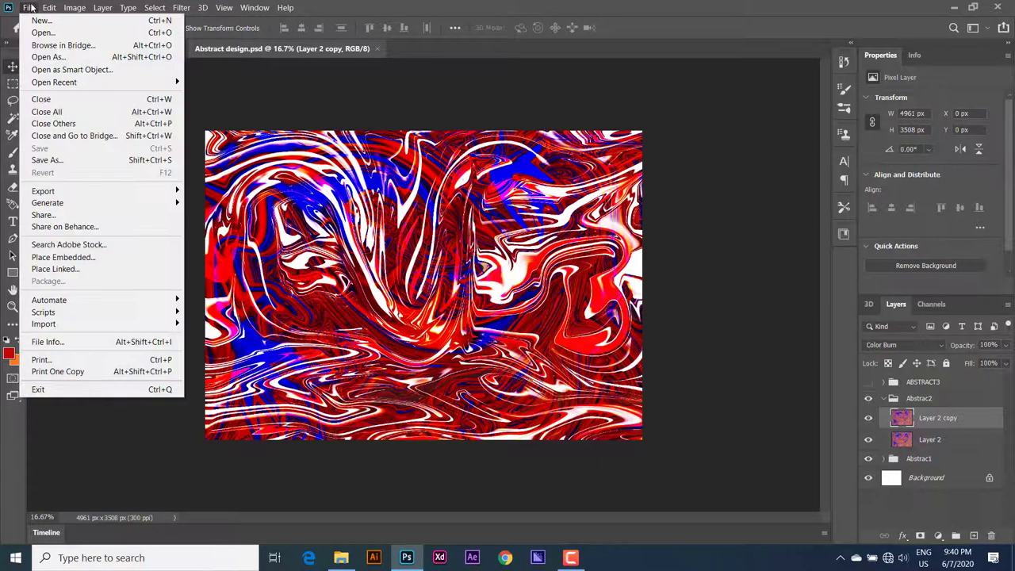
{"action": "left_click", "coordinate": [44, 160]}
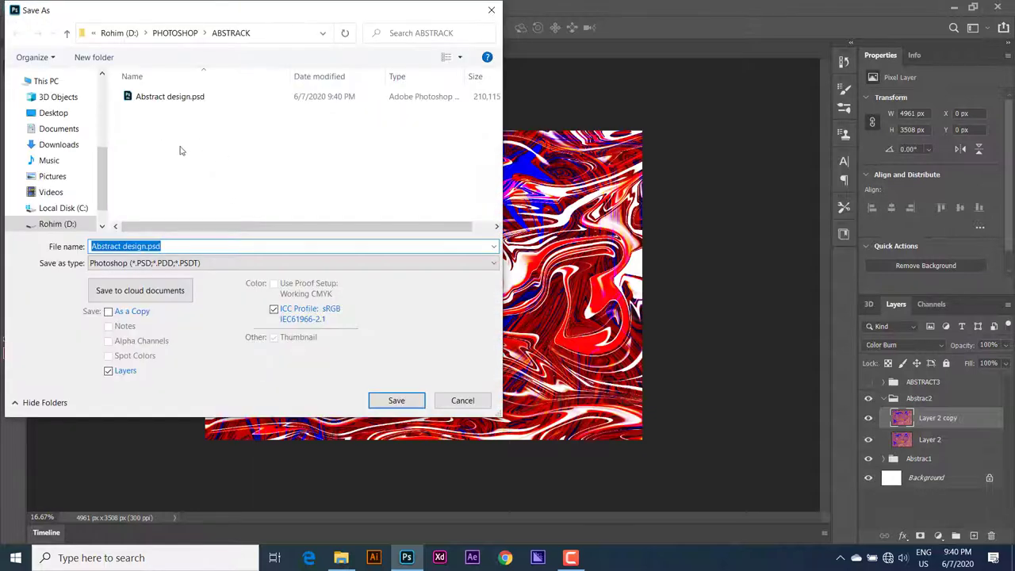
{"action": "left_click", "coordinate": [181, 264]}
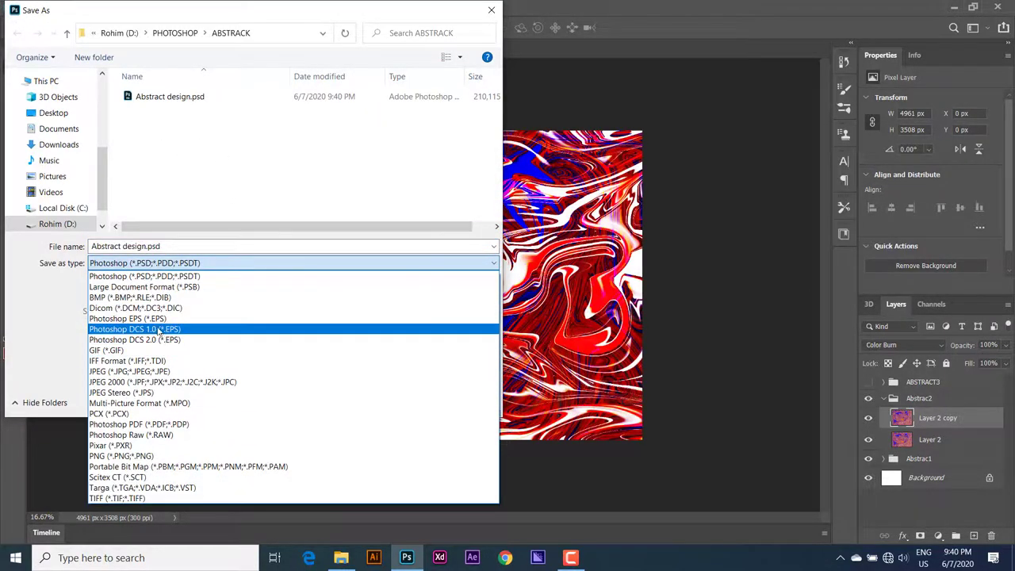
{"action": "left_click", "coordinate": [149, 371]}
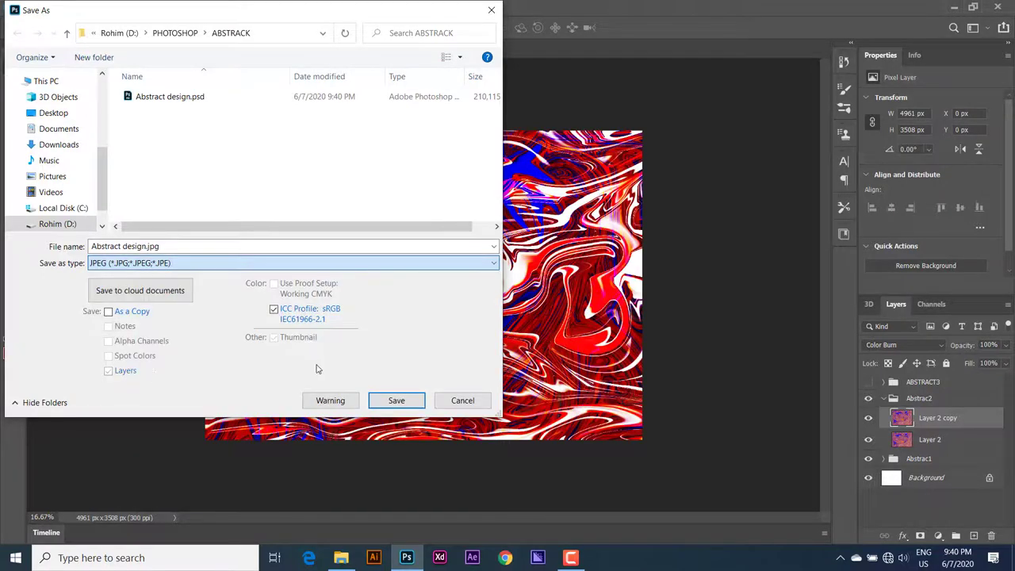
{"action": "left_click", "coordinate": [379, 402]}
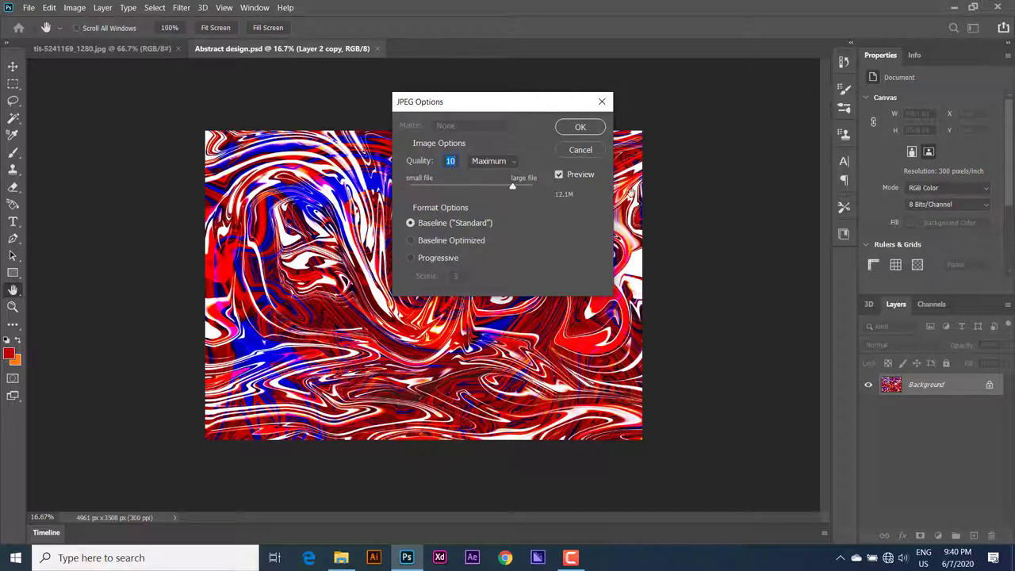
{"action": "left_click", "coordinate": [579, 130]}
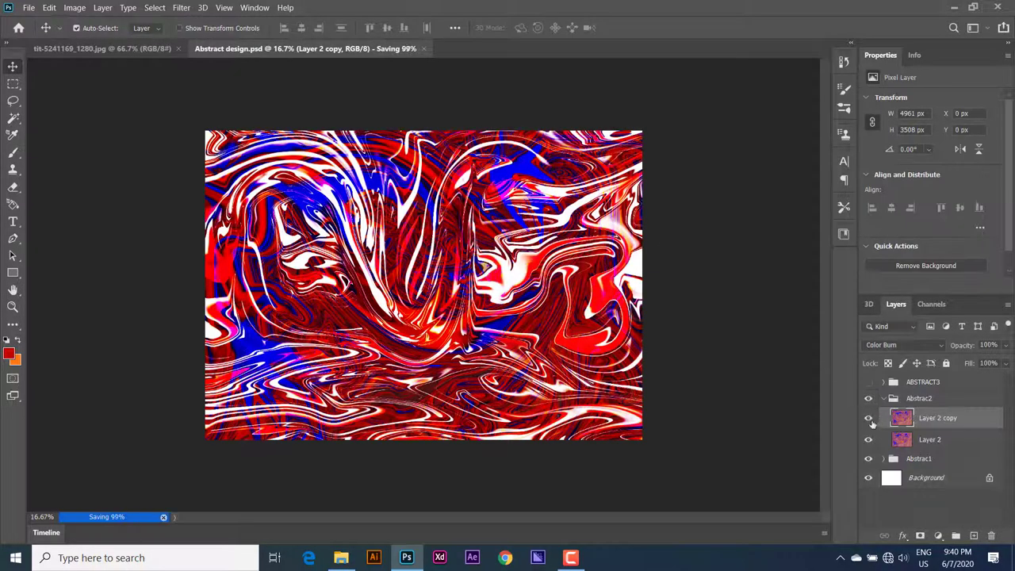
{"action": "left_click", "coordinate": [869, 400]}
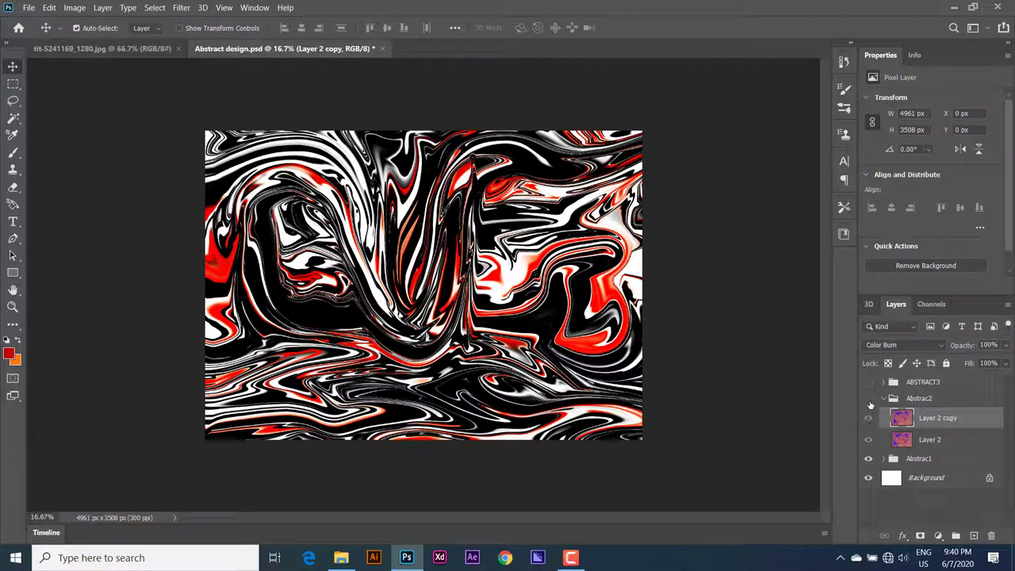
Show only Abstrac1 and select its Layer 1 copy layer.
{"action": "left_click", "coordinate": [869, 399]}
{"action": "left_click", "coordinate": [884, 398]}
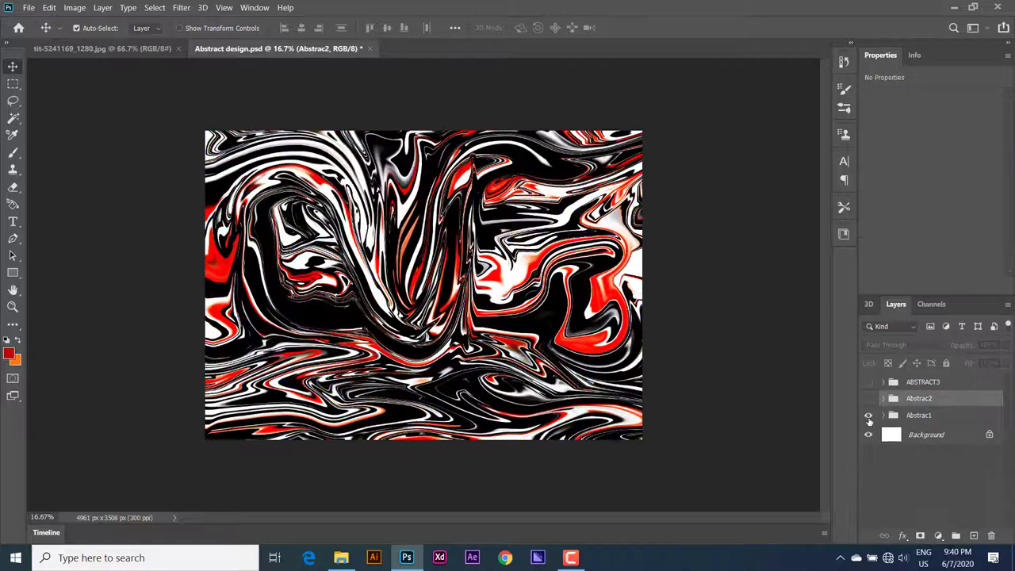
{"action": "left_click", "coordinate": [868, 416]}
{"action": "left_click", "coordinate": [868, 415]}
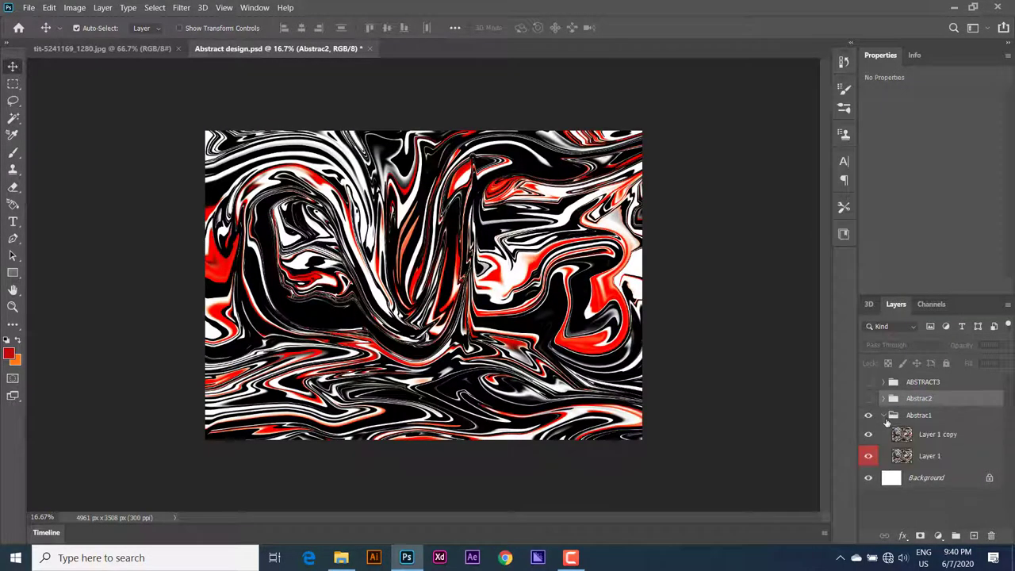
{"action": "left_click", "coordinate": [905, 439]}
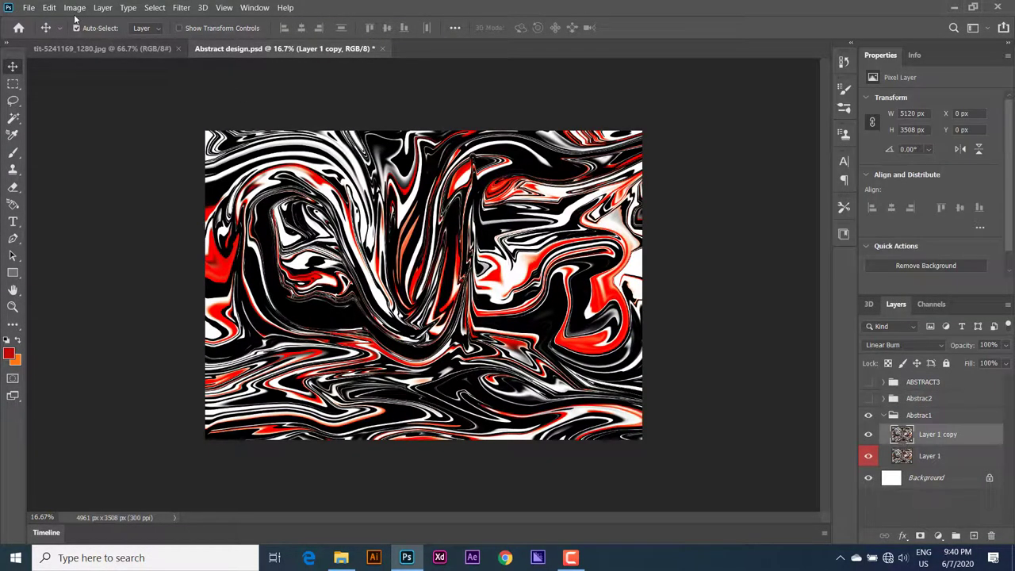
Start a JPEG Save As, declining to replace the existing Abstract design.jpg.
{"action": "left_click", "coordinate": [28, 7]}
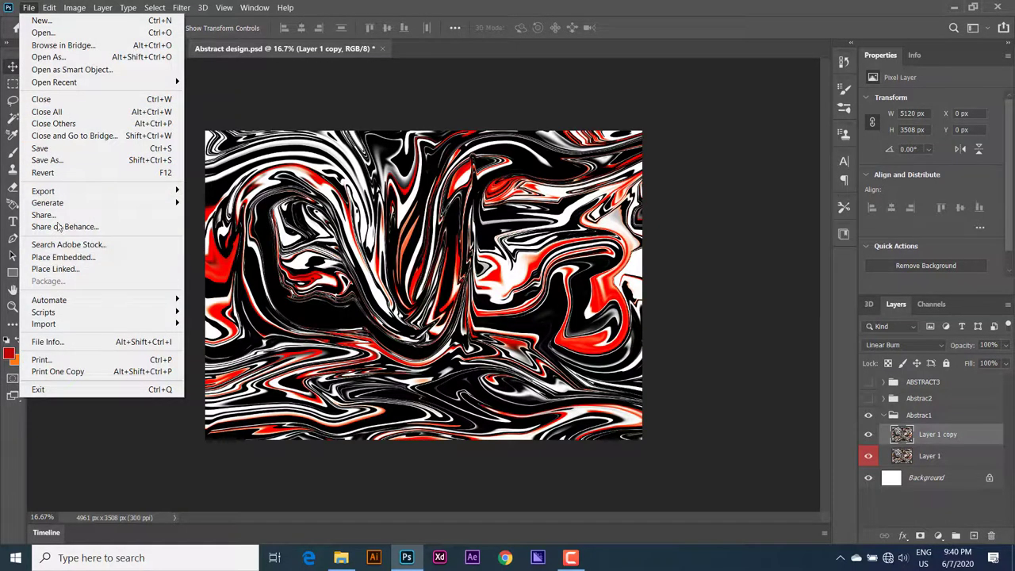
{"action": "left_click", "coordinate": [64, 164]}
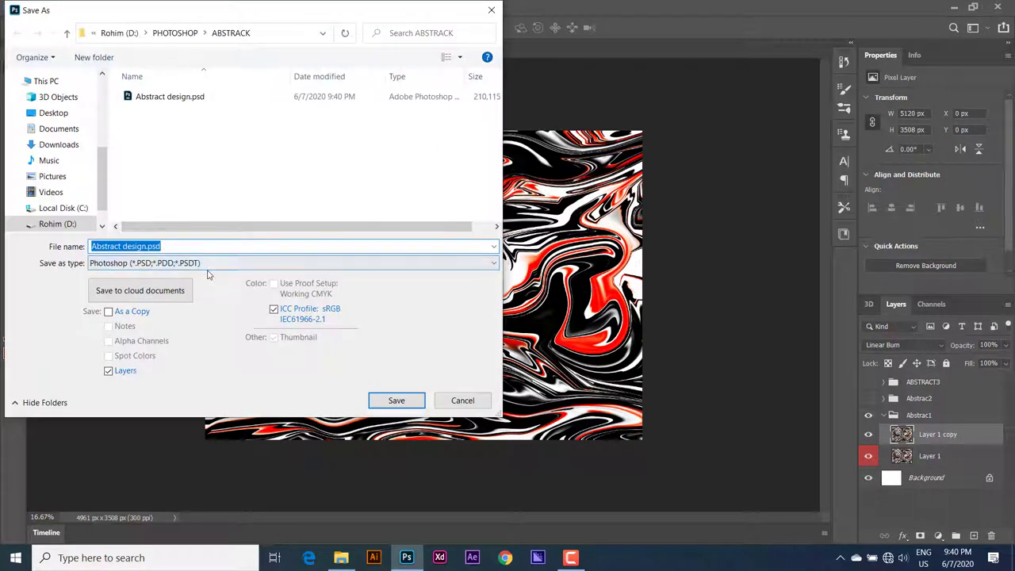
{"action": "left_click", "coordinate": [210, 263]}
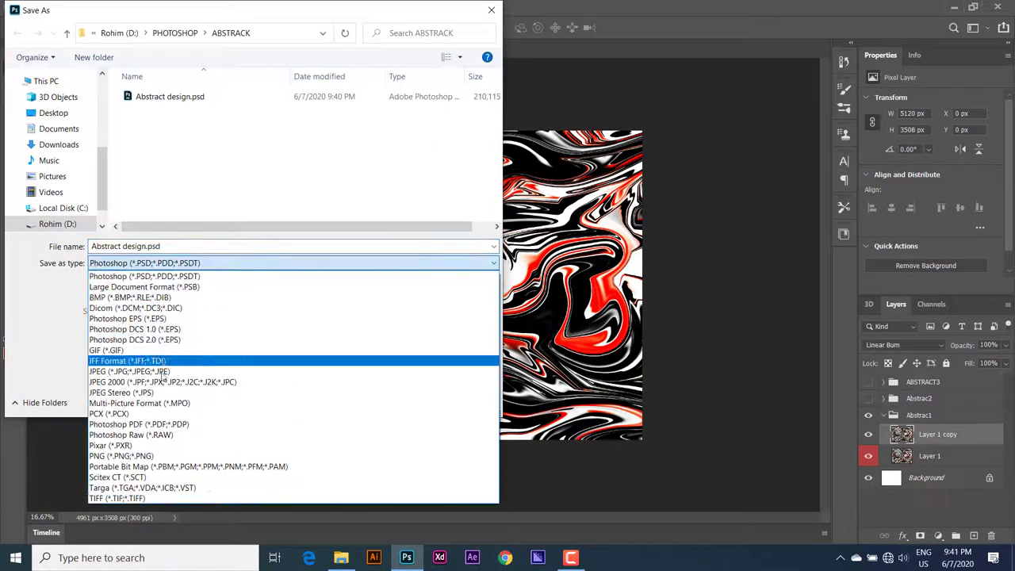
{"action": "left_click", "coordinate": [162, 381]}
{"action": "left_click", "coordinate": [390, 400]}
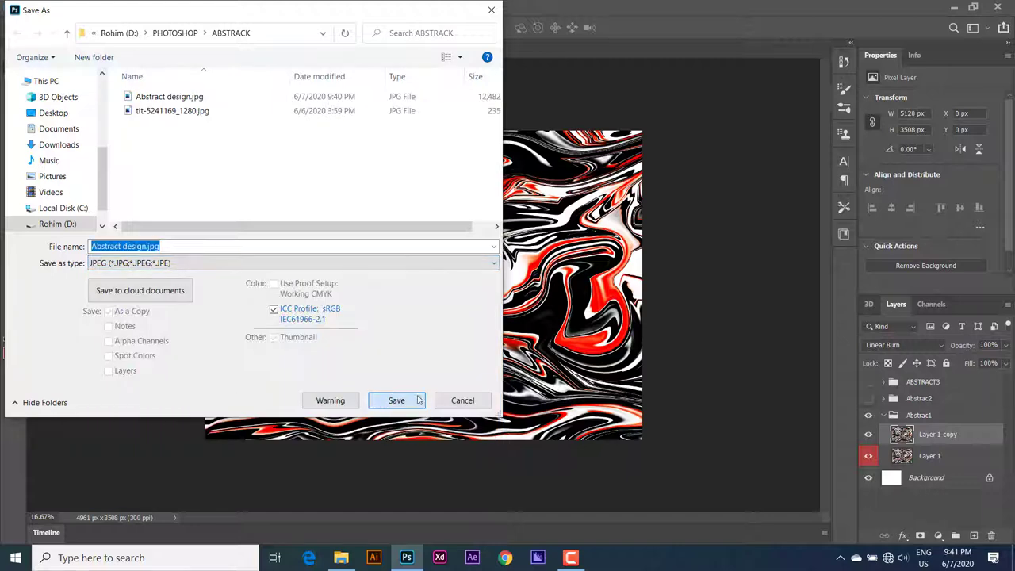
{"action": "left_click", "coordinate": [588, 280]}
Add '2' to the file name and save the JPEG at quality 10.
{"action": "double_click", "coordinate": [134, 247]}
{"action": "left_click", "coordinate": [143, 246]}
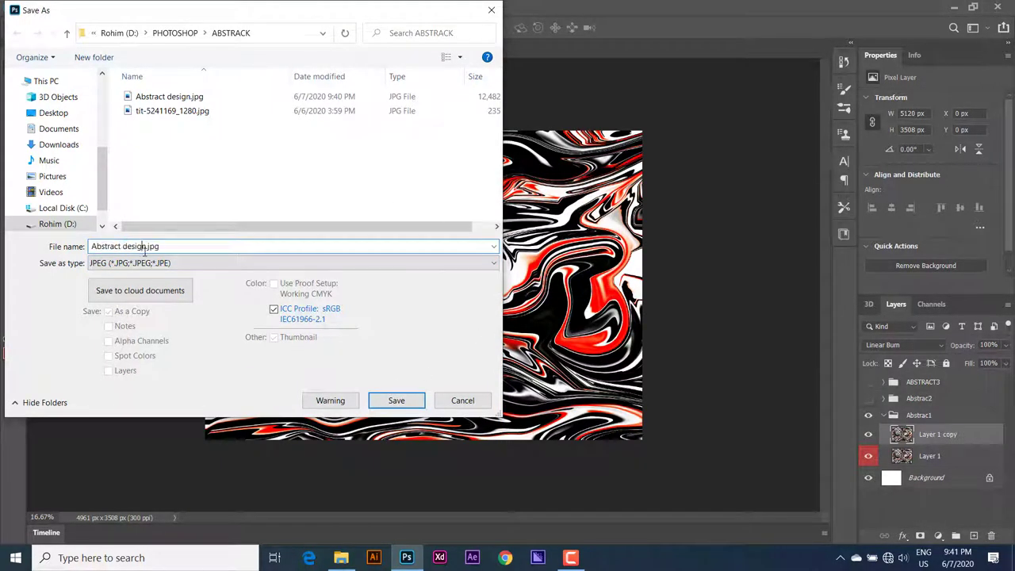
{"action": "type", "text": "2"}
{"action": "left_click", "coordinate": [396, 400]}
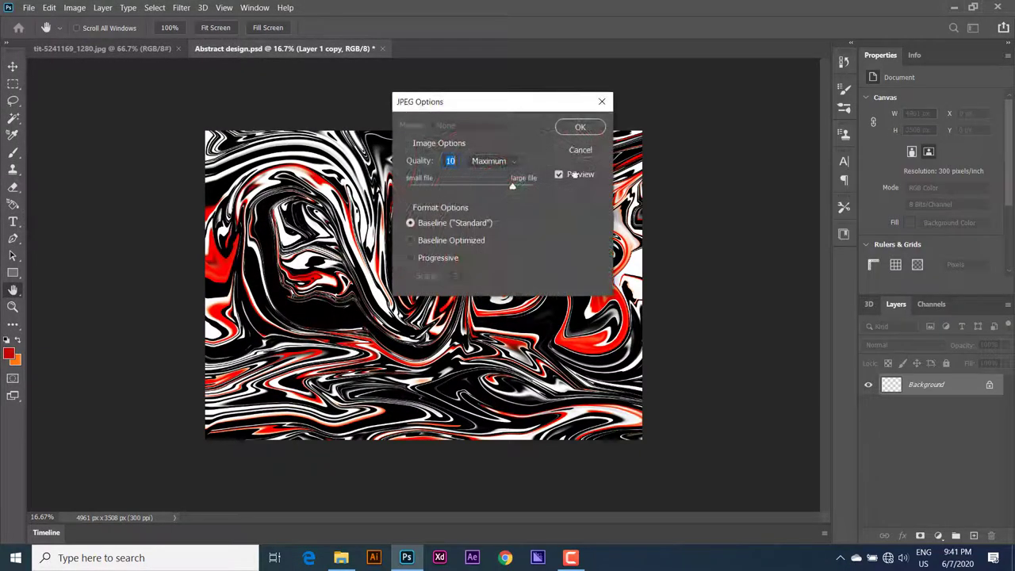
{"action": "left_click", "coordinate": [580, 128]}
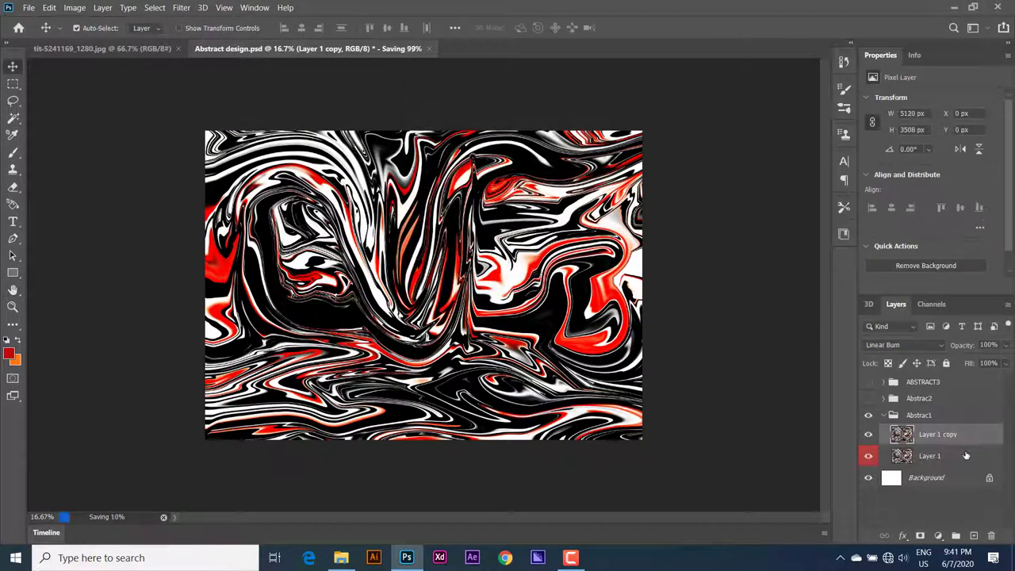
{"action": "left_click", "coordinate": [869, 435]}
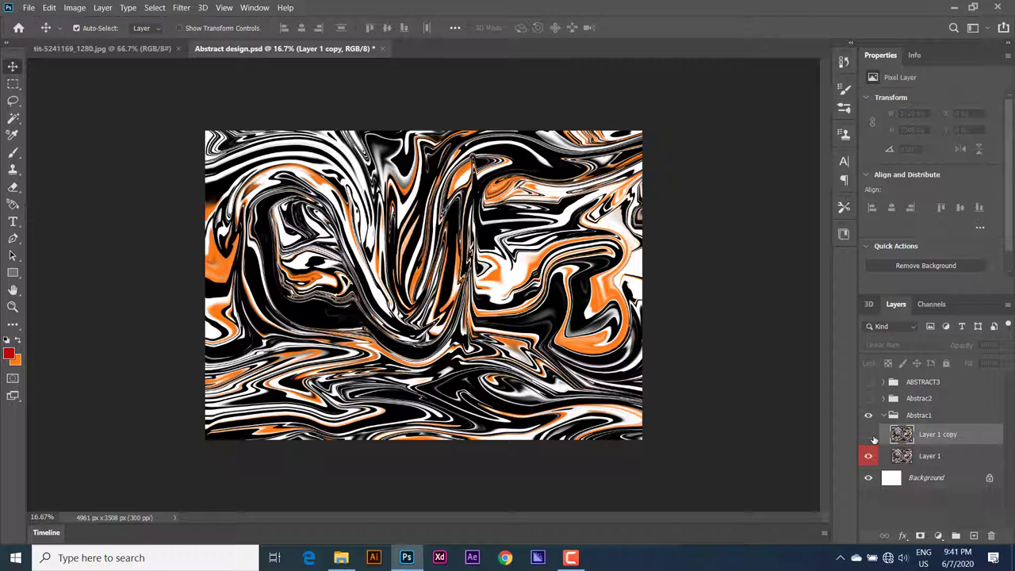
{"action": "left_click", "coordinate": [869, 434]}
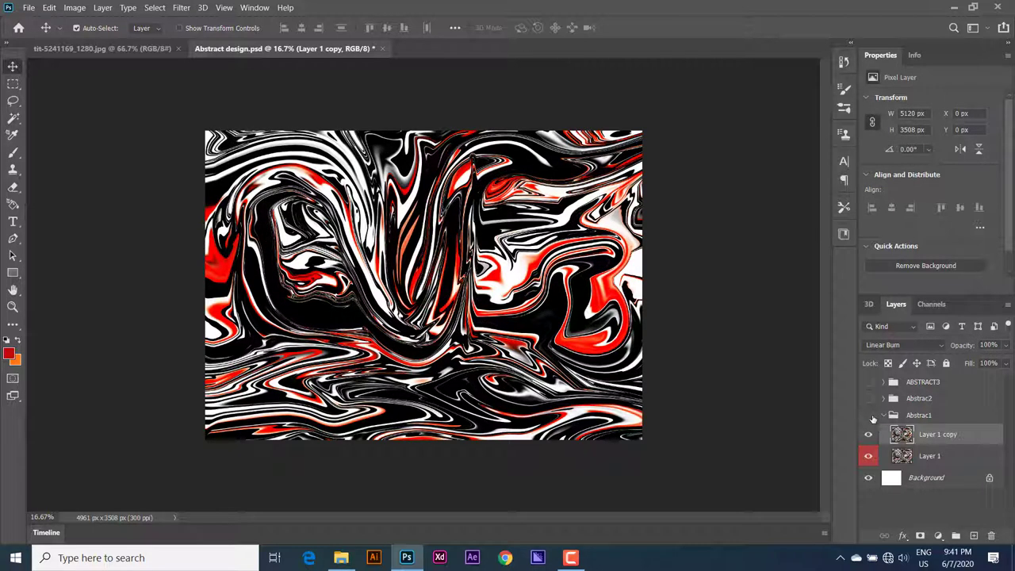
Show Abstrac2 over Abstrac1 and save it as a JPEG, adding 'S' to the name.
{"action": "left_click", "coordinate": [869, 415]}
{"action": "left_click", "coordinate": [868, 398]}
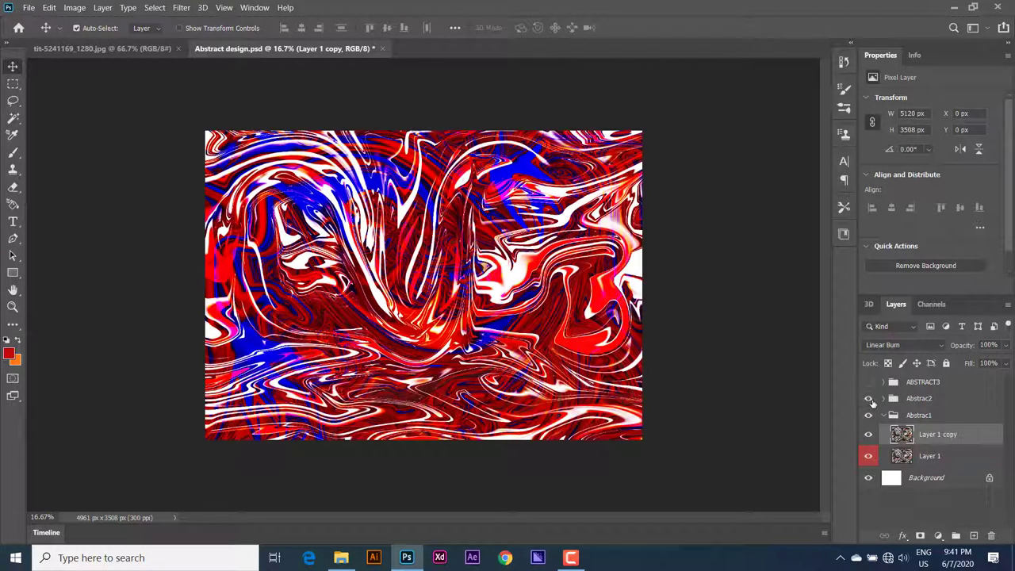
{"action": "left_click", "coordinate": [28, 7]}
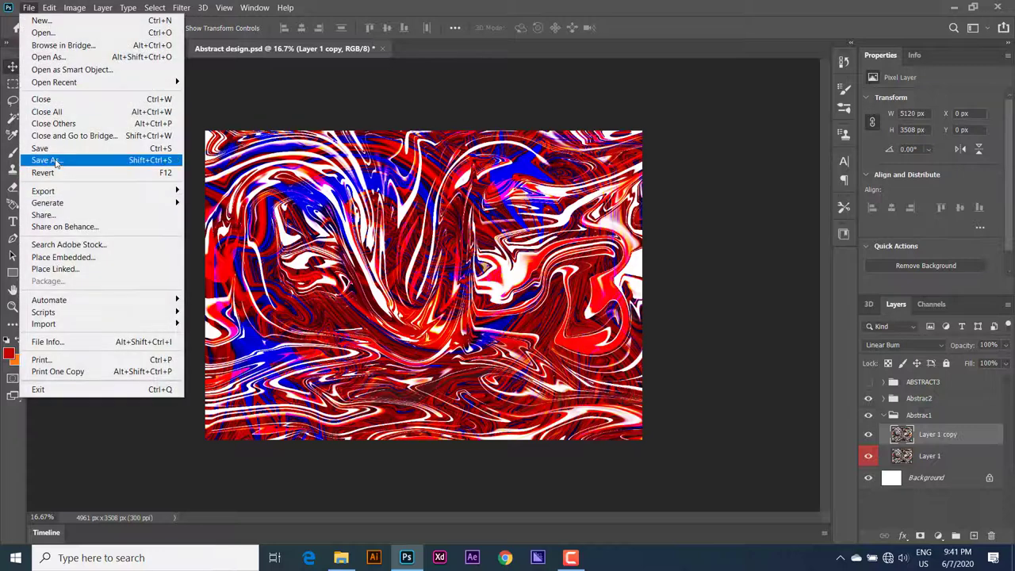
{"action": "left_click", "coordinate": [48, 161]}
{"action": "left_click", "coordinate": [199, 264]}
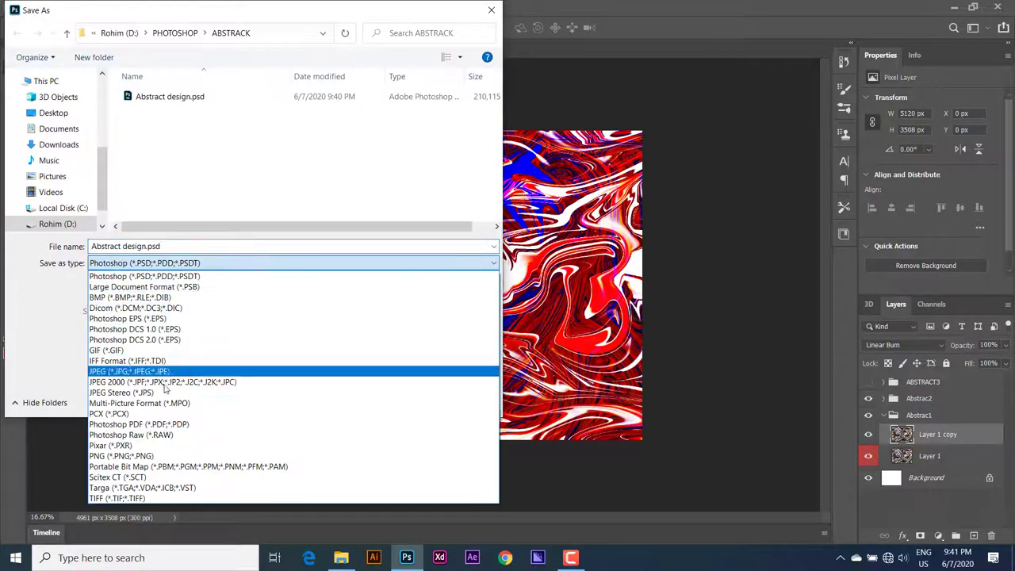
{"action": "left_click", "coordinate": [158, 371]}
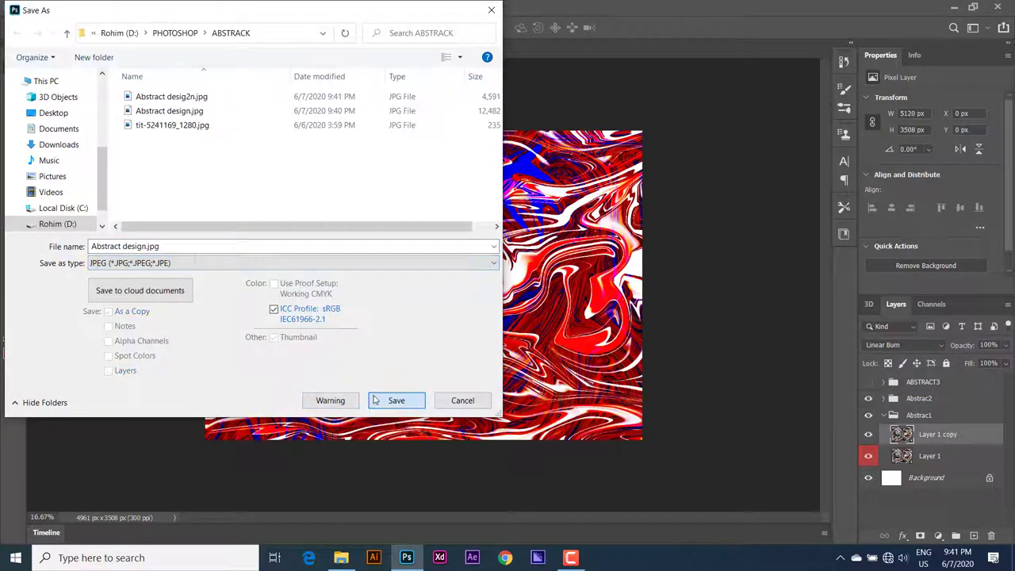
{"action": "left_click", "coordinate": [139, 247]}
{"action": "type", "text": "S"}
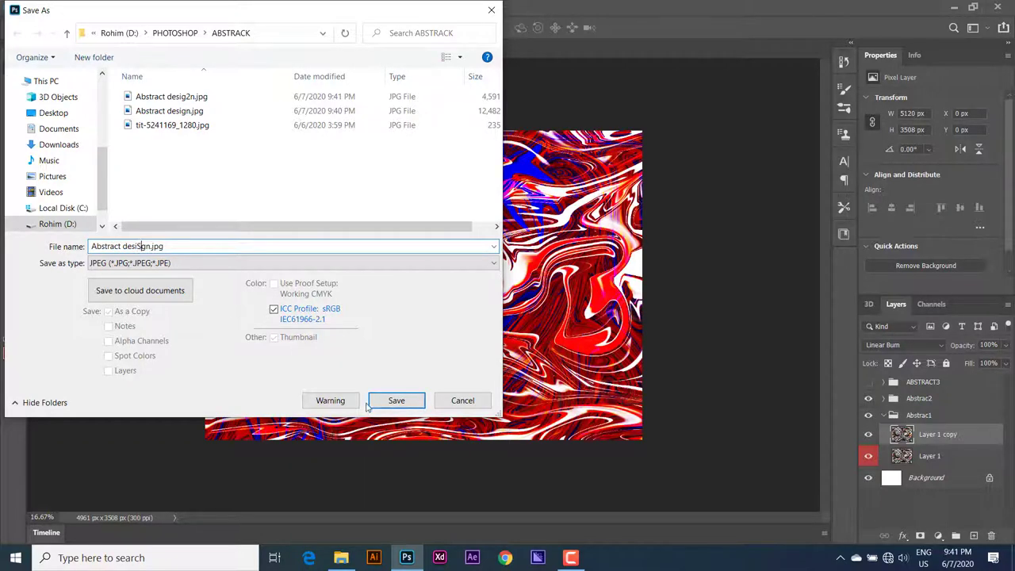
{"action": "left_click", "coordinate": [396, 401]}
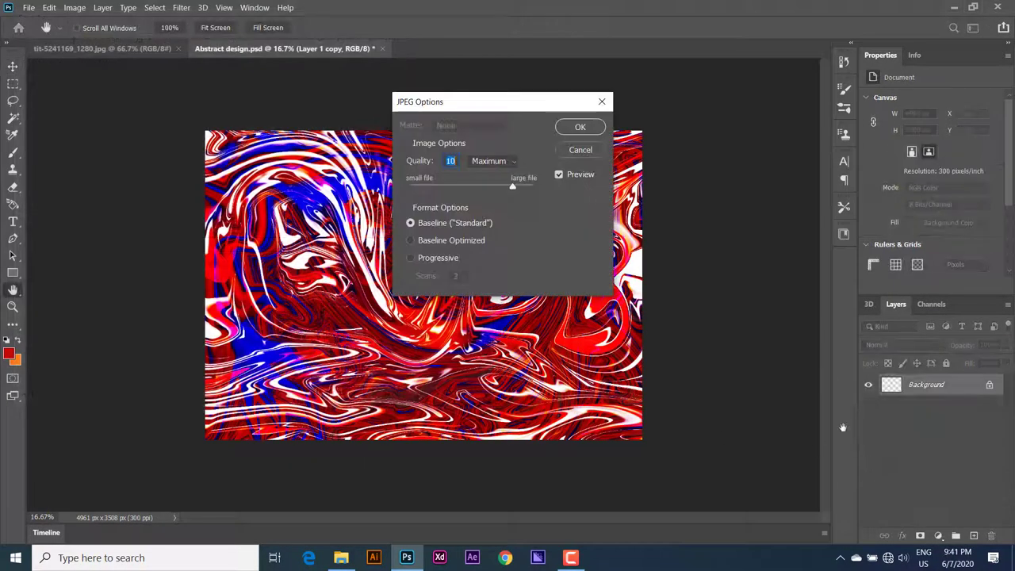
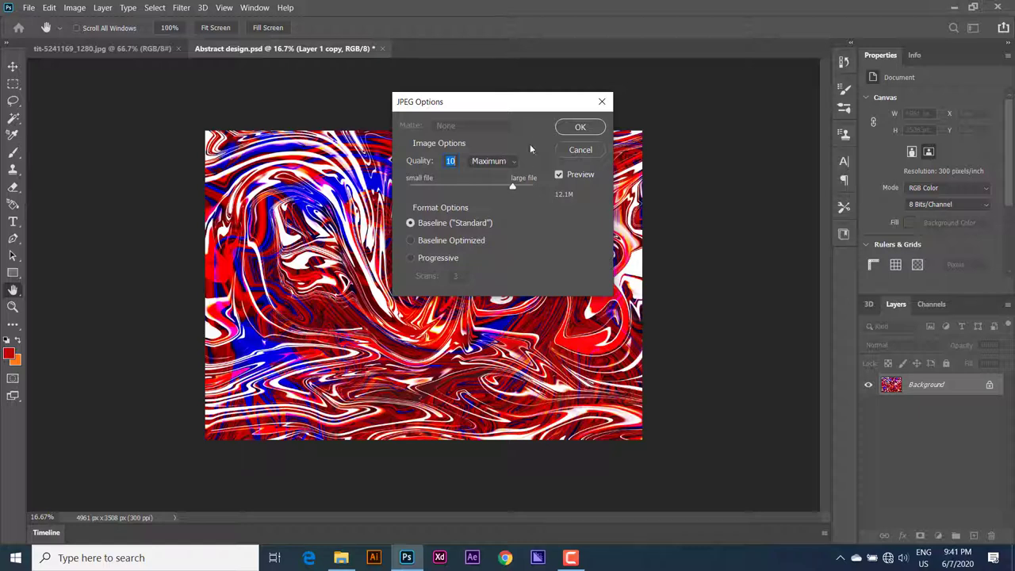
Finish the pending JPEG save, then hide Abstrac2 and show the ABSTRACT3 green-and-black group.
{"action": "left_click", "coordinate": [572, 133]}
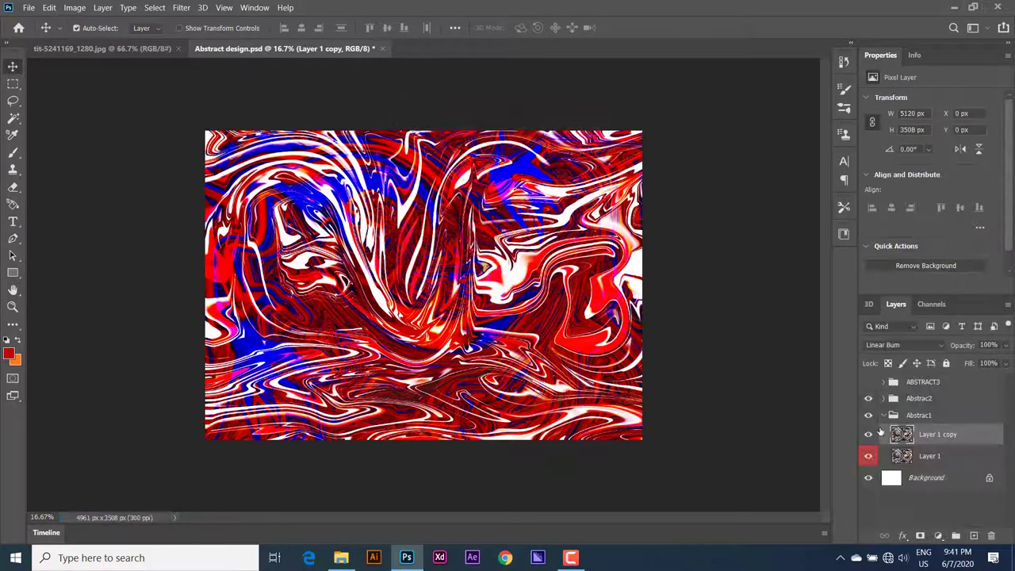
{"action": "left_click", "coordinate": [881, 419]}
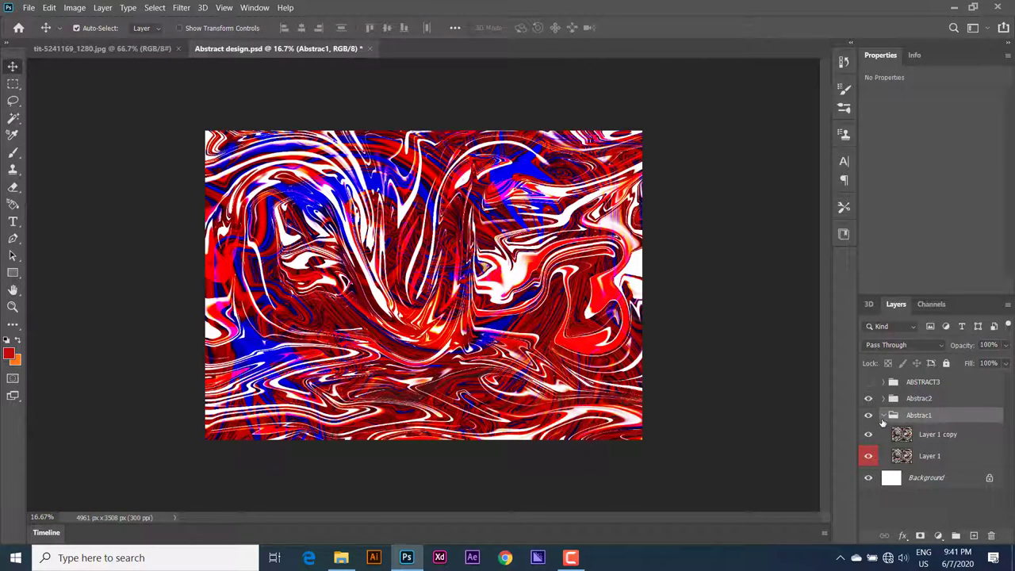
{"action": "left_click", "coordinate": [868, 400]}
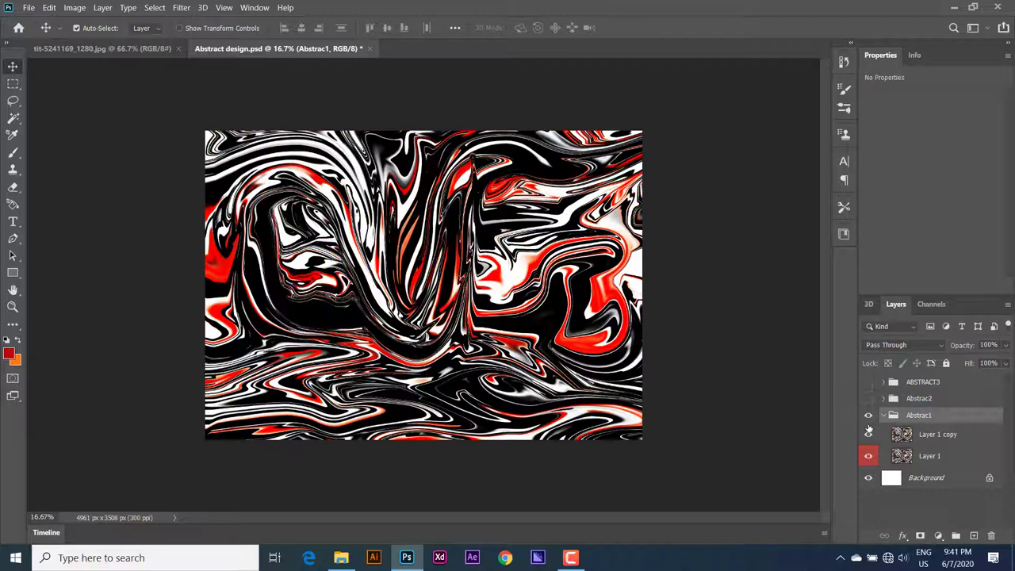
{"action": "left_click", "coordinate": [866, 382]}
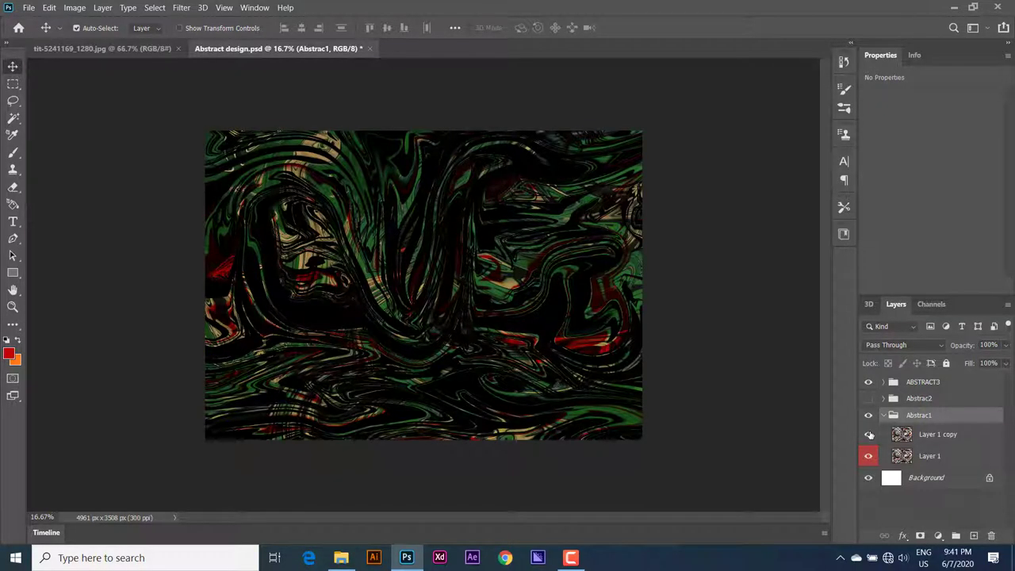
Save a JPEG copy as 'Abstract Sdesign.jpg' at quality 10 Maximum.
{"action": "left_click", "coordinate": [29, 7]}
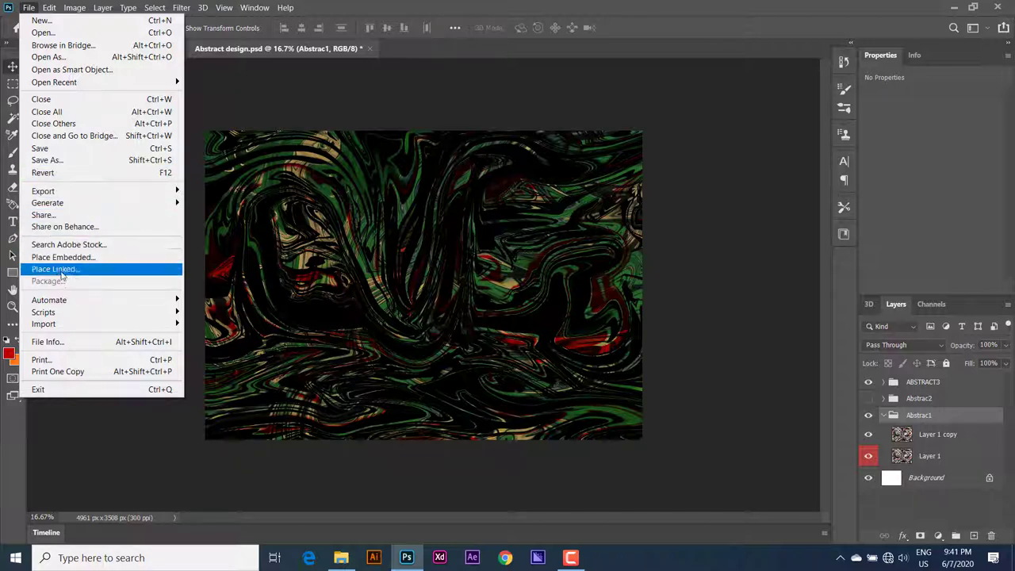
{"action": "left_click", "coordinate": [52, 161]}
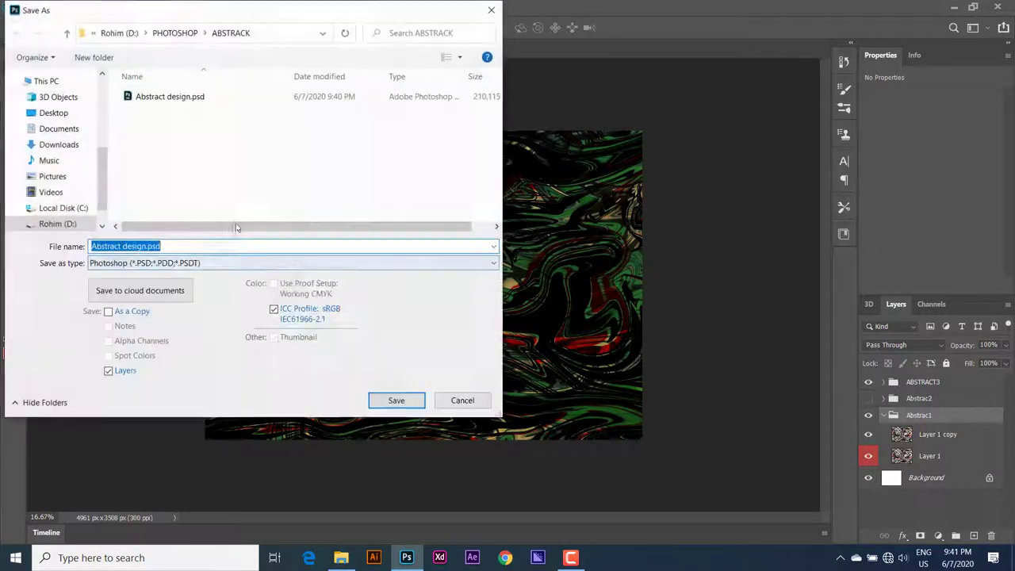
{"action": "left_click", "coordinate": [222, 263]}
{"action": "left_click", "coordinate": [173, 371]}
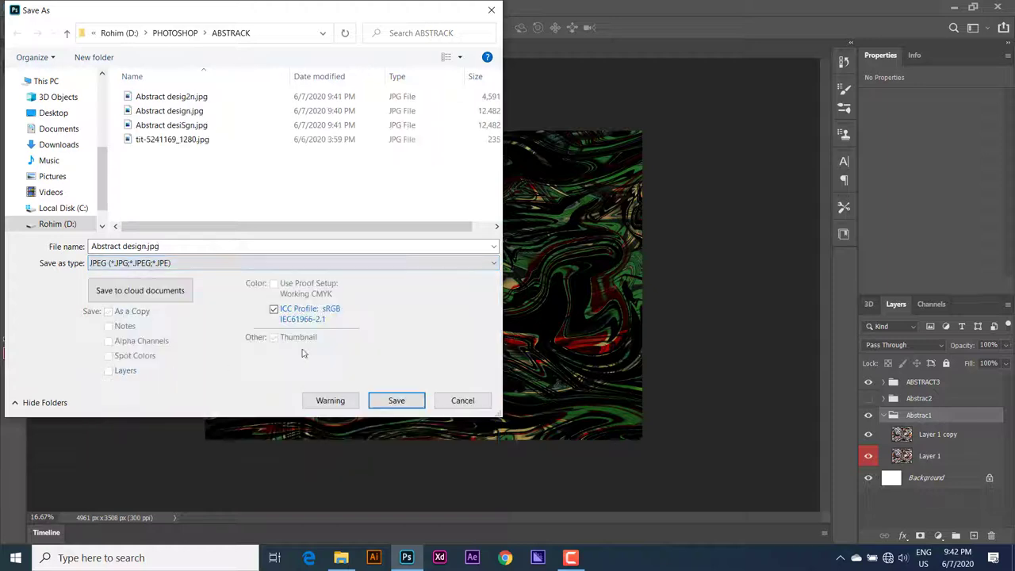
{"action": "key", "text": "shift+Home"}
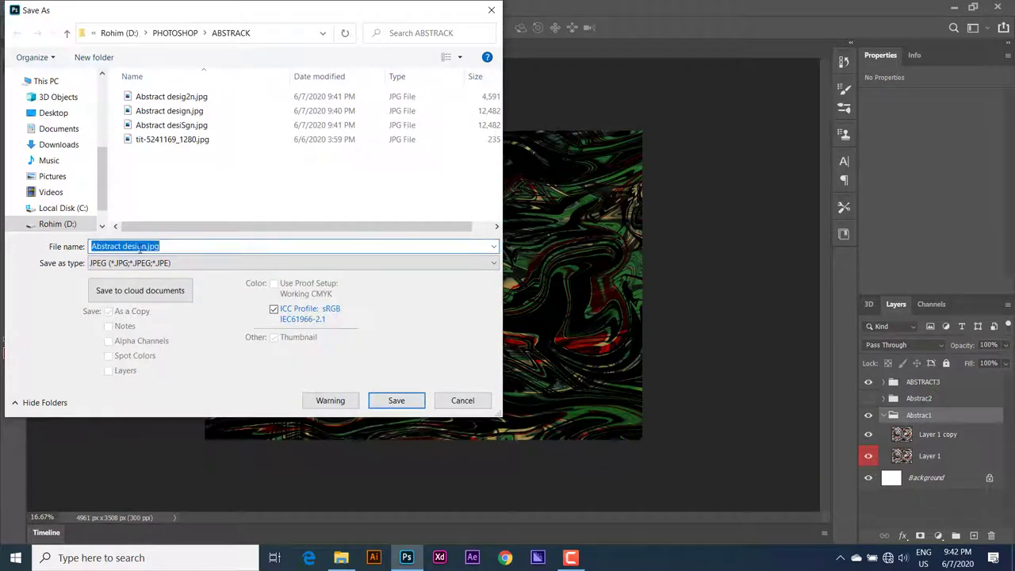
{"action": "key", "text": "ctrl+shift+Right"}
{"action": "key", "text": "Left"}
{"action": "type", "text": "S"}
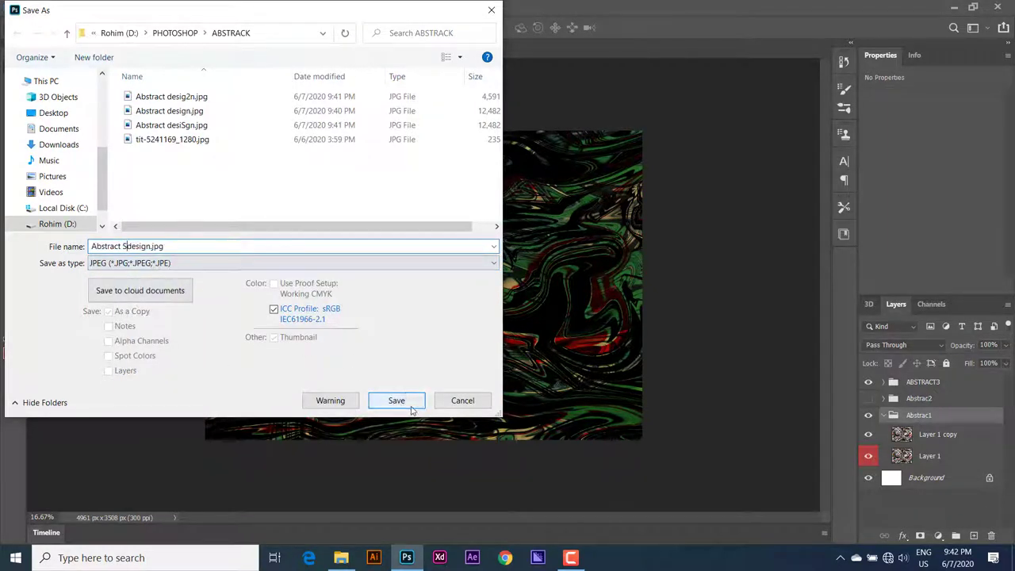
{"action": "left_click", "coordinate": [406, 397]}
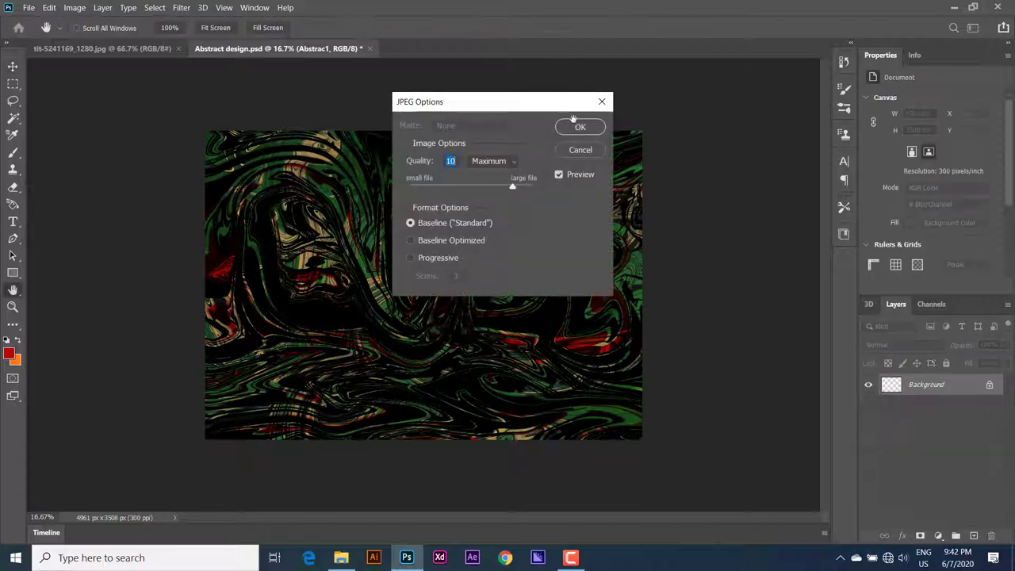
{"action": "left_click", "coordinate": [578, 127]}
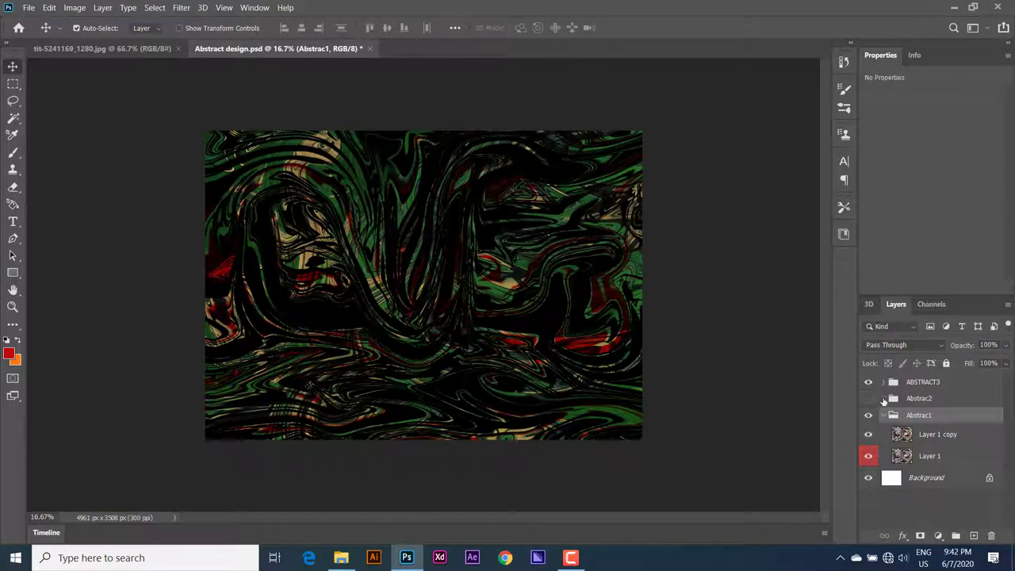
Hide Layer 1 copy and the Abstrac1 group, then set Layer 2 copy to Linear Light.
{"action": "left_click", "coordinate": [868, 434]}
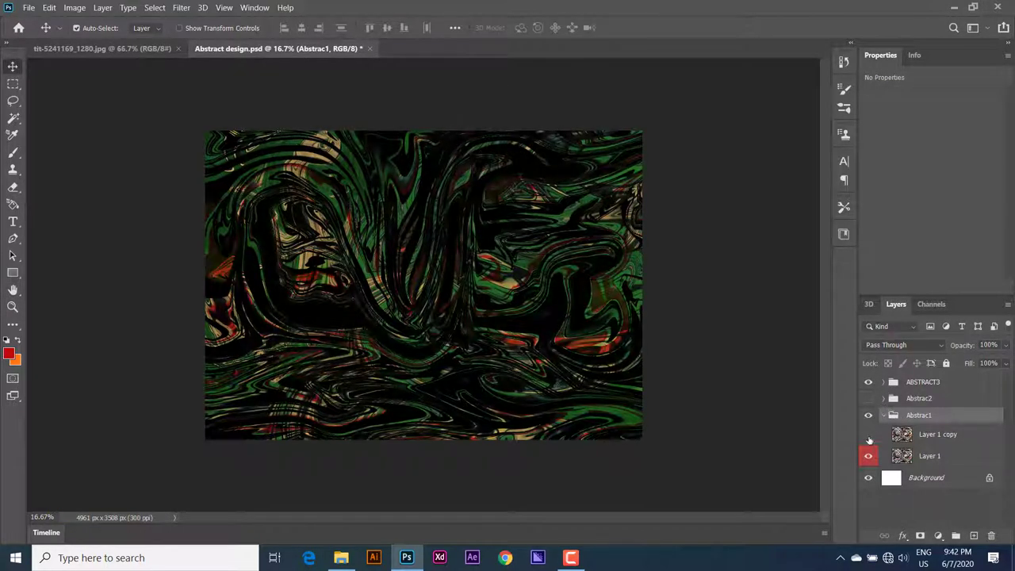
{"action": "left_click", "coordinate": [868, 414]}
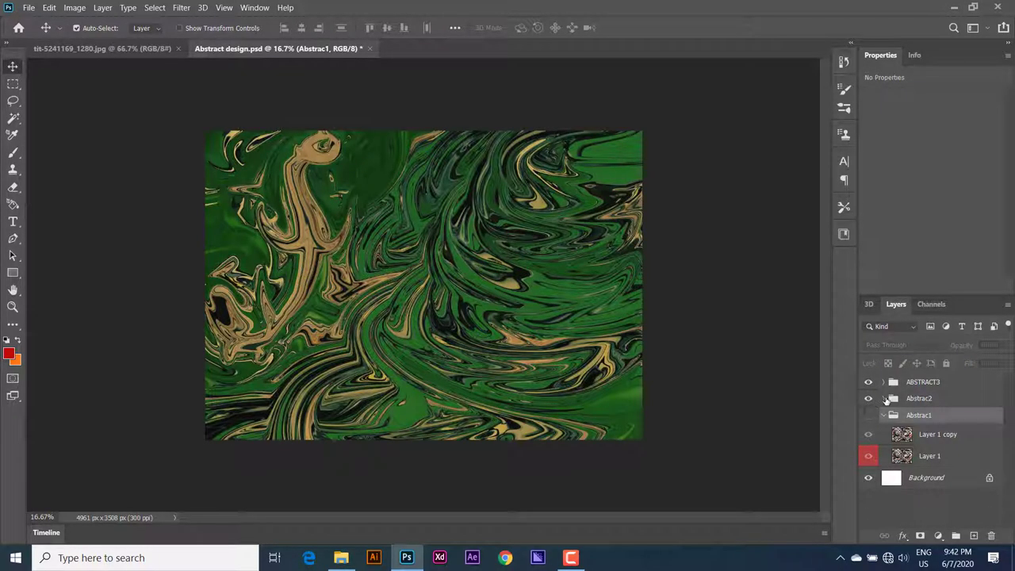
{"action": "left_click", "coordinate": [884, 399]}
{"action": "left_click", "coordinate": [909, 420]}
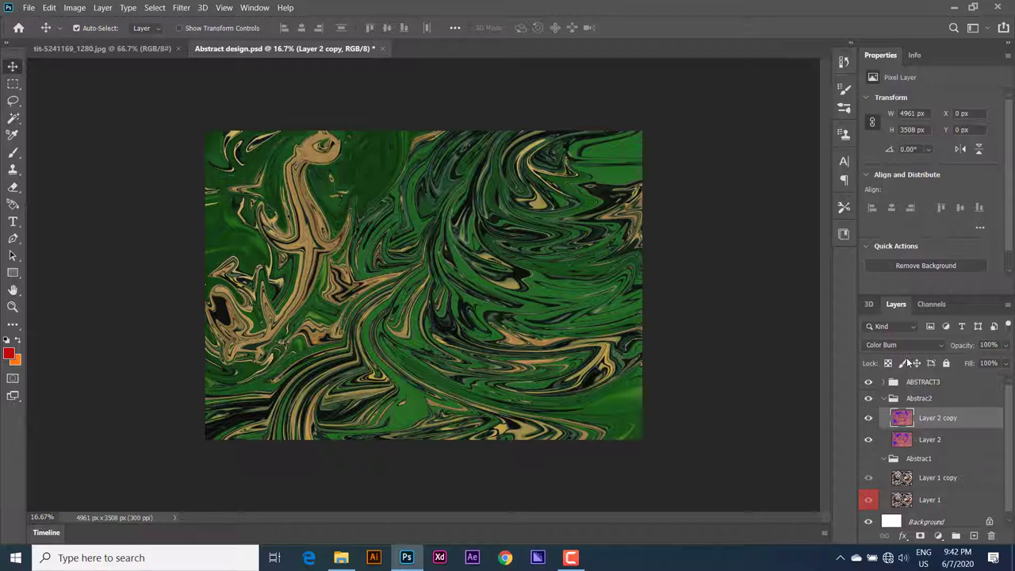
{"action": "left_click", "coordinate": [904, 346]}
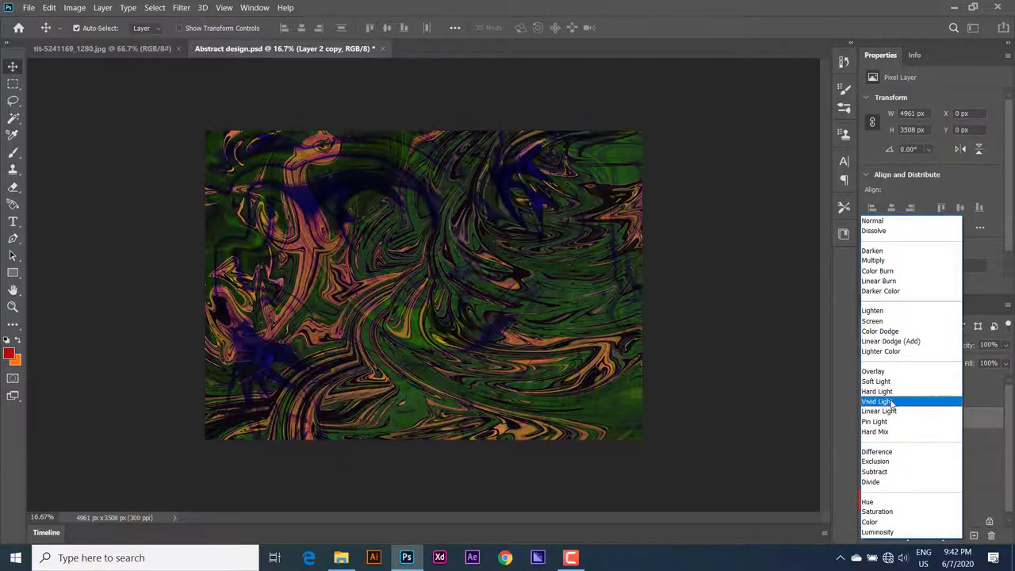
{"action": "left_click", "coordinate": [886, 410]}
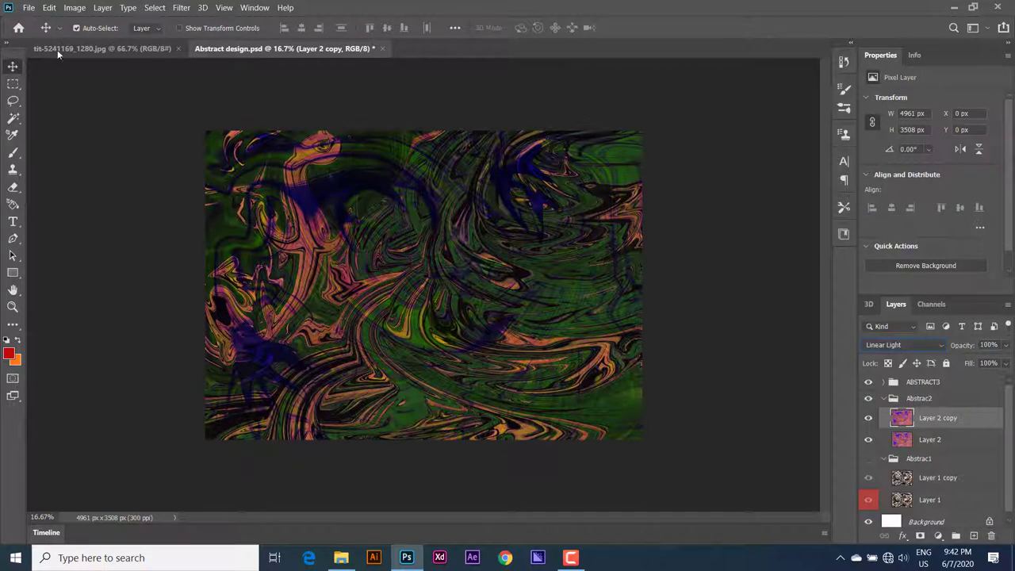
Save a JPEG copy as 'Abstract desigSn.jpg' at quality 10 Maximum.
{"action": "left_click", "coordinate": [28, 7]}
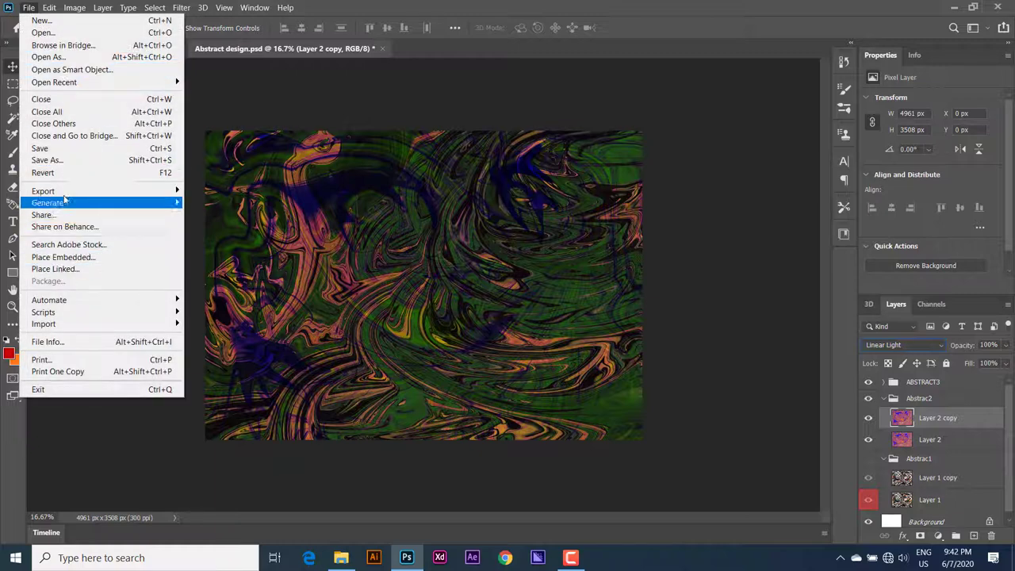
{"action": "left_click", "coordinate": [57, 161]}
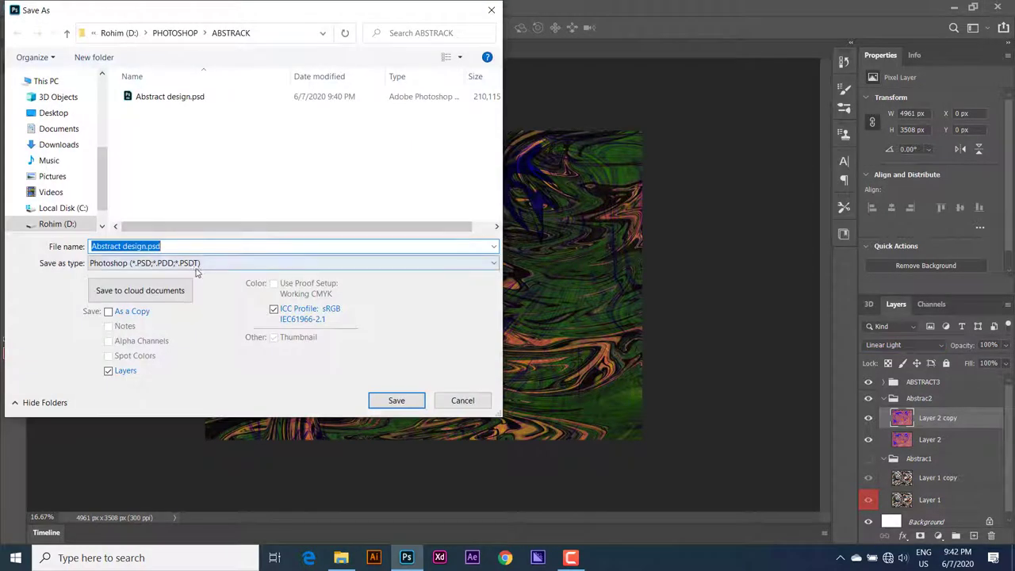
{"action": "left_click", "coordinate": [257, 262]}
{"action": "left_click", "coordinate": [190, 371]}
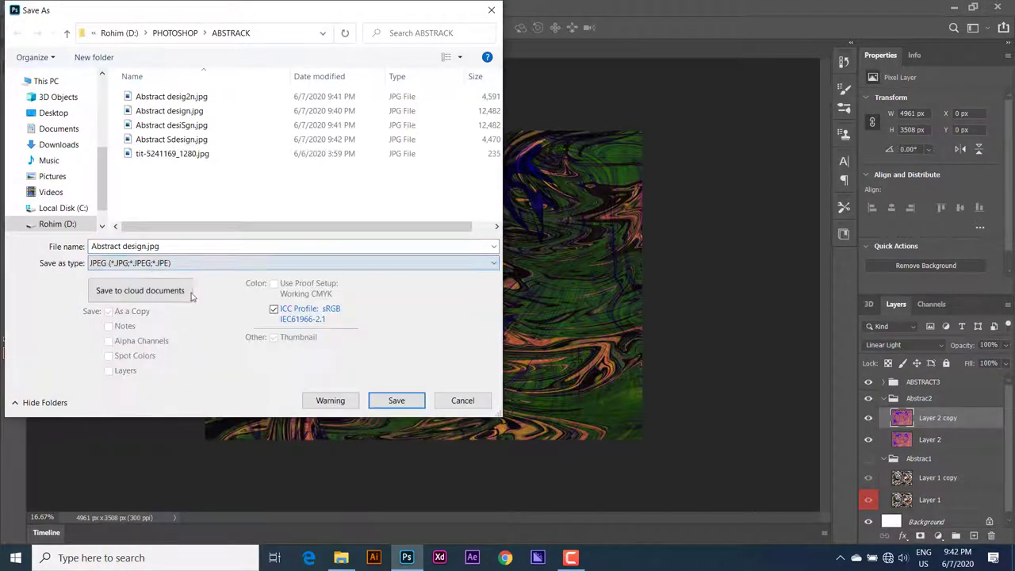
{"action": "double_click", "coordinate": [140, 246]}
{"action": "left_click", "coordinate": [143, 246]}
{"action": "type", "text": "S"}
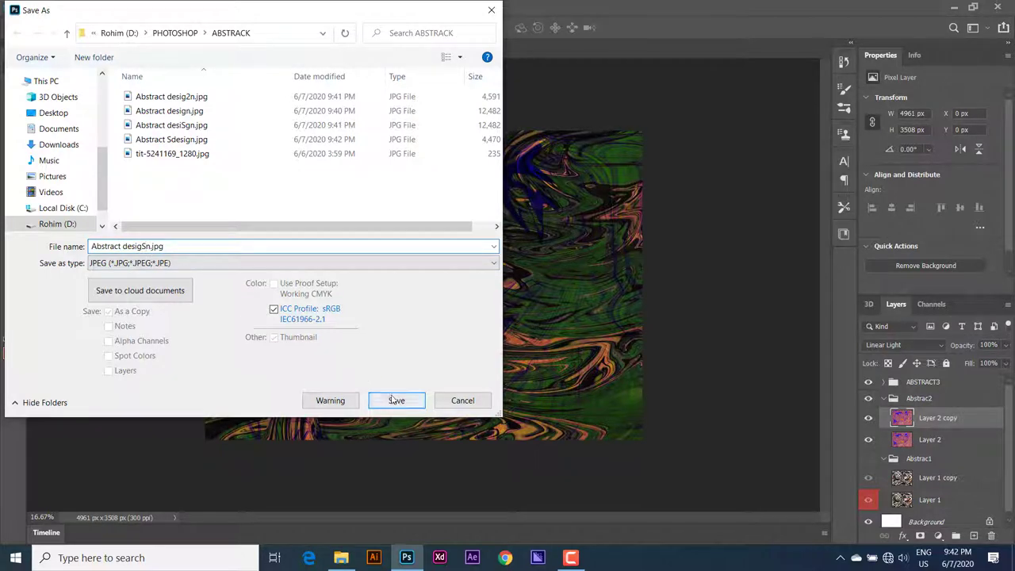
{"action": "left_click", "coordinate": [394, 398]}
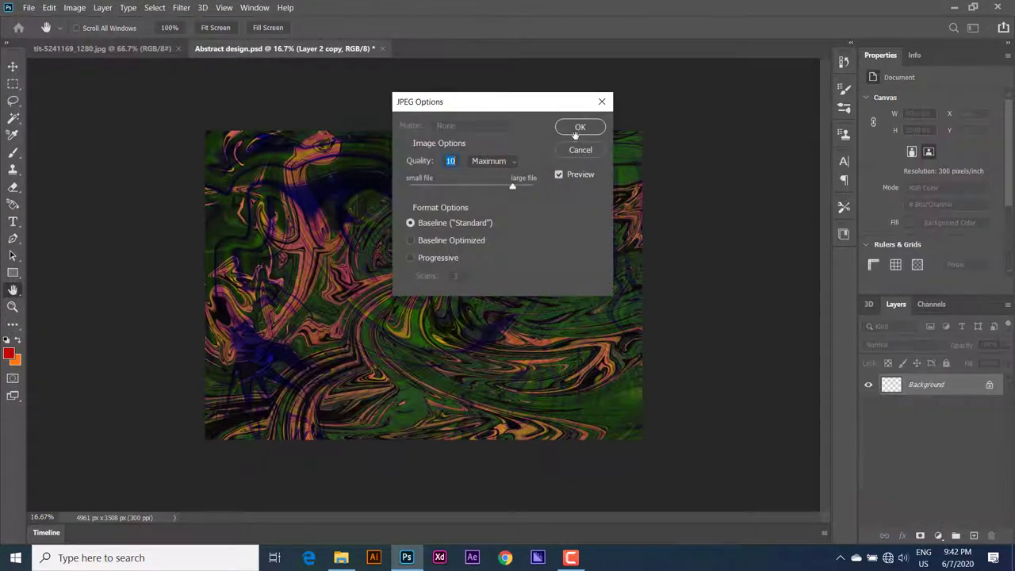
{"action": "left_click", "coordinate": [578, 129]}
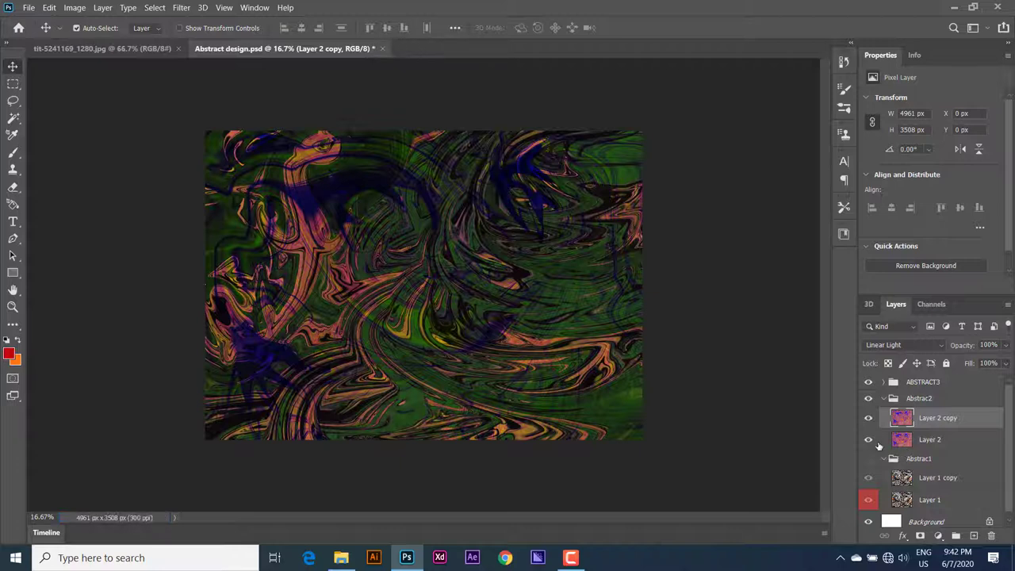
Collapse Abstrac2 and Abstrac1, expand ABSTRACT3, and set Layer 4 to Overlay.
{"action": "left_click", "coordinate": [916, 443]}
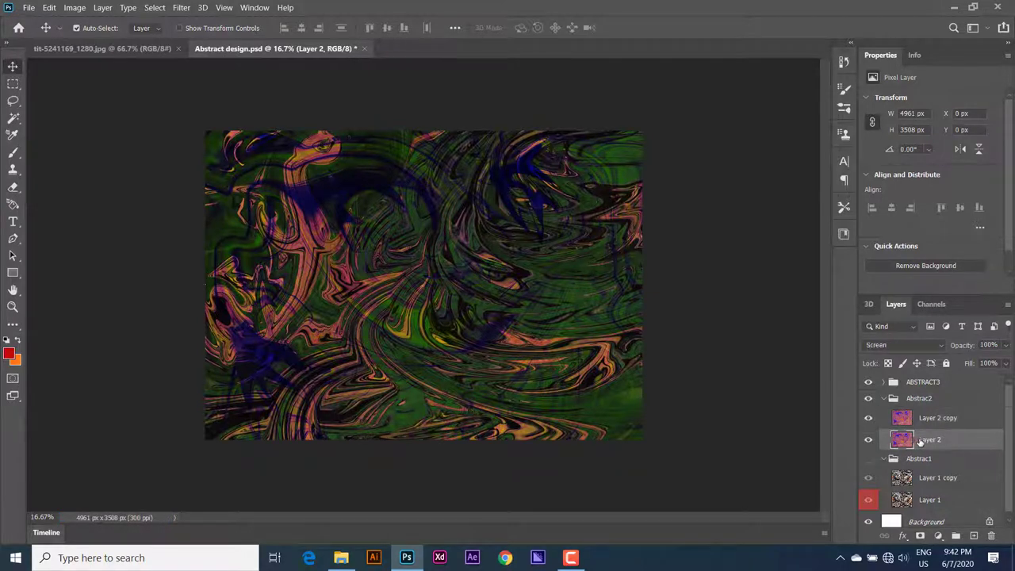
{"action": "left_click", "coordinate": [912, 424]}
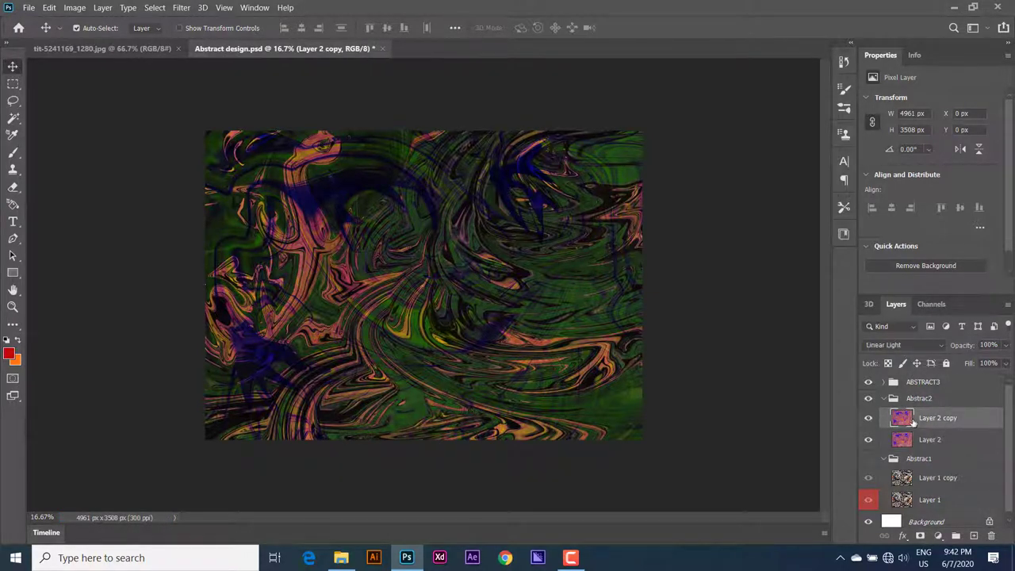
{"action": "left_click", "coordinate": [885, 398]}
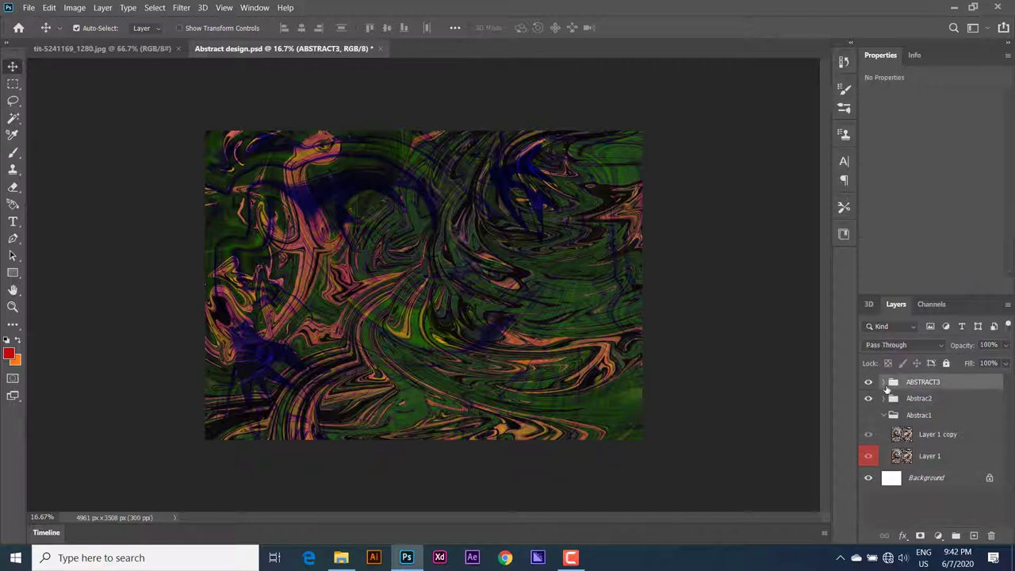
{"action": "left_click", "coordinate": [882, 415]}
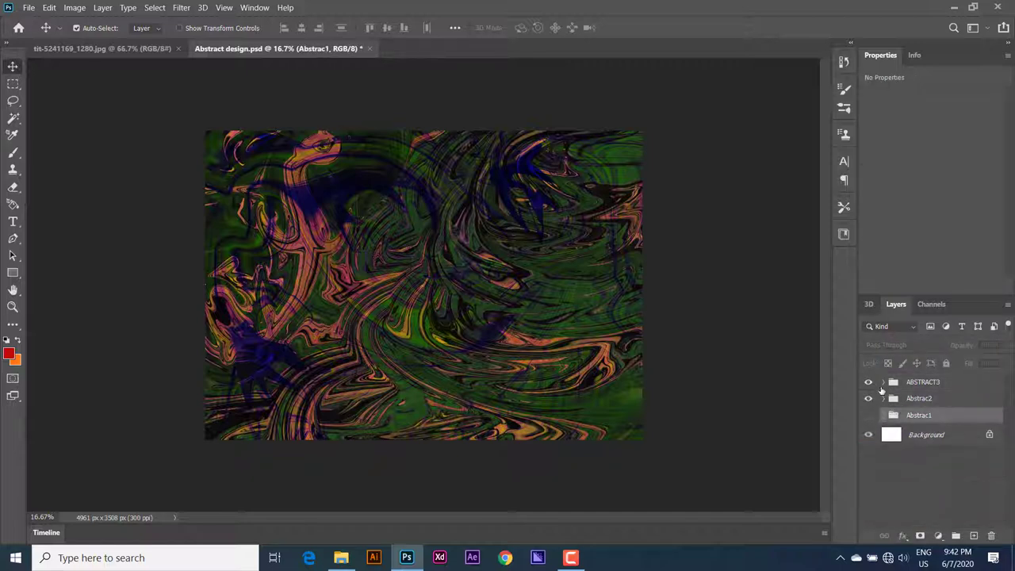
{"action": "left_click", "coordinate": [885, 383]}
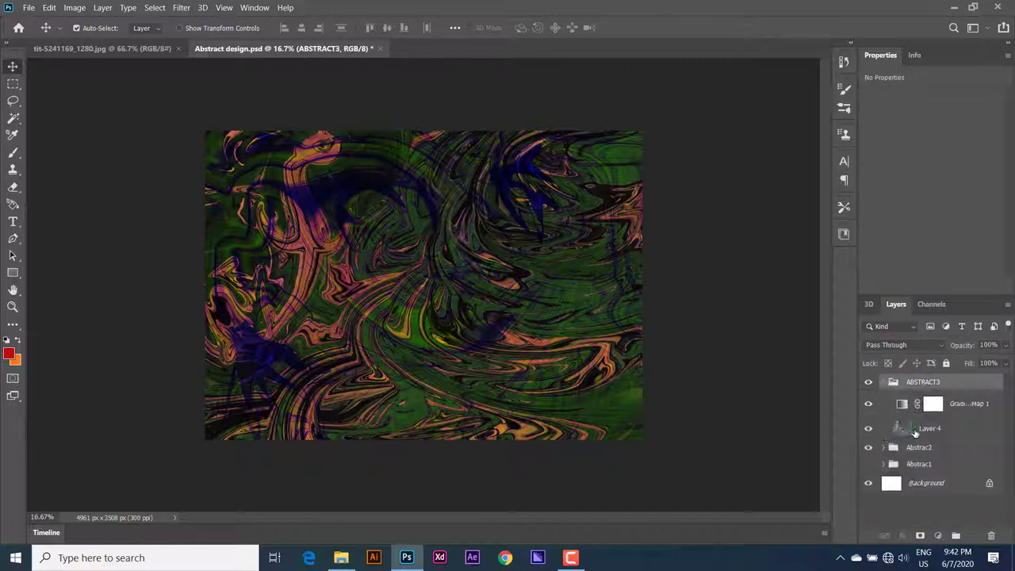
{"action": "left_click", "coordinate": [914, 428]}
{"action": "left_click", "coordinate": [894, 349]}
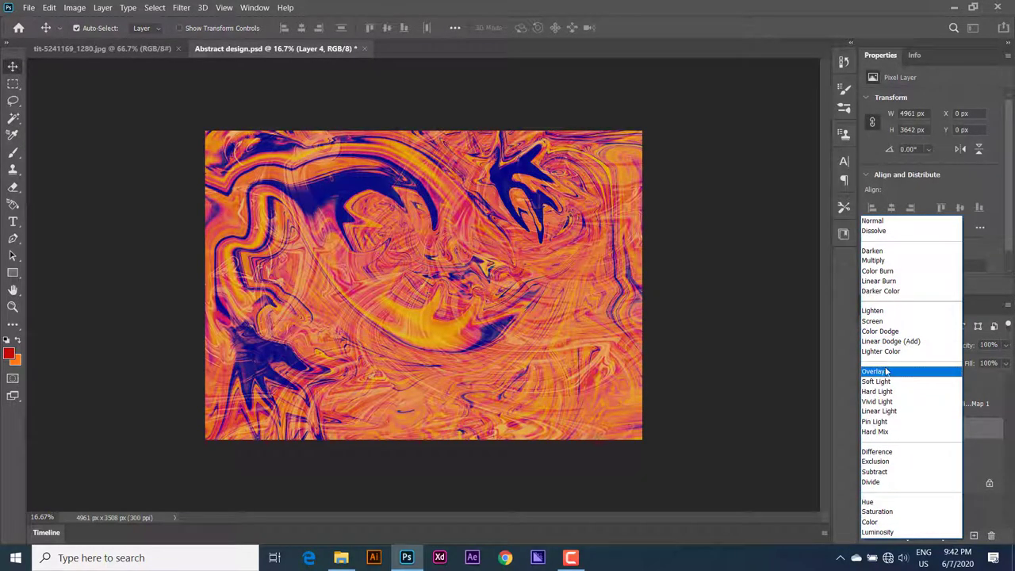
{"action": "left_click", "coordinate": [886, 371]}
Save the design as JPEG 'Abstract desigSDn.jpg' at quality 10 Maximum, without overwriting the existing file.
{"action": "left_click", "coordinate": [29, 7]}
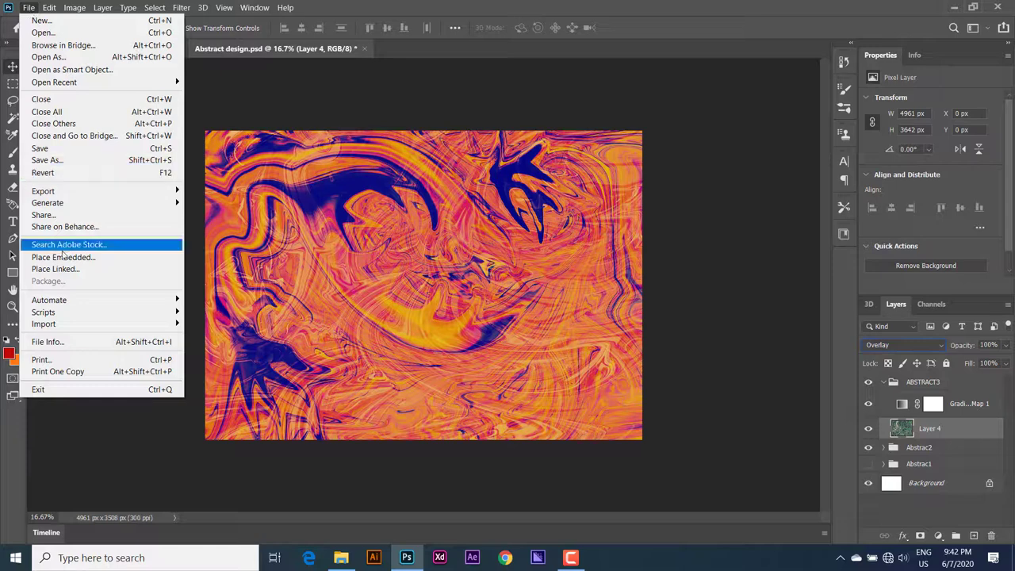
{"action": "left_click", "coordinate": [45, 160]}
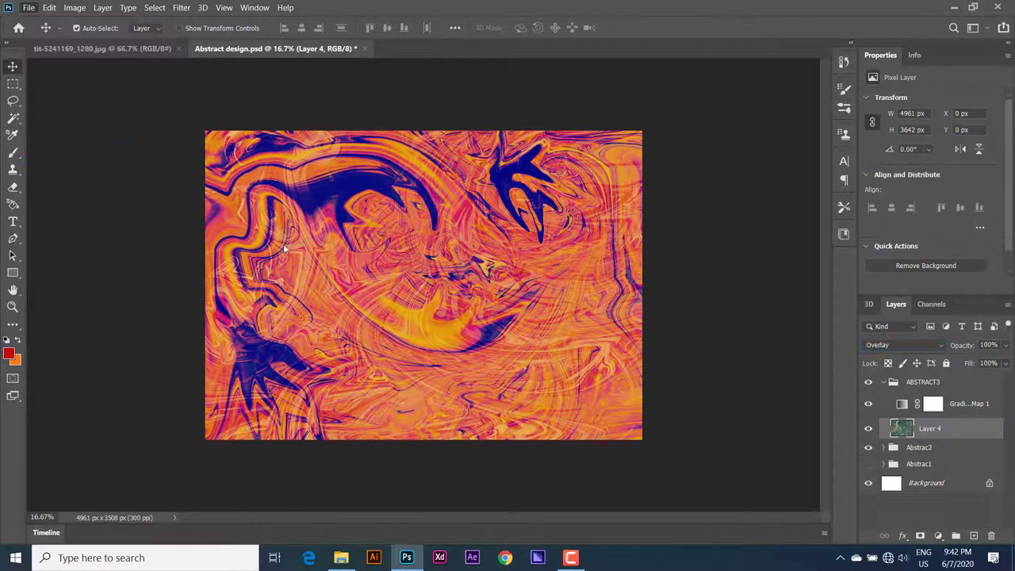
{"action": "left_click", "coordinate": [167, 270]}
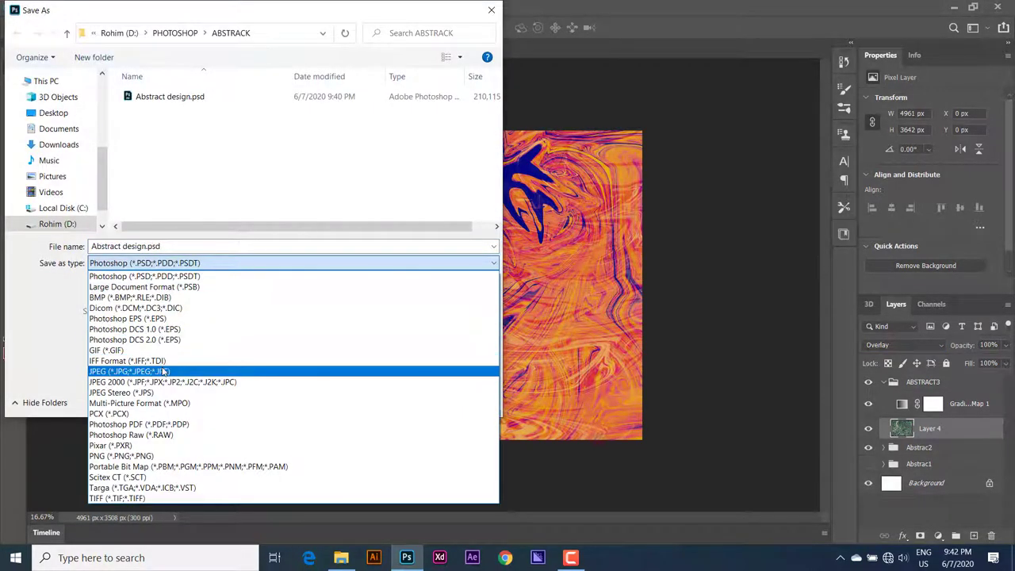
{"action": "left_click", "coordinate": [164, 371]}
{"action": "left_click", "coordinate": [143, 247]}
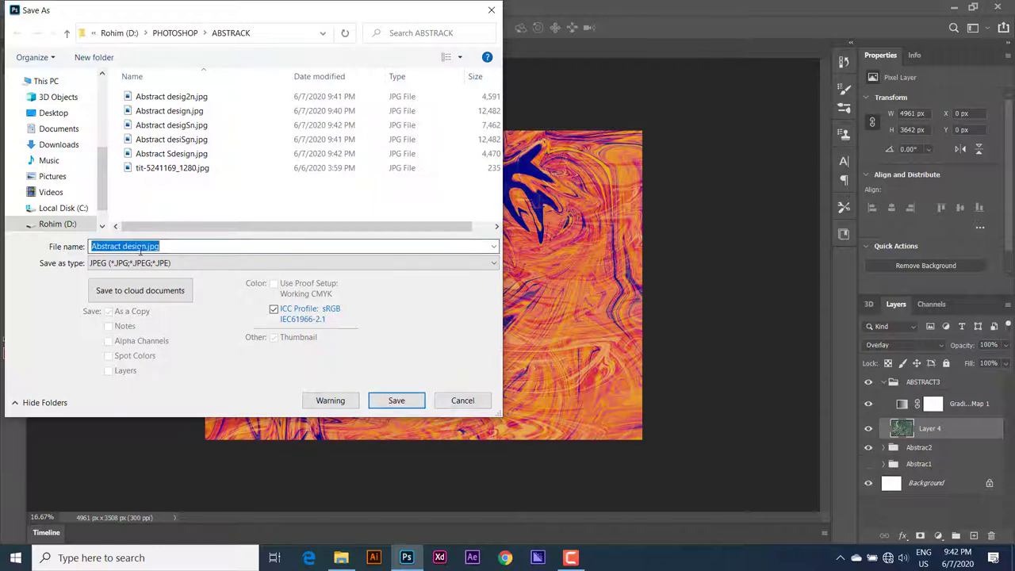
{"action": "left_click", "coordinate": [400, 398]}
{"action": "left_click", "coordinate": [575, 288]}
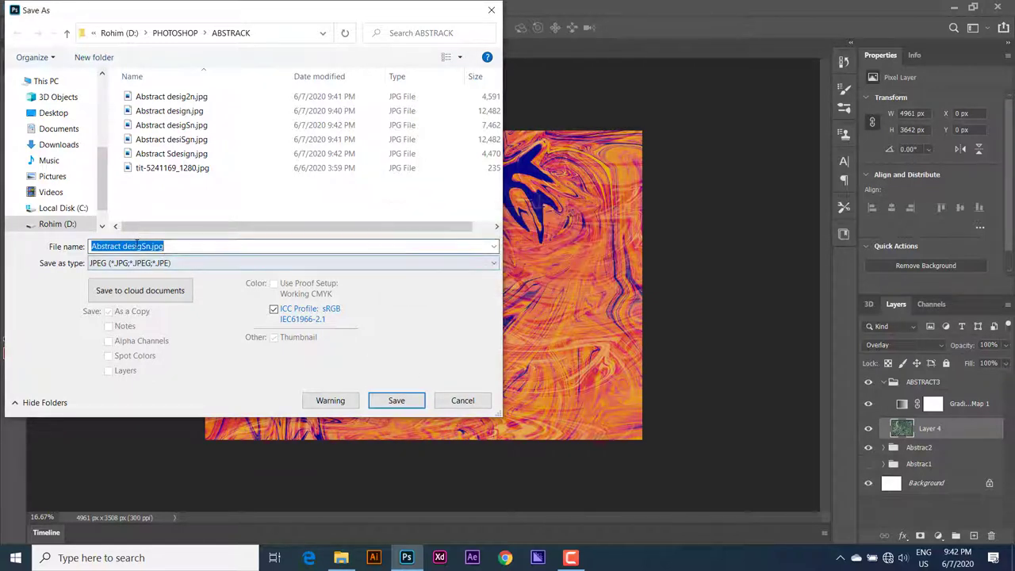
{"action": "left_click", "coordinate": [144, 246]}
{"action": "type", "text": "G"}
{"action": "left_click", "coordinate": [400, 400]}
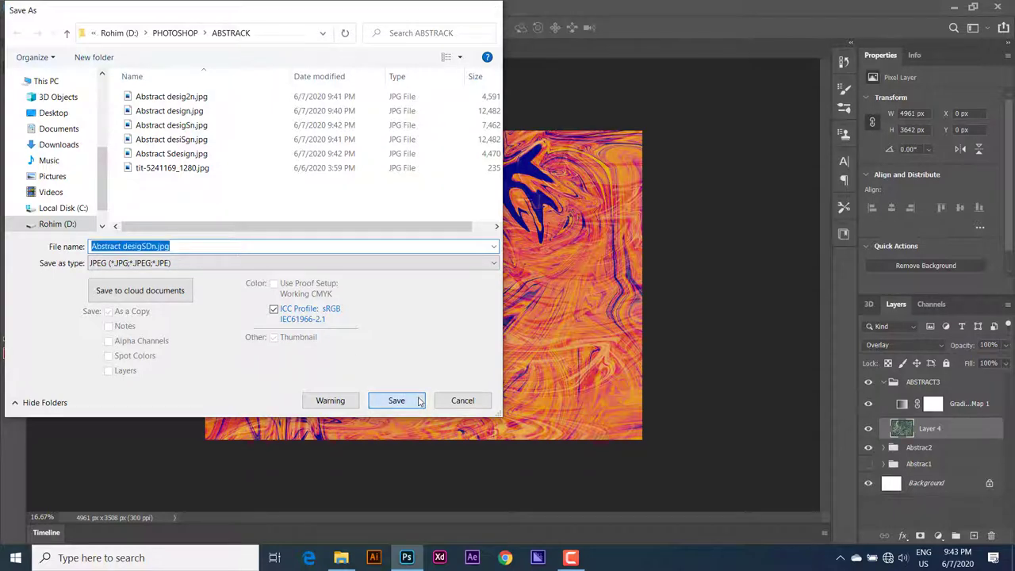
{"action": "left_click", "coordinate": [583, 128]}
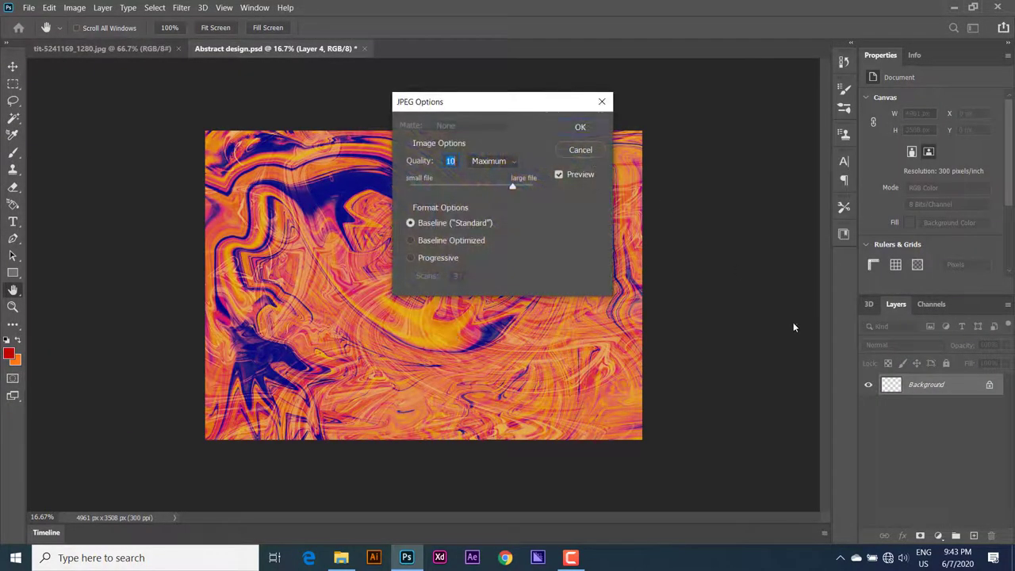
Keep Layer 4 on Overlay, hide ABSTRACT3, and set Layer 2 copy to Overlay.
{"action": "left_click", "coordinate": [907, 348]}
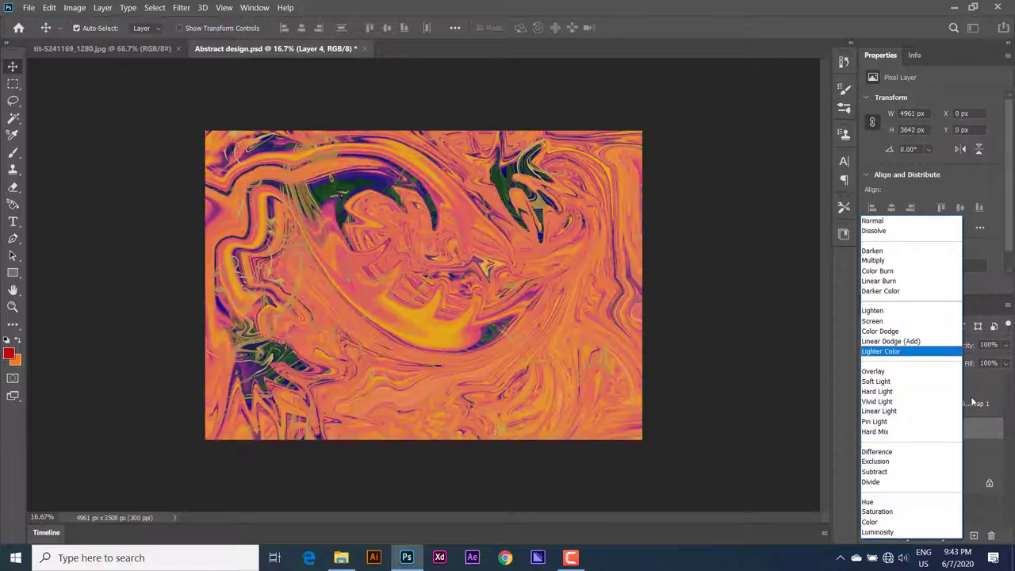
{"action": "left_click", "coordinate": [959, 371]}
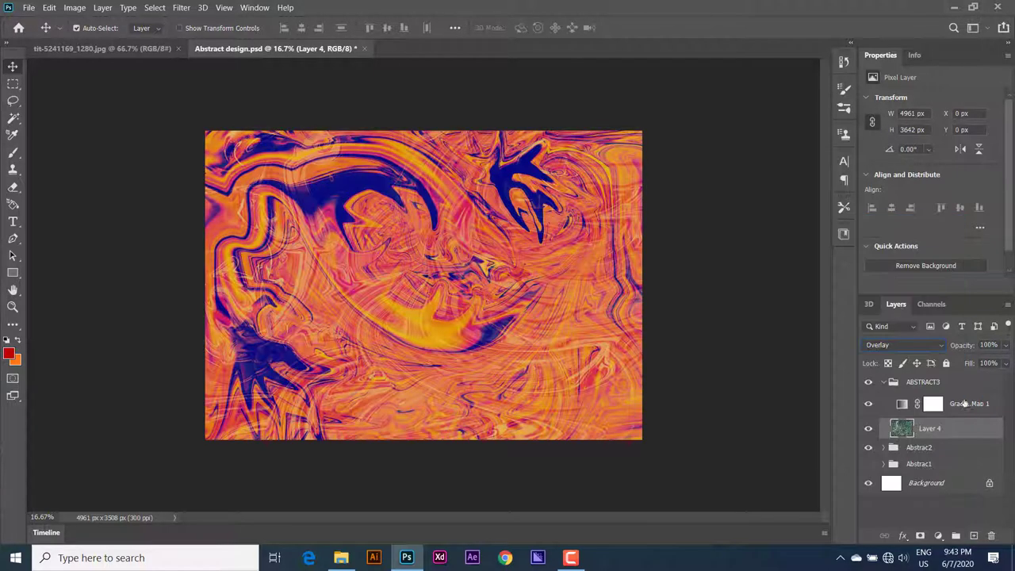
{"action": "left_click", "coordinate": [883, 383]}
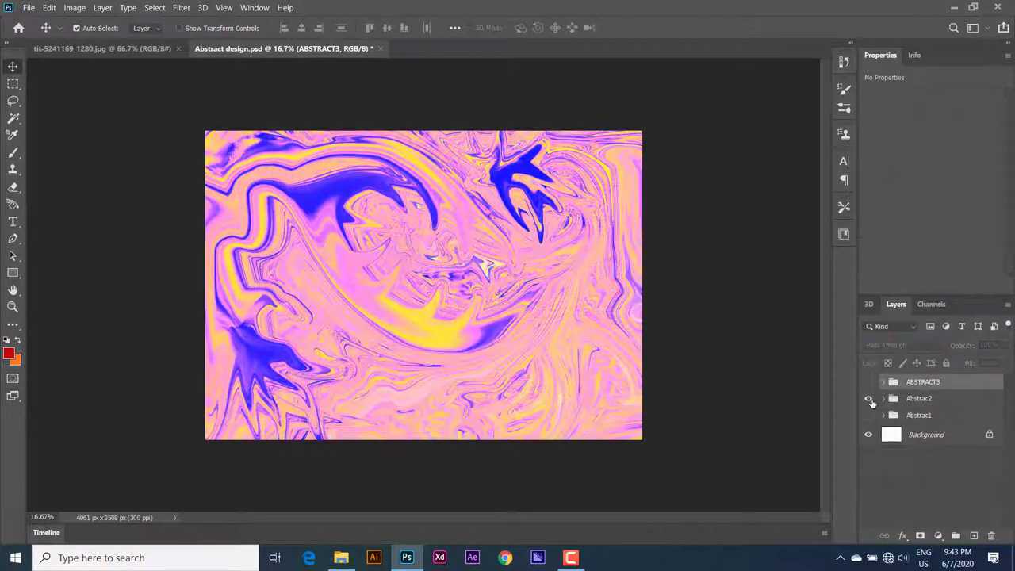
{"action": "left_click", "coordinate": [885, 398]}
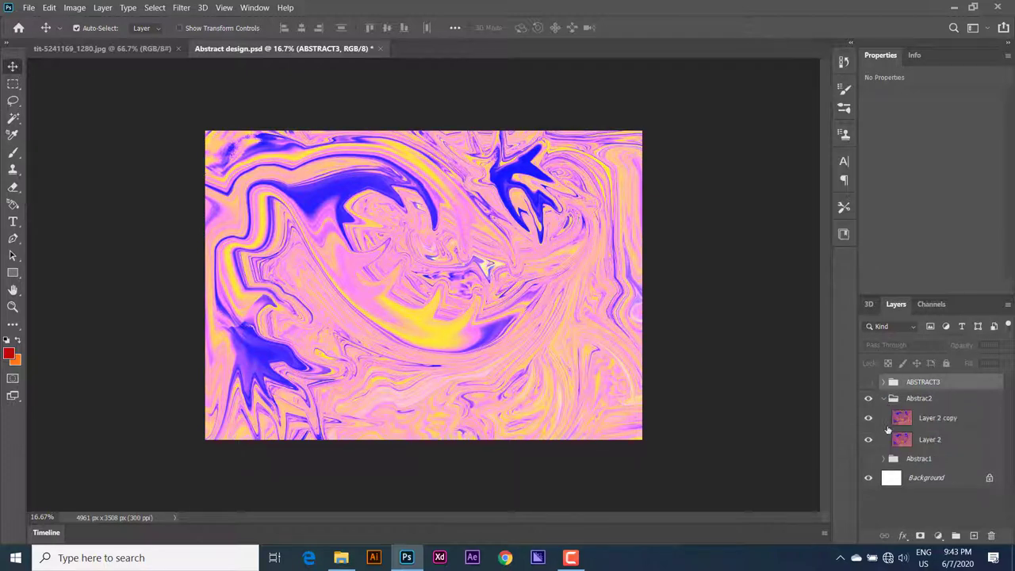
{"action": "left_click", "coordinate": [923, 420]}
{"action": "left_click", "coordinate": [888, 345]}
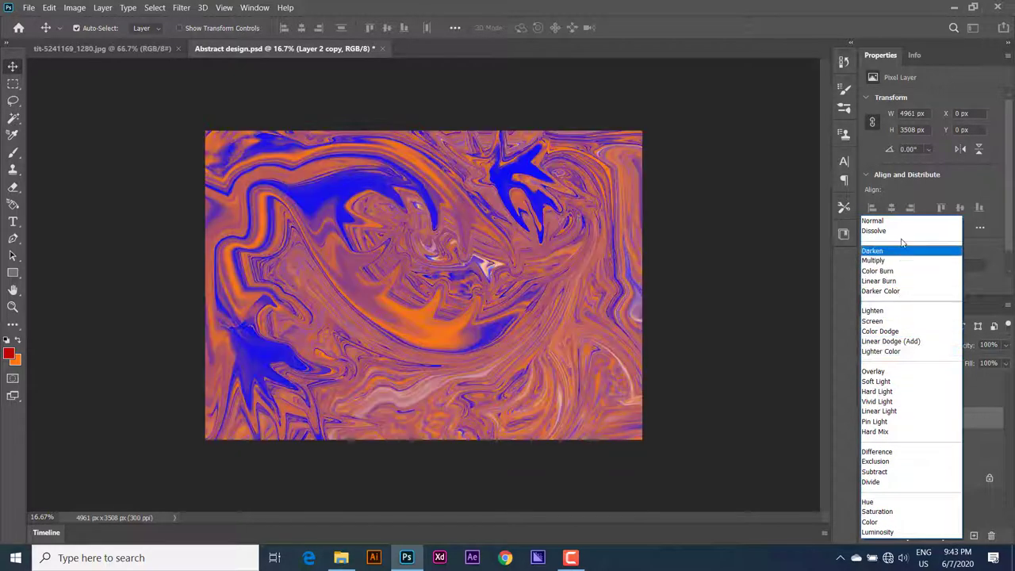
{"action": "left_click", "coordinate": [875, 372]}
Show the Abstrac1 group and switch Layer 2 copy to Divide.
{"action": "left_click", "coordinate": [868, 460]}
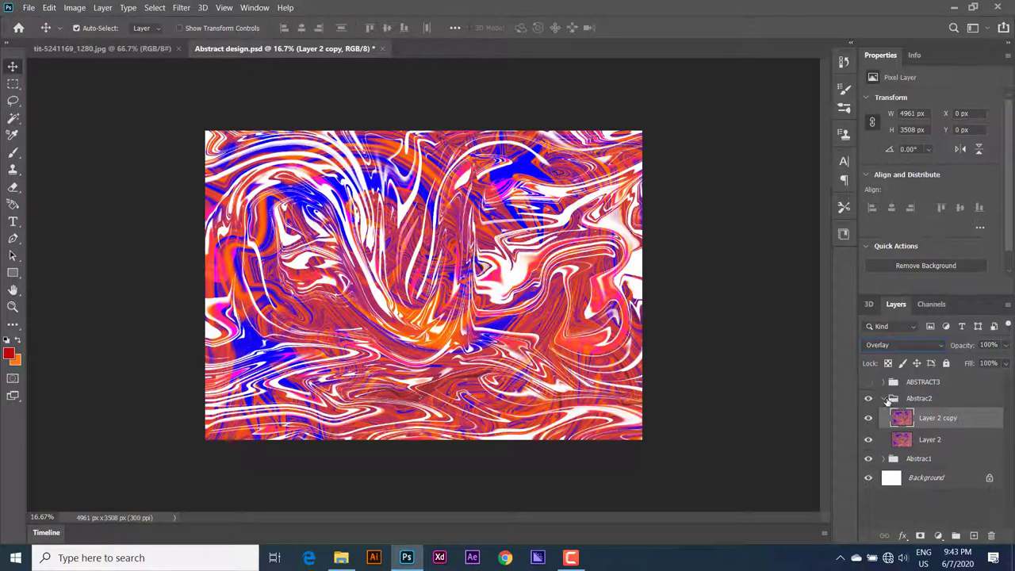
{"action": "left_click", "coordinate": [910, 343]}
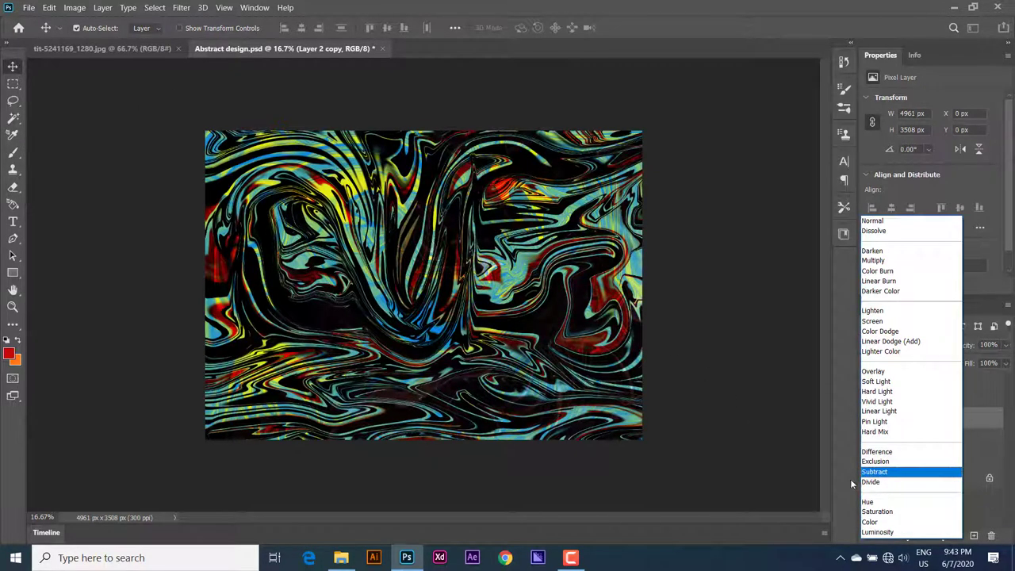
{"action": "left_click", "coordinate": [869, 481]}
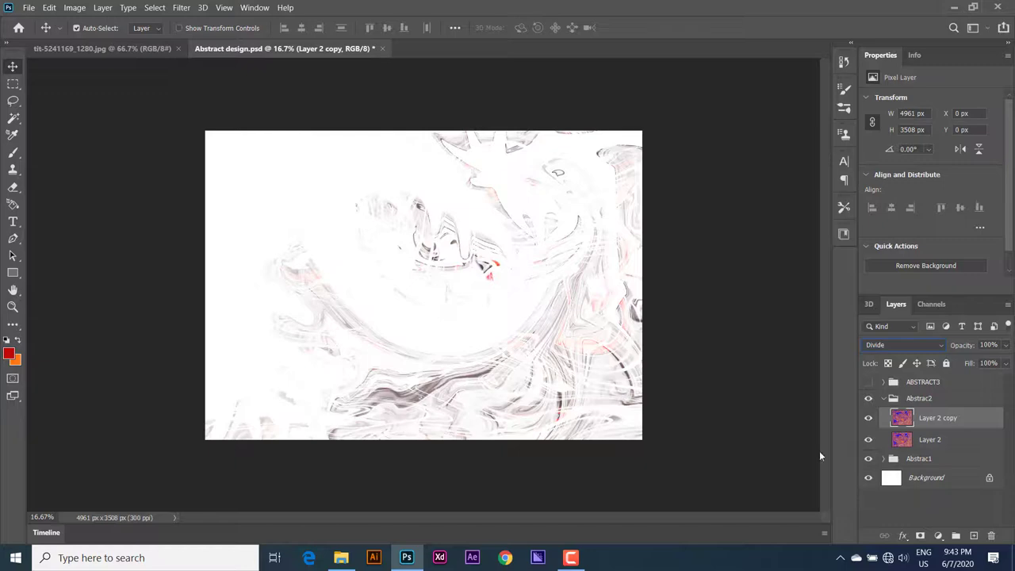
Save the near-white variant as JPEG 'Abstract desiSDign.jpg' at quality 10 Maximum.
{"action": "left_click", "coordinate": [29, 8]}
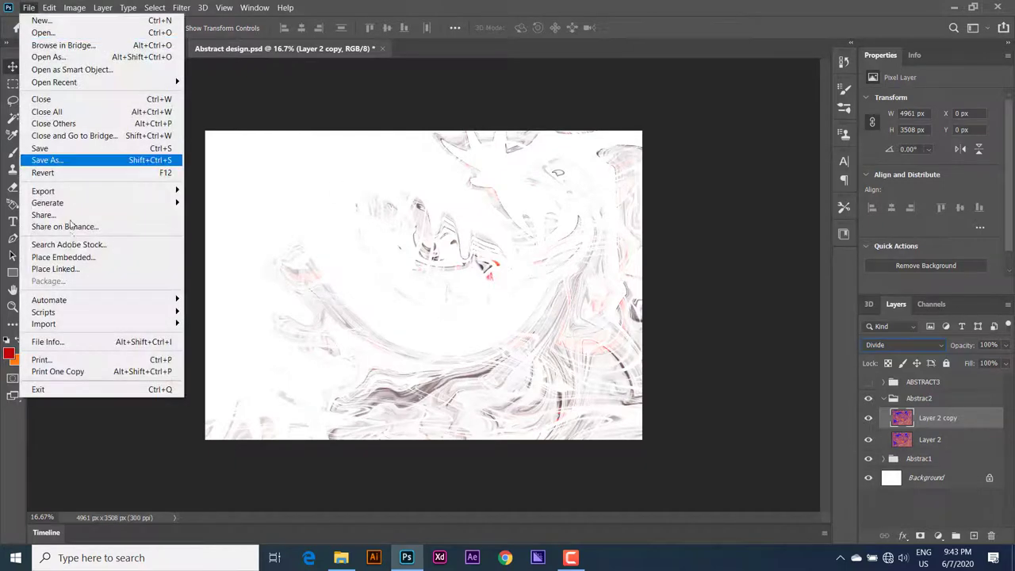
{"action": "left_click", "coordinate": [49, 162]}
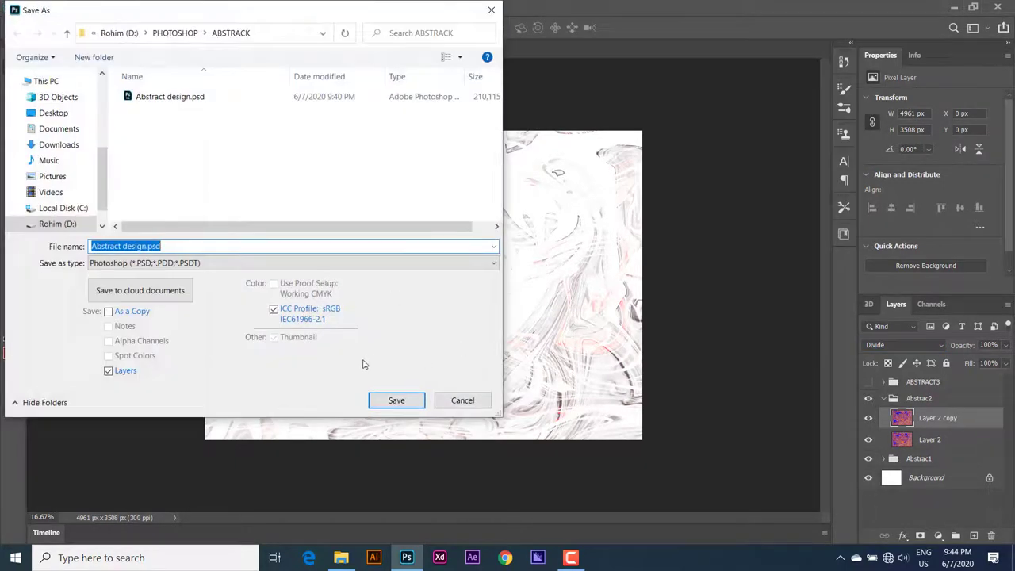
{"action": "left_click", "coordinate": [198, 262]}
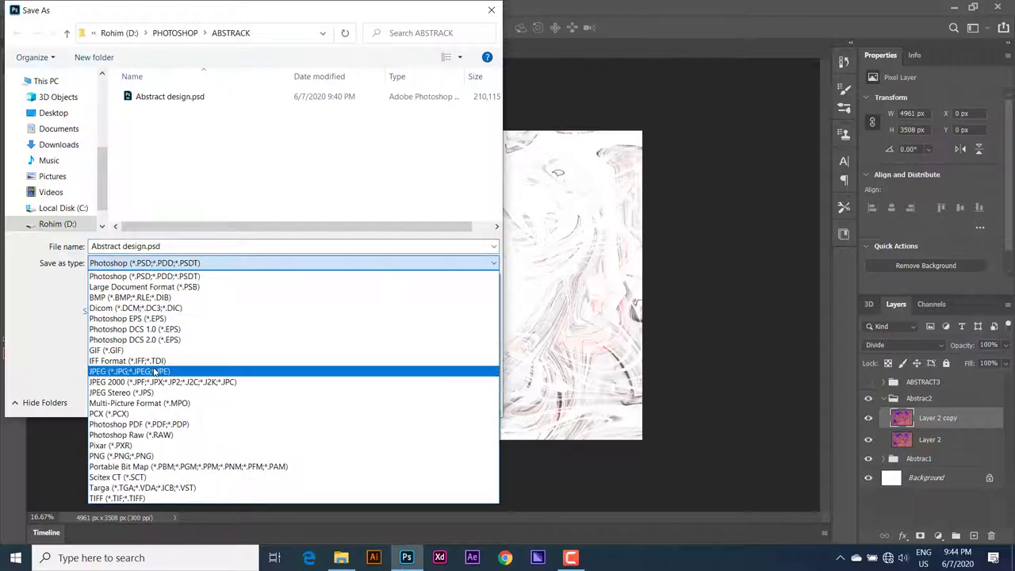
{"action": "left_click", "coordinate": [159, 368]}
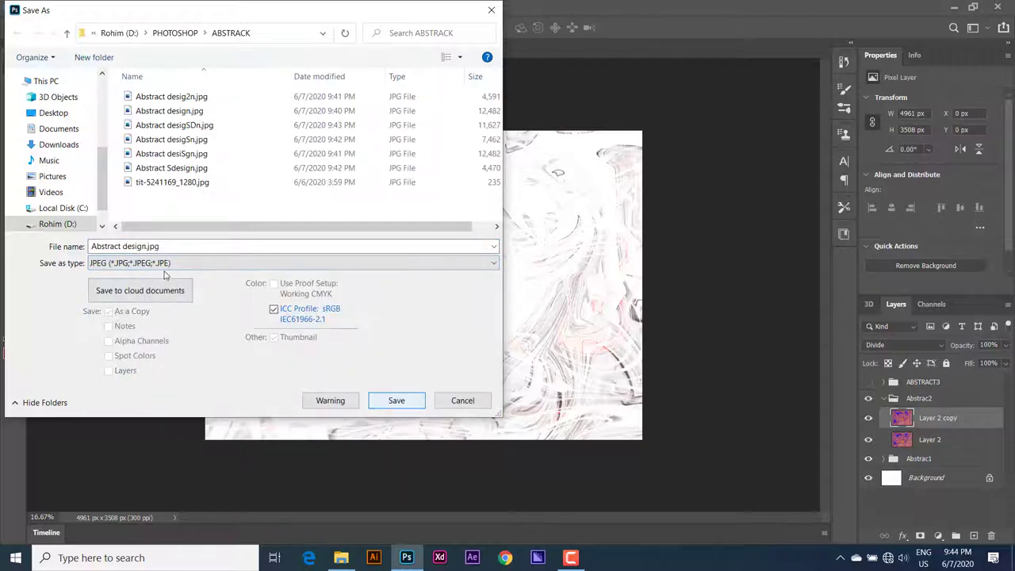
{"action": "left_click", "coordinate": [123, 246]}
{"action": "type", "text": "SD"}
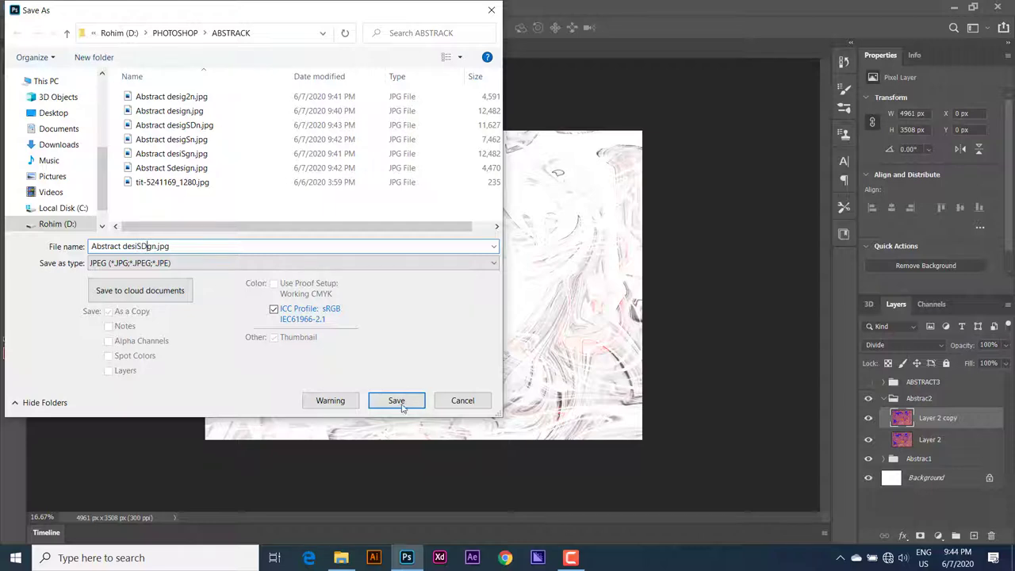
{"action": "left_click", "coordinate": [401, 404]}
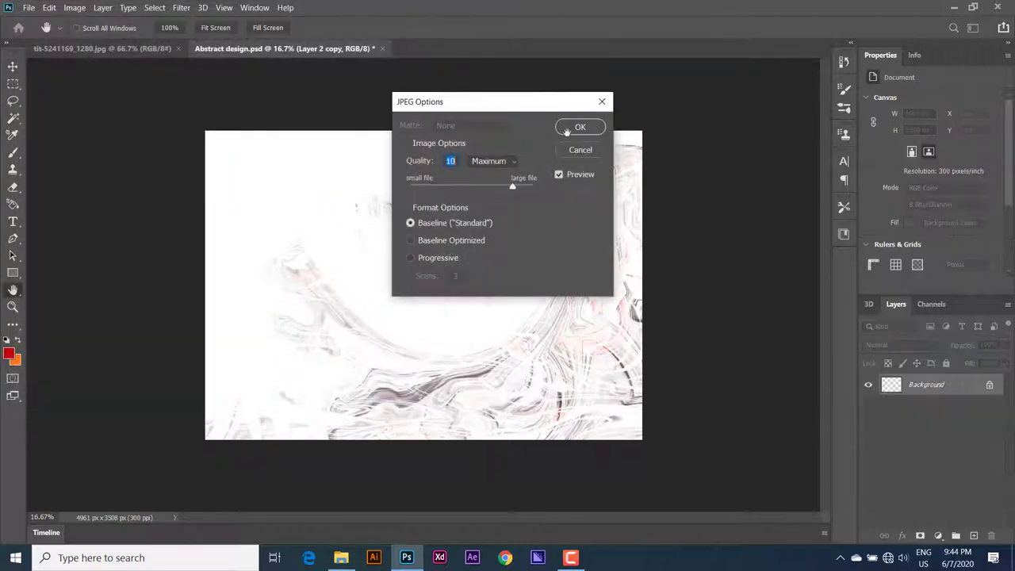
{"action": "left_click", "coordinate": [566, 131]}
Set Layer 2's blend mode to Luminosity.
{"action": "left_click", "coordinate": [894, 439]}
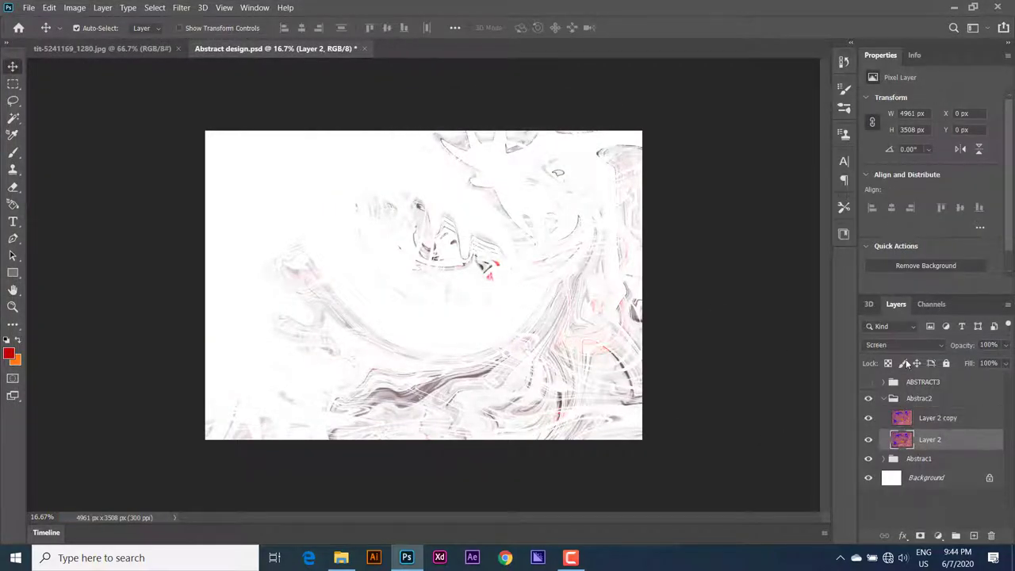
{"action": "left_click", "coordinate": [904, 344]}
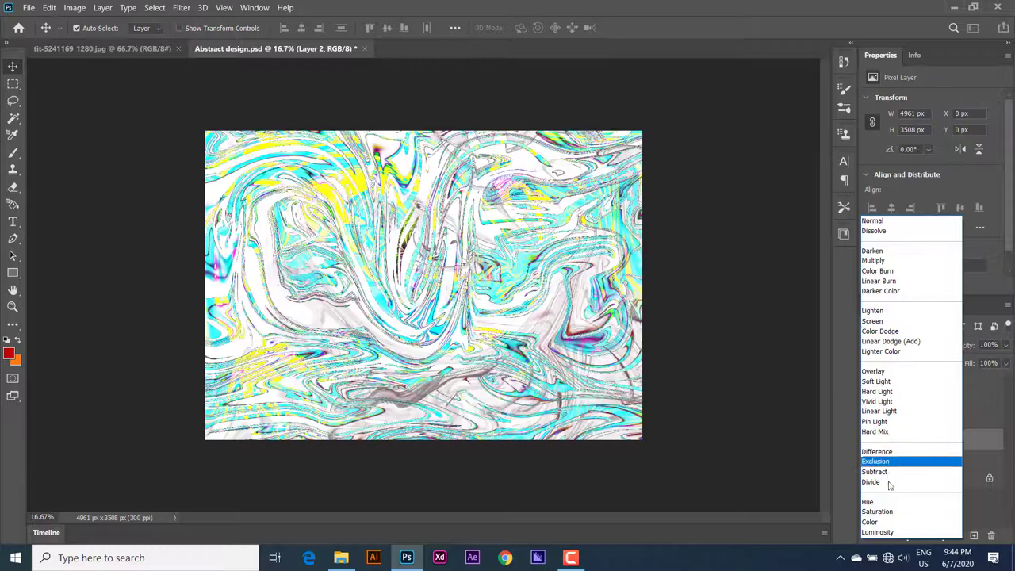
{"action": "left_click", "coordinate": [884, 531]}
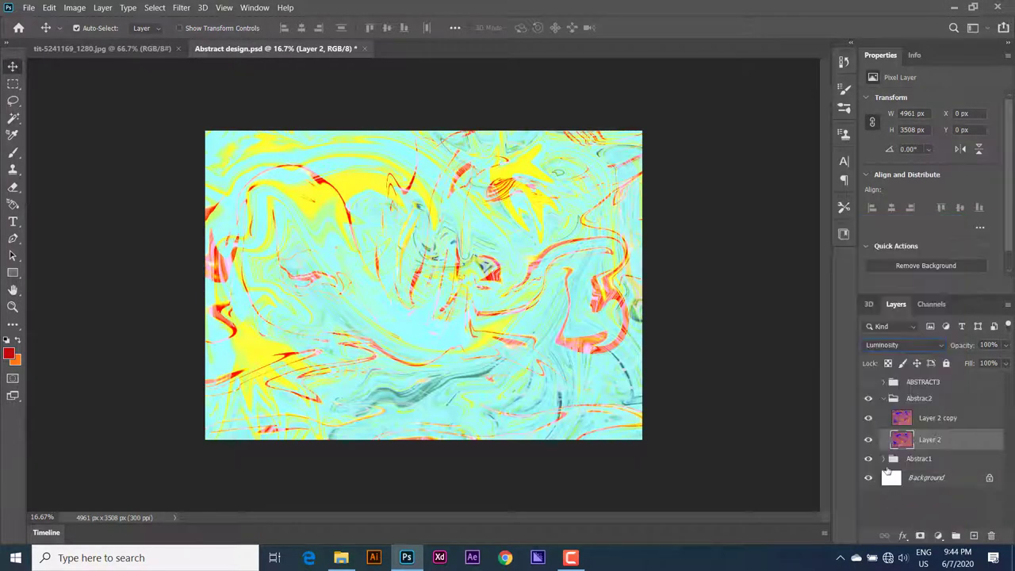
In Abstrac1, keep Layer 1 on Normal and set Layer 1 copy to Divide, after trying Difference.
{"action": "left_click", "coordinate": [884, 459]}
{"action": "left_click", "coordinate": [912, 501]}
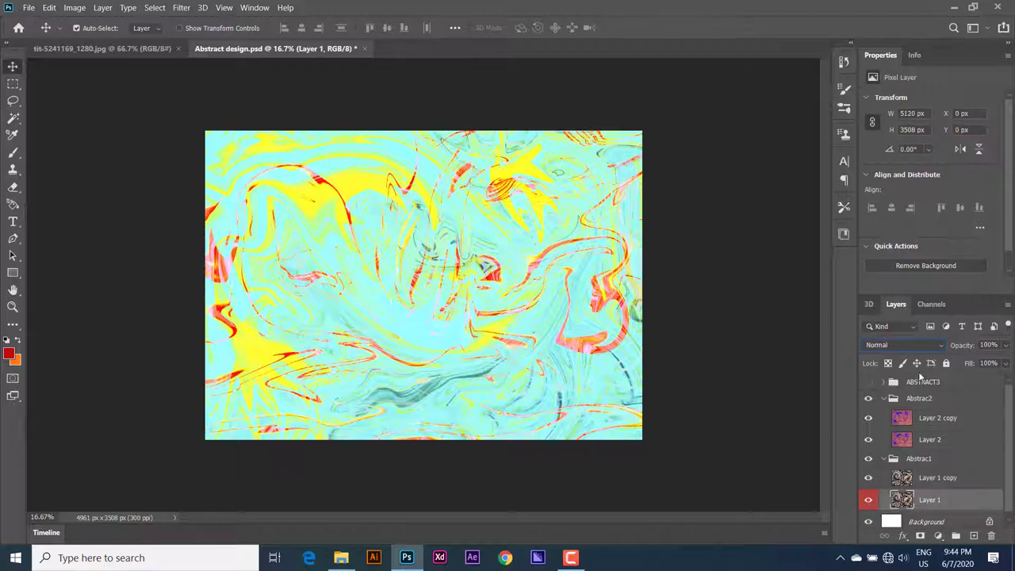
{"action": "left_click", "coordinate": [904, 345]}
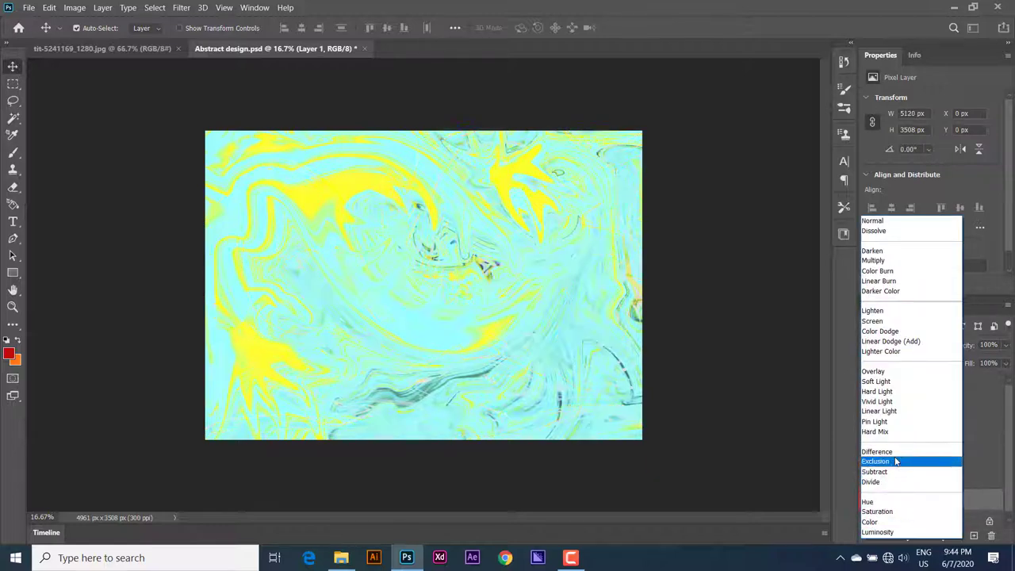
{"action": "left_click", "coordinate": [968, 472]}
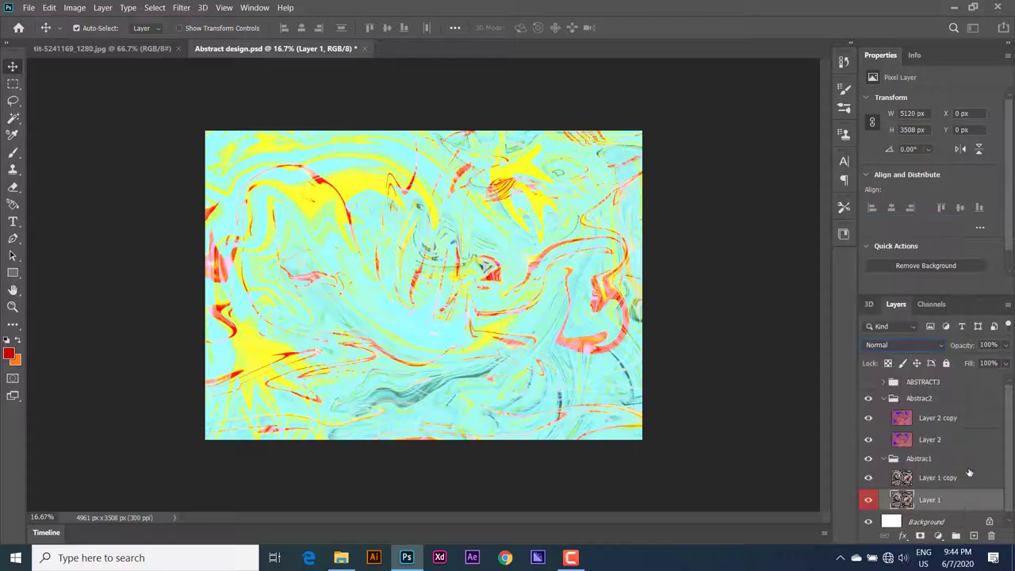
{"action": "left_click", "coordinate": [911, 476]}
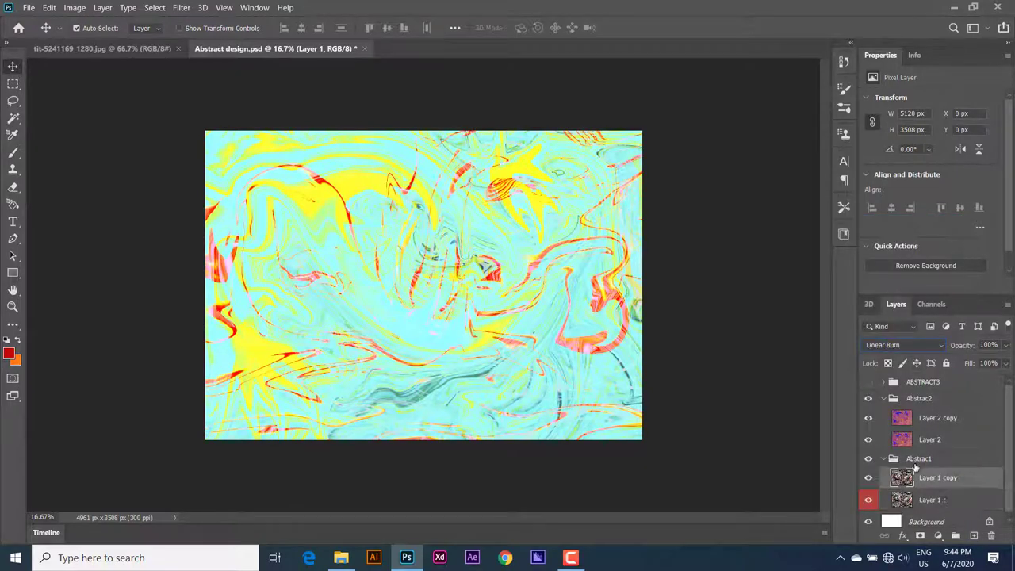
{"action": "left_click", "coordinate": [908, 346]}
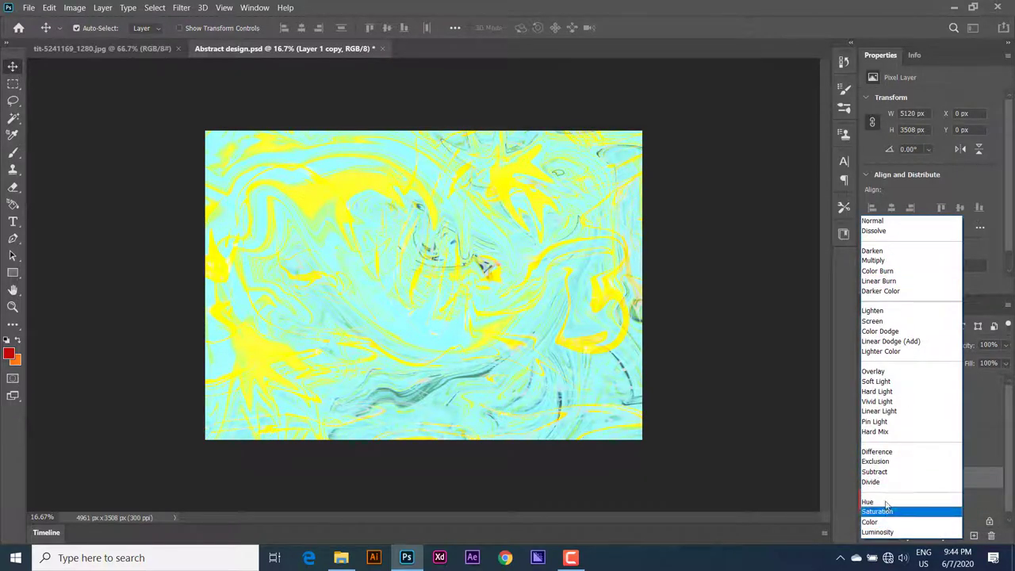
{"action": "left_click", "coordinate": [910, 457]}
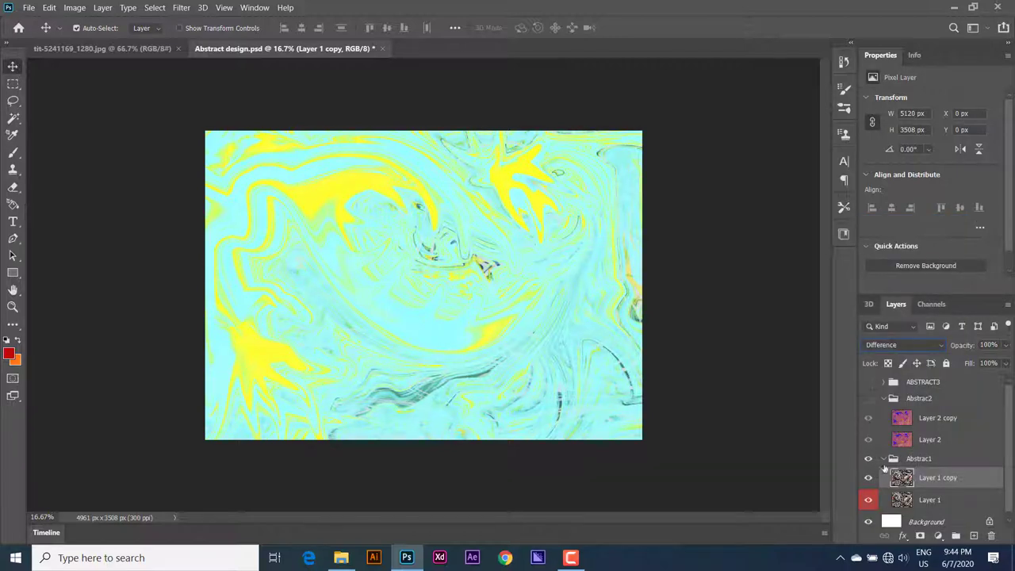
{"action": "left_click", "coordinate": [887, 346]}
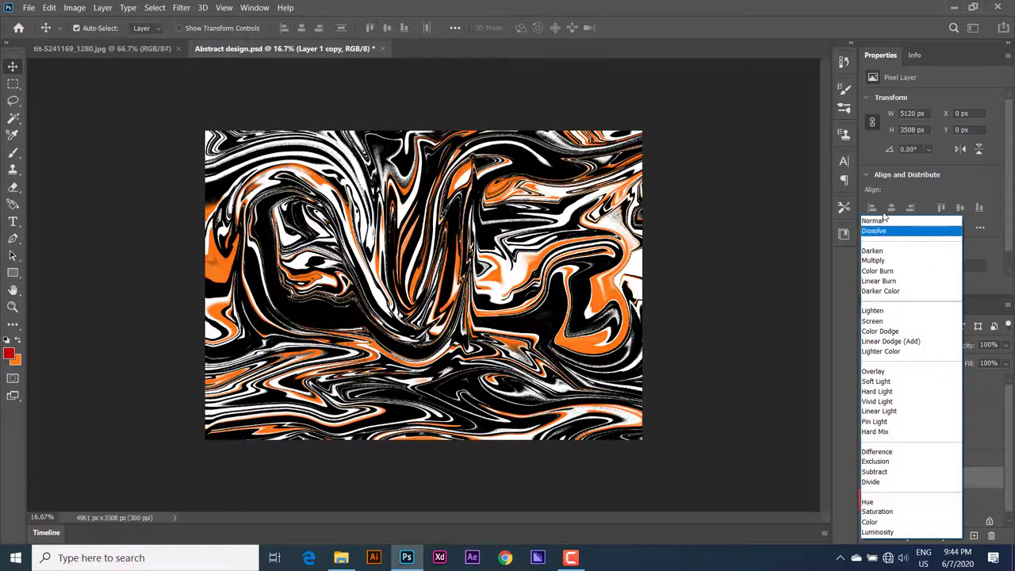
{"action": "left_click", "coordinate": [879, 482]}
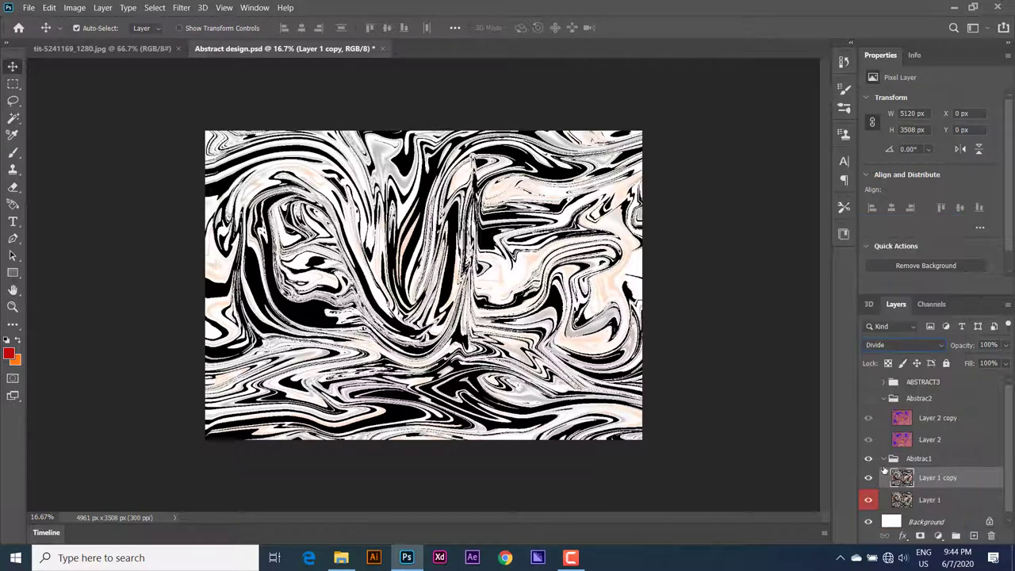
{"action": "left_click", "coordinate": [883, 460]}
Show Abstrac2 with Layer 2 copy in Linear Burn, then make ABSTRACT3 visible.
{"action": "left_click", "coordinate": [893, 418]}
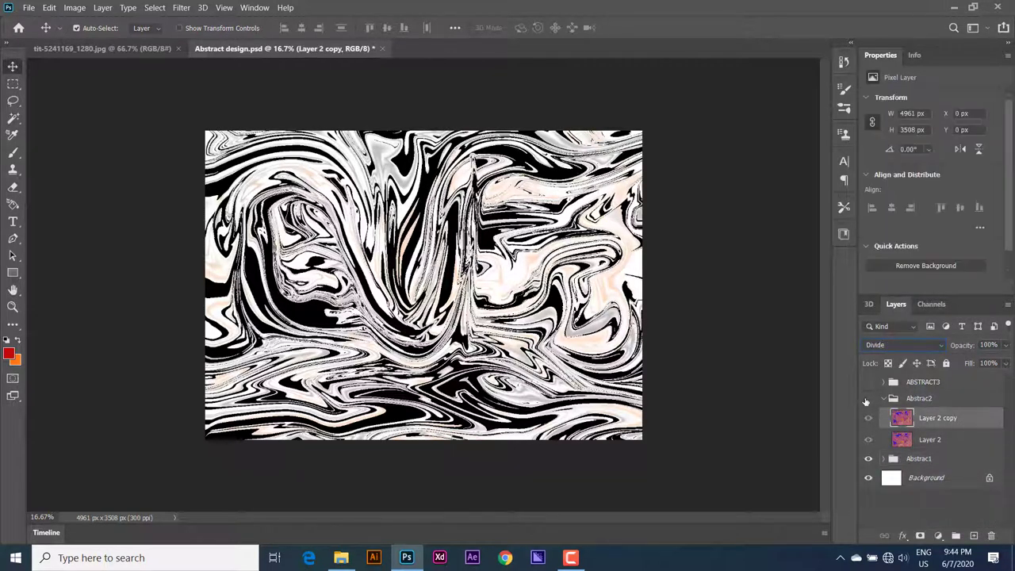
{"action": "left_click", "coordinate": [870, 399]}
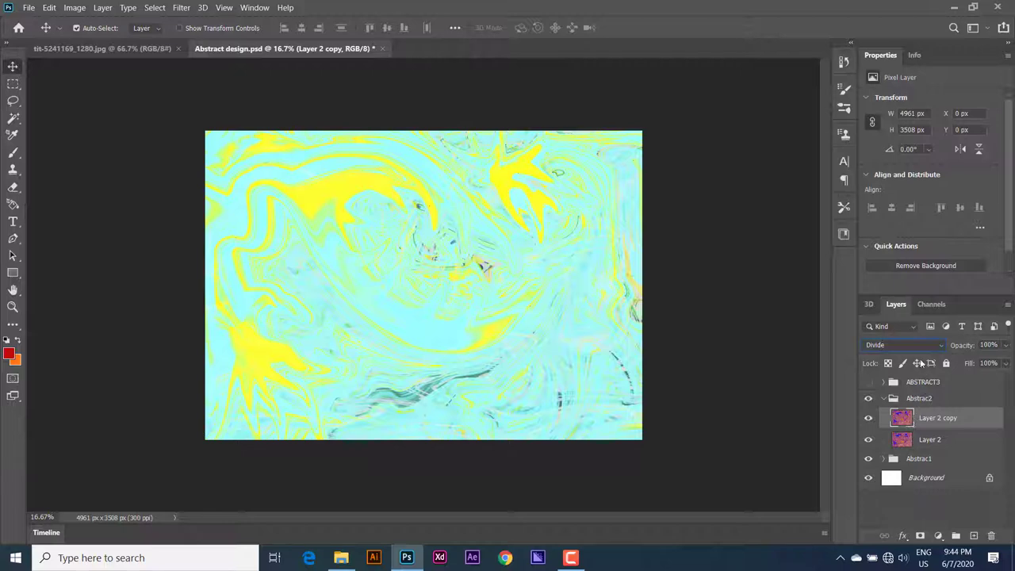
{"action": "left_click", "coordinate": [920, 349]}
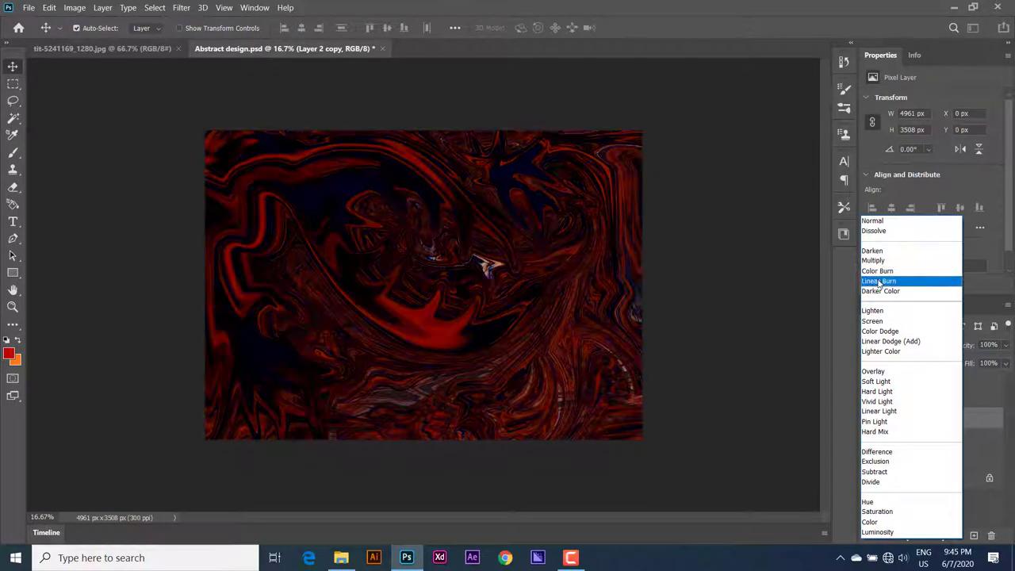
{"action": "left_click", "coordinate": [878, 282]}
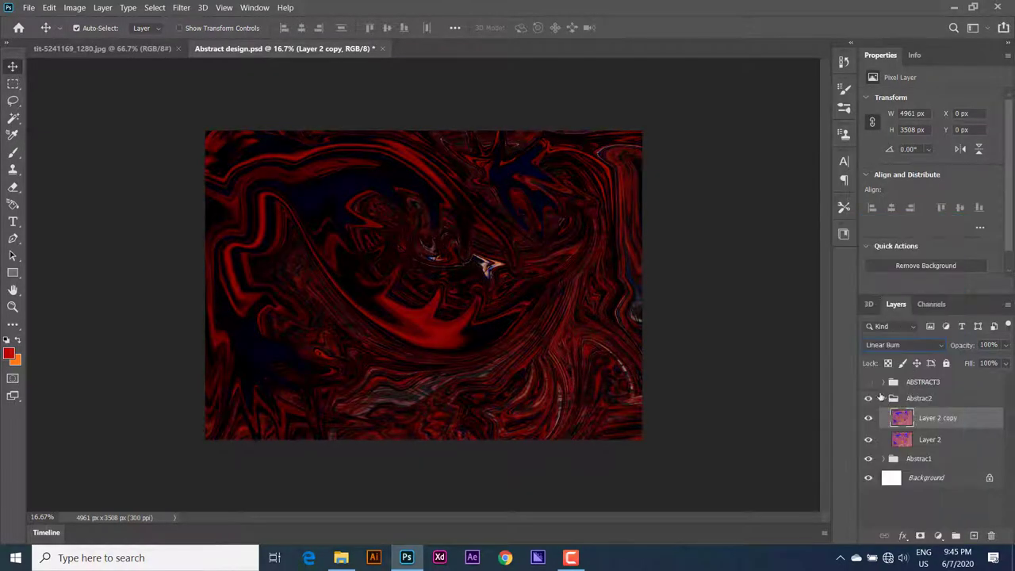
{"action": "left_click", "coordinate": [869, 382]}
Set Layer 4 in the ABSTRACT3 group to Divide blend mode.
{"action": "left_click", "coordinate": [889, 384]}
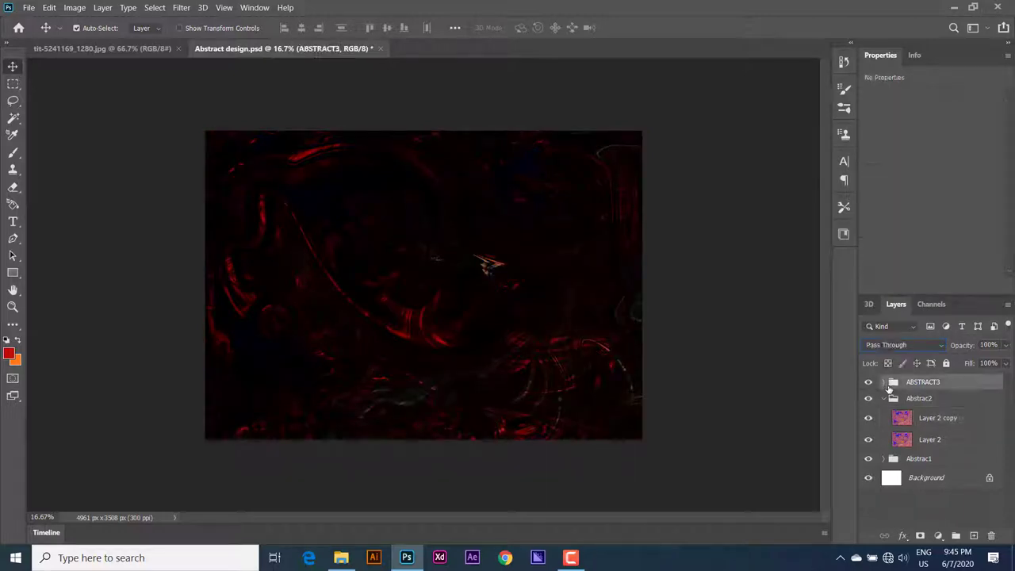
{"action": "left_click", "coordinate": [912, 430]}
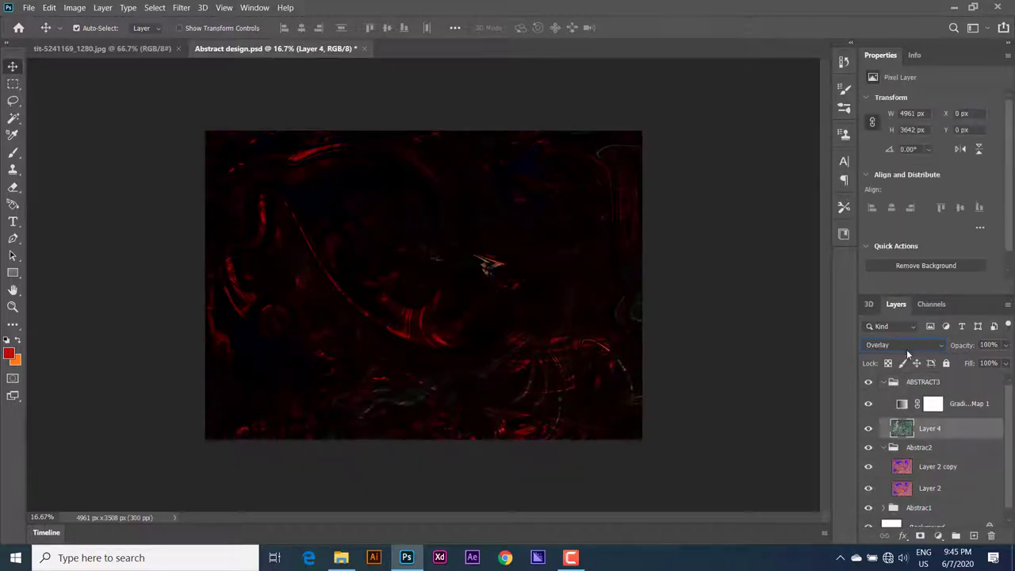
{"action": "left_click", "coordinate": [904, 345]}
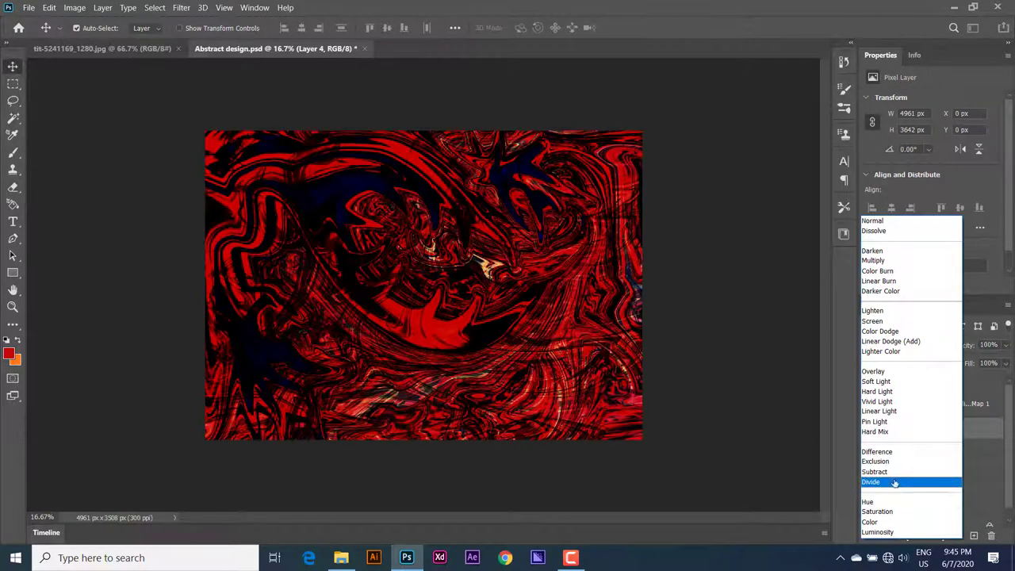
{"action": "left_click", "coordinate": [895, 482]}
Save the design as the PSD 'Abstract desiASDASgn.psd'.
{"action": "left_click", "coordinate": [28, 7]}
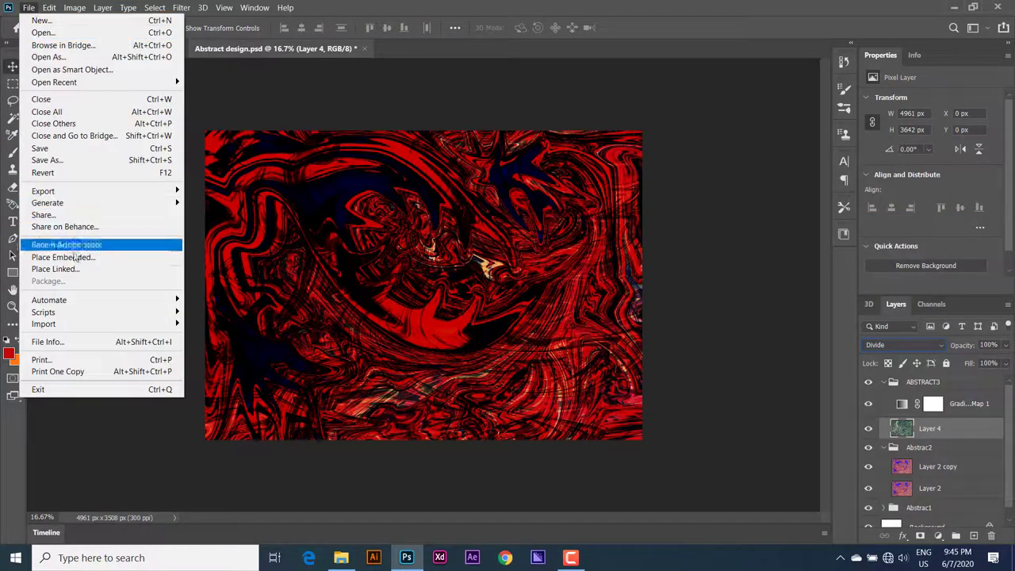
{"action": "left_click", "coordinate": [63, 159]}
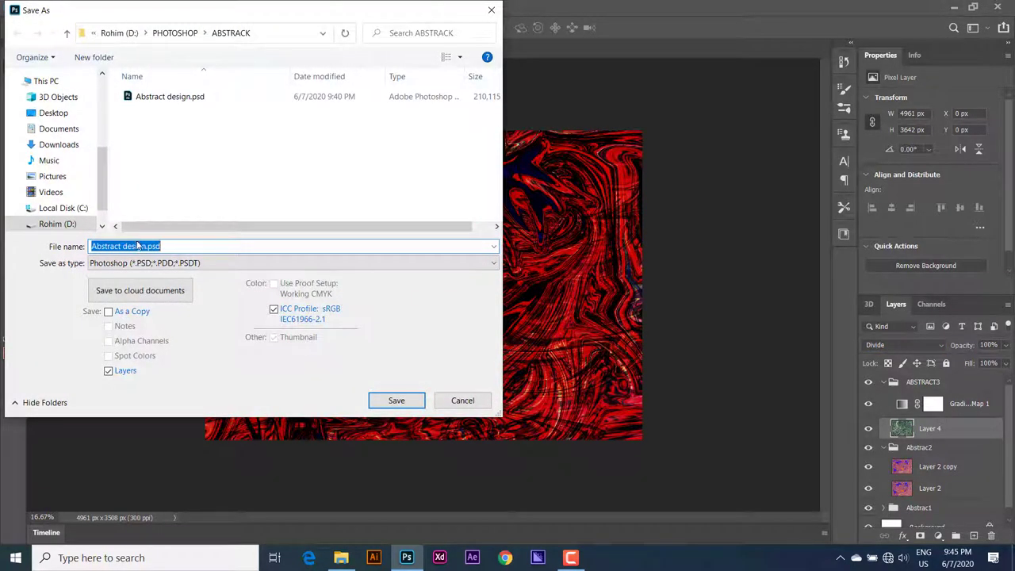
{"action": "left_click", "coordinate": [139, 246]}
{"action": "left_click", "coordinate": [392, 399]}
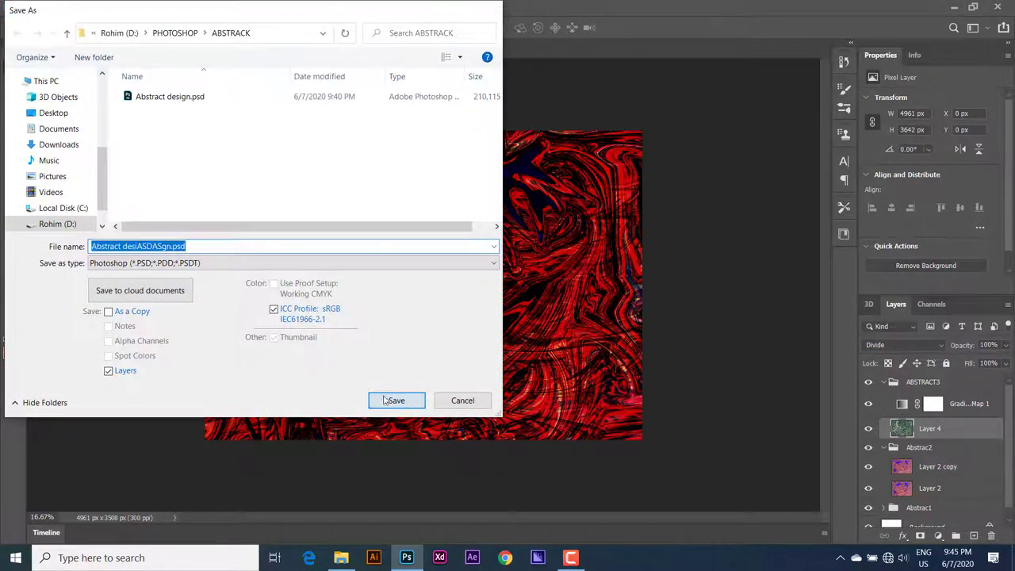
{"action": "left_click", "coordinate": [654, 150]}
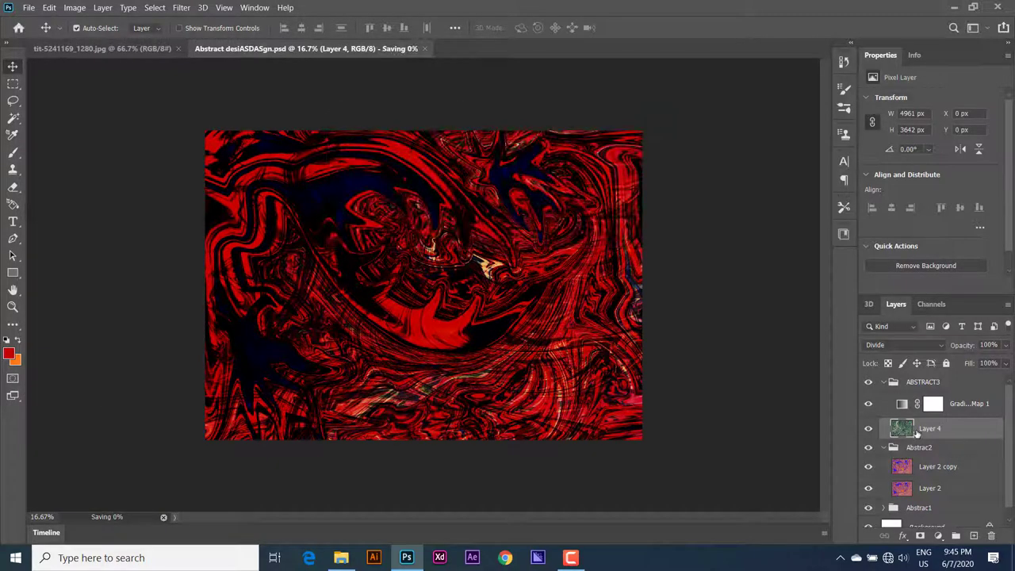
{"action": "left_click", "coordinate": [932, 402]}
Set Gradient Map 1 to Darker Color and keep Layer 4 on Divide.
{"action": "left_click", "coordinate": [918, 346]}
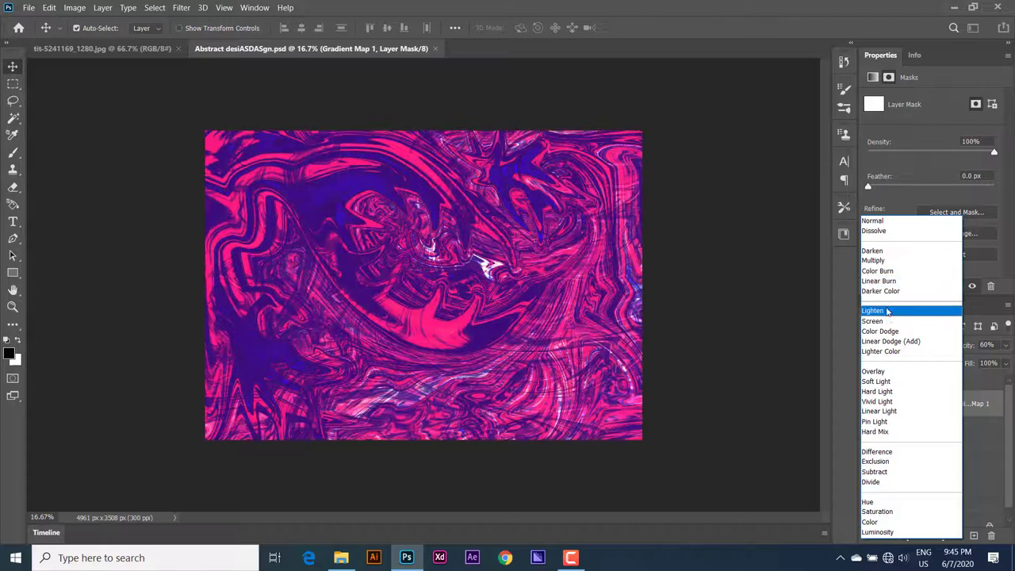
{"action": "left_click", "coordinate": [882, 293]}
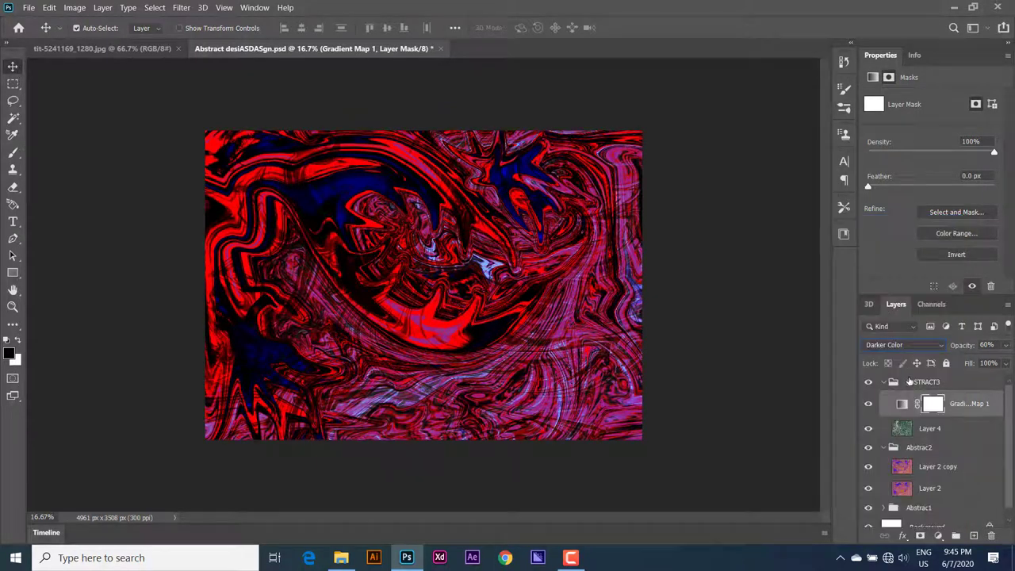
{"action": "left_click", "coordinate": [917, 430]}
{"action": "left_click", "coordinate": [903, 345]}
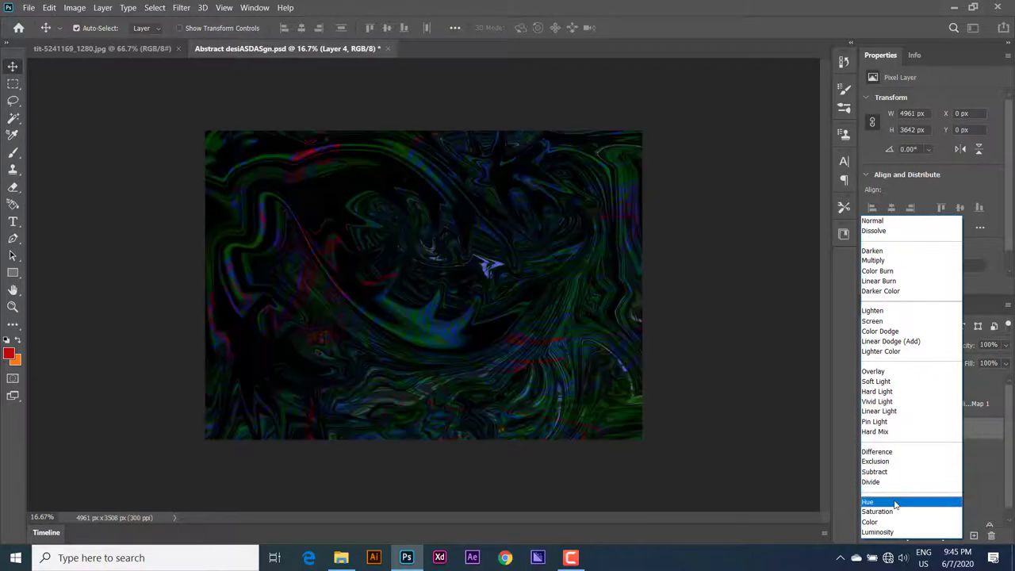
{"action": "left_click", "coordinate": [886, 483]}
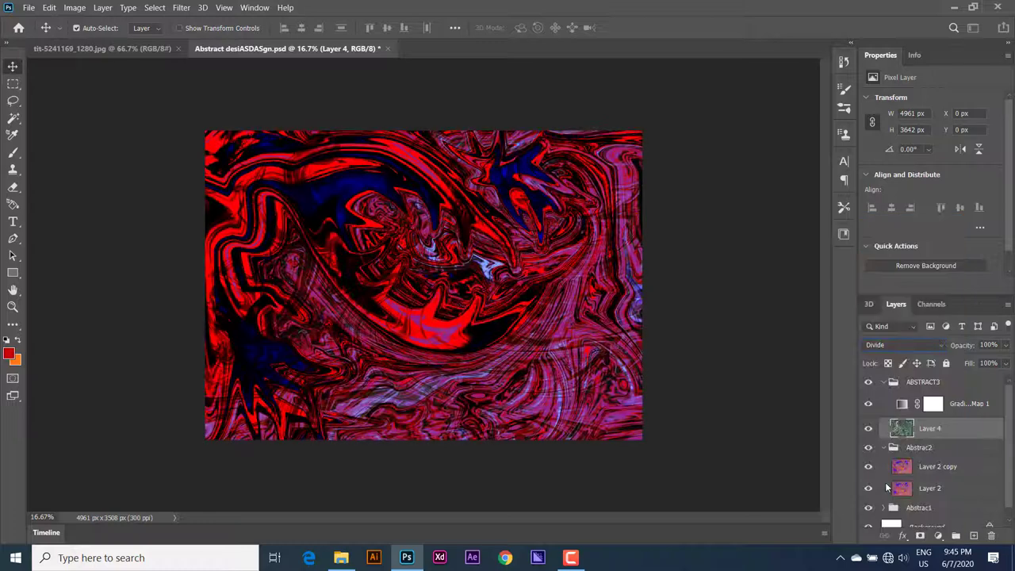
Set Layer 2 copy's blend mode to Subtract.
{"action": "left_click", "coordinate": [927, 466]}
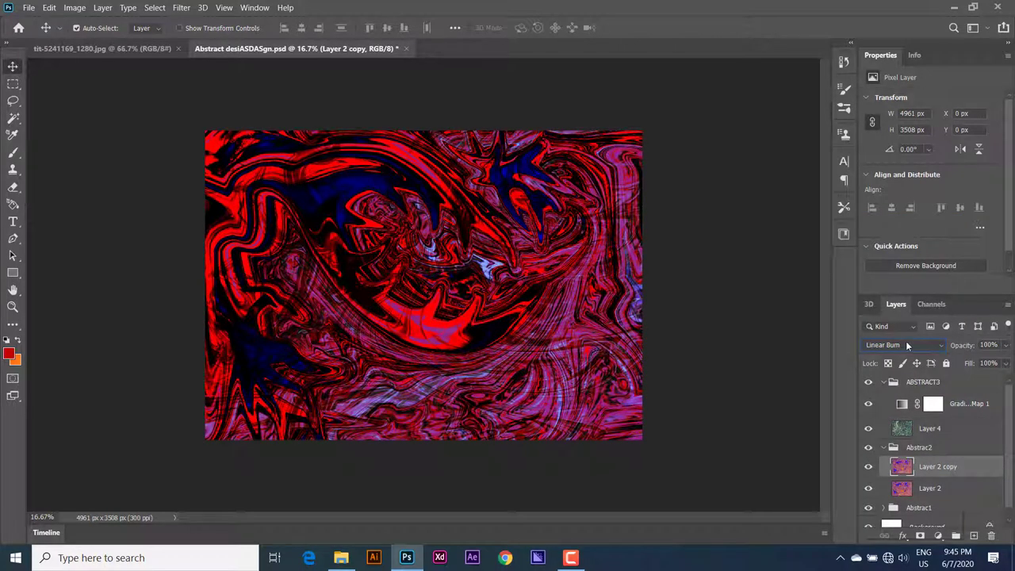
{"action": "left_click", "coordinate": [909, 346]}
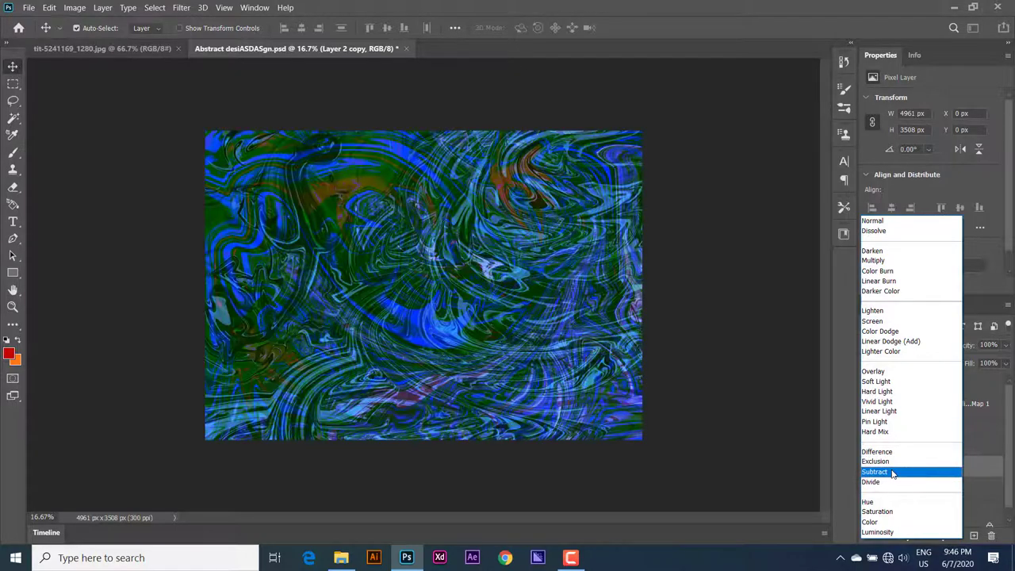
{"action": "left_click", "coordinate": [892, 473]}
Save the blue-green variant as a JPEG with an extra 'S' added to the file name, at quality 10 Maximum.
{"action": "left_click", "coordinate": [28, 7]}
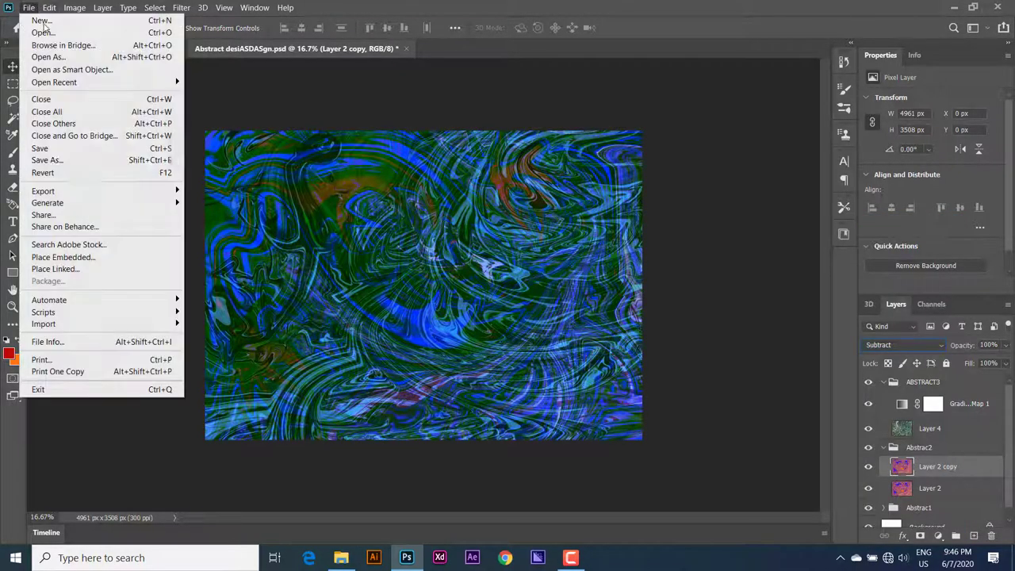
{"action": "left_click", "coordinate": [47, 159]}
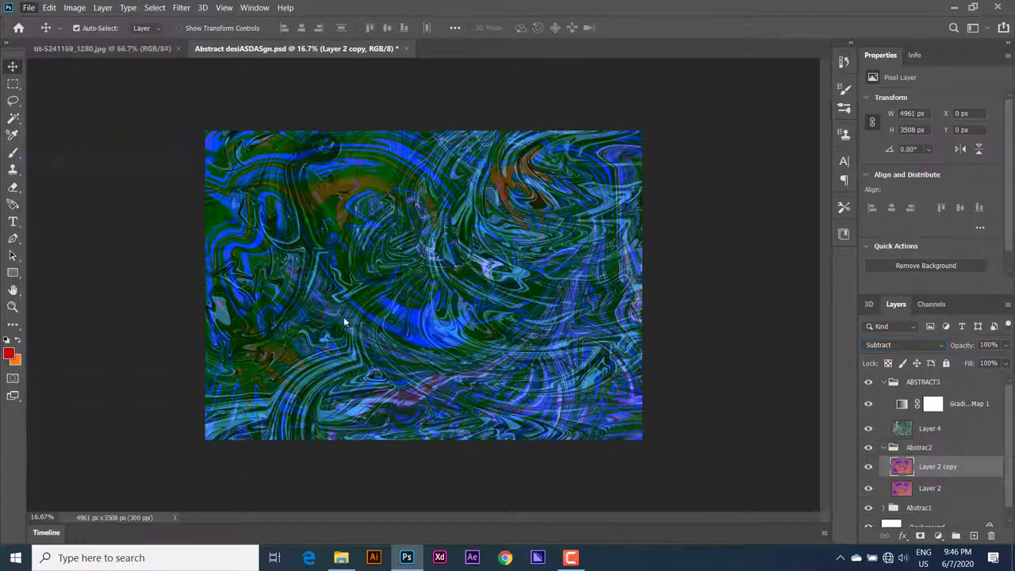
{"action": "left_click", "coordinate": [183, 262]}
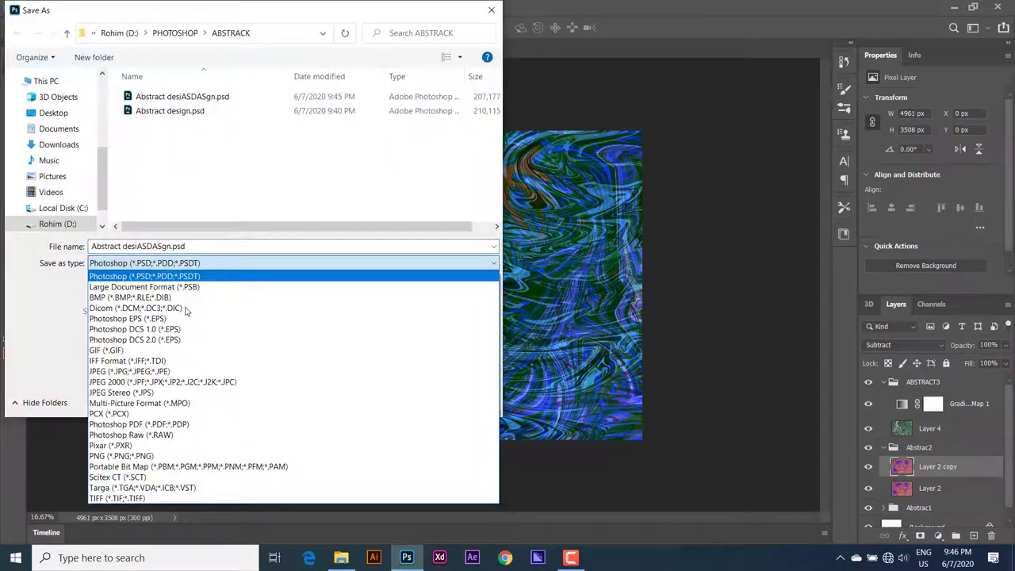
{"action": "left_click", "coordinate": [182, 371]}
{"action": "left_click", "coordinate": [179, 247]}
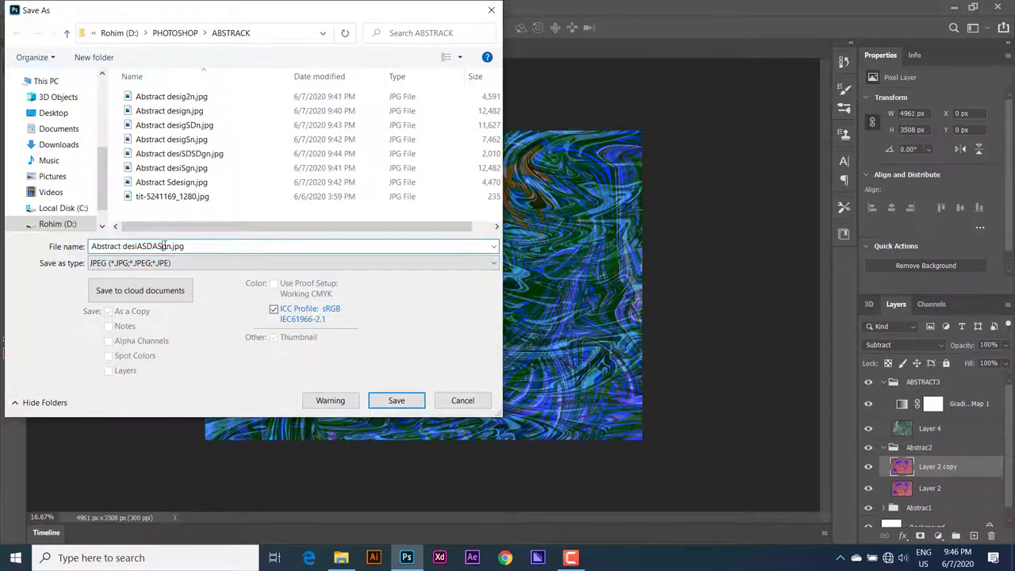
{"action": "type", "text": "S"}
{"action": "left_click", "coordinate": [396, 399]}
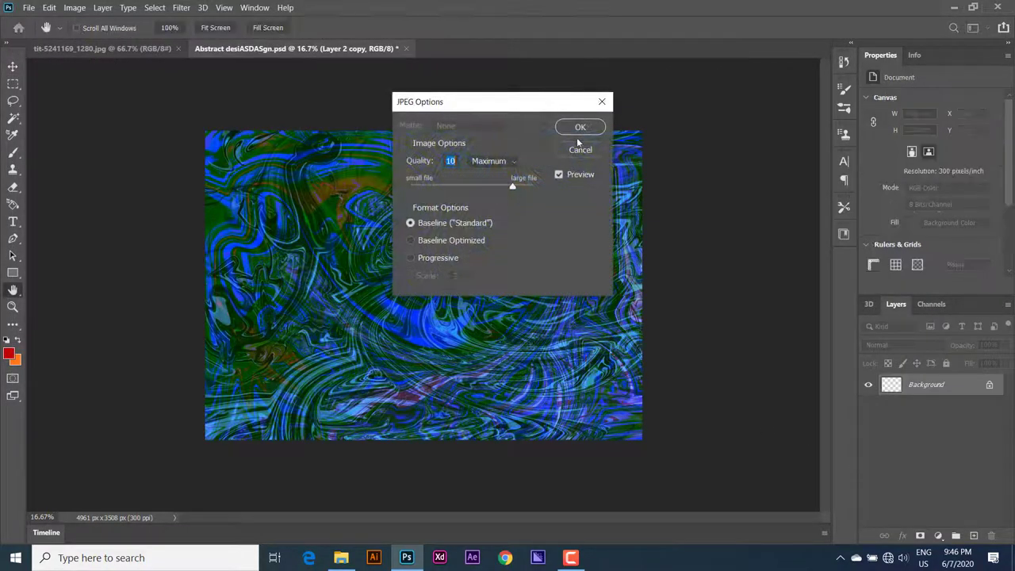
{"action": "left_click", "coordinate": [580, 128]}
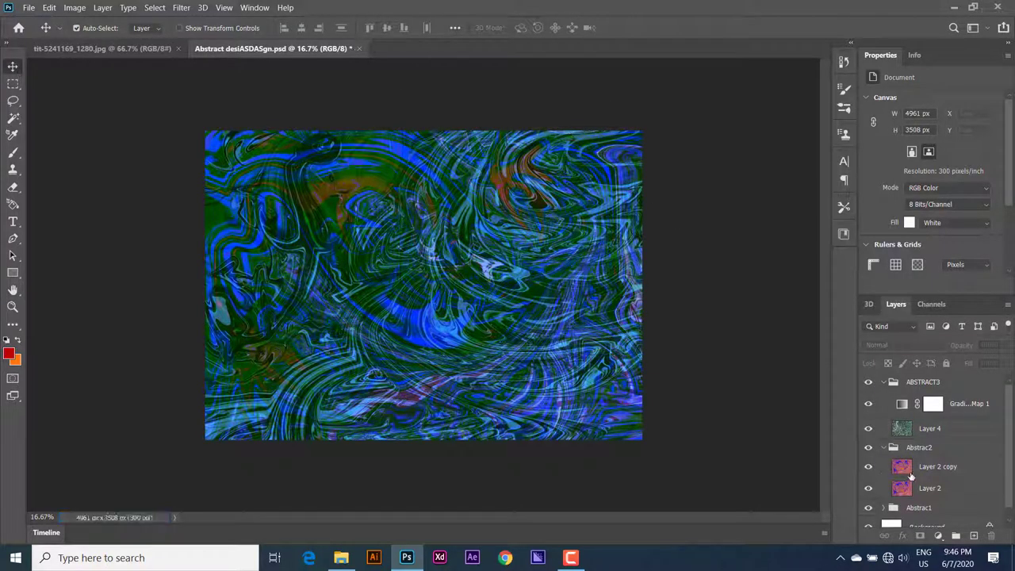
Hide Gradient Map 1 and Layer 4, and toggle Abstrac2's visibility to compare.
{"action": "left_click", "coordinate": [910, 470]}
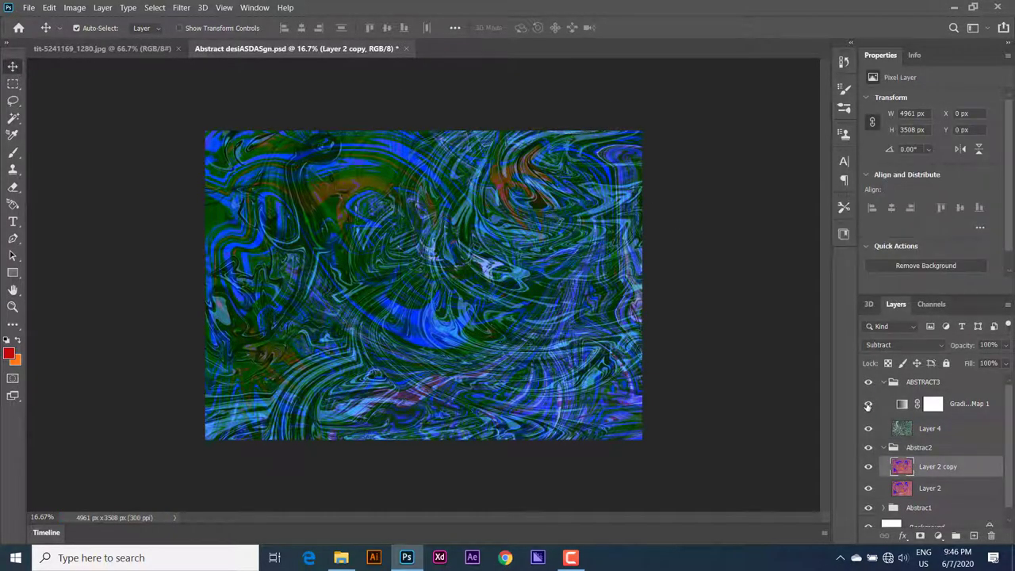
{"action": "left_click_drag", "start_coordinate": [868, 403], "coordinate": [872, 425]}
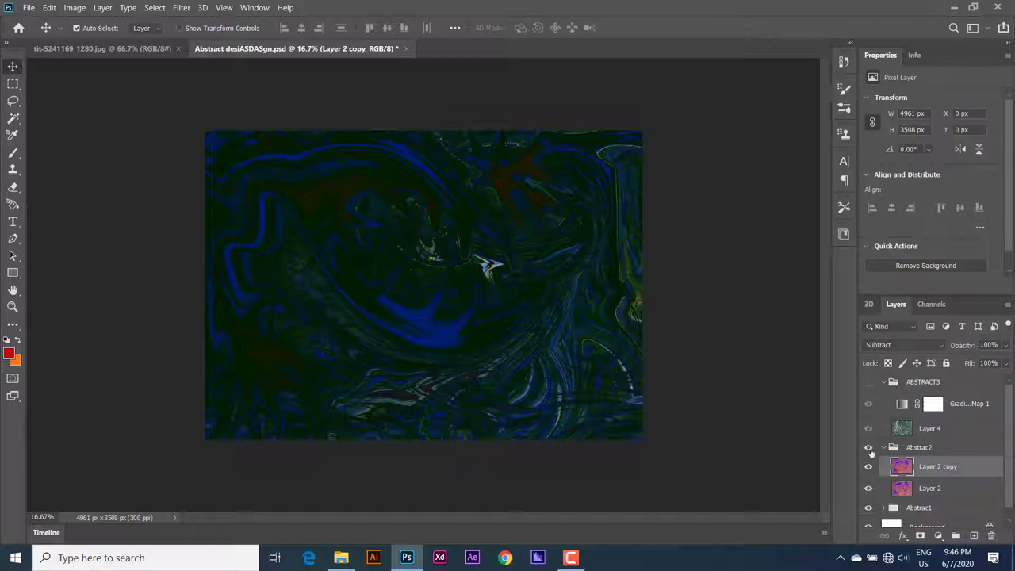
{"action": "left_click", "coordinate": [868, 447]}
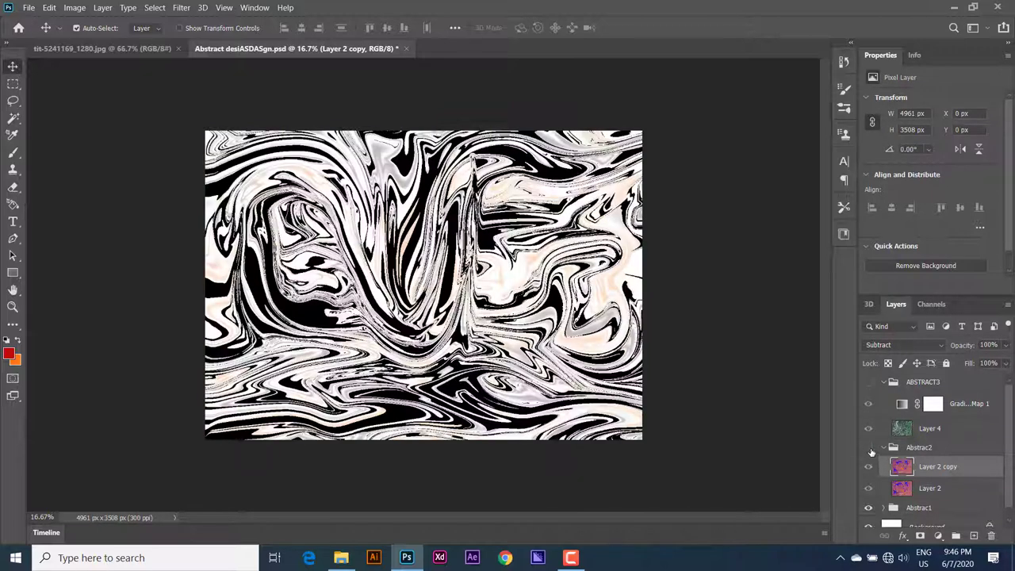
{"action": "left_click", "coordinate": [868, 447]}
{"action": "left_click", "coordinate": [869, 447]}
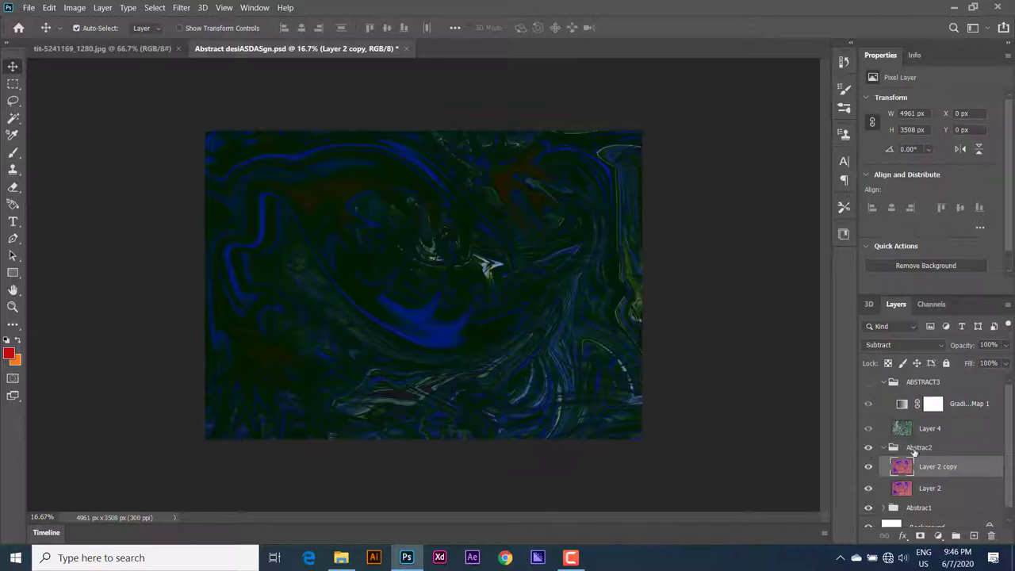
Set both Layer 2 copy and Layer 2 to Luminosity blend mode.
{"action": "left_click", "coordinate": [896, 344]}
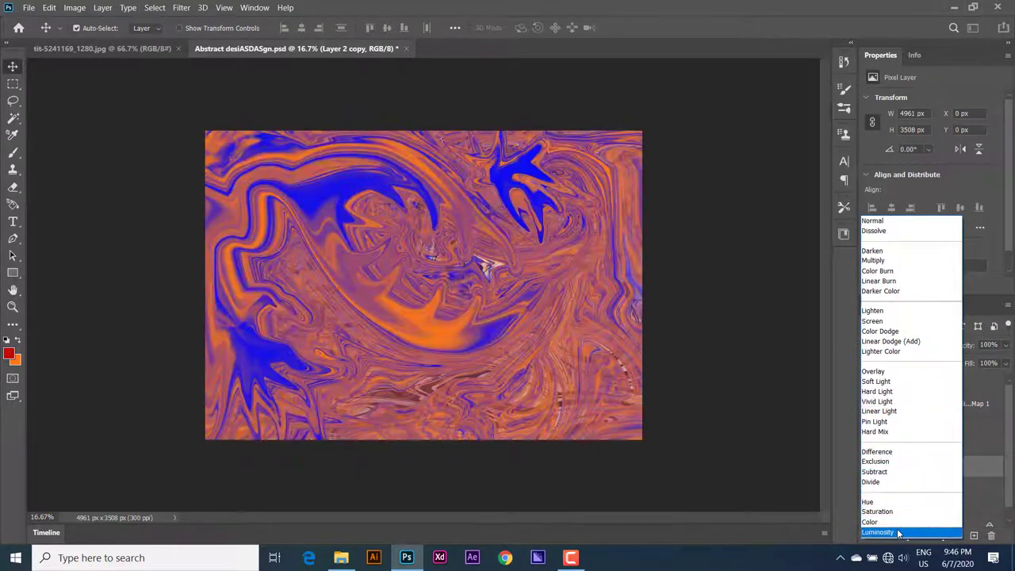
{"action": "left_click", "coordinate": [899, 532]}
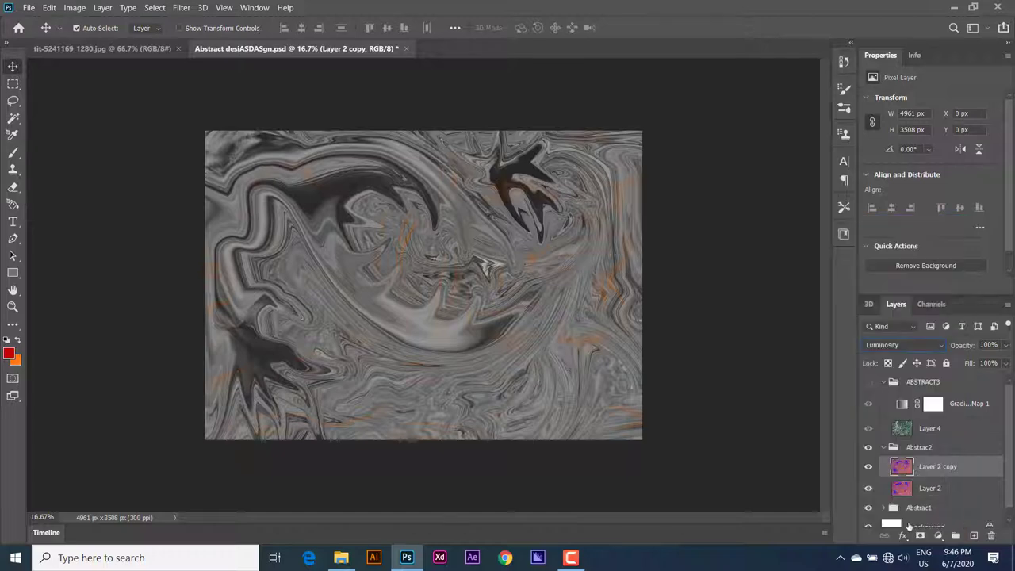
{"action": "left_click", "coordinate": [920, 488]}
{"action": "left_click", "coordinate": [907, 347]}
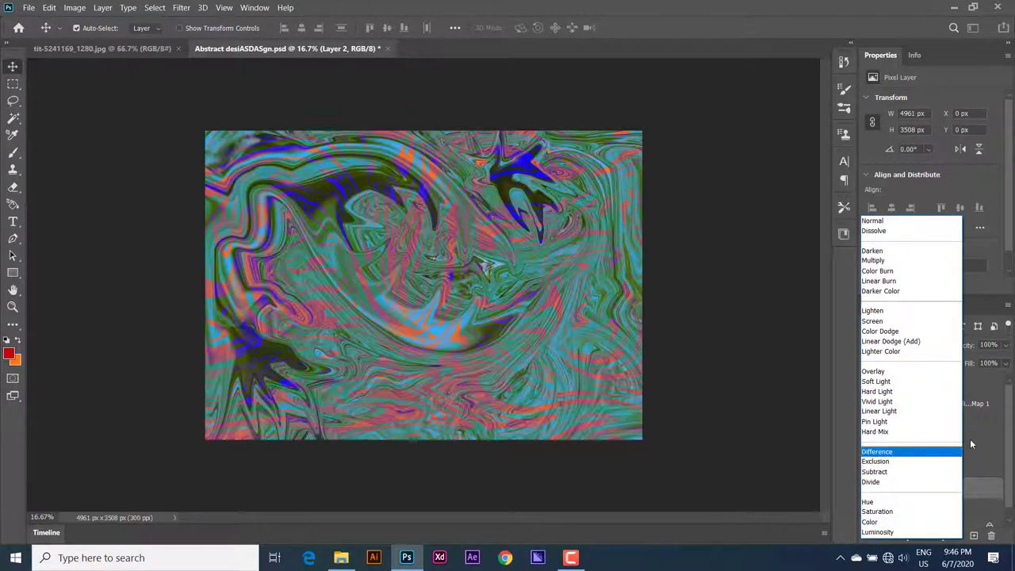
{"action": "left_click", "coordinate": [969, 438]}
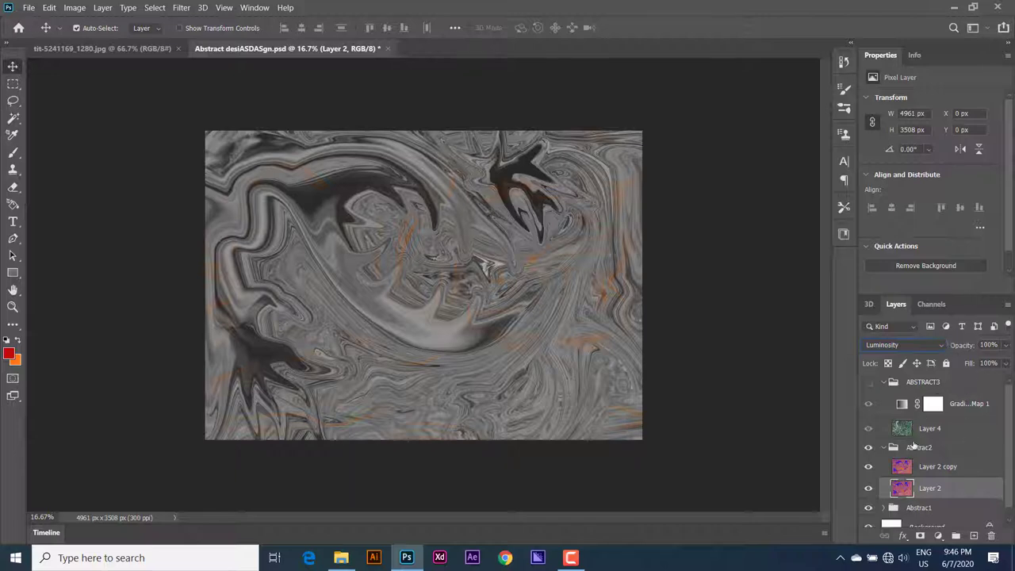
Save the grey Luminosity variant as a new PSD named 'Abstract desiDASgn.psd' in ABSTRACK.
{"action": "left_click", "coordinate": [29, 8]}
{"action": "left_click", "coordinate": [45, 161]}
{"action": "left_click", "coordinate": [147, 246]}
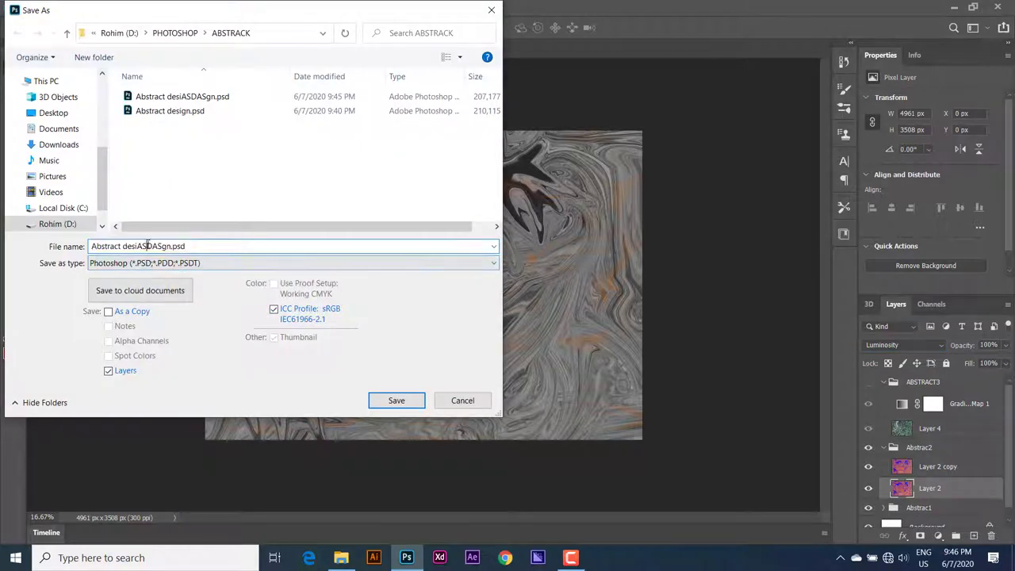
{"action": "key", "text": "BackSpace"}
{"action": "key", "text": "BackSpace"}
{"action": "left_click", "coordinate": [391, 399]}
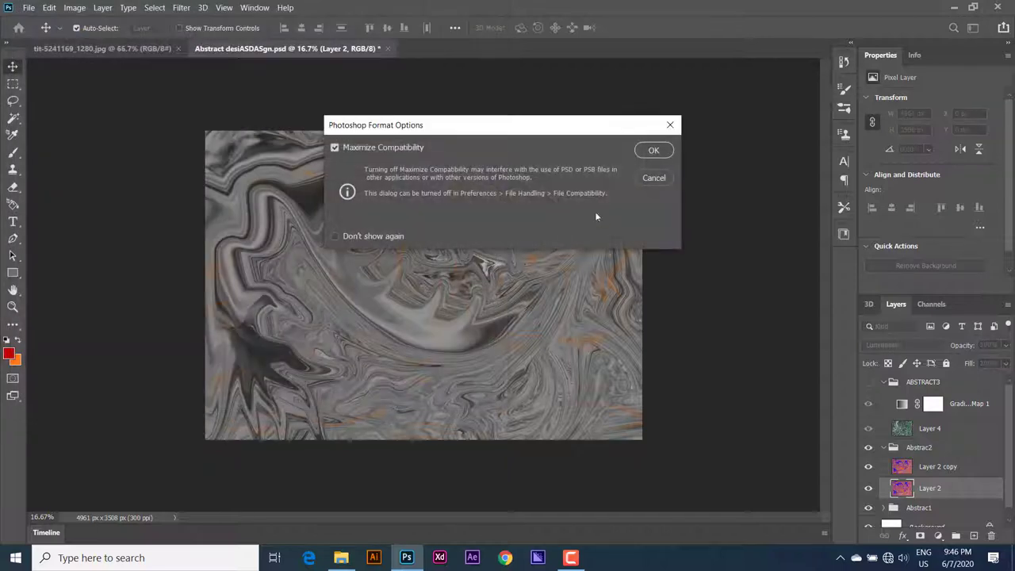
{"action": "left_click", "coordinate": [652, 154]}
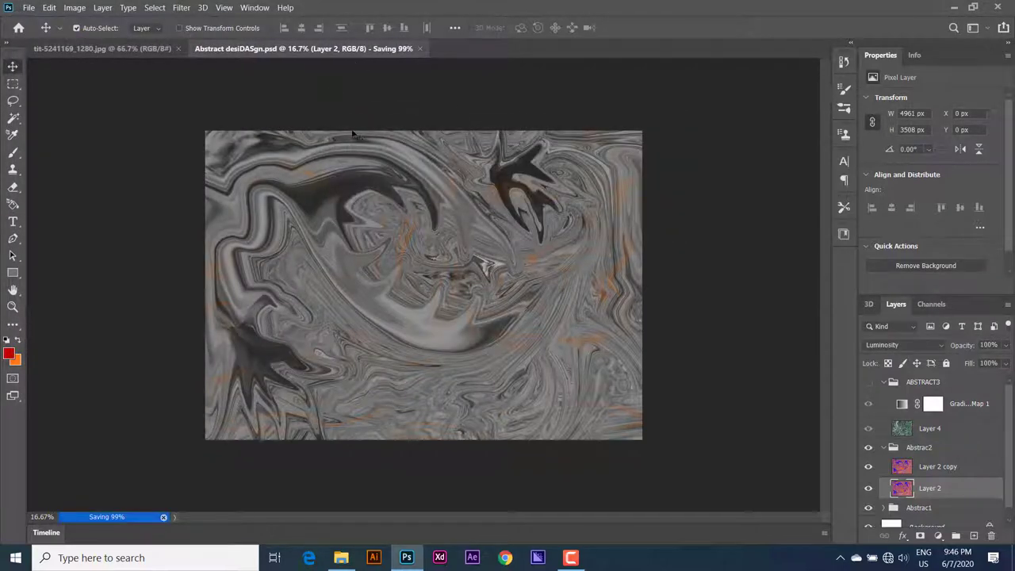
Turn on Gradient Map 1, set Layer 2 to Overlay and Layer 4 to Difference.
{"action": "left_click", "coordinate": [868, 404]}
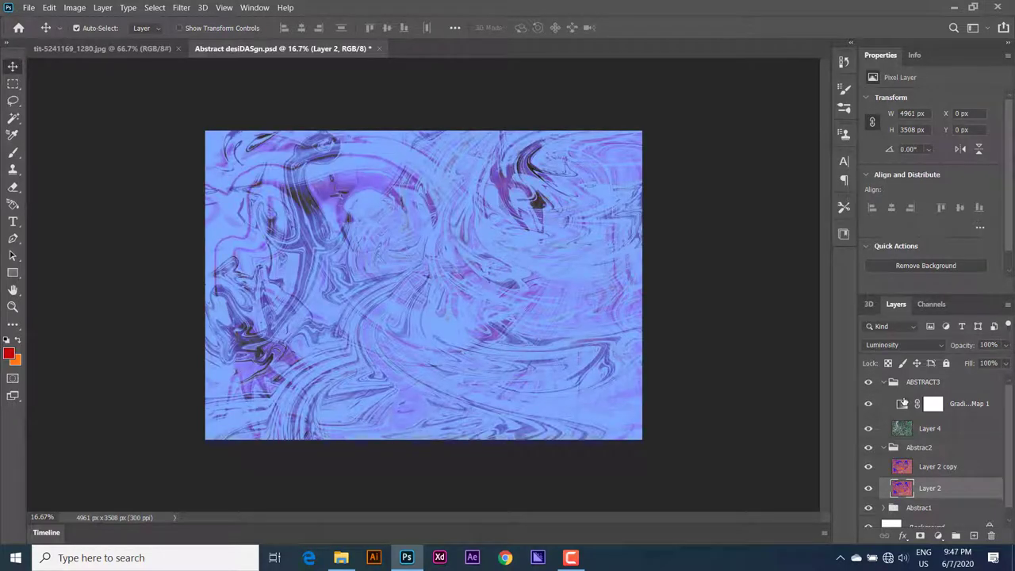
{"action": "left_click", "coordinate": [891, 345]}
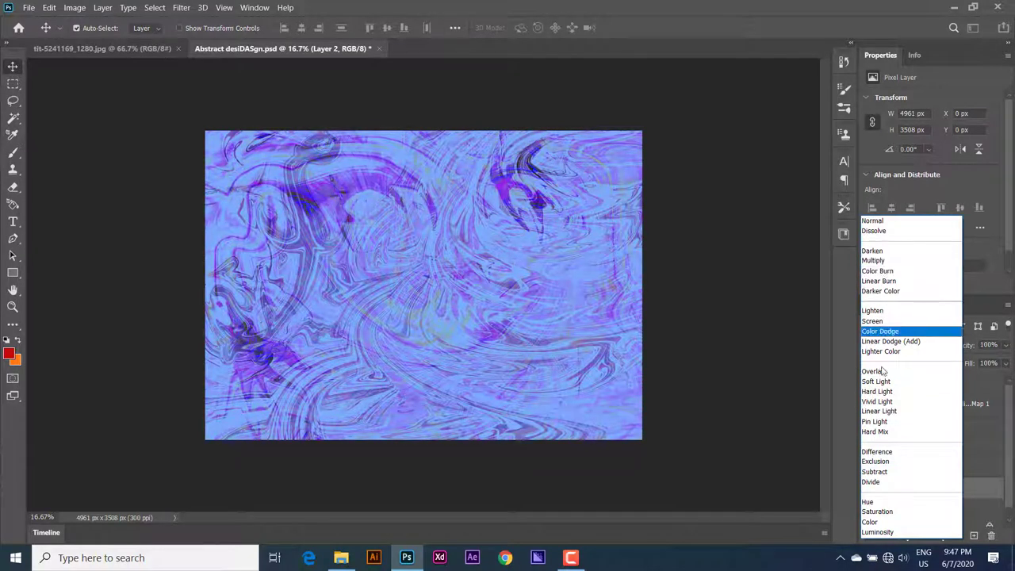
{"action": "left_click", "coordinate": [880, 371]}
{"action": "left_click", "coordinate": [918, 428]}
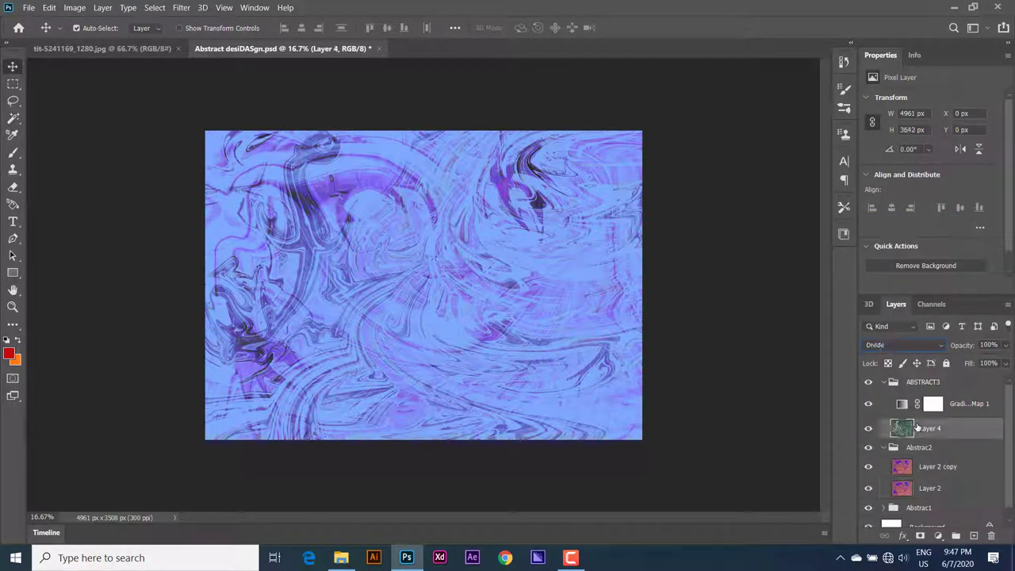
{"action": "left_click", "coordinate": [908, 347]}
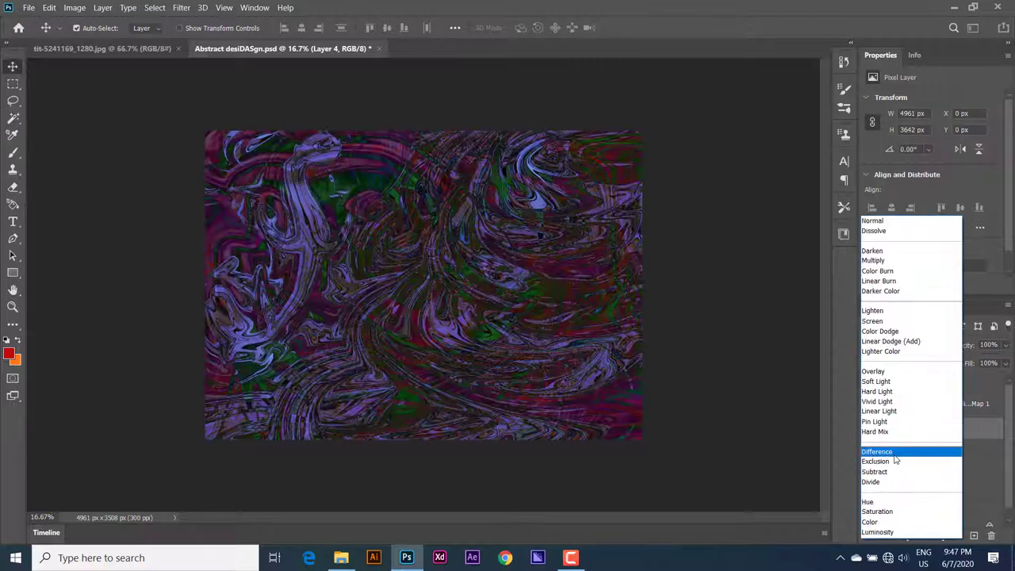
{"action": "left_click", "coordinate": [894, 453]}
Collapse the ABSTRACT3 and Abstrac2 layer groups.
{"action": "left_click", "coordinate": [894, 384]}
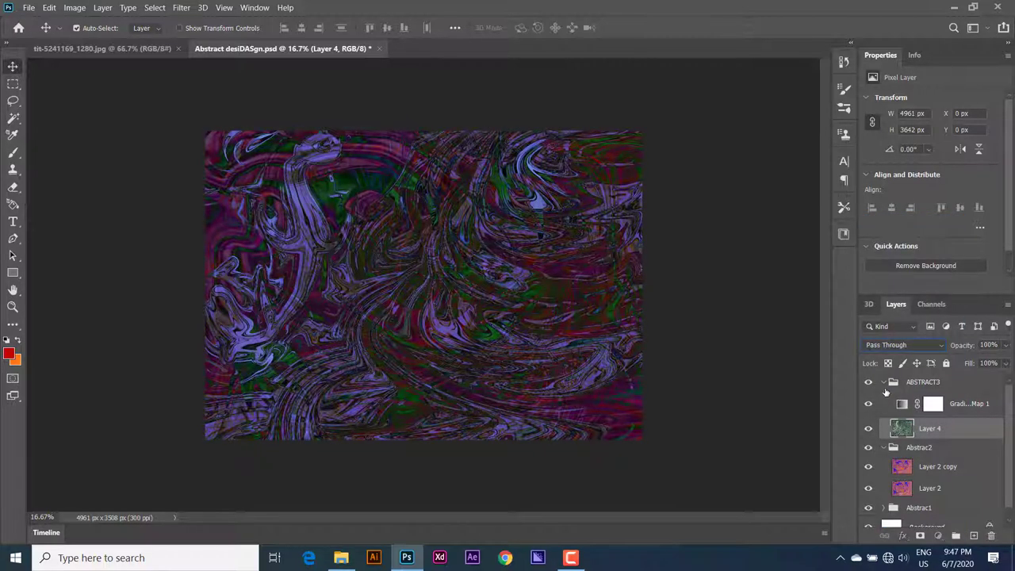
{"action": "left_click", "coordinate": [883, 382]}
{"action": "left_click", "coordinate": [889, 399]}
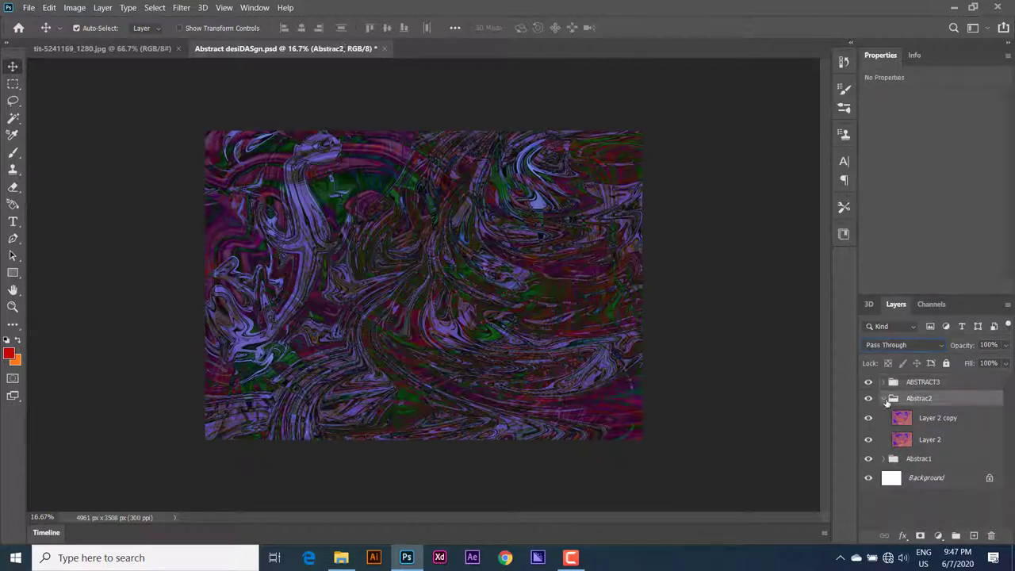
{"action": "left_click", "coordinate": [884, 399]}
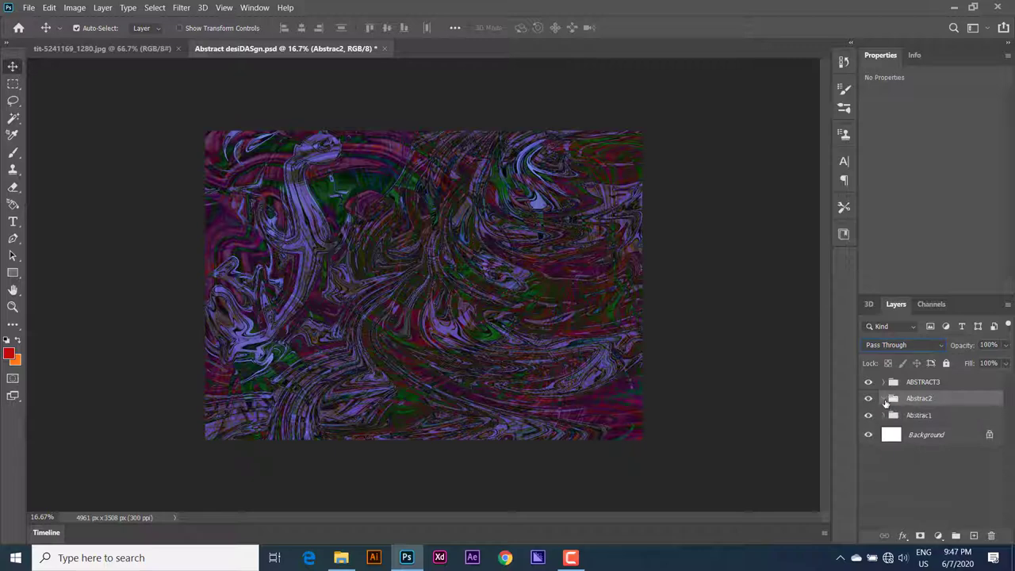
Save the dark purple variant as a renamed JPEG in ABSTRACK, then bring up File Explorer.
{"action": "left_click", "coordinate": [32, 9]}
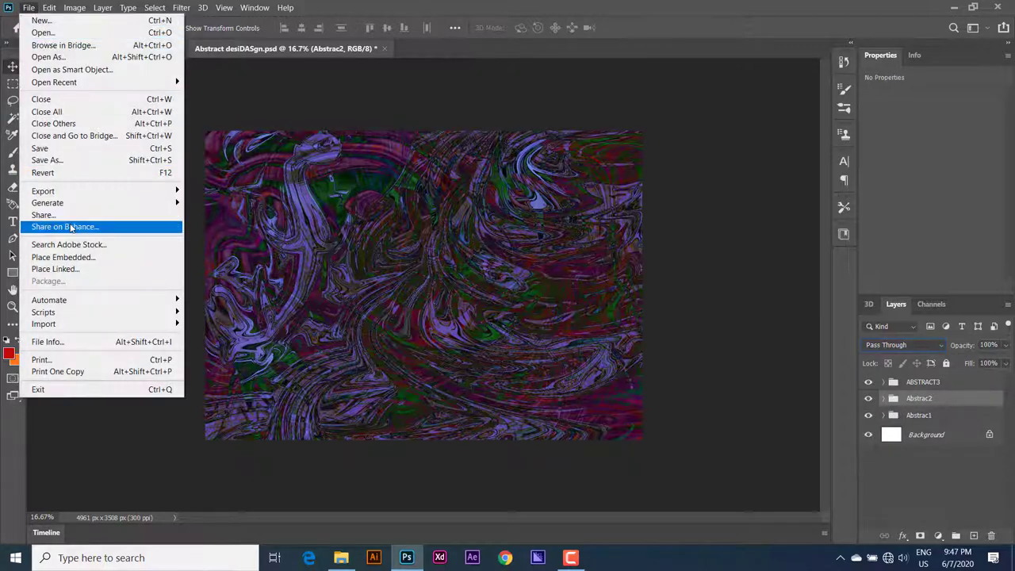
{"action": "left_click", "coordinate": [58, 159]}
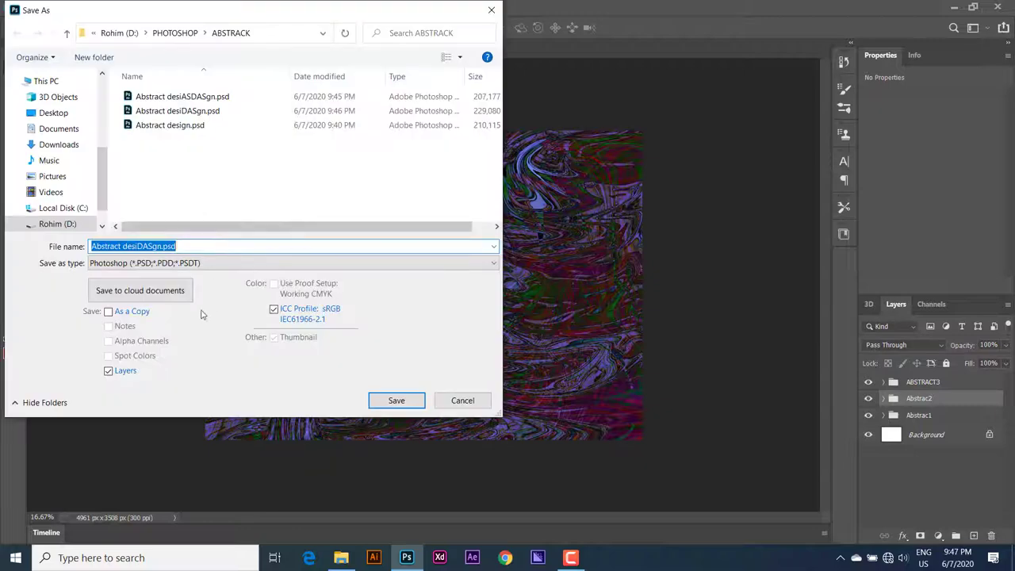
{"action": "left_click", "coordinate": [149, 265]}
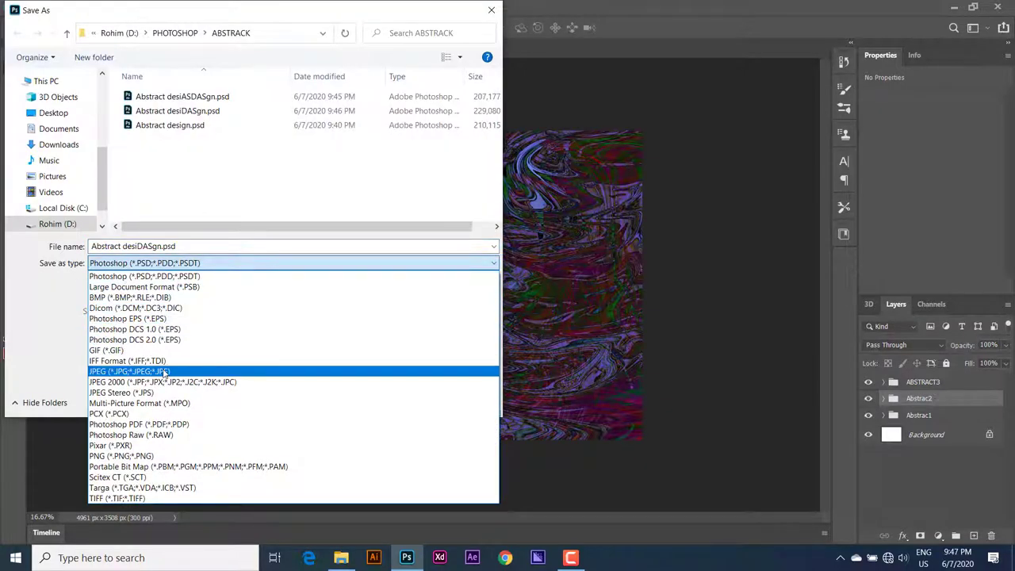
{"action": "left_click", "coordinate": [165, 372]}
{"action": "double_click", "coordinate": [150, 246]}
{"action": "type", "text": "D"}
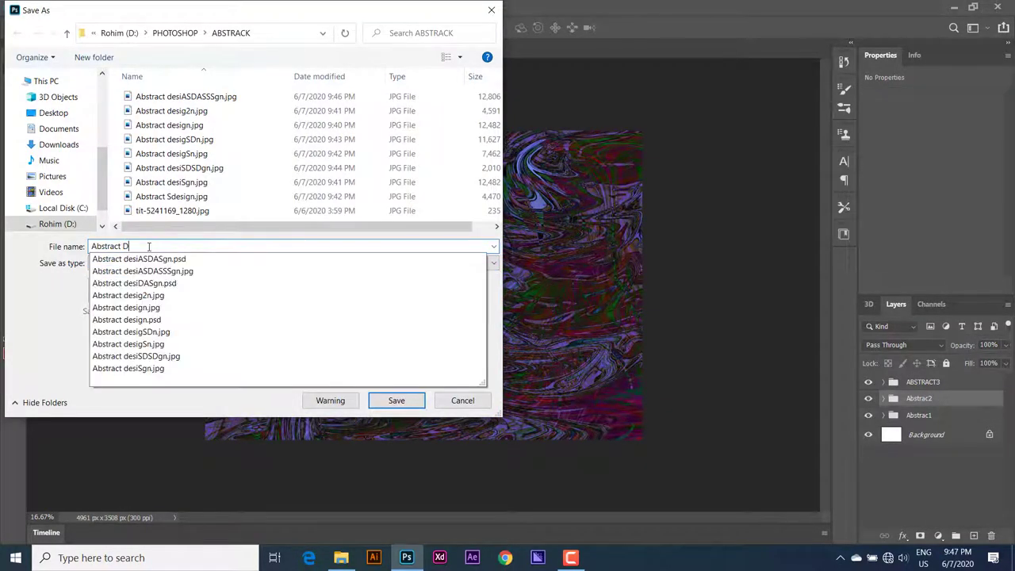
{"action": "left_click", "coordinate": [396, 401]}
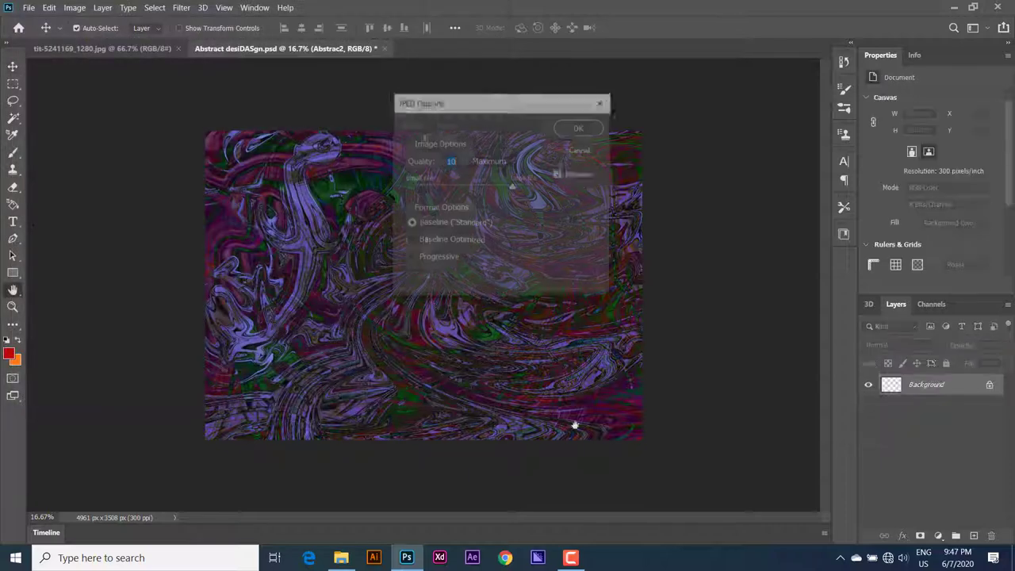
{"action": "left_click", "coordinate": [578, 129]}
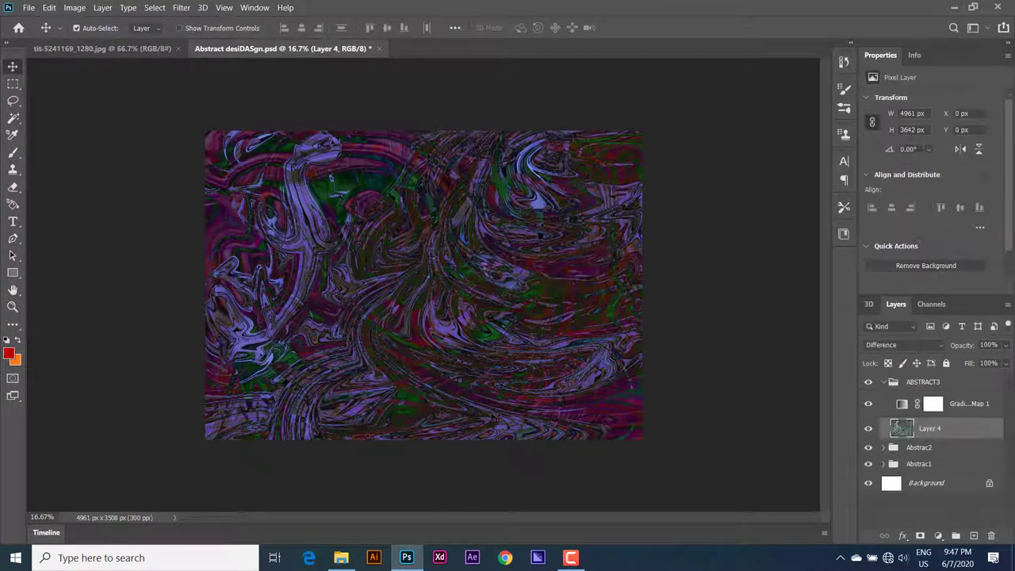
{"action": "left_click", "coordinate": [341, 557]}
Open Abstract desiASDASSSgn.jpg from the ABSTRACK folder in Photos.
{"action": "left_click", "coordinate": [264, 365]}
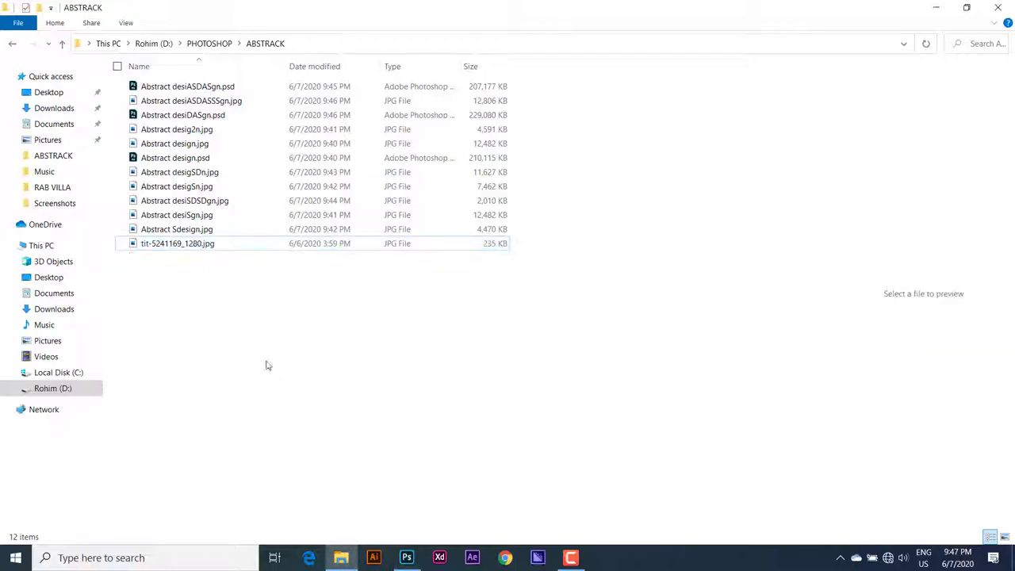
{"action": "left_click", "coordinate": [171, 101]}
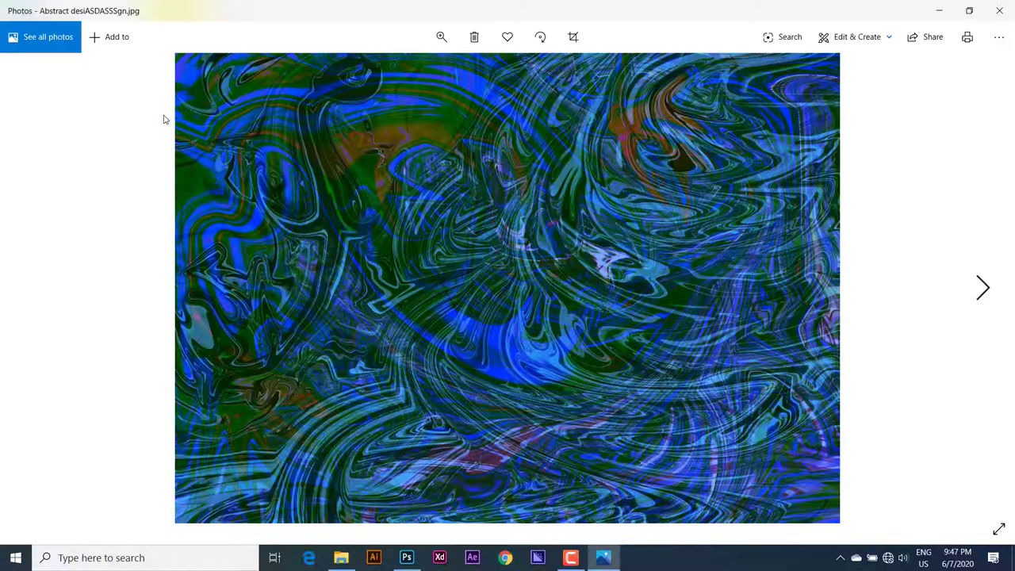
Flip through the saved colour variants full screen in Photos, then close the viewer.
{"action": "key", "text": "Right"}
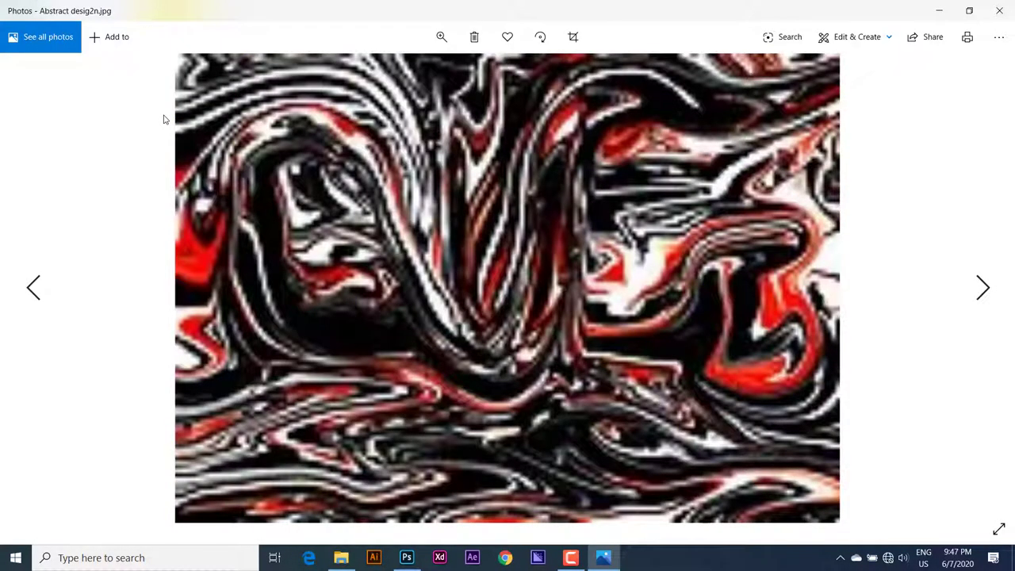
{"action": "key", "text": "Left"}
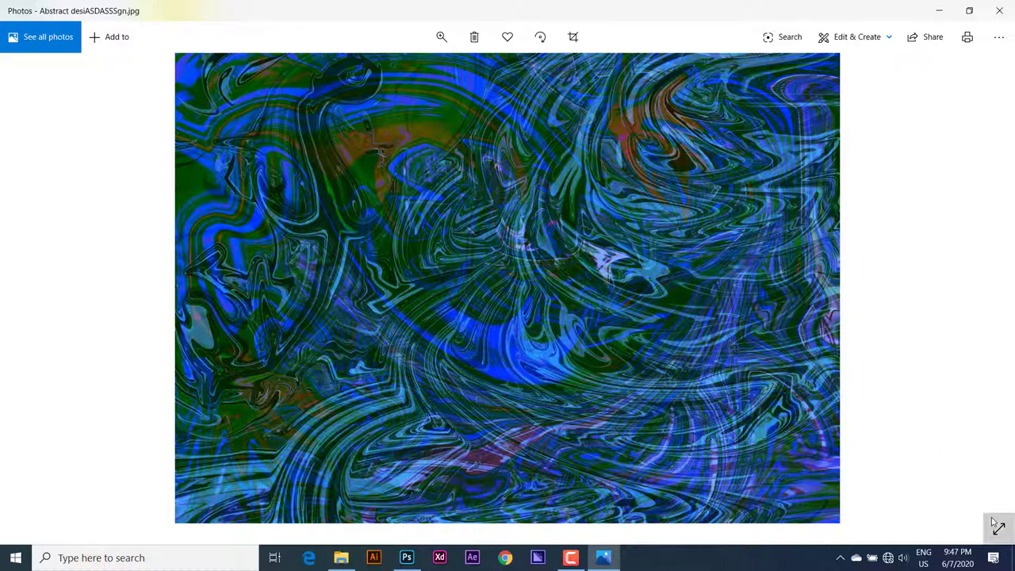
{"action": "left_click", "coordinate": [997, 528]}
{"action": "key", "text": "Right"}
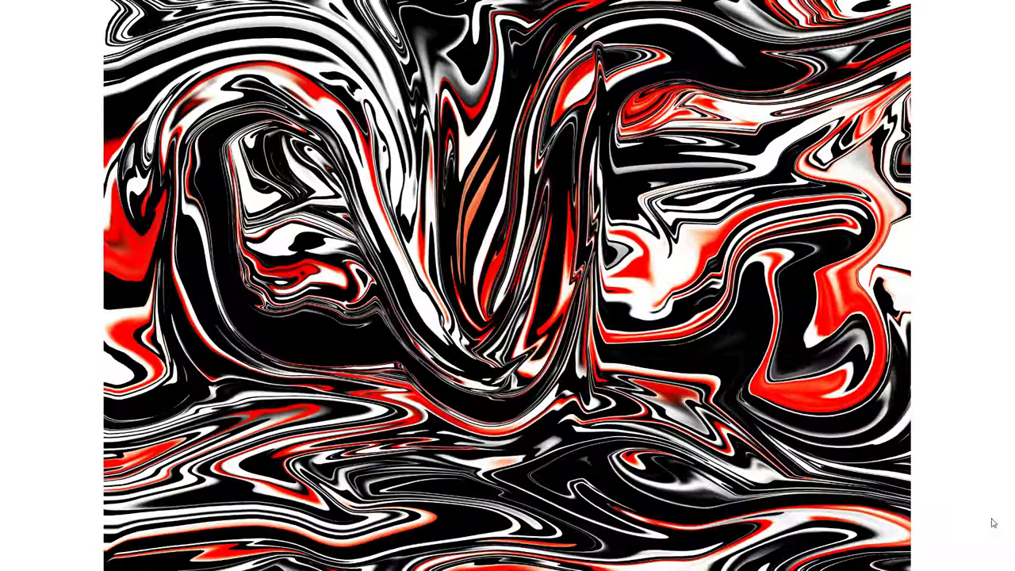
{"action": "key", "text": "Right"}
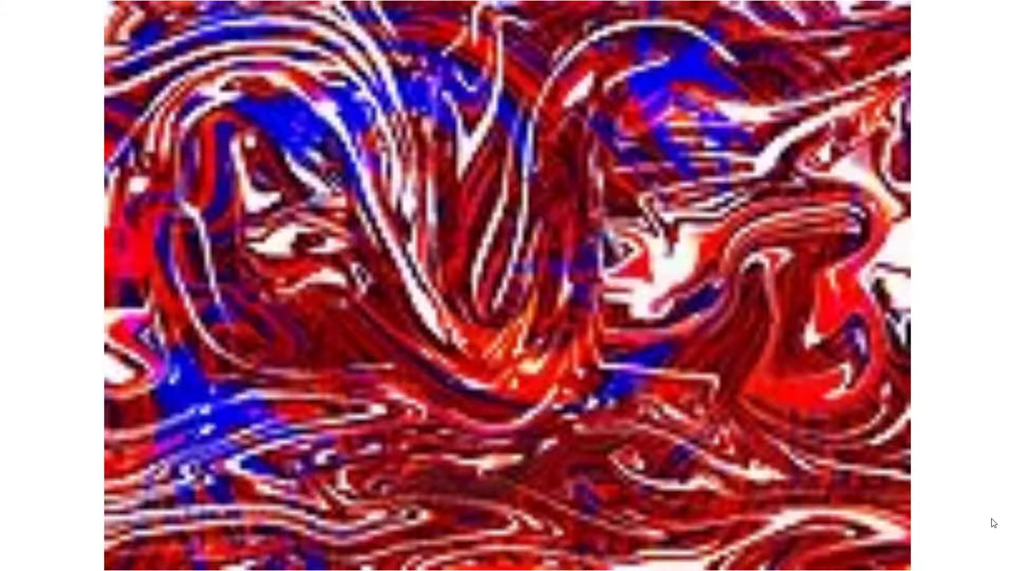
{"action": "key", "text": "Right"}
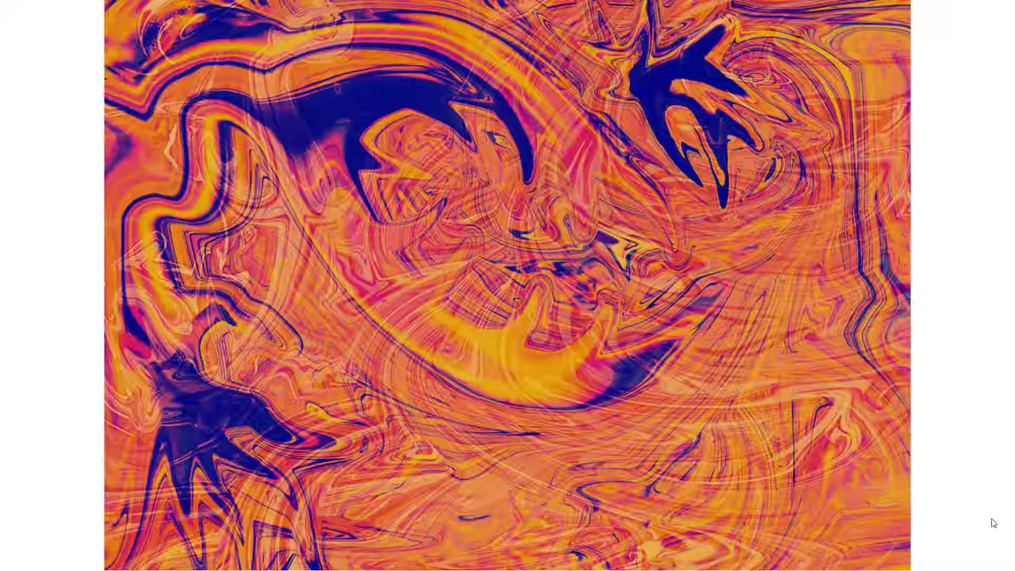
{"action": "key", "text": "Right"}
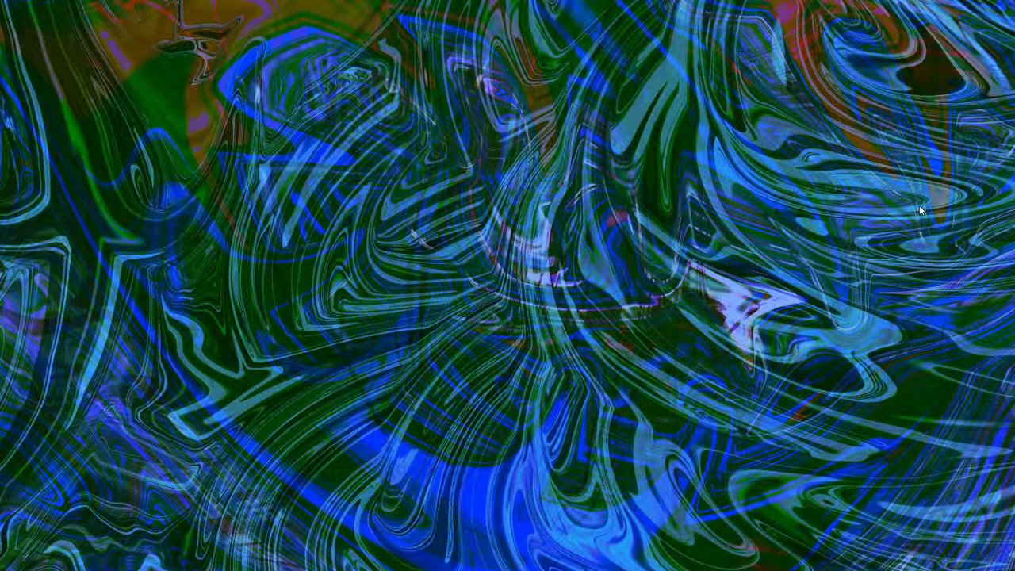
{"action": "left_click", "coordinate": [912, 208]}
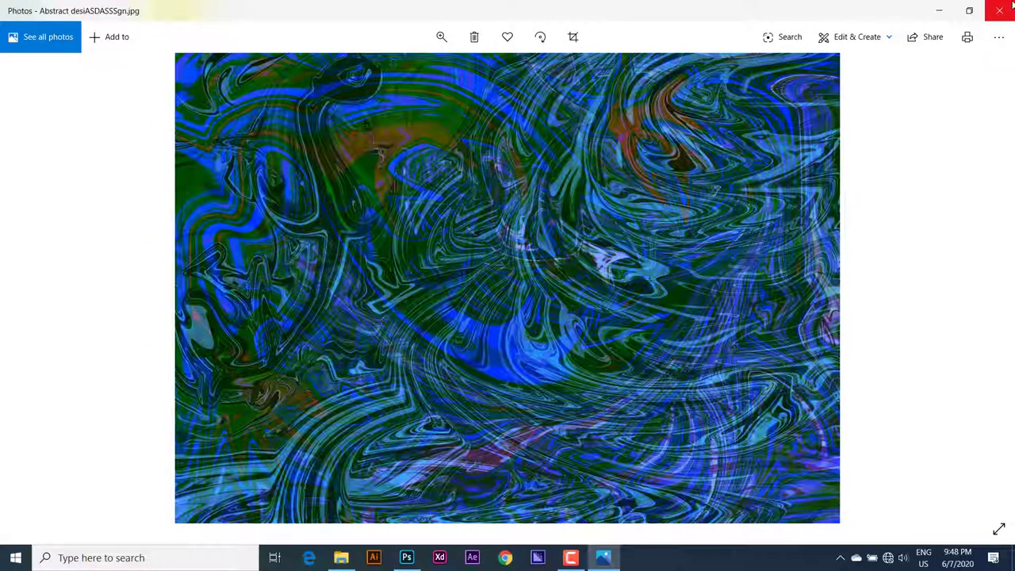
{"action": "left_click", "coordinate": [995, 9]}
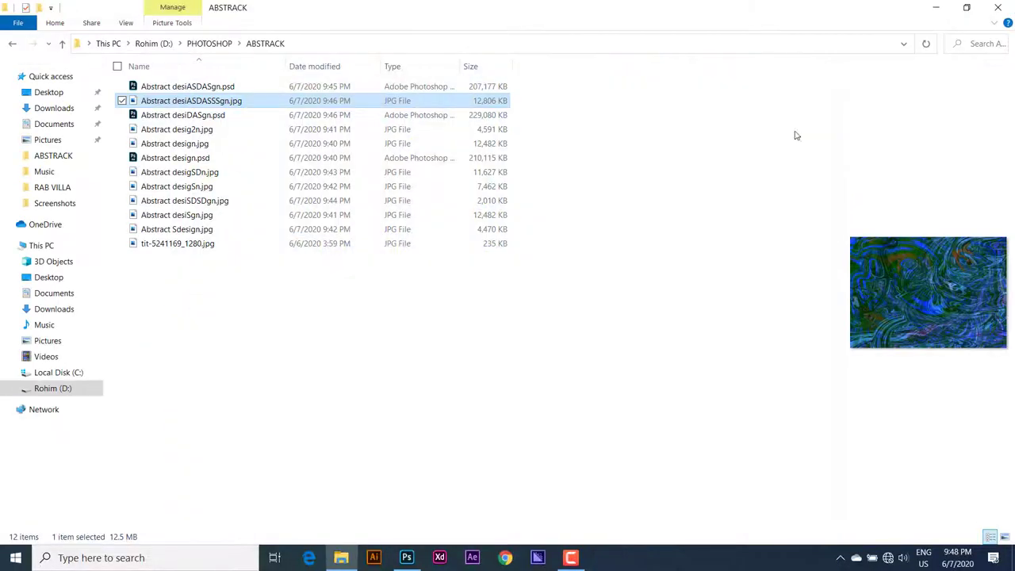